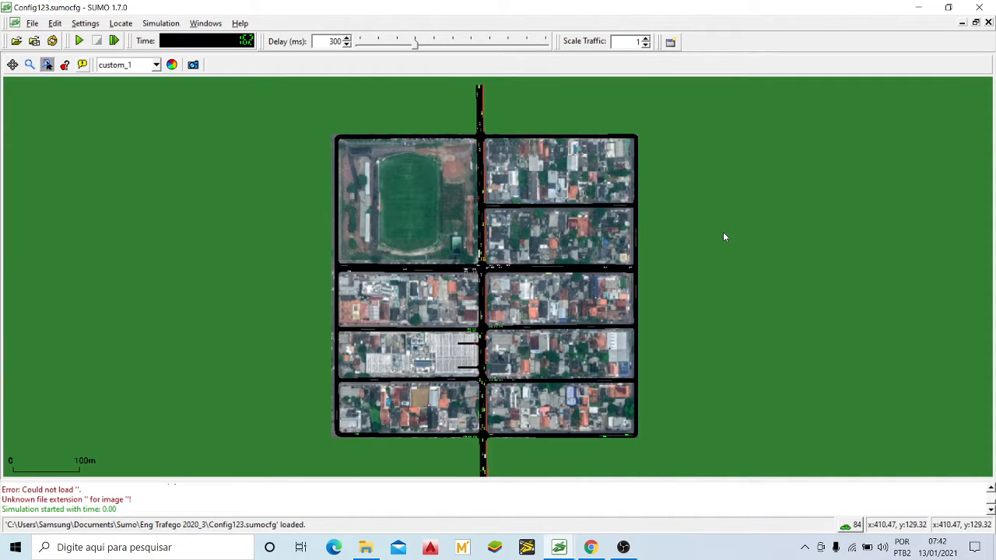
drag(723, 236, 722, 231)
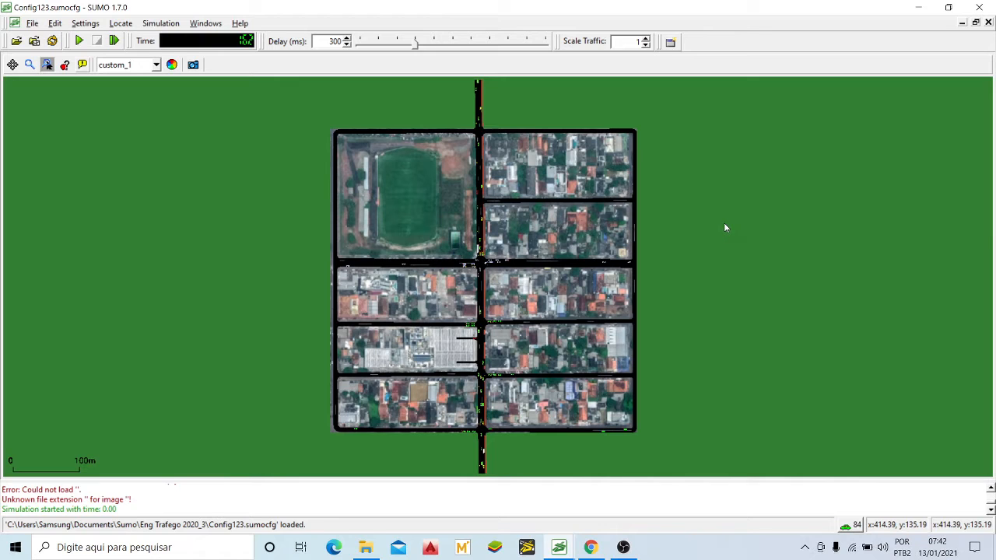
mouse_move(716, 244)
mouse_down()
mouse_move(733, 238)
mouse_move(709, 244)
mouse_up()
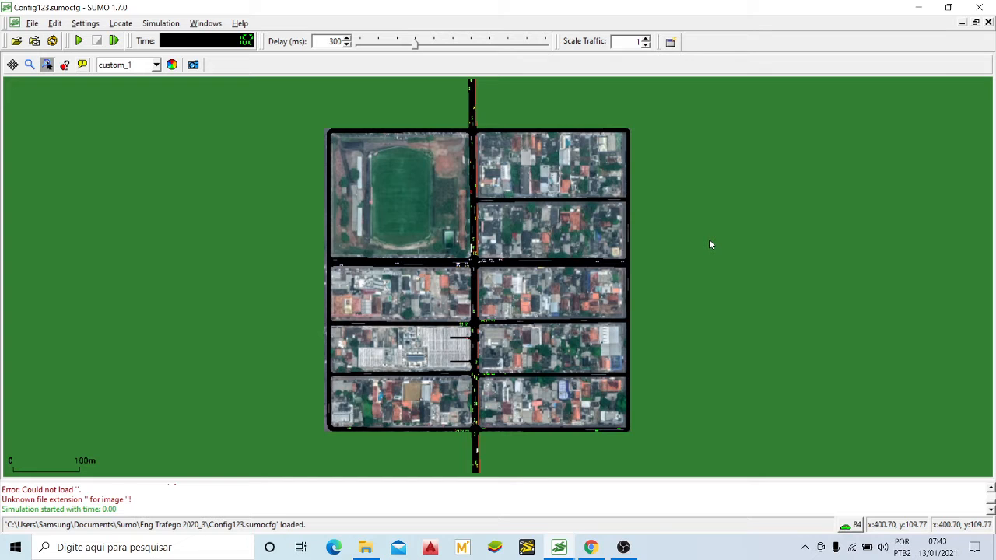
drag(717, 252, 714, 277)
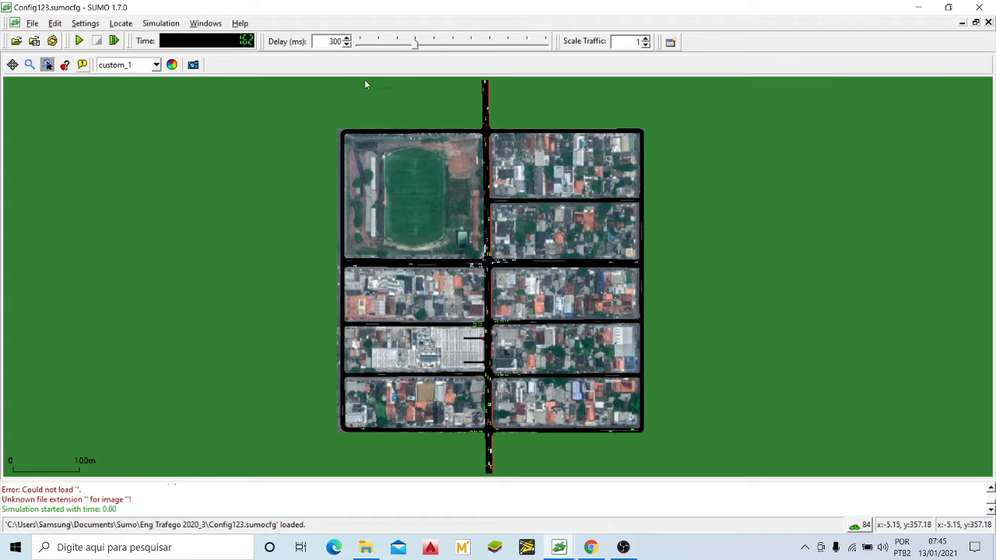
drag(538, 224, 538, 217)
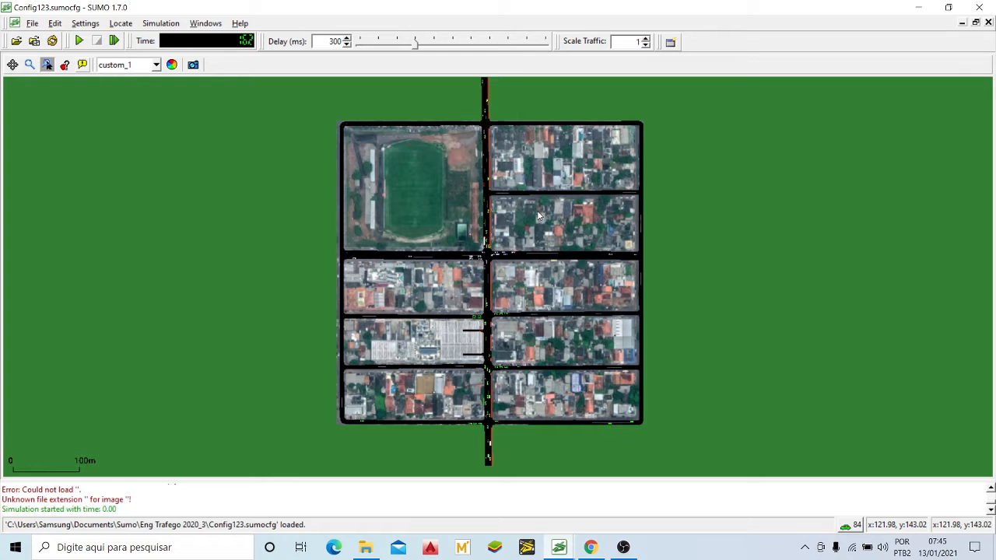
drag(553, 209, 553, 217)
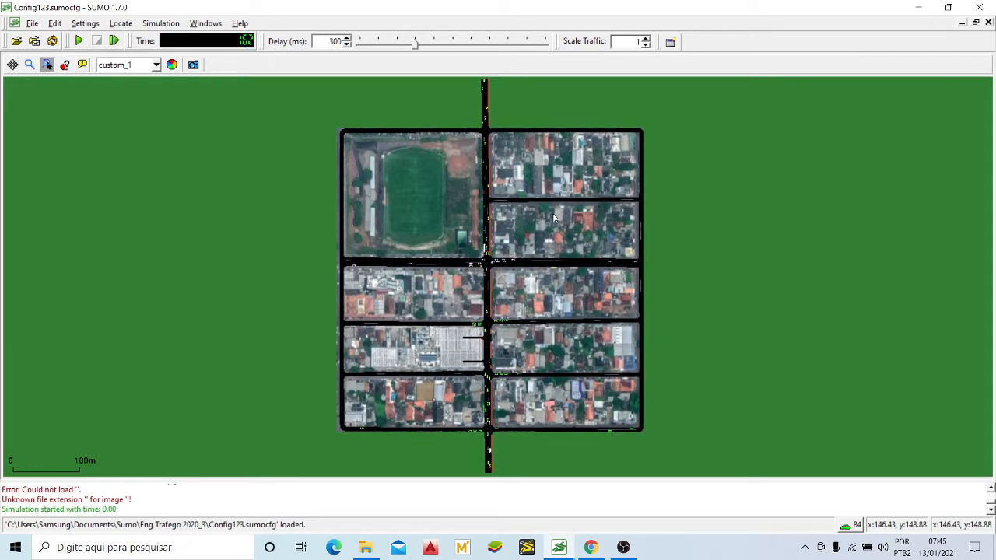
drag(514, 254, 518, 229)
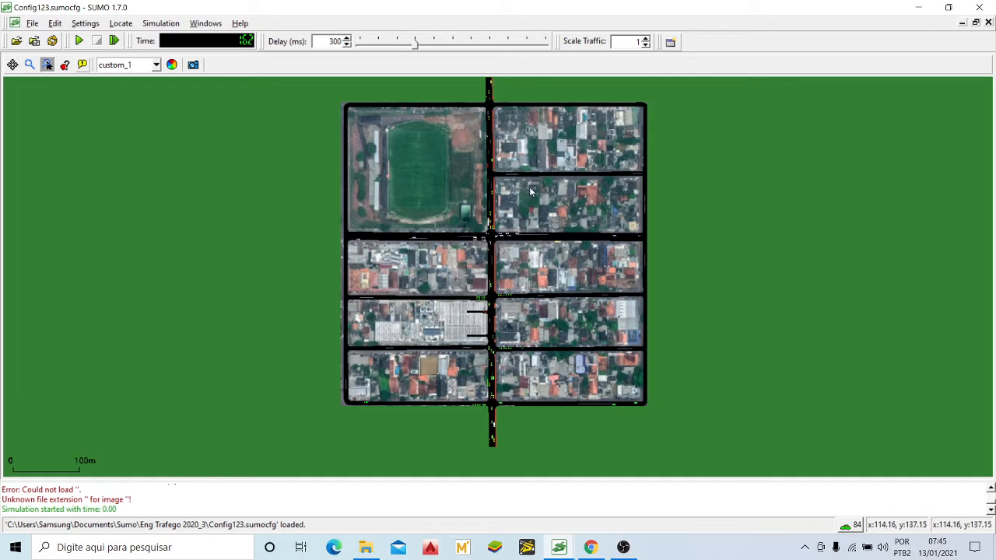
drag(555, 208, 559, 220)
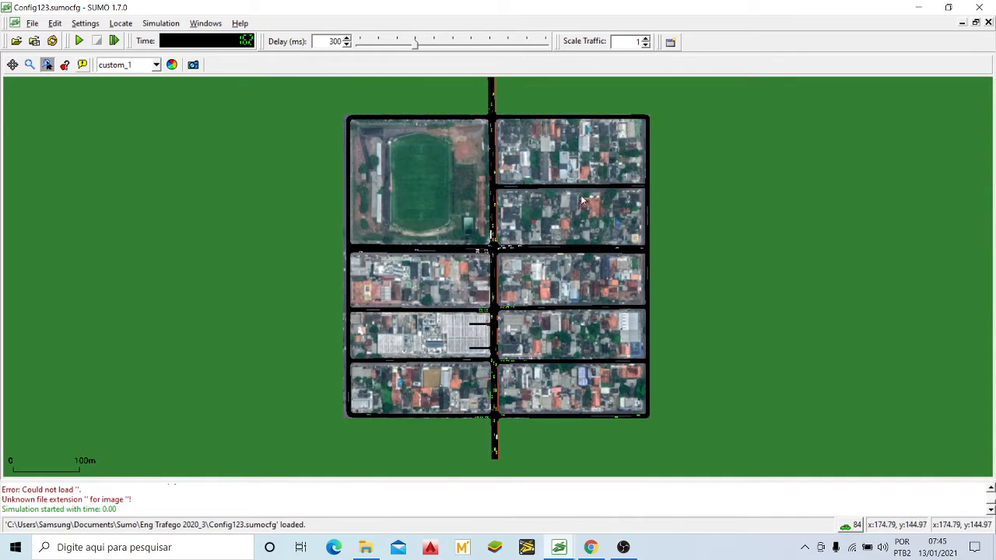
Step: Examine the avenue's northernmost intersection and the stretch of road beside the football field
scroll(506, 93, up, 1)
scroll(518, 114, up, 1)
drag(519, 117, 540, 267)
scroll(500, 310, up, 4)
scroll(500, 310, up, 2)
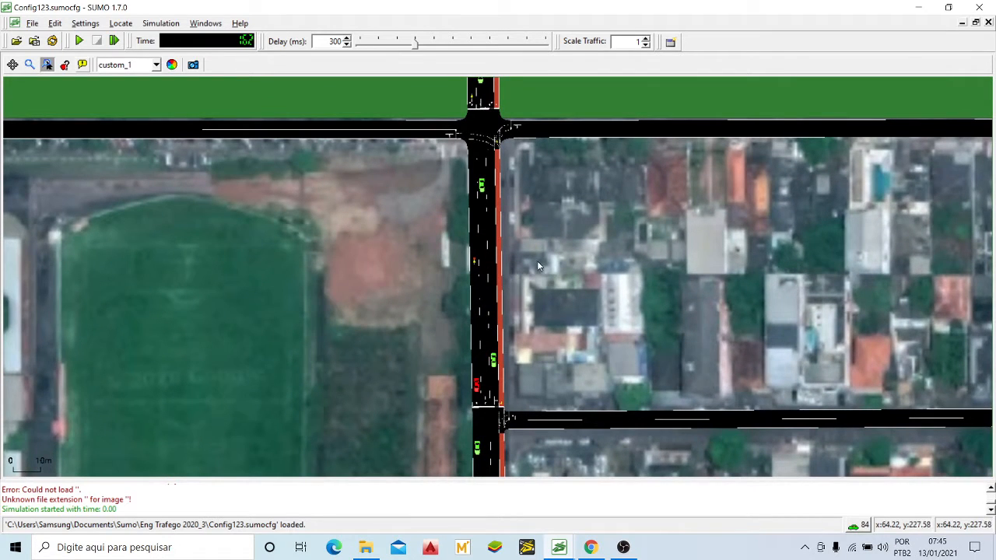
drag(568, 219, 577, 247)
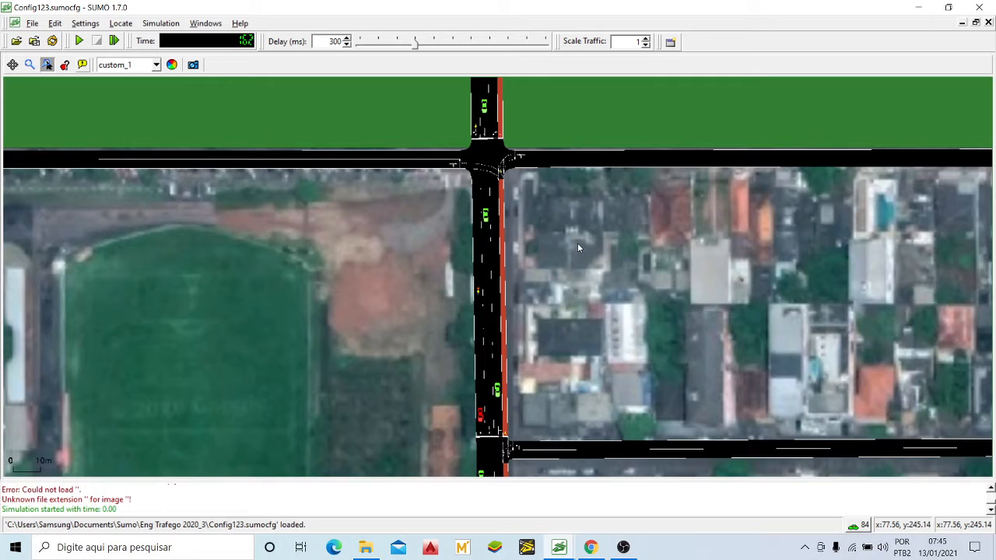
scroll(577, 248, down, 1)
scroll(577, 247, down, 4)
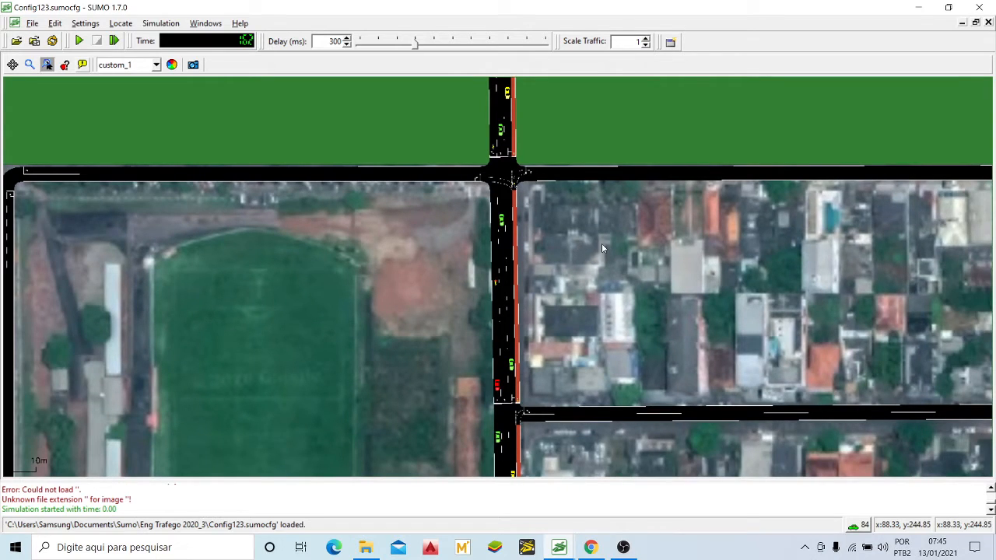
scroll(527, 315, up, 10)
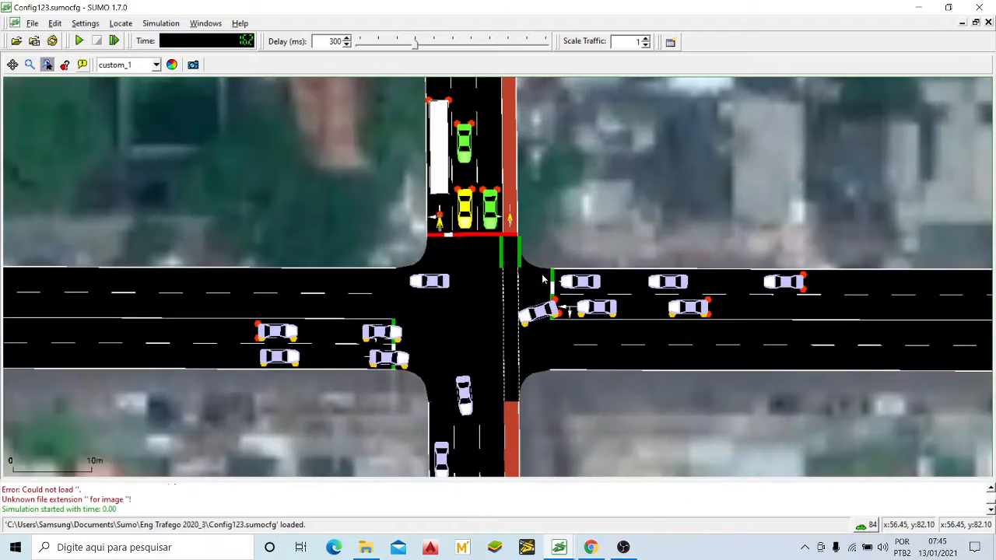
Step: Examine the vehicles and stop lines at the main crossing just below the football field
drag(583, 165, 583, 212)
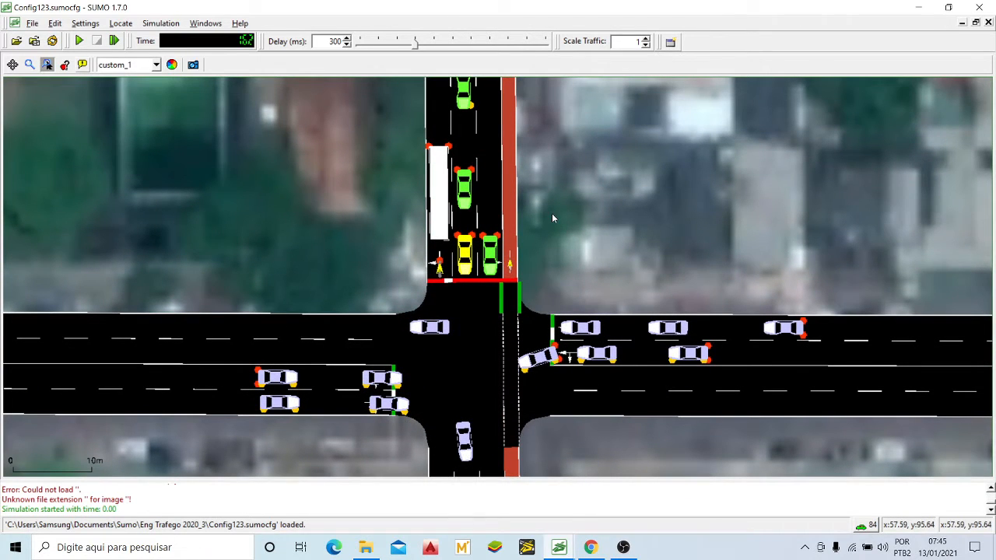
scroll(513, 204, up, 2)
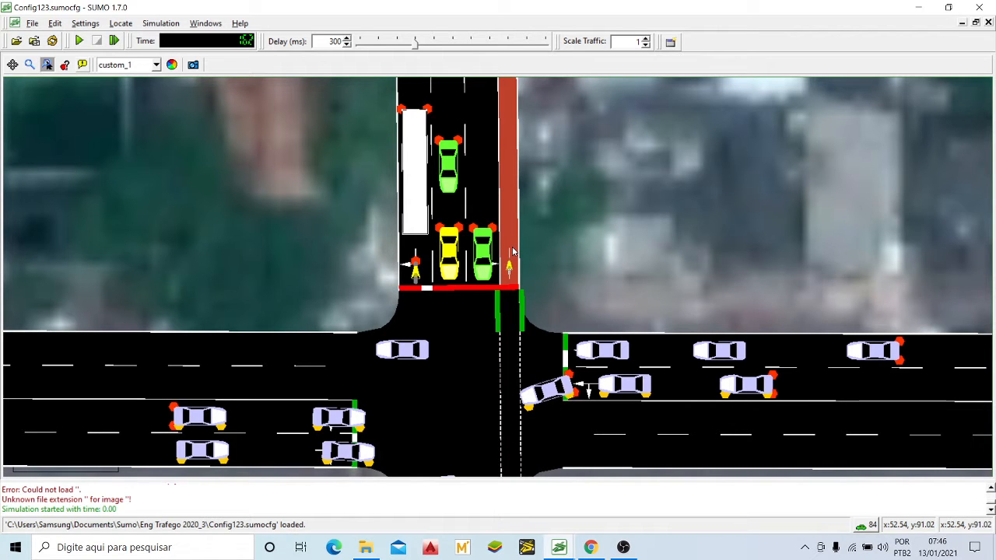
scroll(568, 142, down, 5)
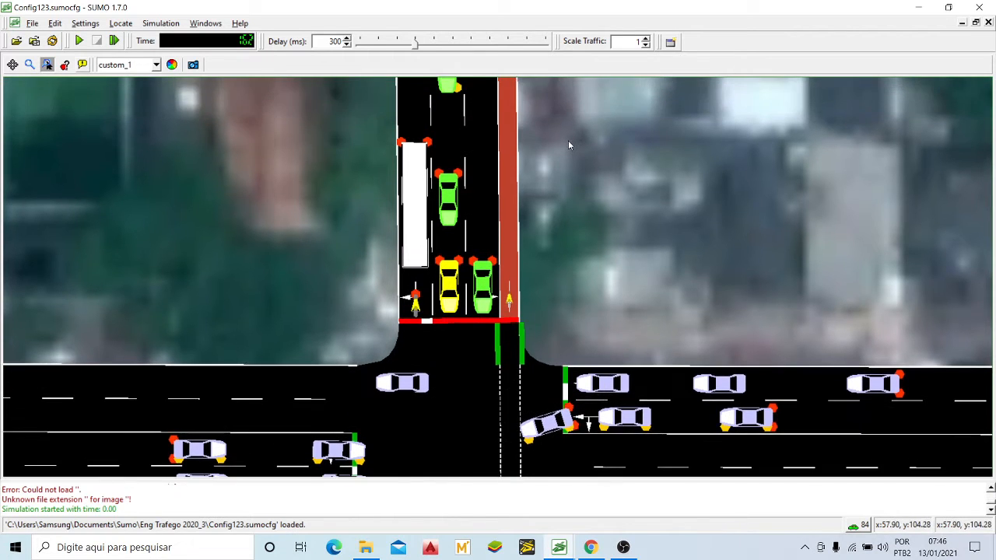
scroll(495, 201, down, 1)
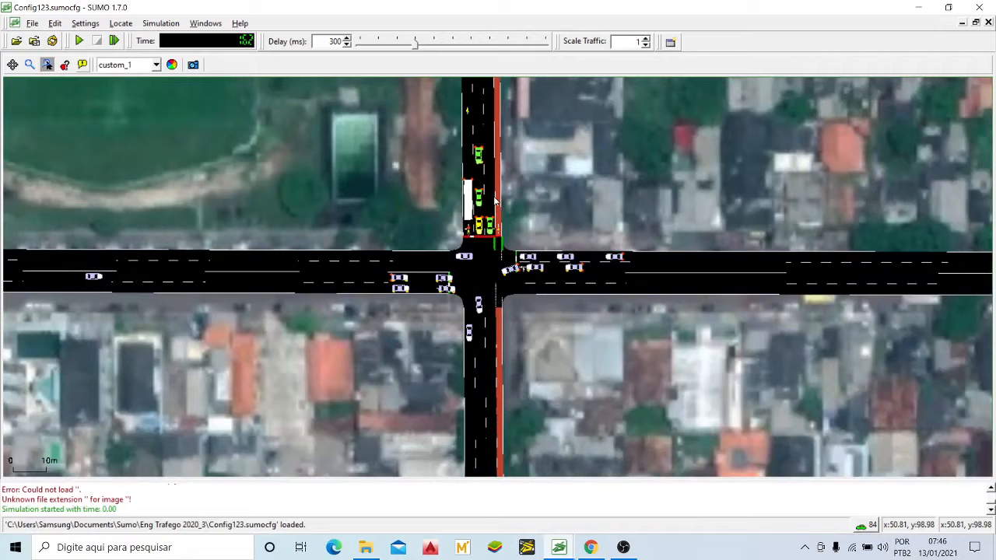
drag(540, 172, 537, 228)
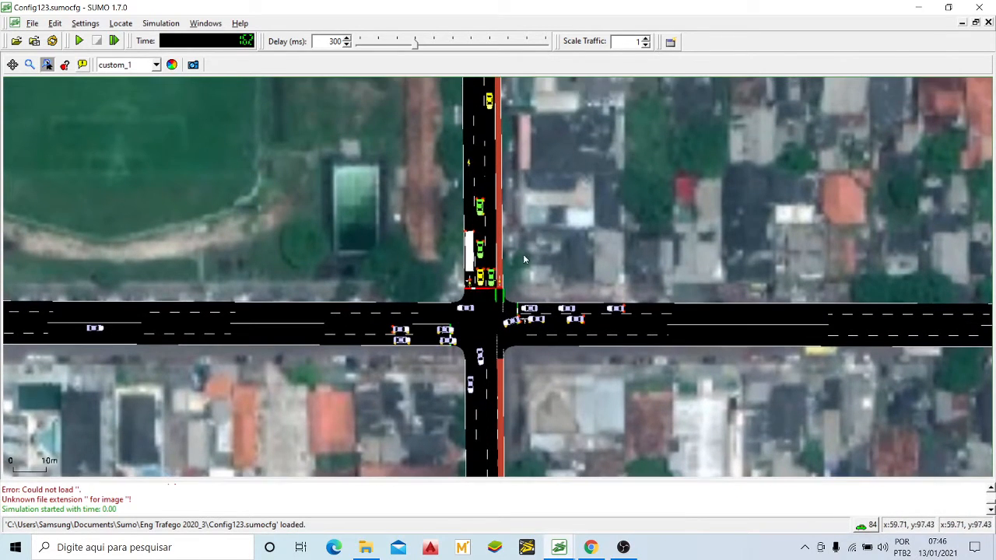
scroll(522, 254, up, 4)
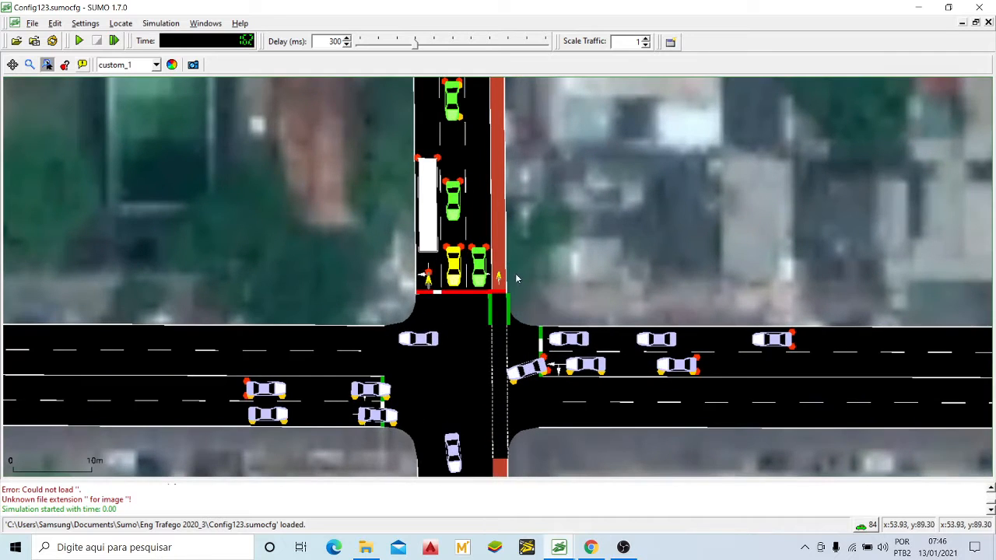
scroll(542, 249, down, 4)
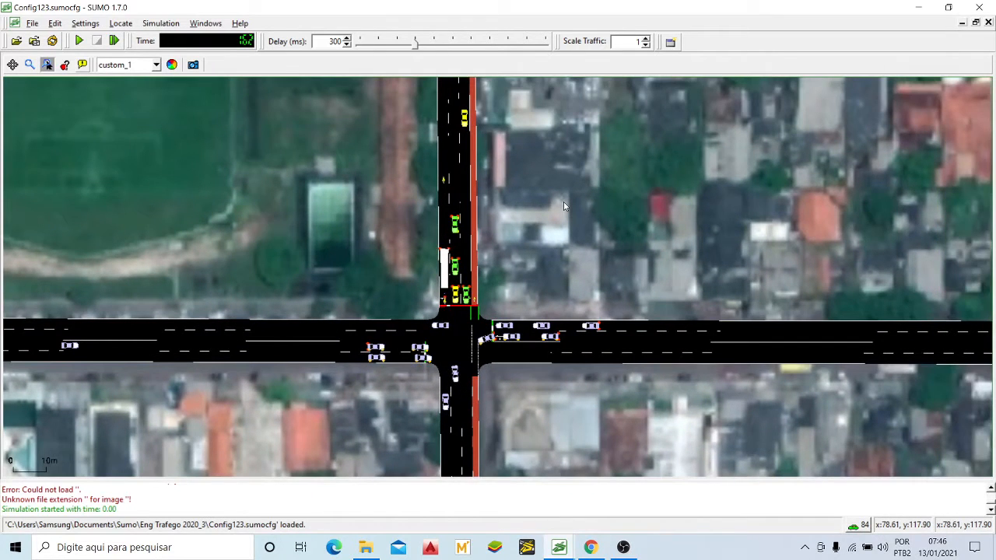
Step: Examine the red lane and the adjacent traffic lanes on the avenue between the main crossing and the side street to its north
drag(546, 192, 542, 238)
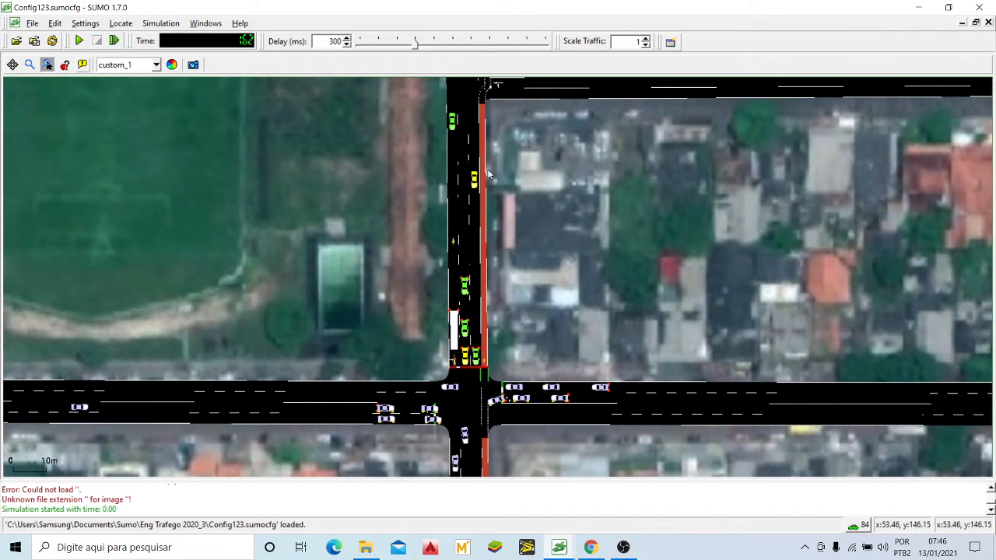
drag(528, 235, 547, 232)
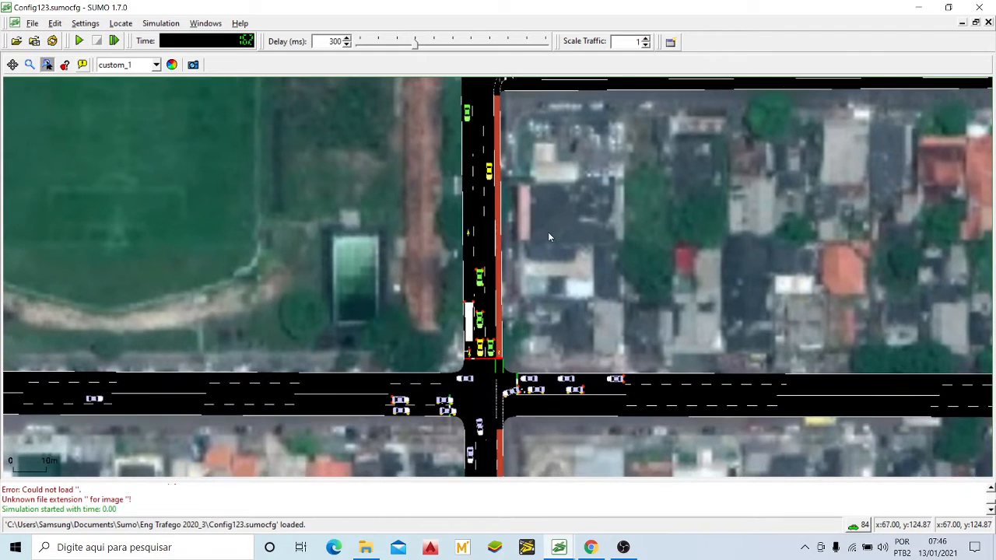
drag(552, 198, 559, 208)
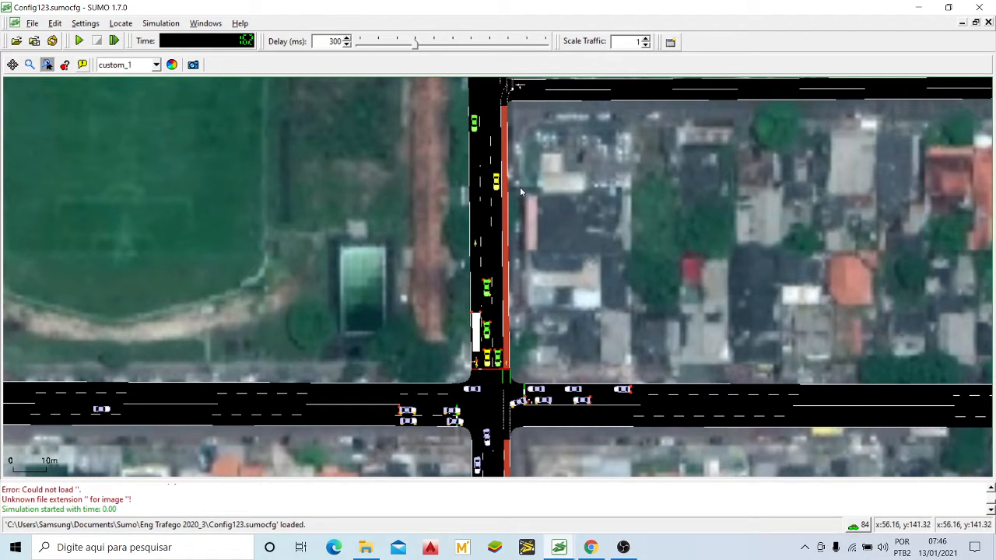
scroll(524, 214, up, 3)
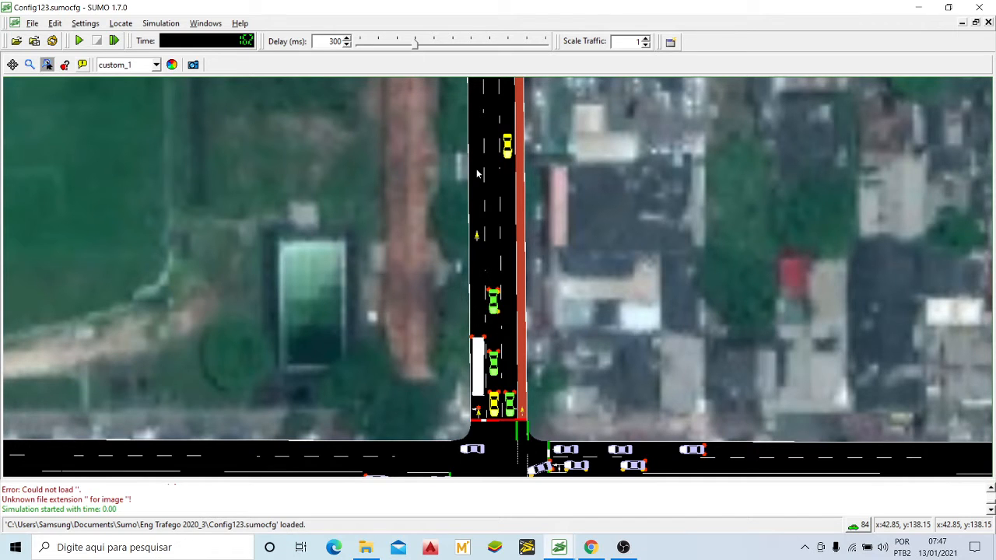
drag(477, 173, 483, 185)
scroll(484, 183, down, 3)
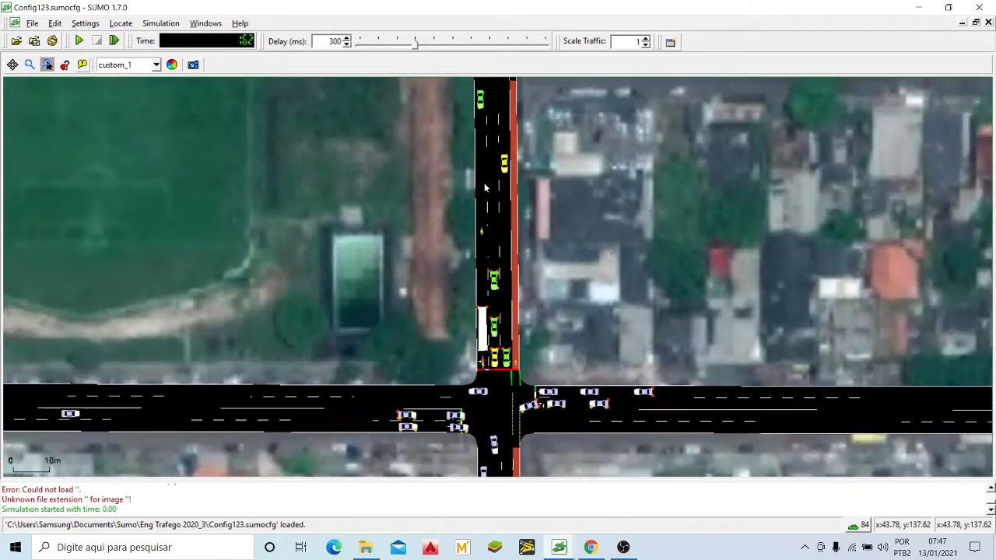
drag(547, 158, 539, 191)
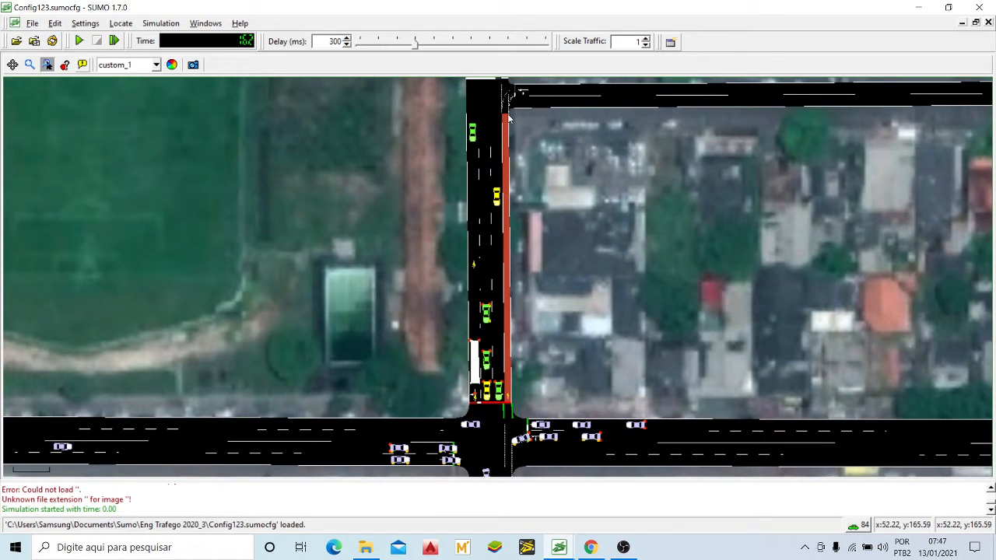
drag(539, 258, 536, 236)
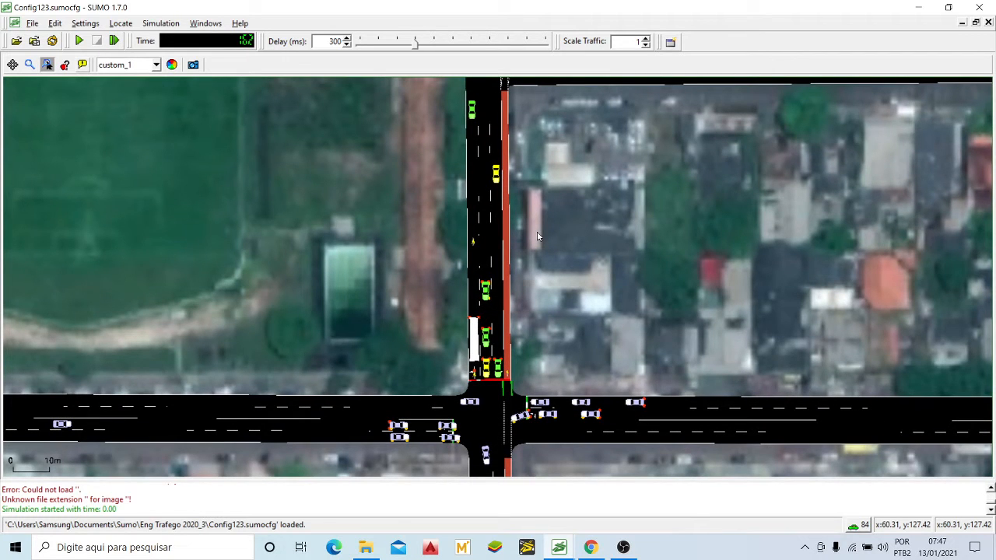
drag(548, 222, 548, 219)
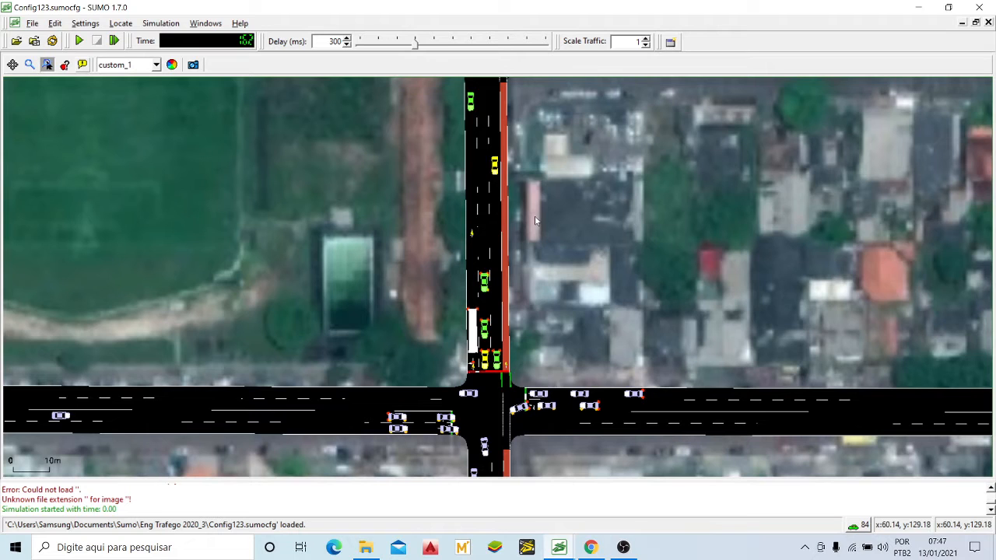
drag(552, 196, 550, 206)
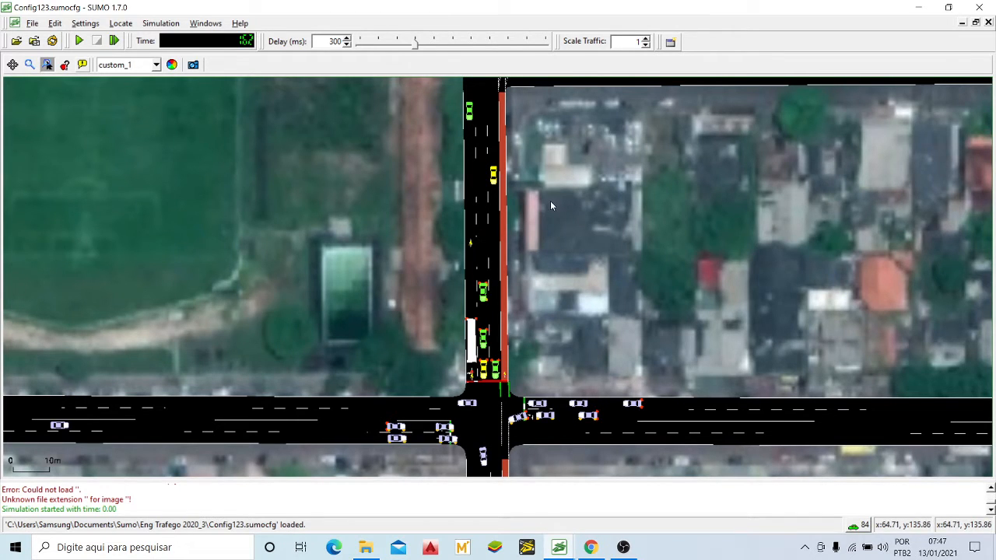
drag(550, 200, 555, 176)
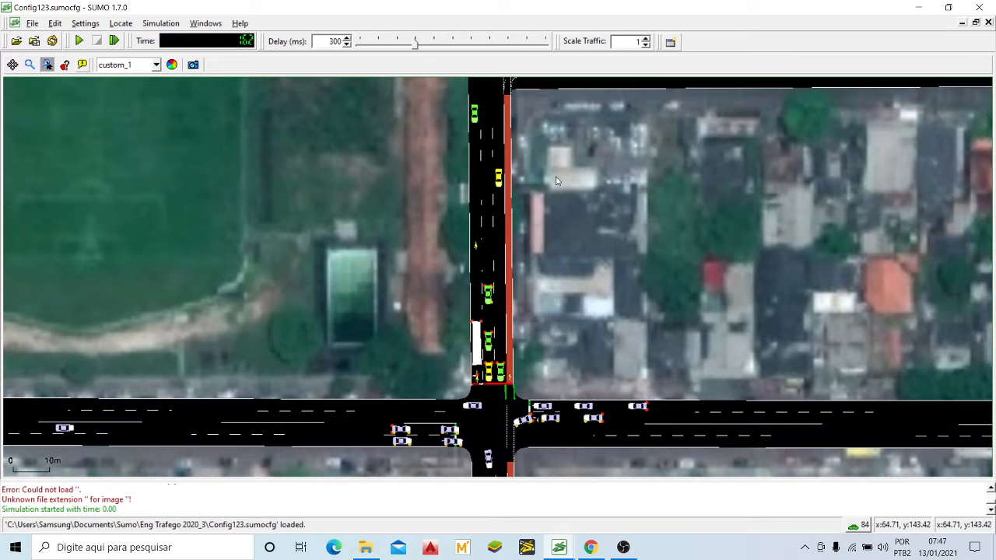
drag(515, 313, 515, 264)
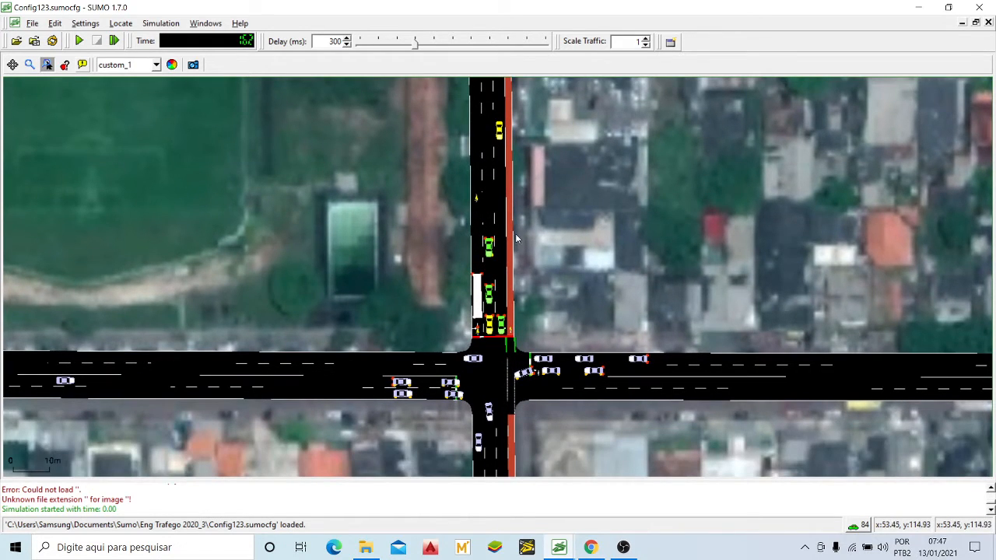
drag(535, 207, 535, 211)
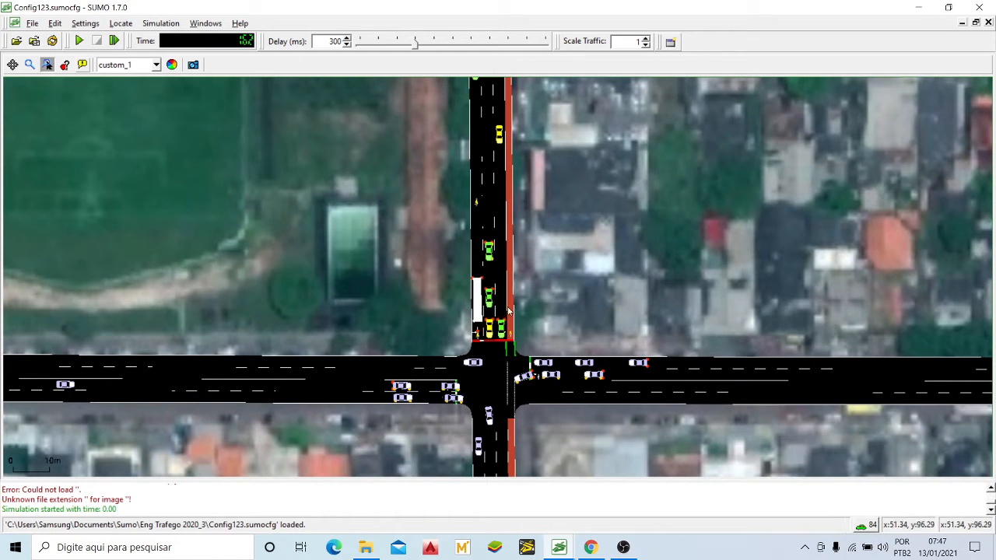
drag(597, 230, 584, 210)
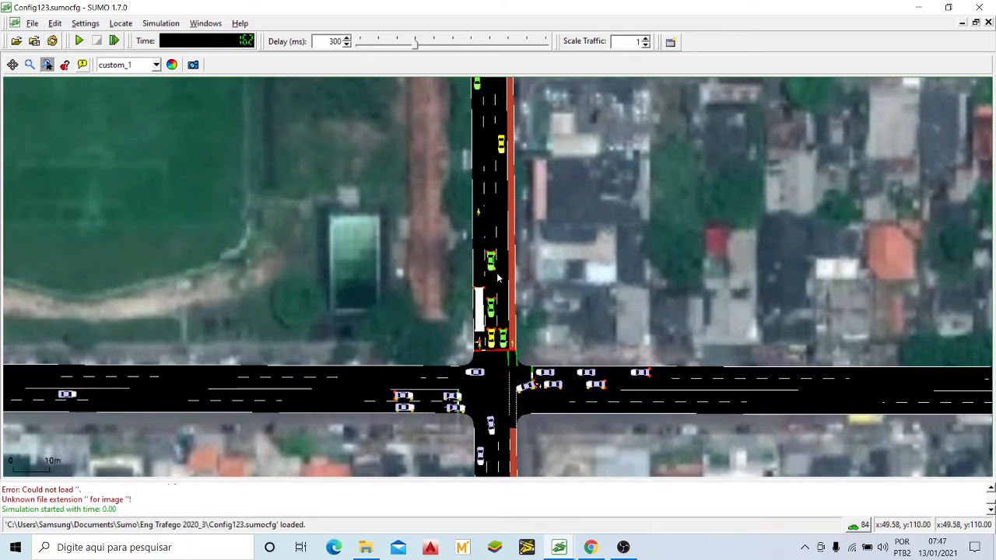
drag(525, 242, 523, 218)
drag(513, 166, 516, 229)
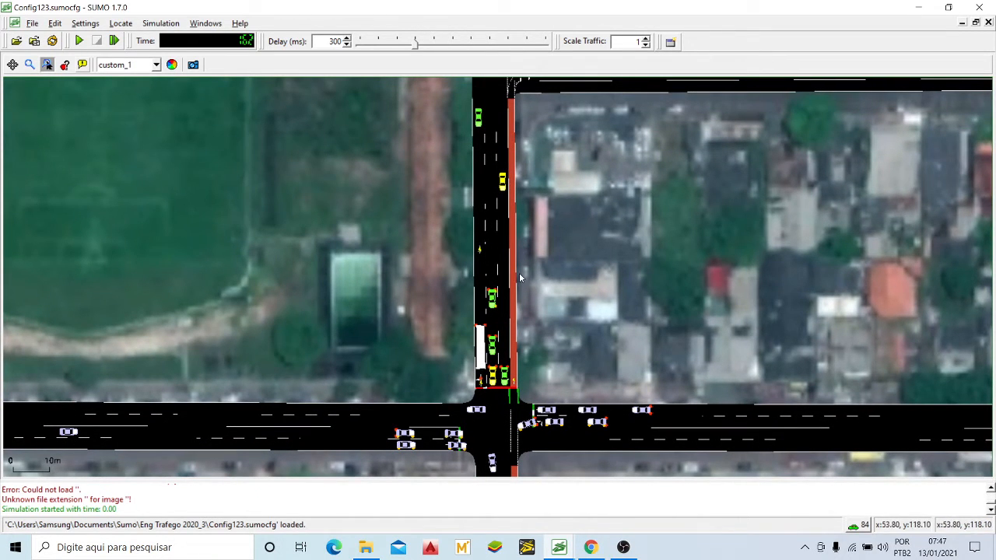
drag(541, 279, 542, 271)
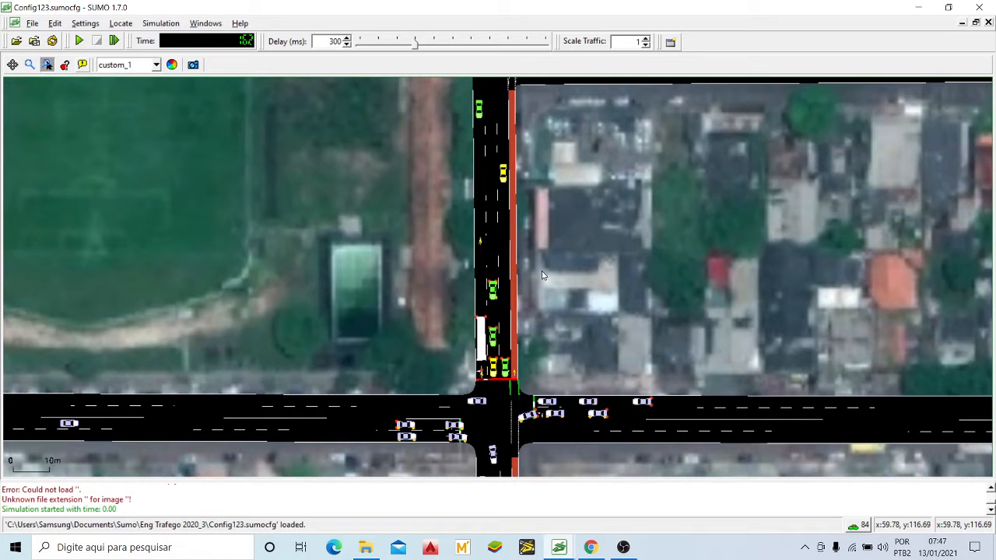
drag(512, 240, 504, 205)
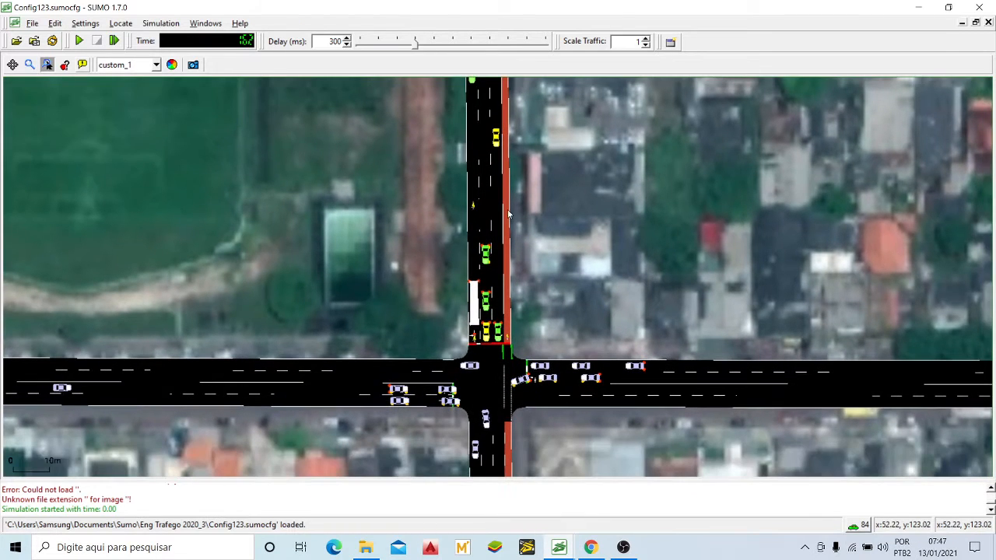
drag(535, 312, 540, 301)
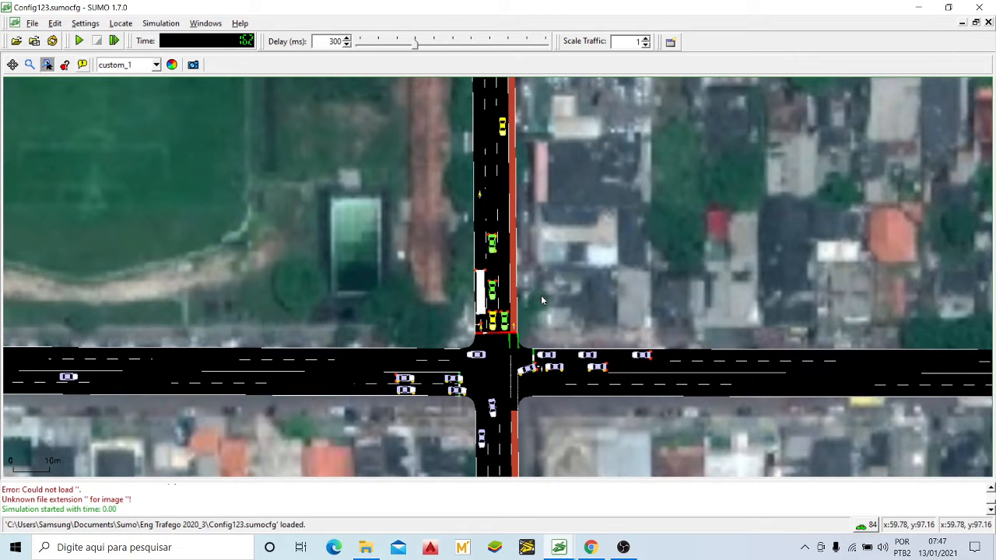
Step: Examine the avenue beside the football field, from the side street down to the main crossing
scroll(546, 292, down, 3)
drag(552, 163, 530, 228)
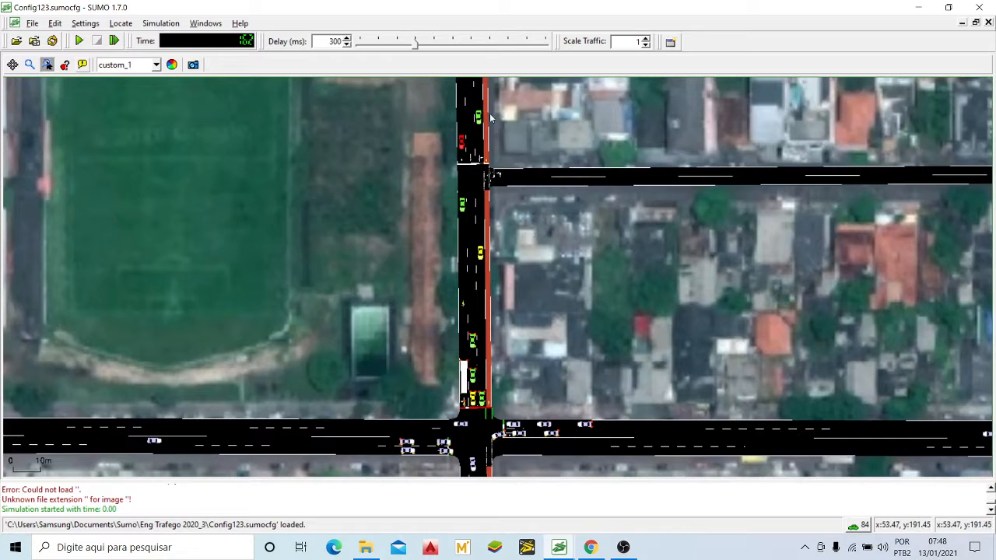
drag(539, 278, 539, 200)
scroll(539, 199, down, 3)
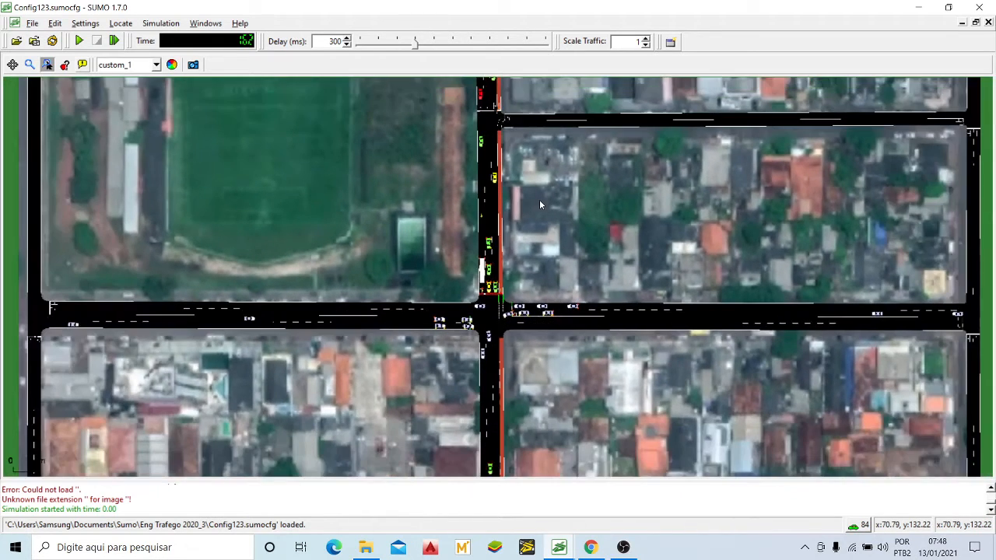
drag(508, 311, 501, 270)
scroll(500, 262, up, 5)
scroll(500, 265, up, 2)
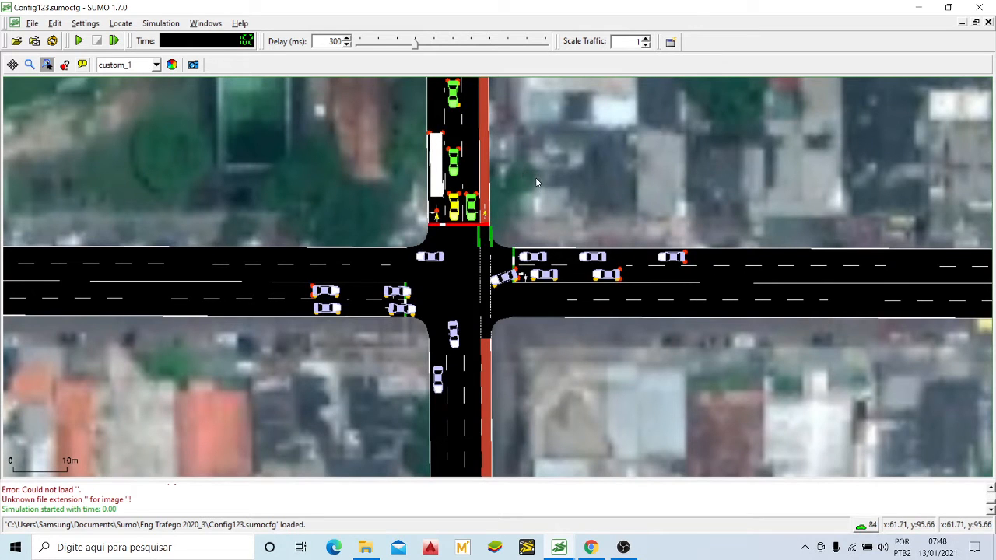
drag(535, 177, 549, 191)
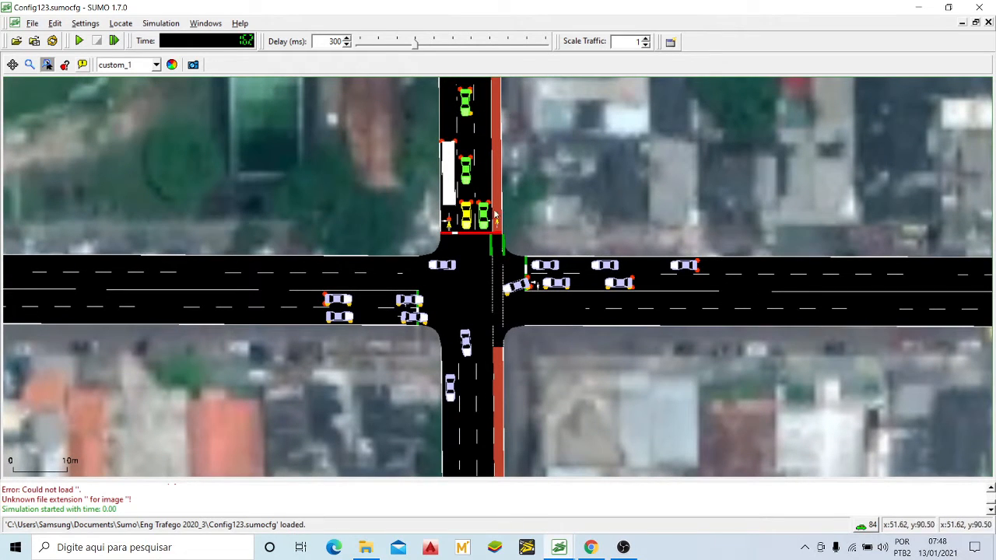
Step: Examine the avenue's stop line and the point where the red lane enters the main crossing
scroll(533, 247, down, 2)
scroll(534, 248, down, 1)
scroll(525, 233, up, 5)
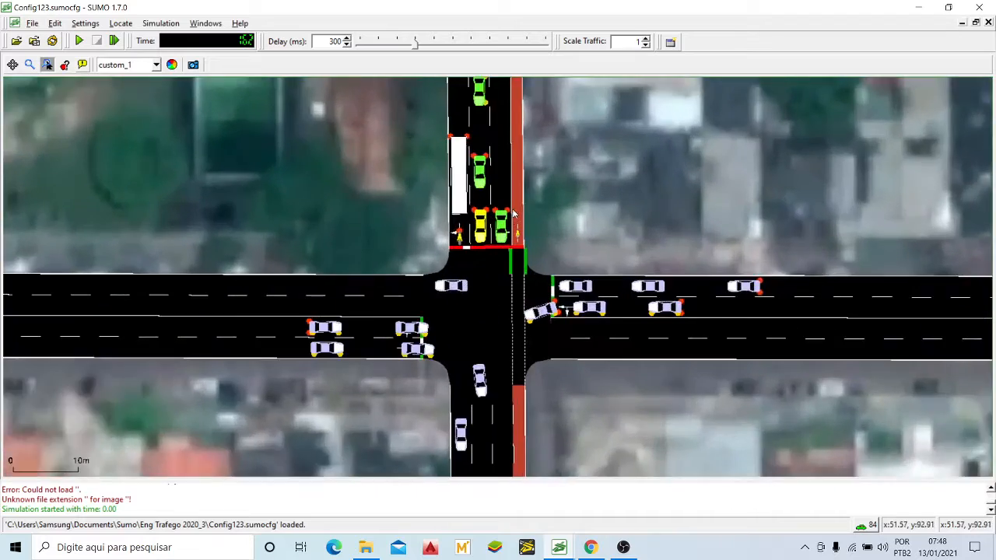
scroll(521, 227, up, 2)
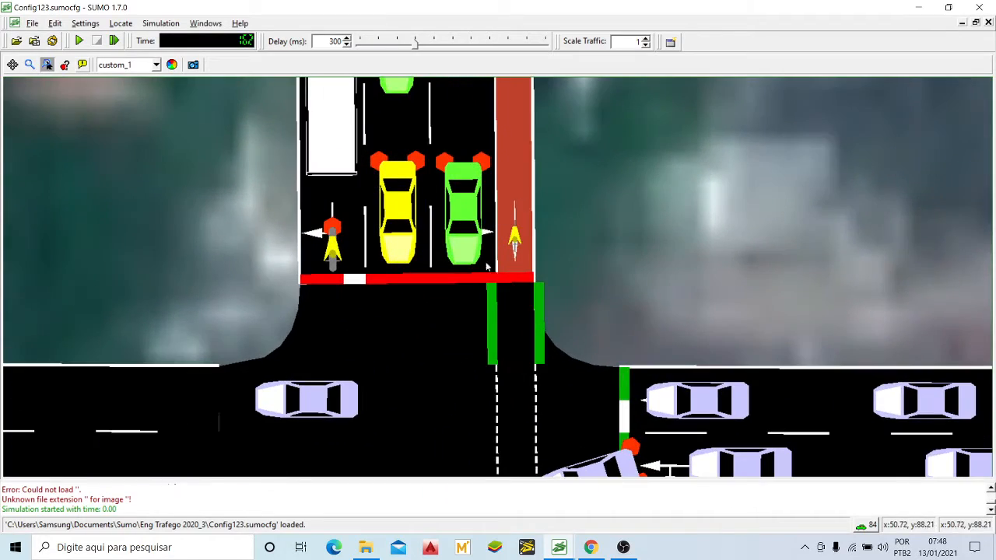
scroll(529, 233, down, 3)
scroll(528, 233, down, 5)
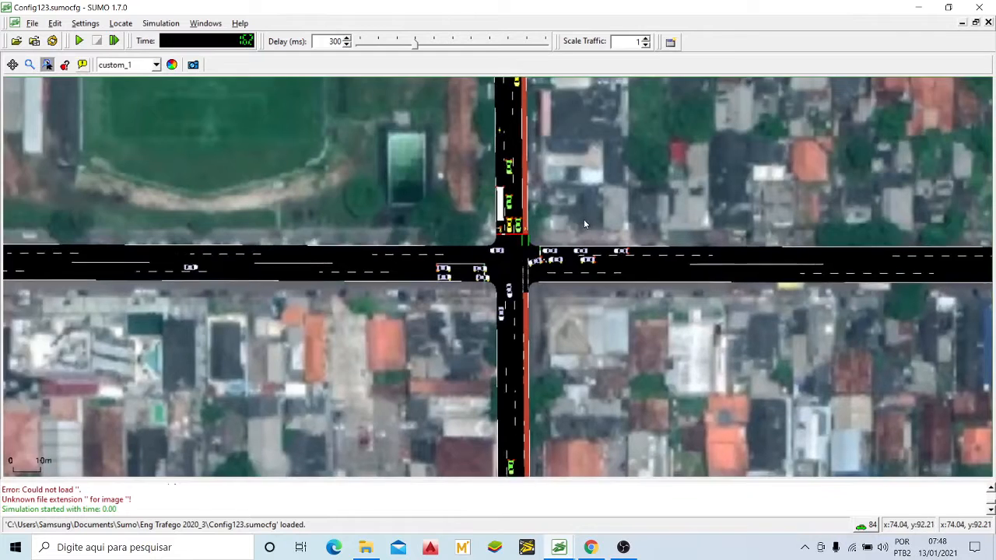
drag(584, 224, 522, 191)
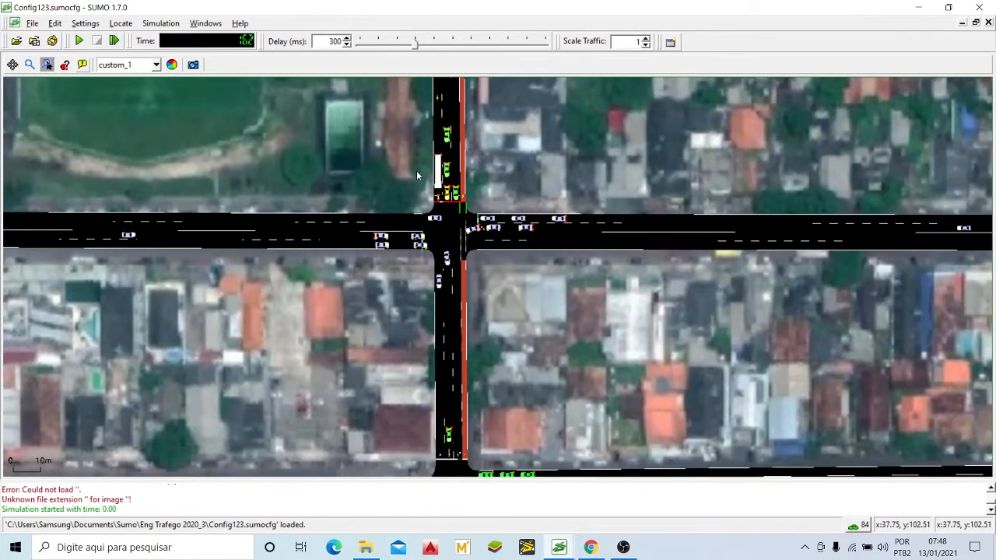
Step: Run the Config123 simulation while watching traffic at the main crossing, and stop it
scroll(403, 237, up, 4)
scroll(554, 209, up, 1)
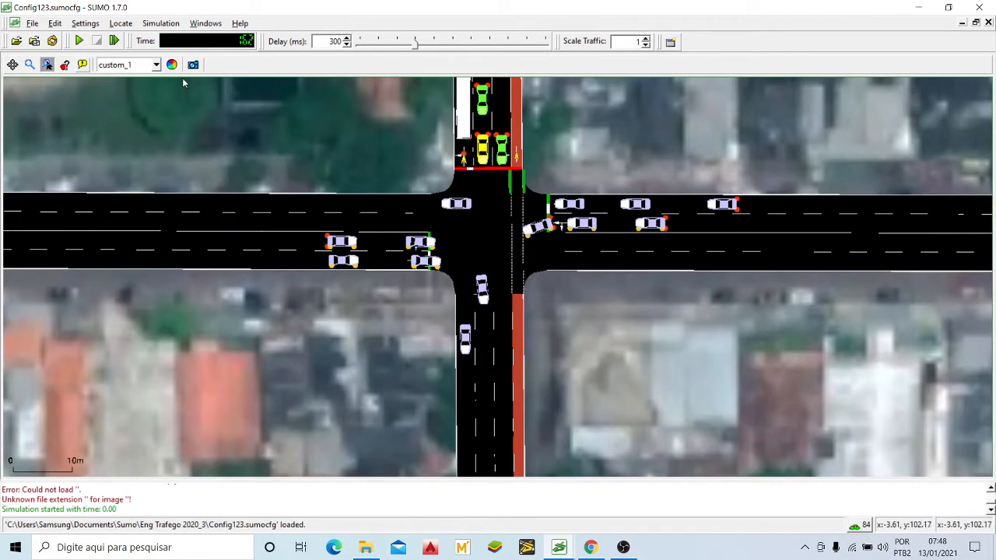
click(75, 41)
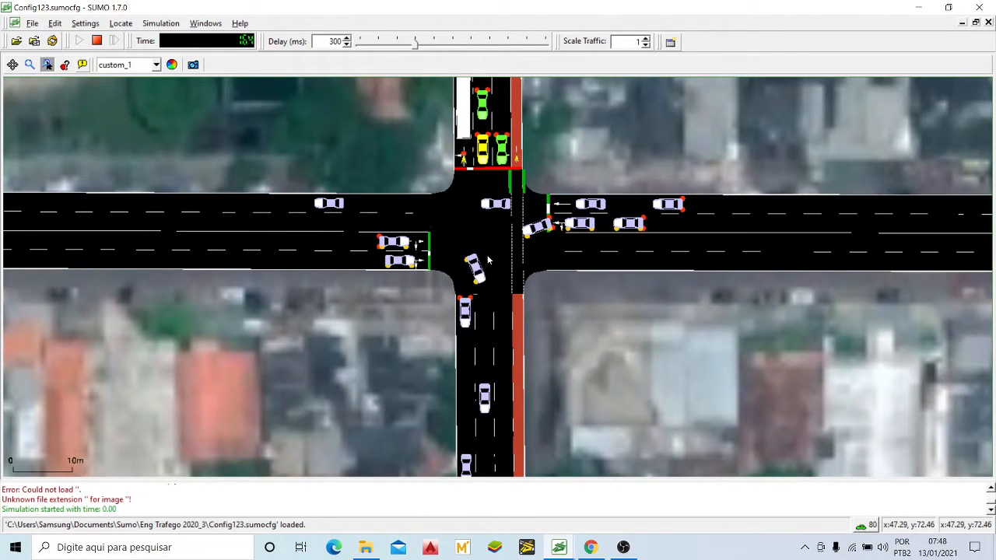
scroll(546, 219, down, 2)
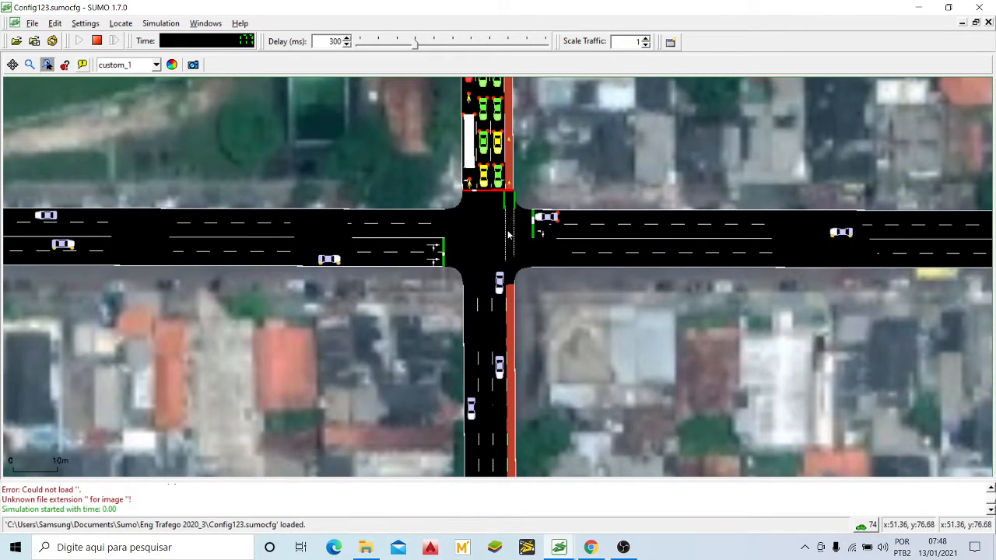
scroll(537, 226, up, 5)
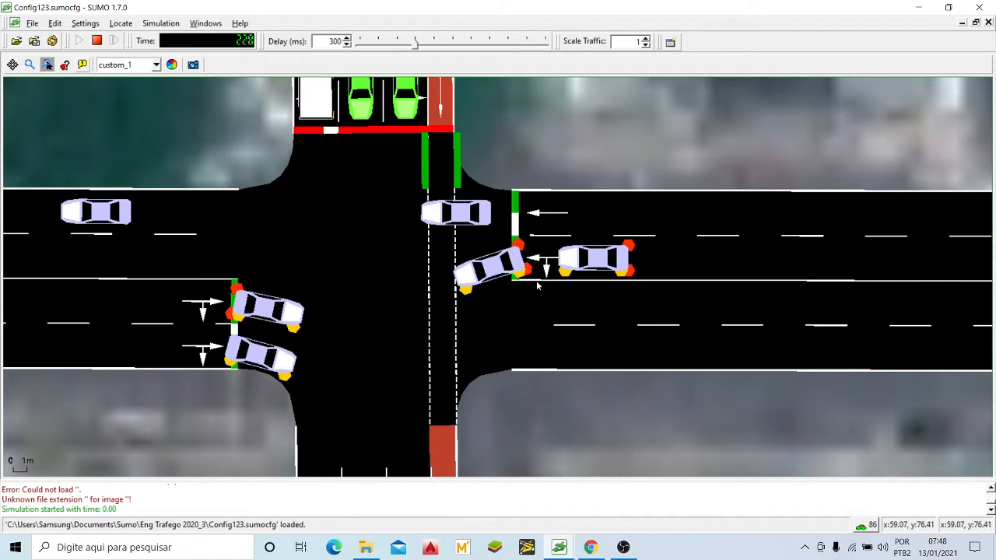
scroll(561, 247, down, 2)
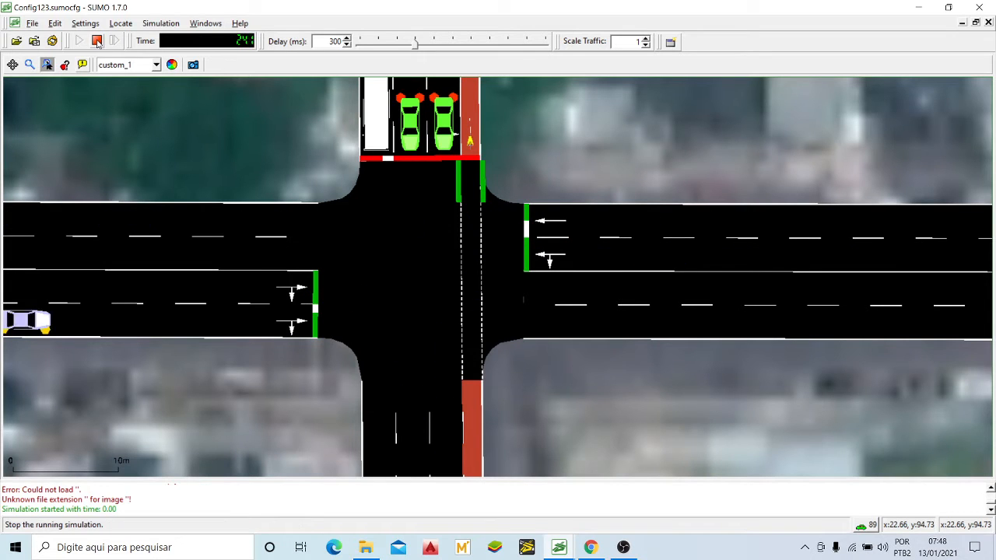
click(96, 41)
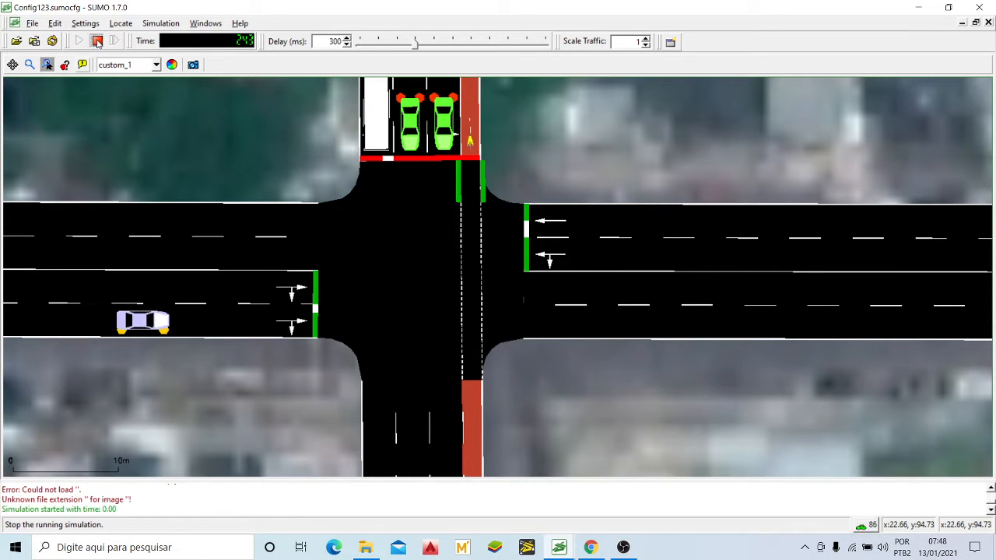
Step: Switch to the Config.sumocfg simulation and run it with the main crossing below the football field in close view
click(559, 548)
click(518, 507)
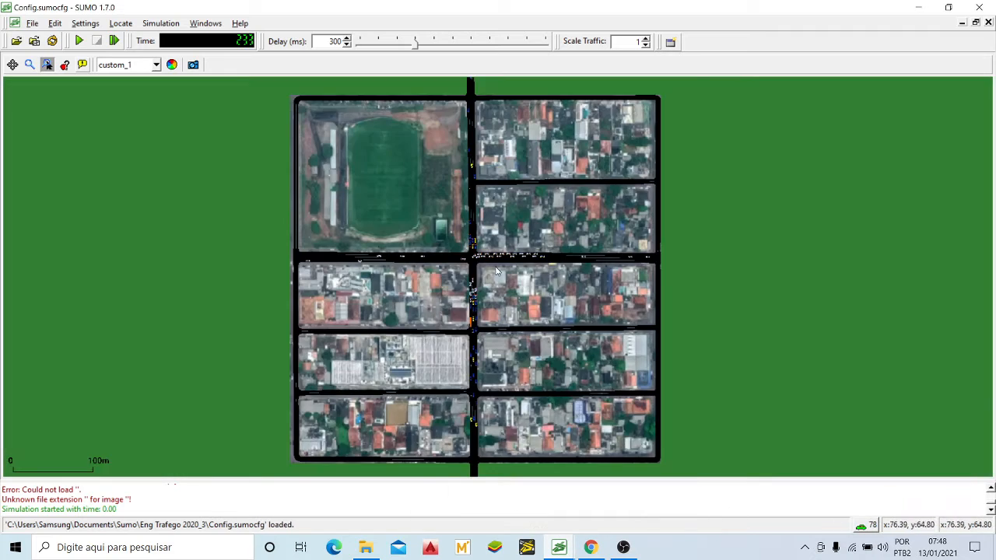
scroll(474, 264, up, 4)
scroll(484, 265, up, 3)
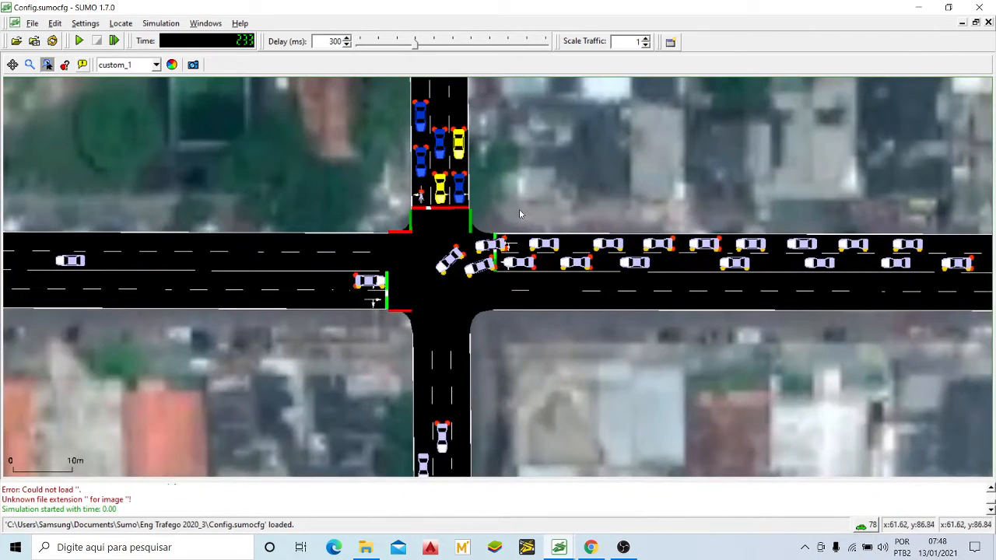
scroll(497, 225, up, 1)
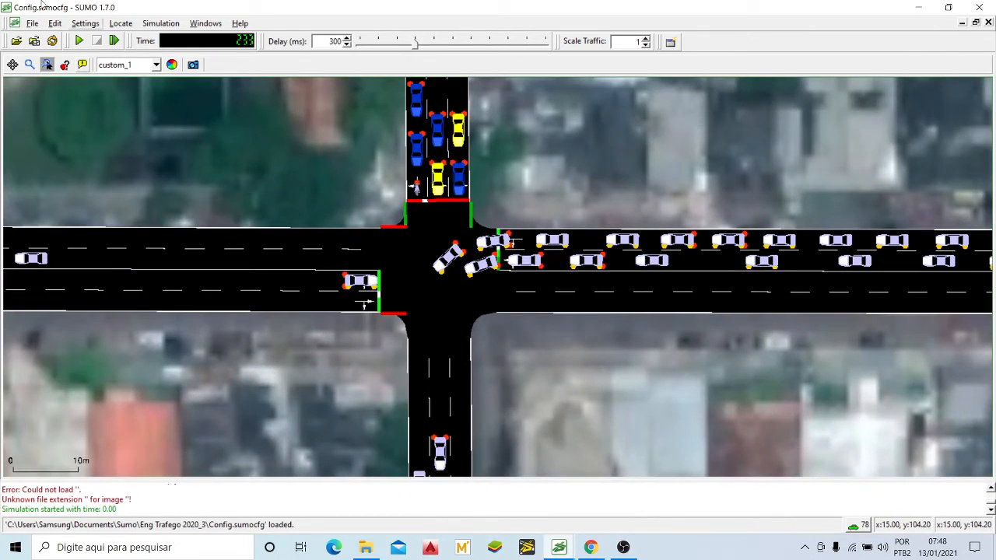
click(81, 41)
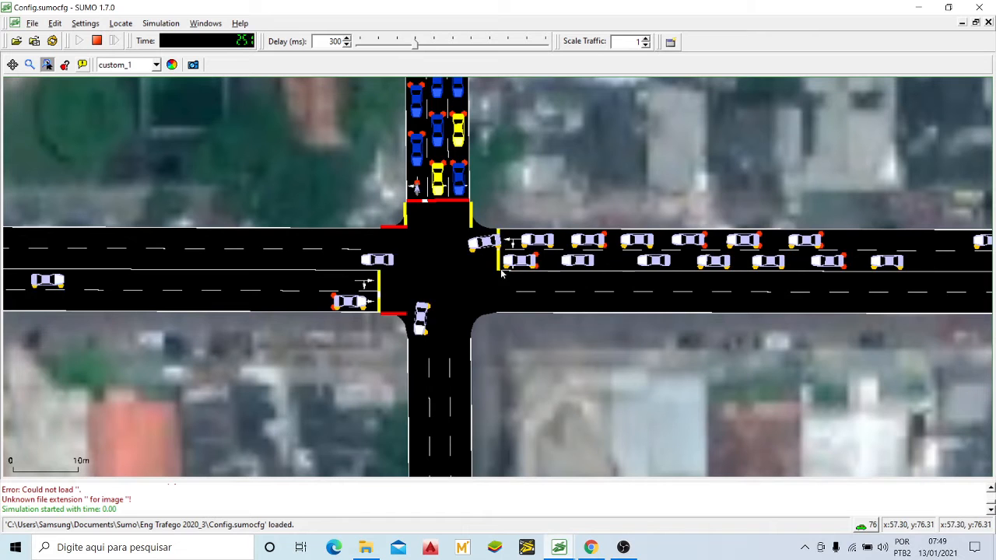
Step: Watch the vehicle queues on the cross street on both sides of the main crossing, mainly the eastern approach
scroll(422, 266, down, 1)
scroll(421, 266, down, 1)
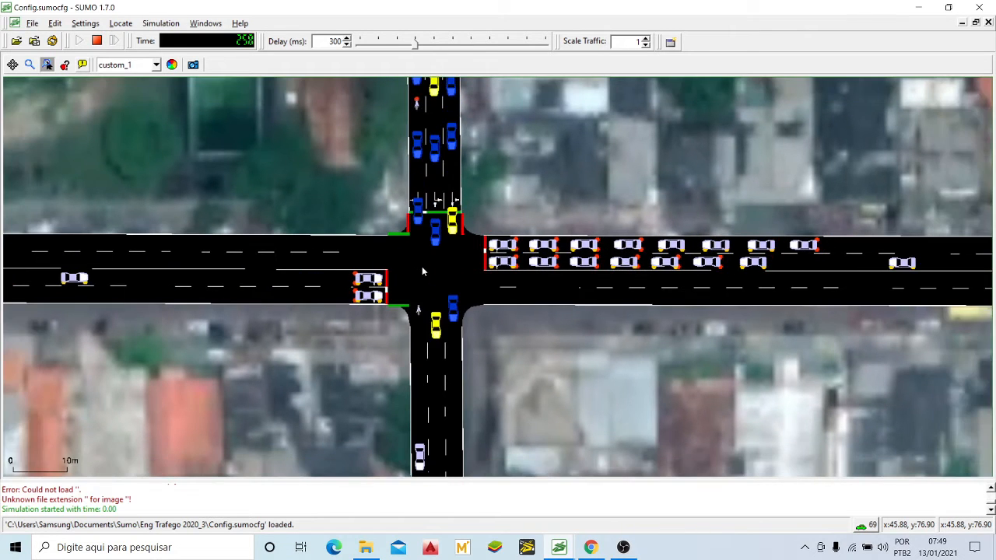
scroll(421, 267, down, 2)
drag(580, 265, 424, 279)
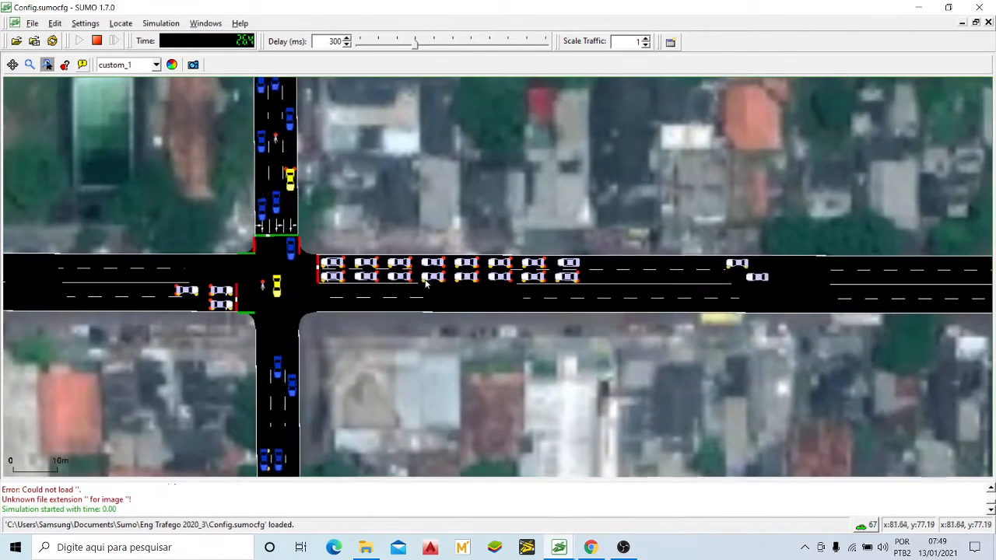
scroll(545, 268, down, 1)
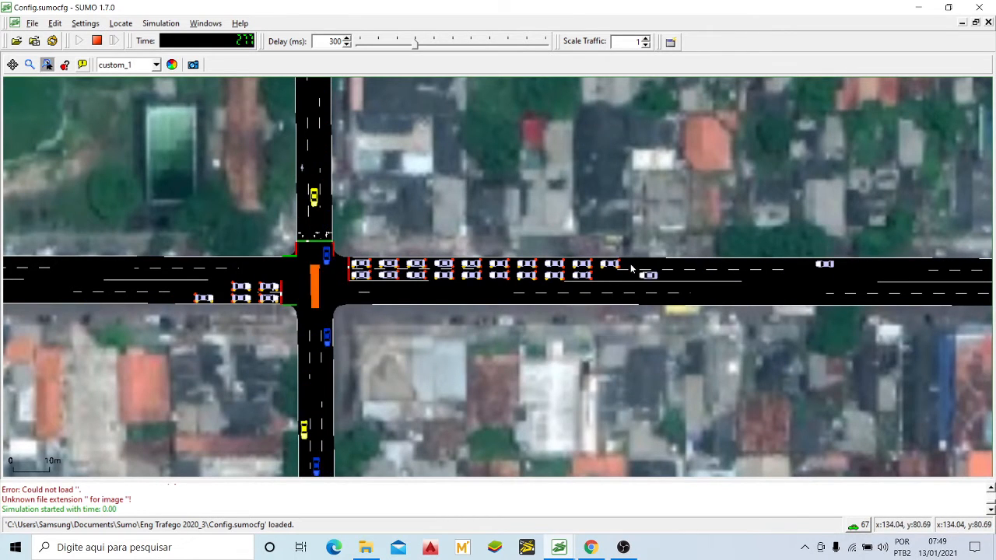
scroll(631, 268, down, 1)
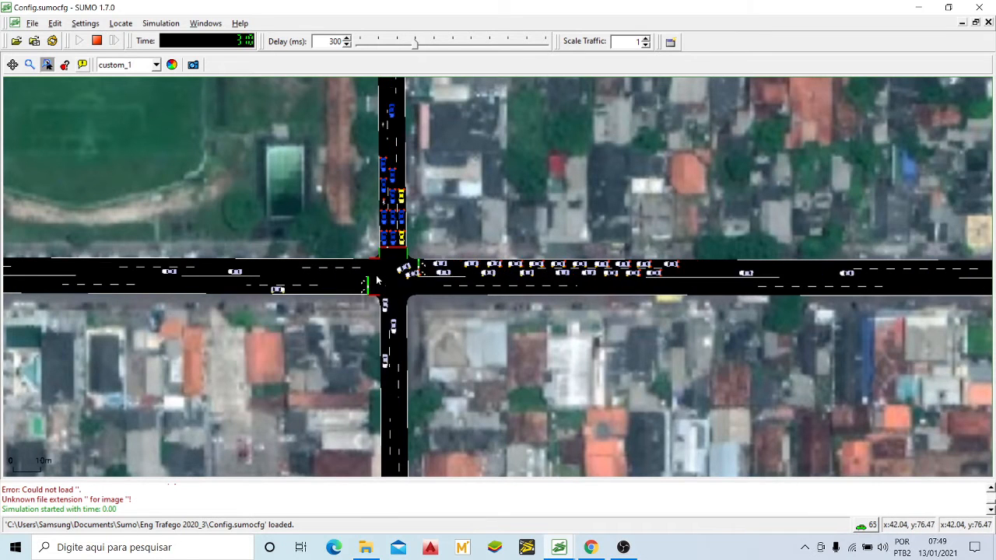
drag(377, 280, 436, 279)
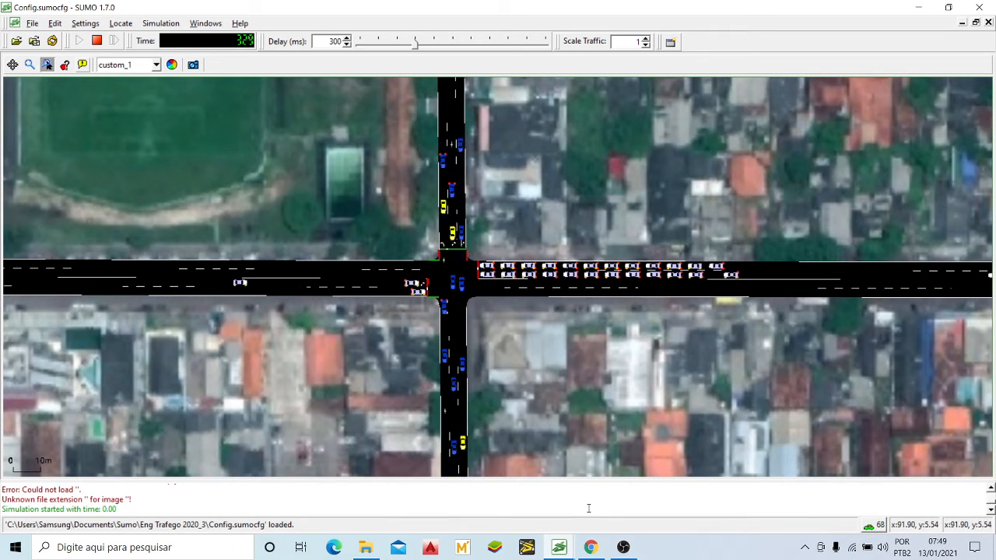
Step: Switch to the Config123 simulation, resume it and watch the traffic on all approaches to the main crossing
mouse_move(559, 547)
click(626, 486)
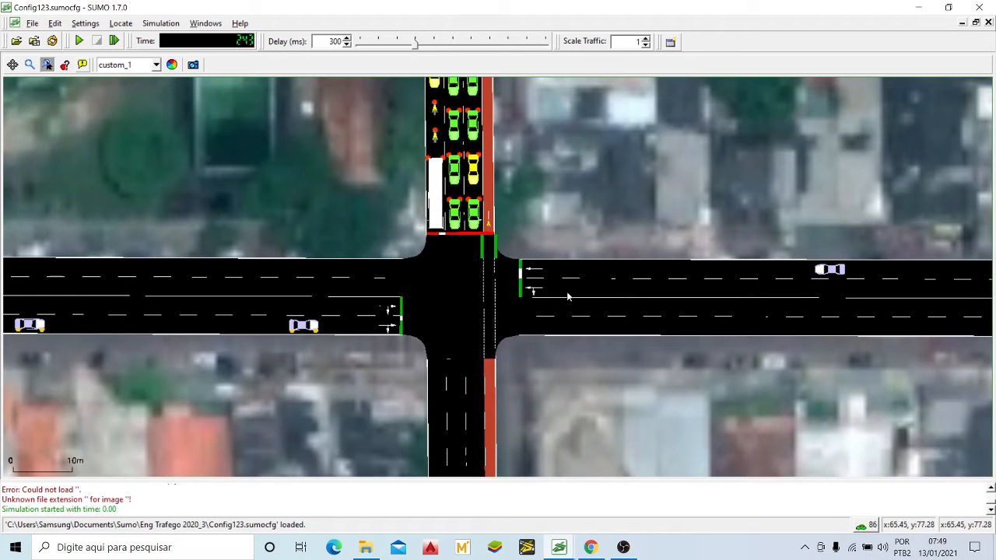
click(79, 40)
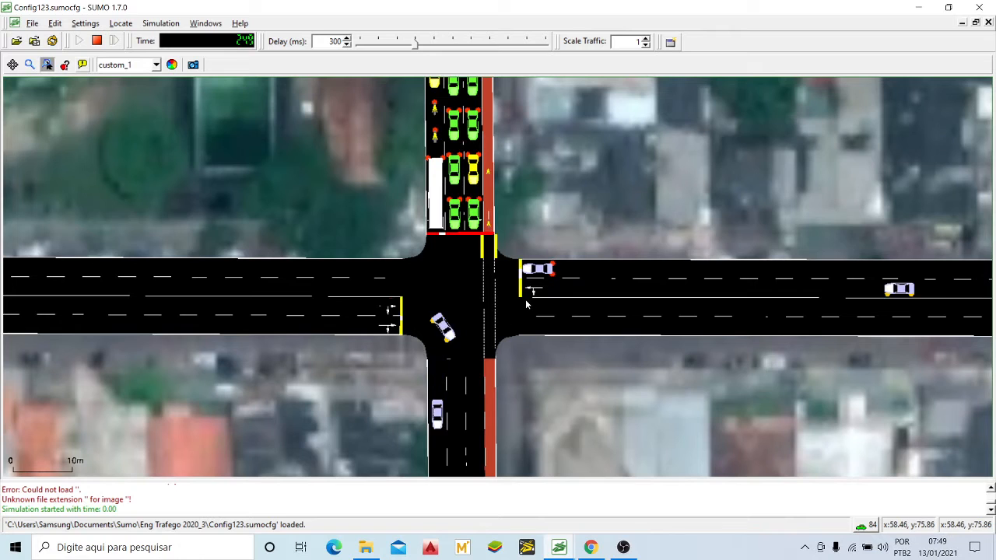
scroll(513, 303, down, 3)
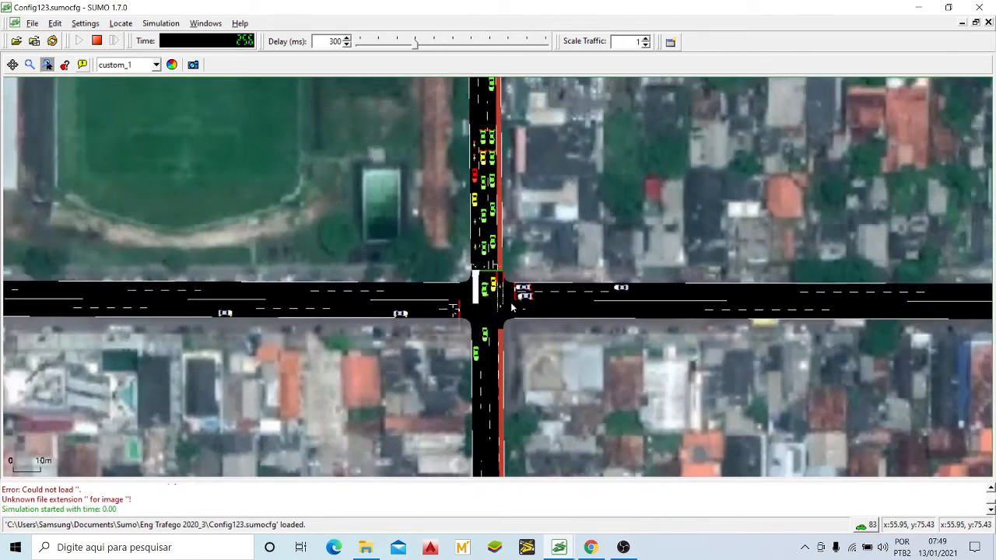
scroll(874, 319, down, 2)
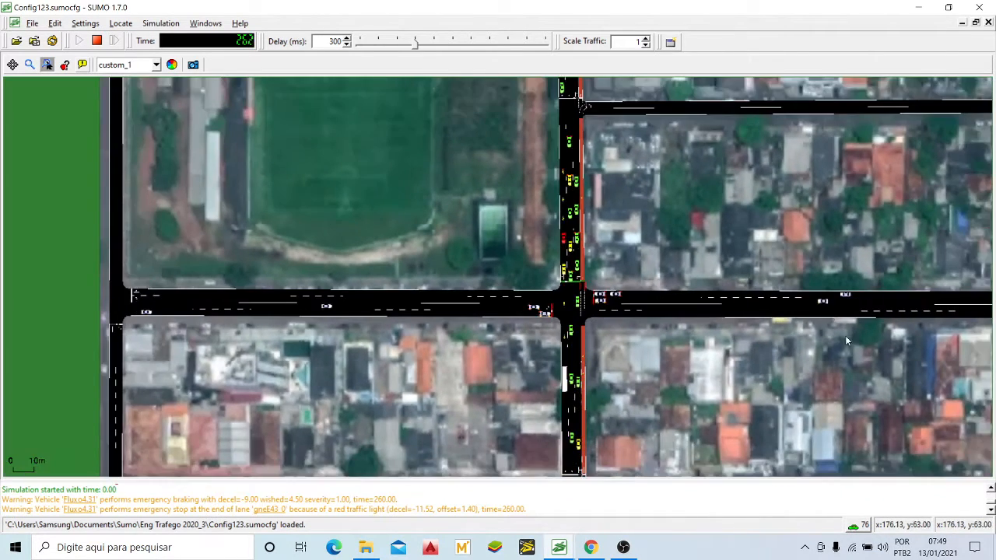
drag(844, 335, 728, 304)
scroll(477, 260, up, 2)
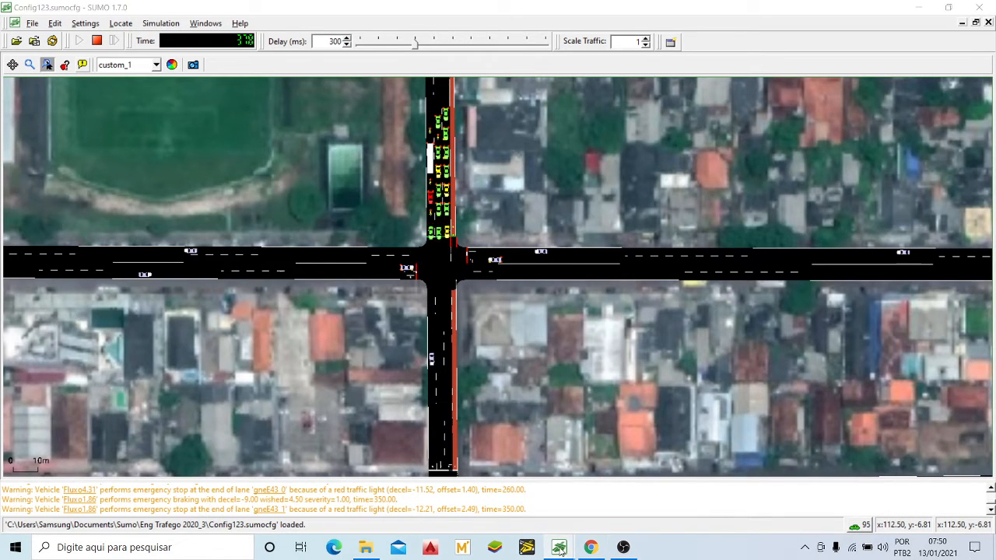
Step: Switch to the running Config.sumocfg simulation and examine the full queue on the cross street's eastern approach
mouse_move(558, 547)
click(529, 516)
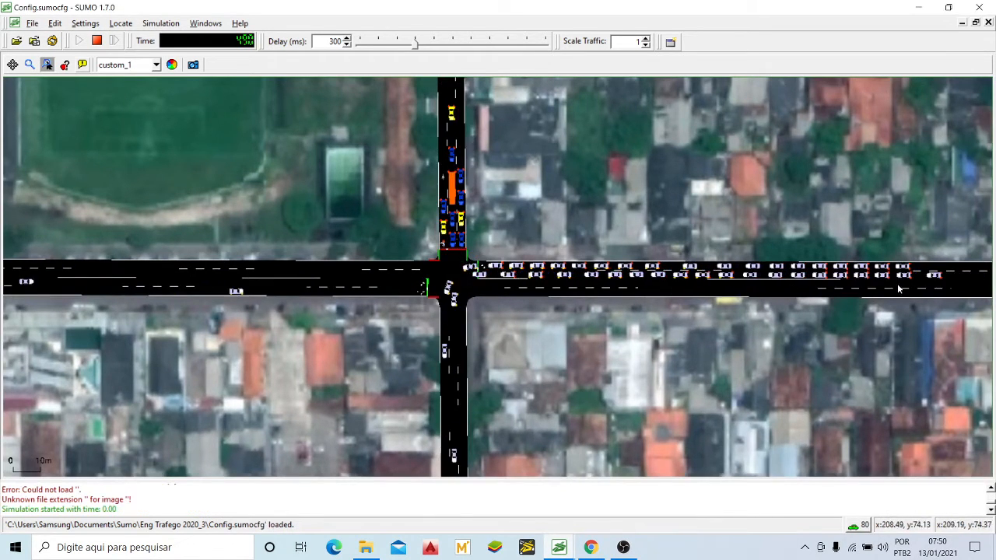
drag(908, 280, 818, 285)
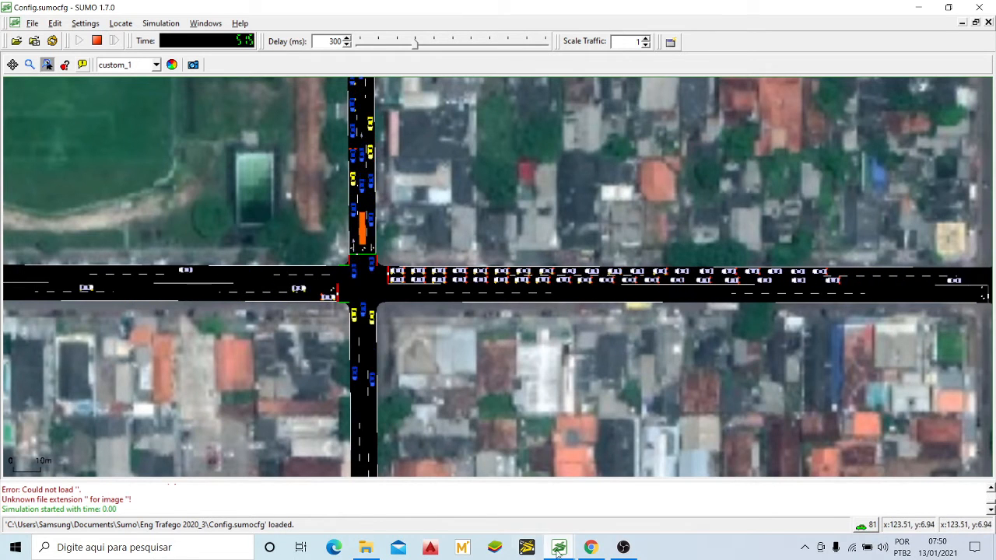
Step: Return to the Config123 simulation and examine traffic at the main crossing and the next cross street to its south
mouse_move(559, 551)
click(628, 490)
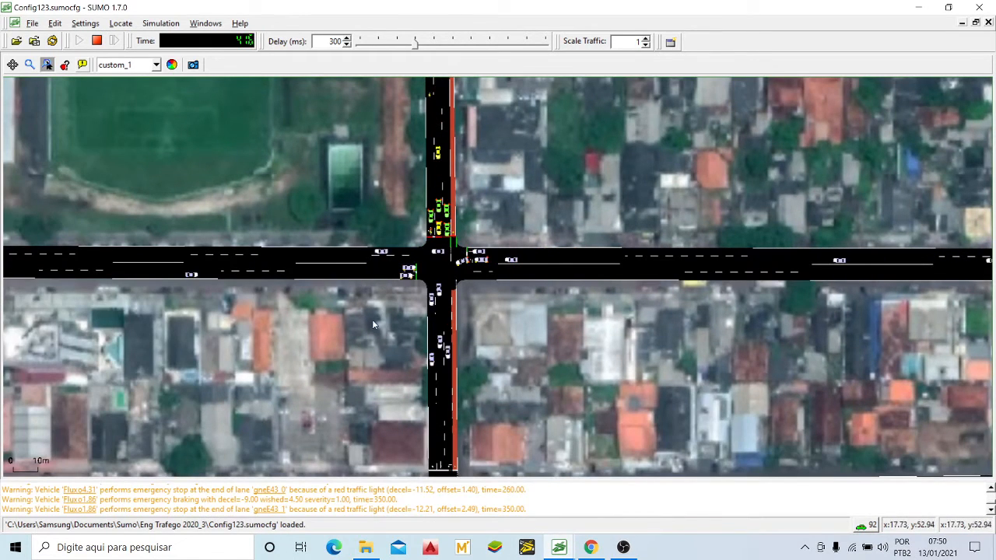
scroll(501, 298, down, 1)
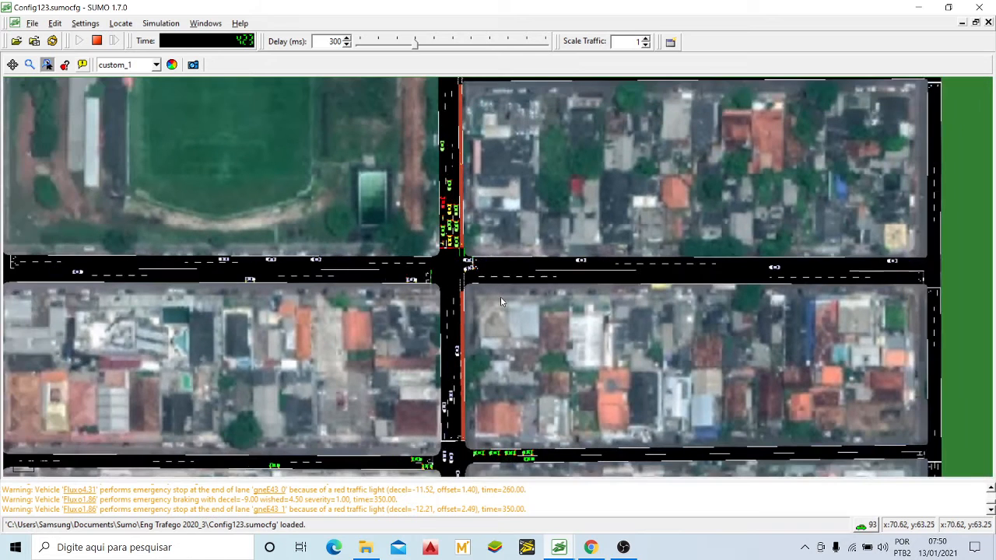
drag(487, 319, 500, 277)
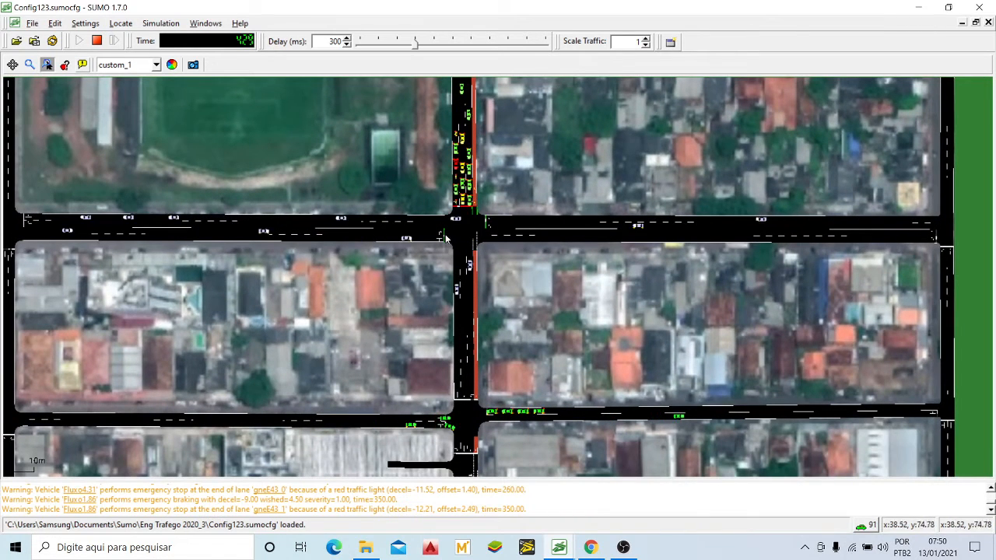
scroll(474, 251, up, 2)
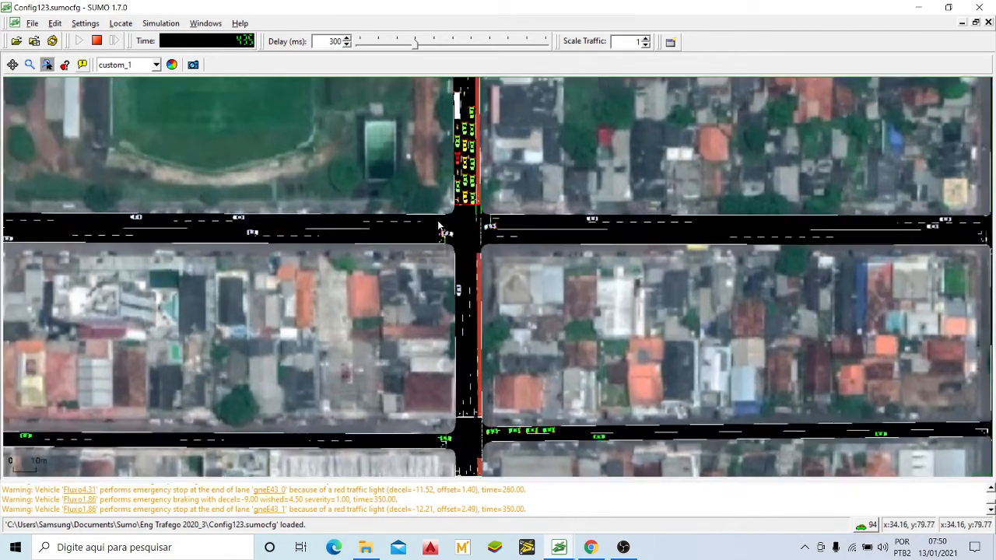
scroll(479, 226, down, 2)
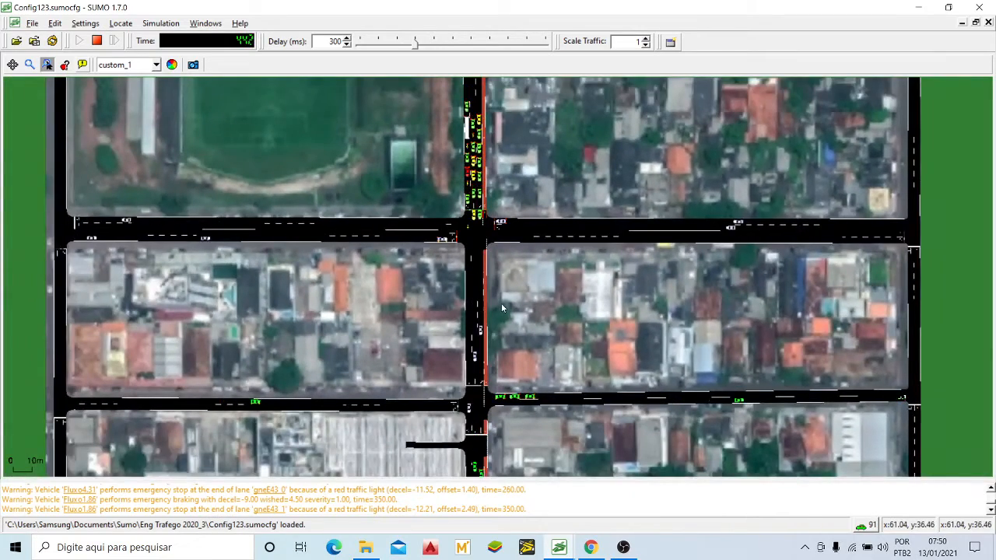
Step: Examine the main crossing up close, including the avenue's northern queue at the stop line and the red lane
scroll(491, 246, up, 2)
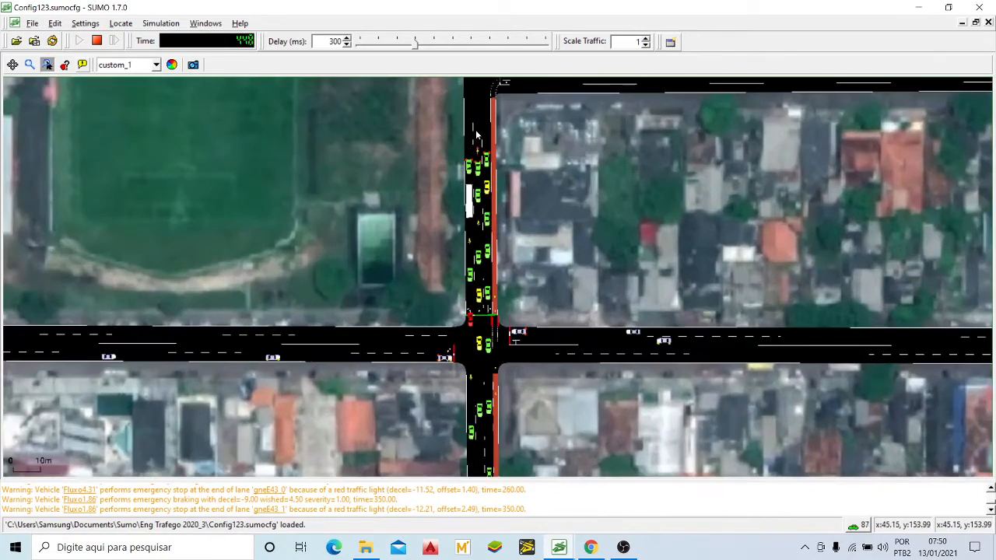
scroll(505, 327, up, 2)
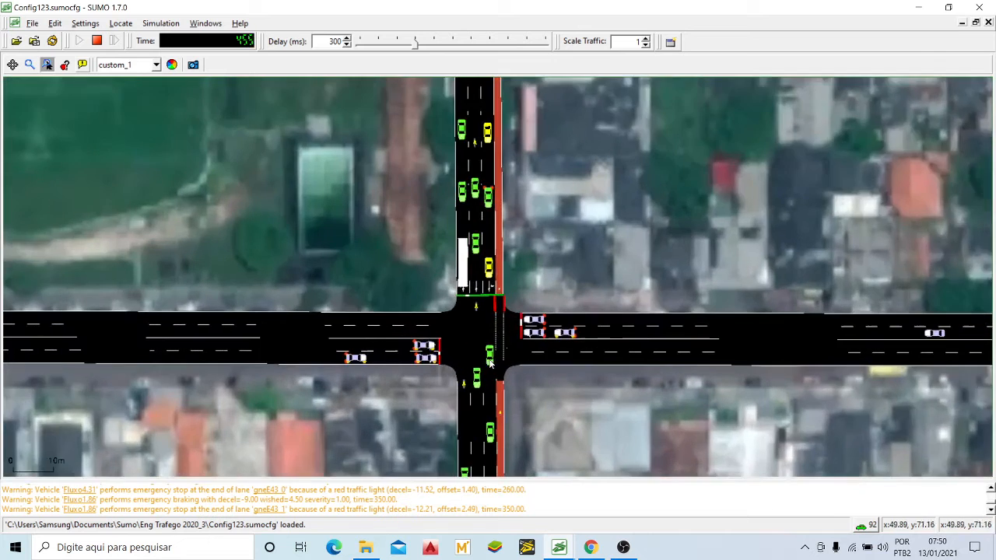
scroll(479, 286, up, 2)
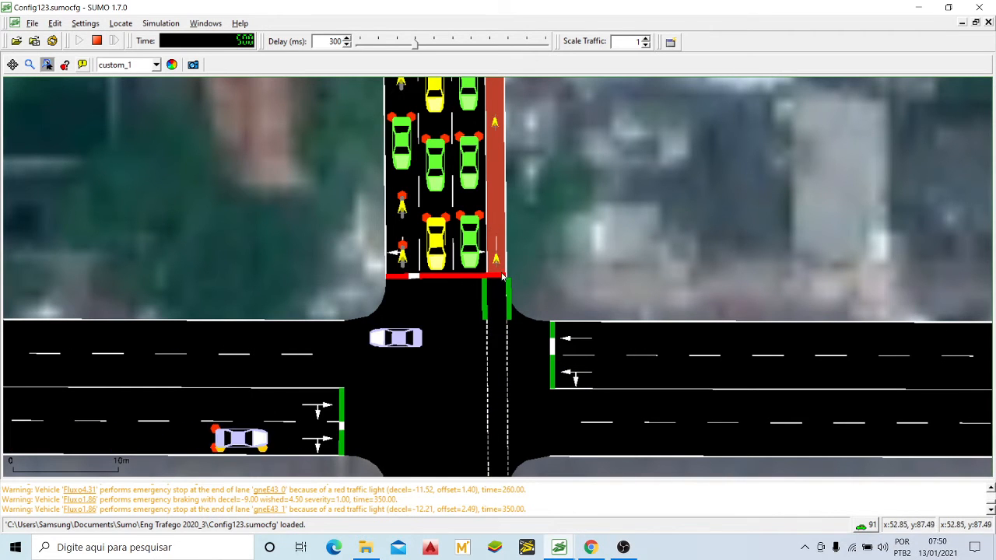
scroll(467, 280, down, 5)
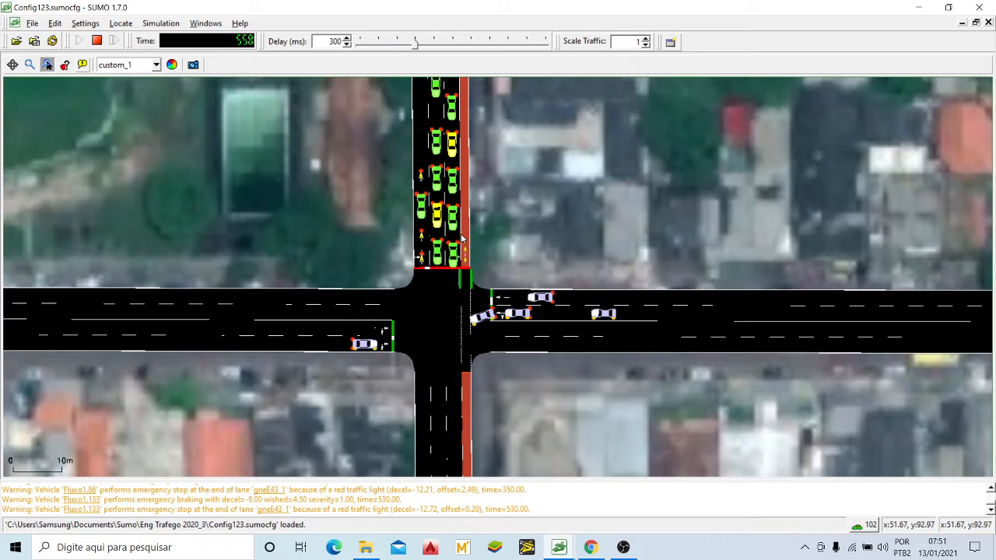
scroll(426, 299, down, 2)
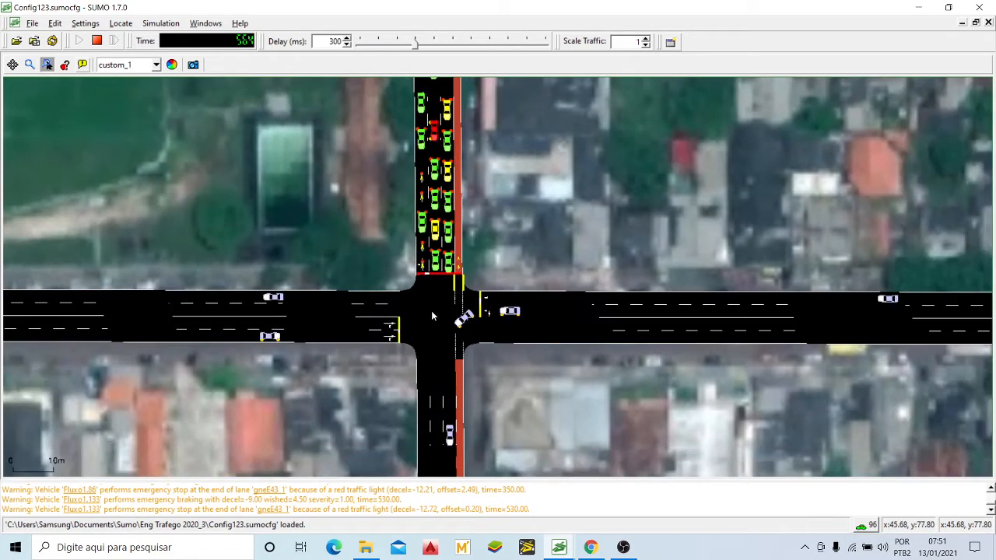
Step: Examine traffic on the avenue and the two cross streets south of the main crossing
drag(431, 311, 461, 240)
scroll(460, 240, down, 4)
drag(518, 364, 532, 207)
scroll(526, 231, down, 5)
scroll(314, 315, up, 6)
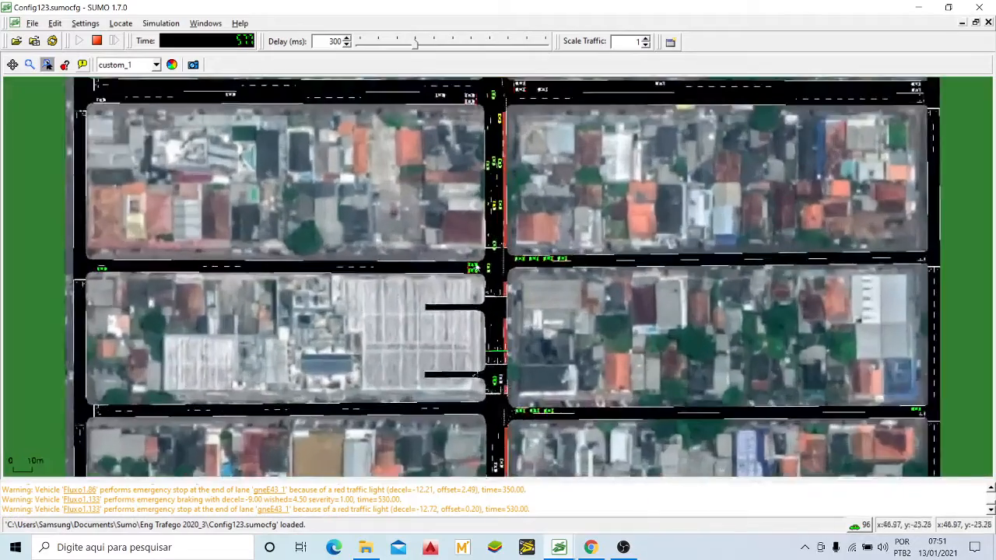
scroll(314, 315, down, 4)
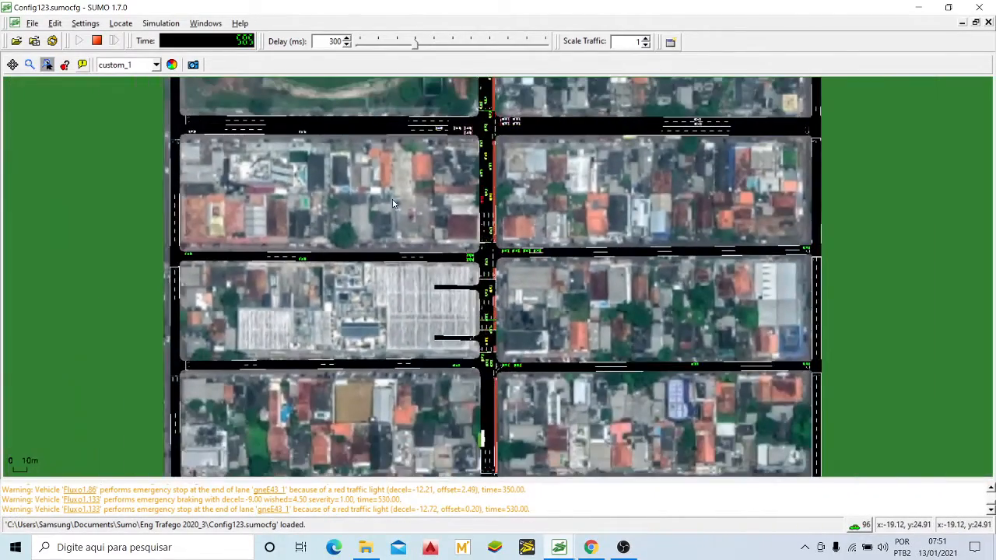
drag(393, 204, 395, 247)
scroll(284, 332, up, 3)
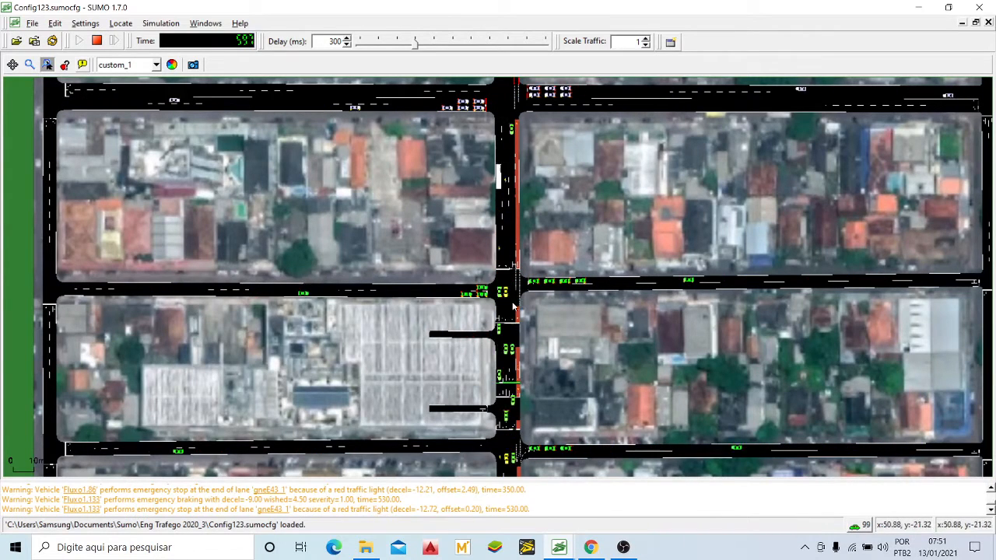
Step: Watch the vehicle queues on both sides of the first cross street south of the main crossing
scroll(509, 281, up, 3)
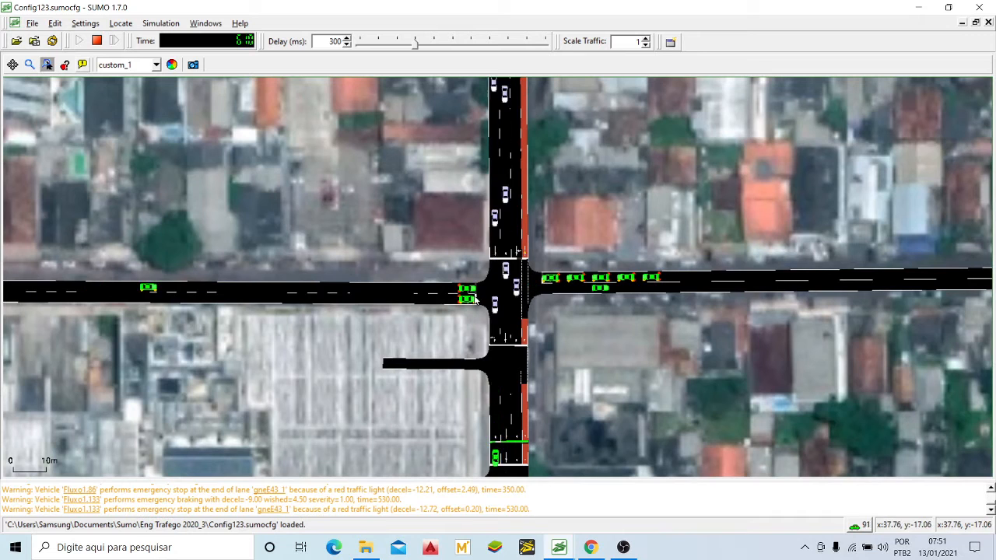
scroll(542, 287, down, 4)
drag(606, 316, 580, 291)
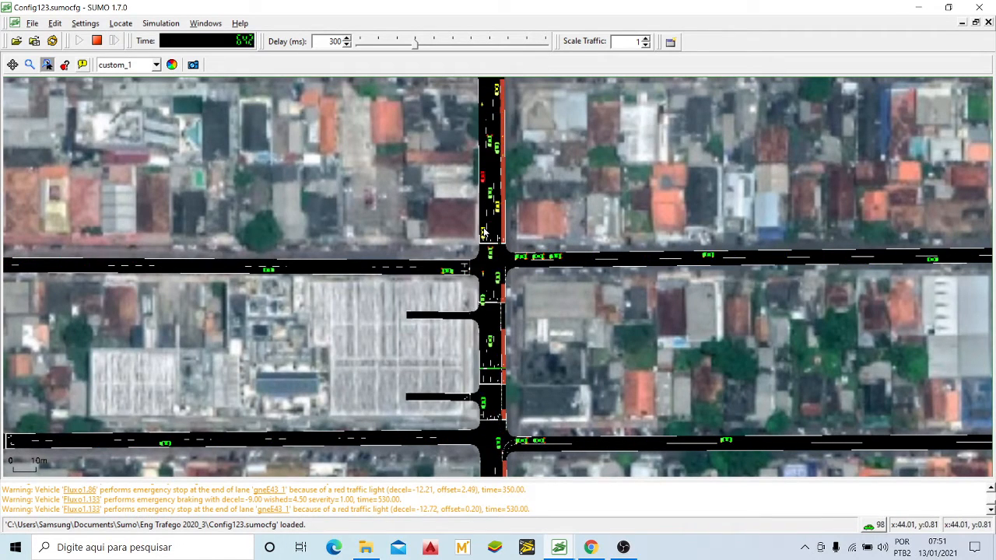
scroll(498, 249, up, 3)
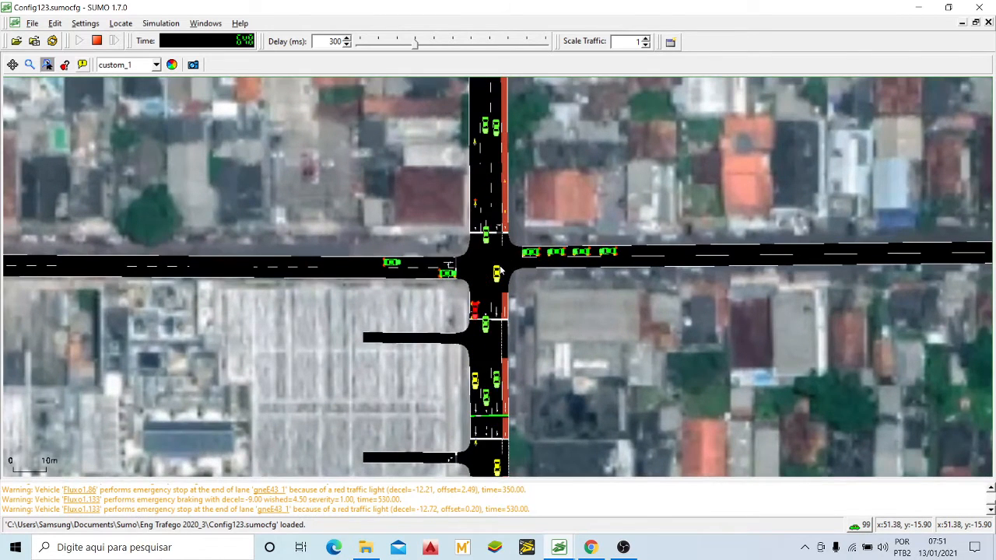
drag(535, 207, 554, 215)
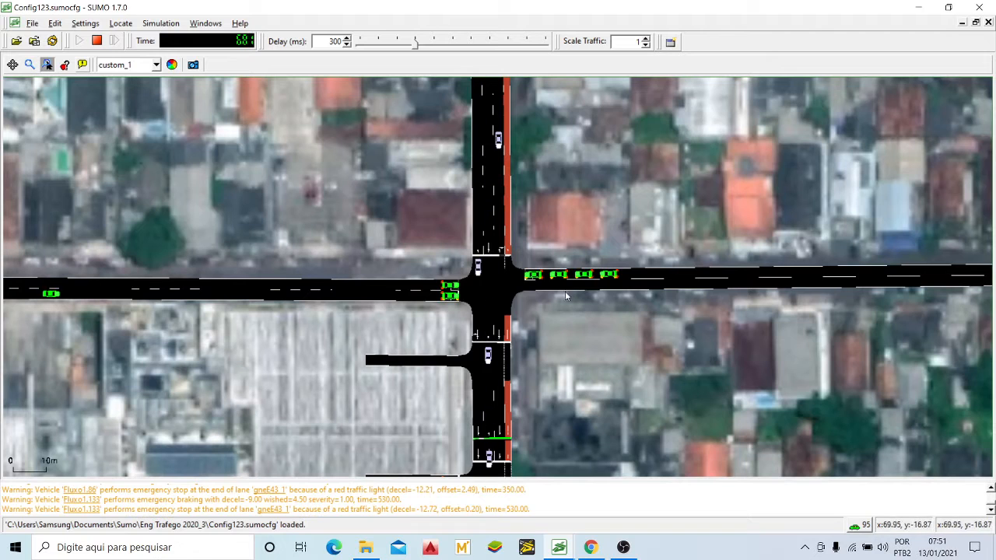
drag(581, 219, 542, 221)
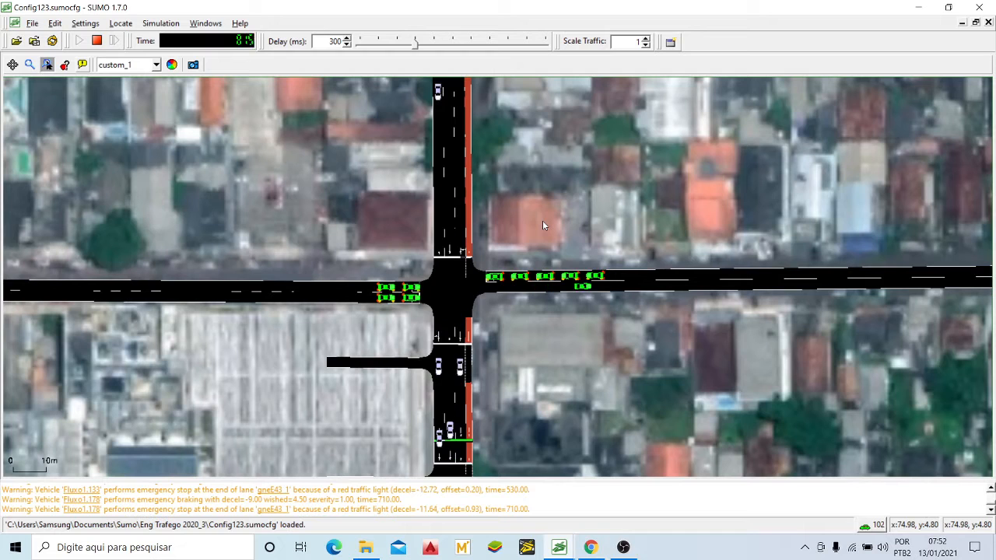
drag(510, 255, 519, 248)
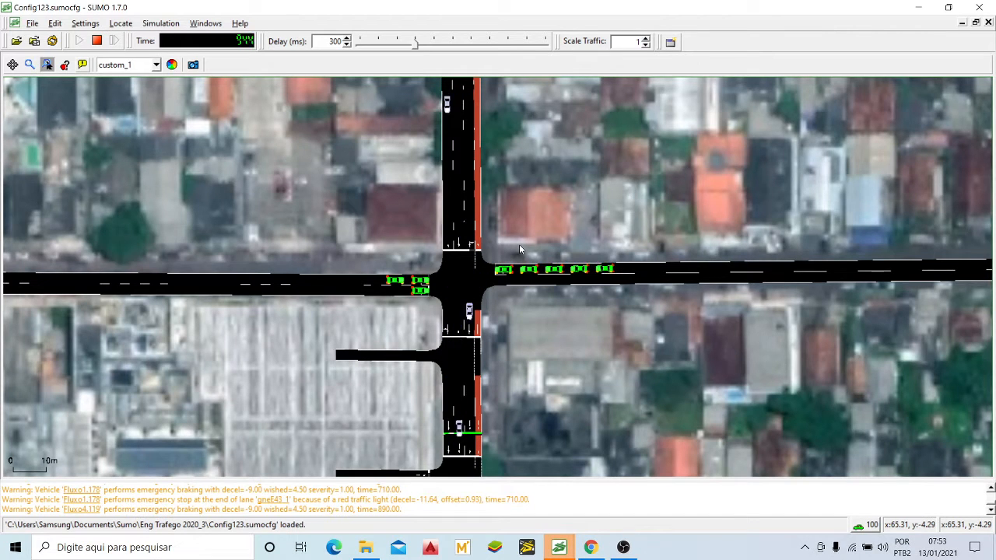
Step: Follow the avenue south to the network's last cross street and examine the side-street queues along it
scroll(458, 259, down, 1)
scroll(458, 259, down, 3)
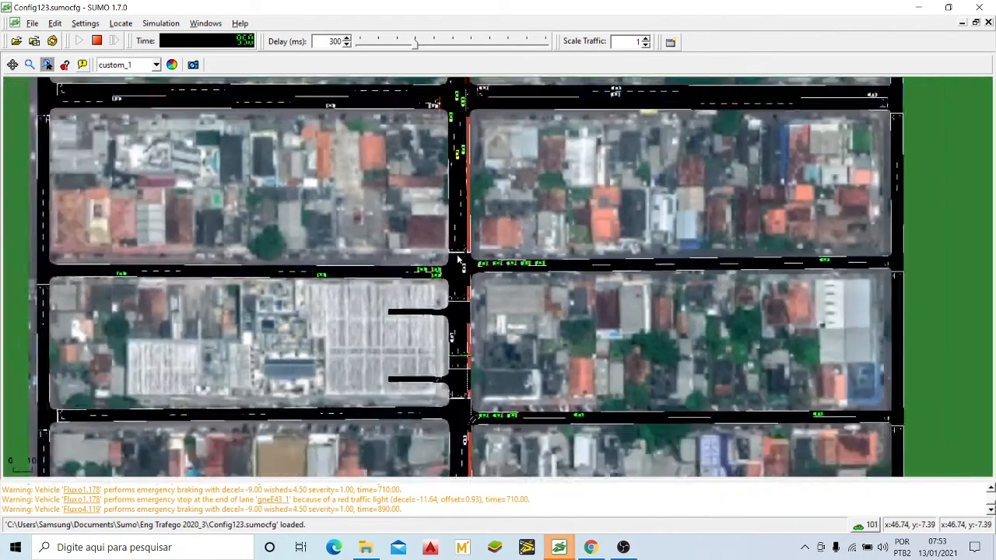
scroll(463, 210, down, 1)
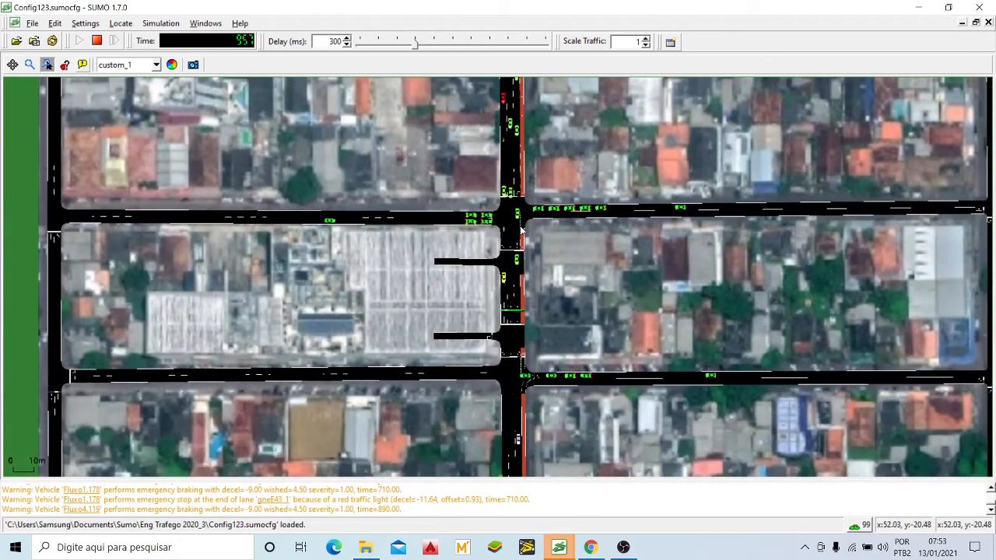
drag(406, 364, 420, 295)
scroll(542, 325, up, 2)
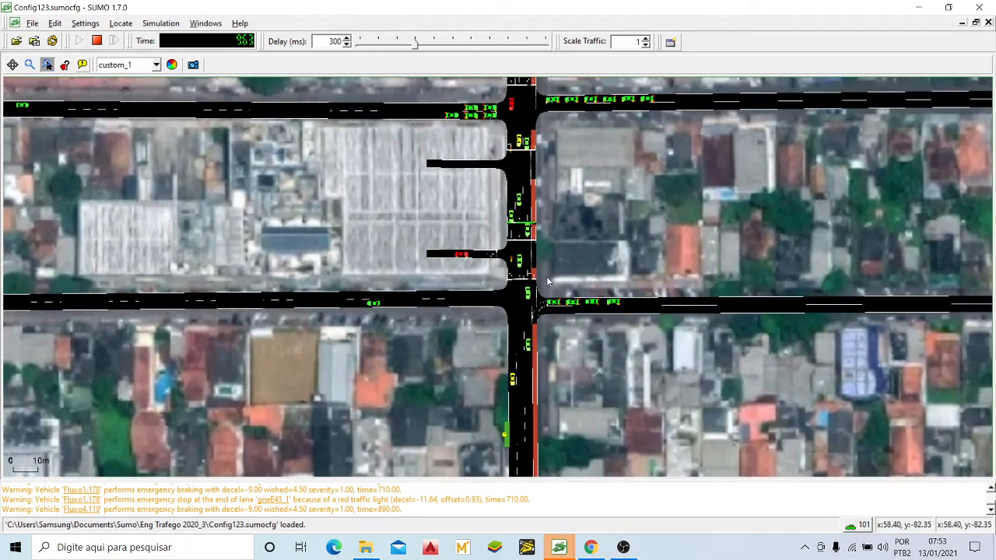
drag(602, 236, 588, 206)
scroll(588, 206, down, 2)
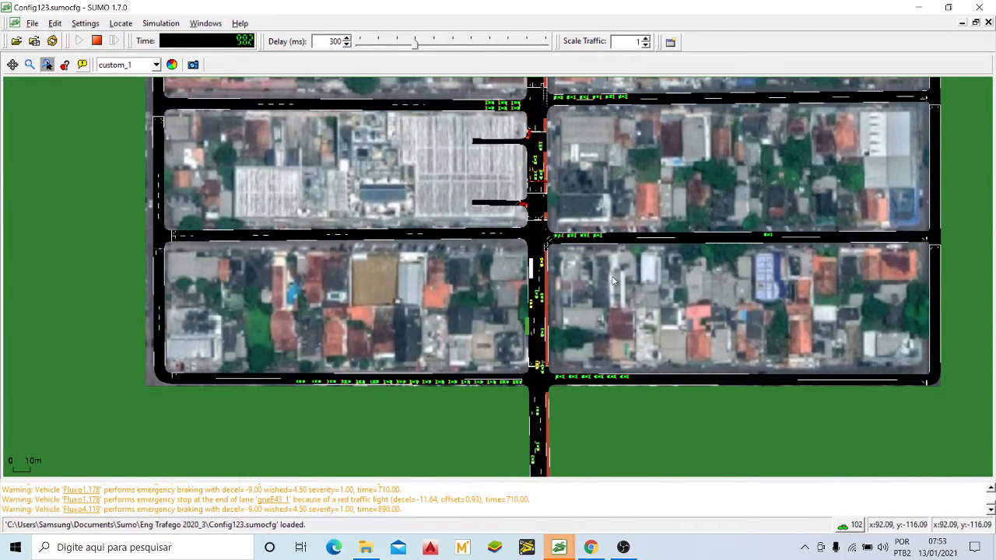
Step: Follow the avenue back north and examine the traffic up to the main crossing's northern approach
drag(613, 276, 610, 303)
drag(604, 204, 588, 263)
scroll(479, 231, up, 4)
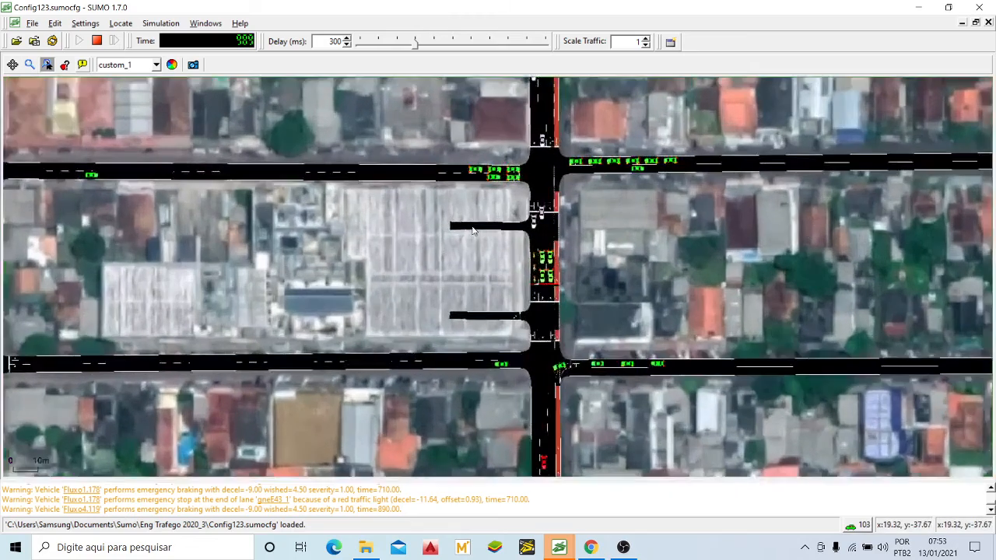
scroll(480, 231, down, 3)
drag(504, 148, 502, 290)
drag(557, 148, 554, 235)
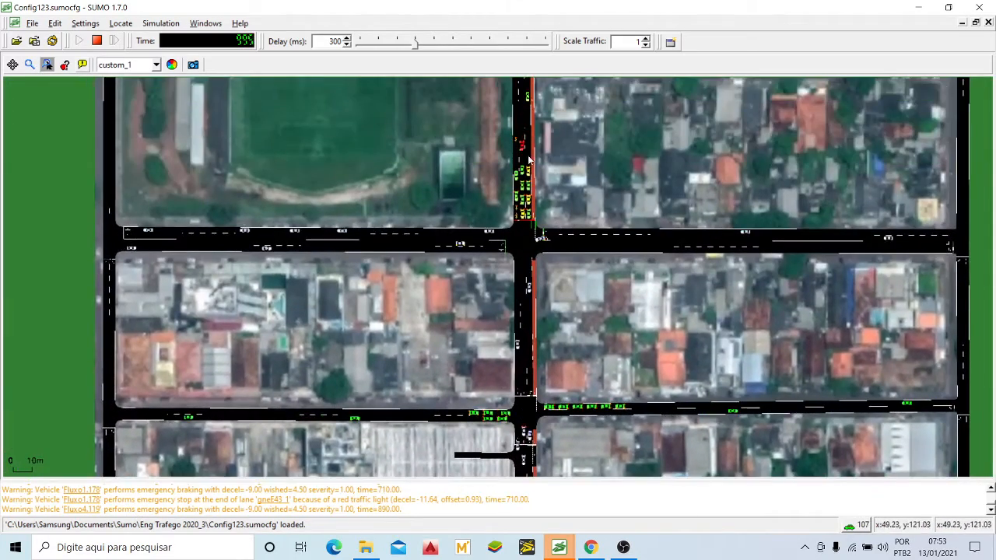
scroll(523, 171, up, 8)
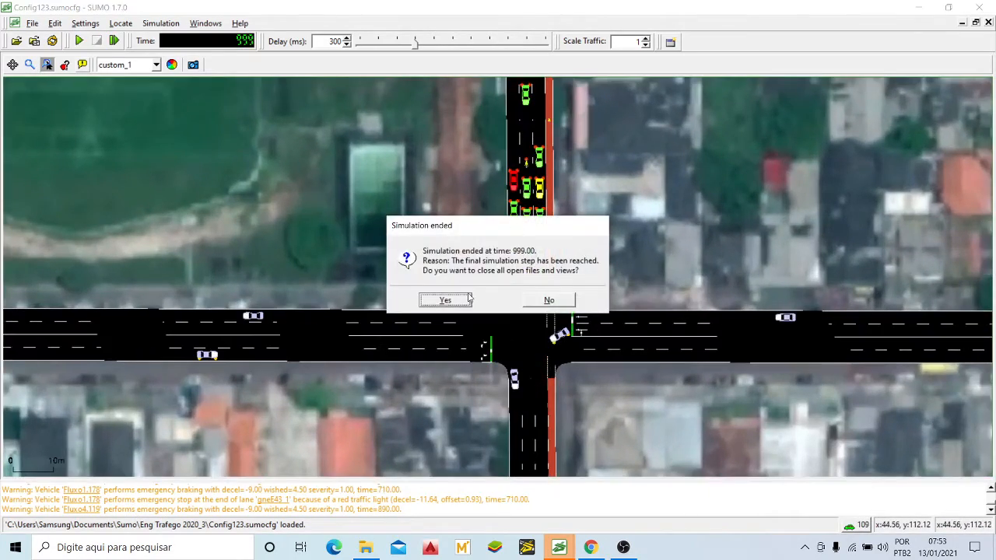
Step: Keep the files open at the simulation's end, resume the run and follow traffic from the main crossing southward
click(549, 301)
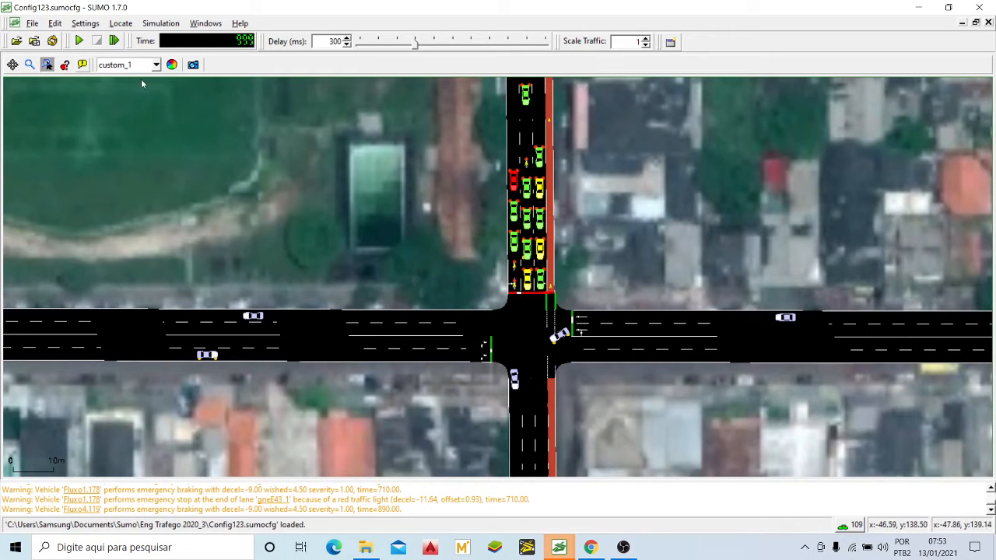
click(80, 39)
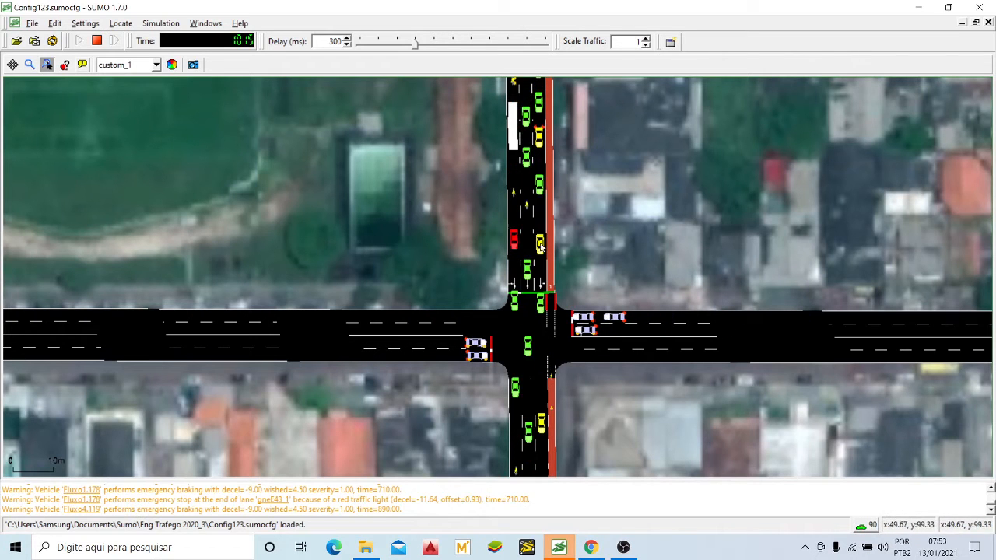
scroll(535, 292, down, 5)
drag(533, 425, 594, 227)
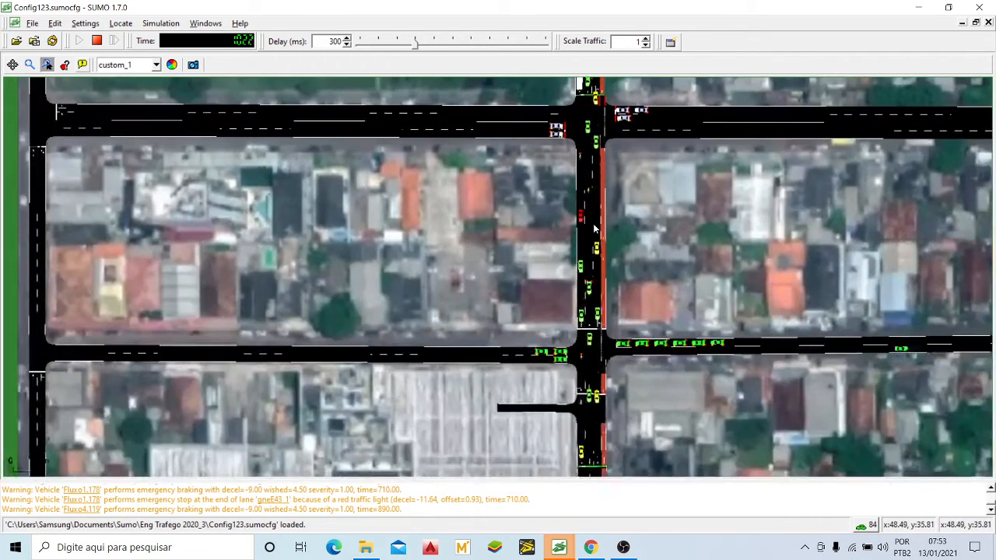
drag(618, 405, 594, 292)
scroll(595, 293, up, 2)
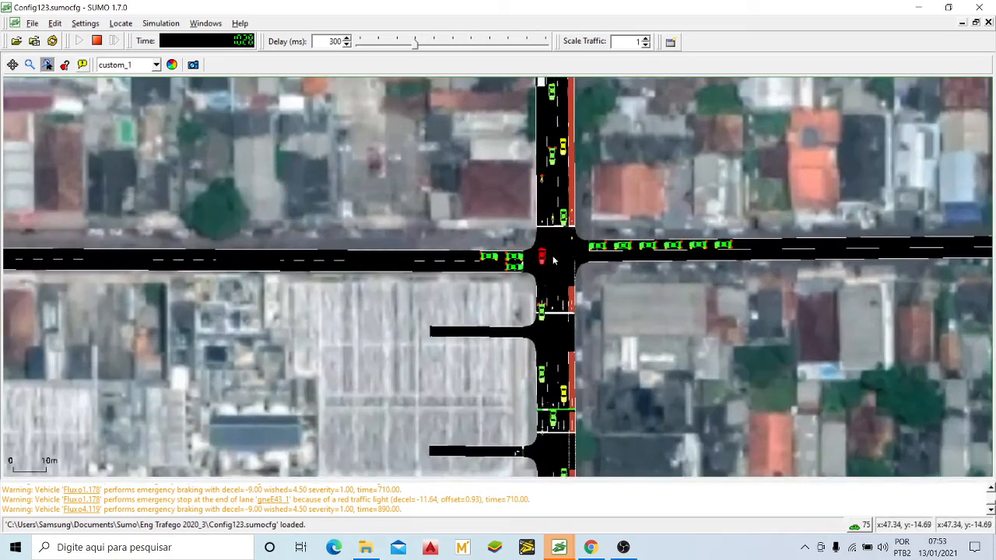
drag(557, 348, 540, 204)
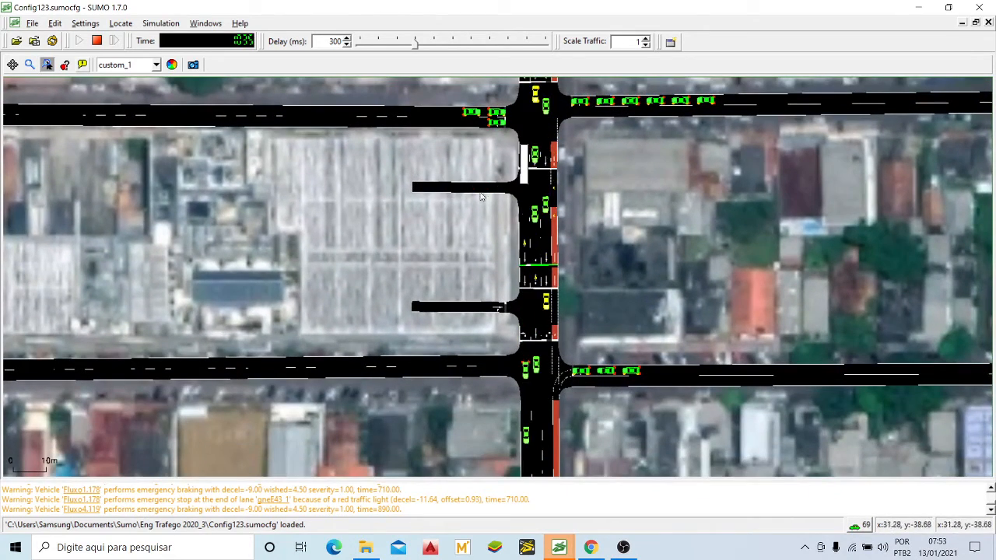
Step: Watch the side-street vehicles entering the avenue at the first cross street south of the main crossing
scroll(444, 200, down, 4)
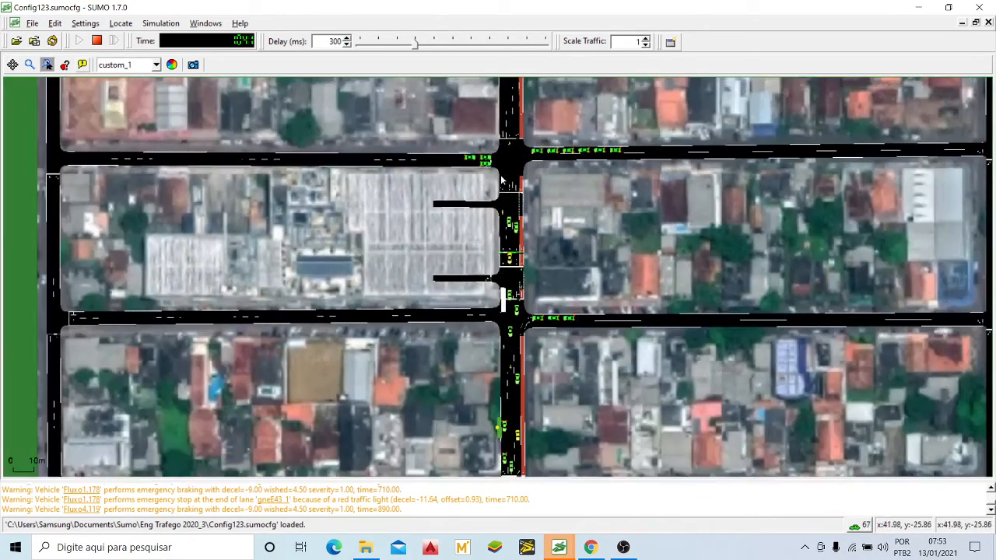
drag(516, 166, 497, 274)
scroll(486, 320, up, 5)
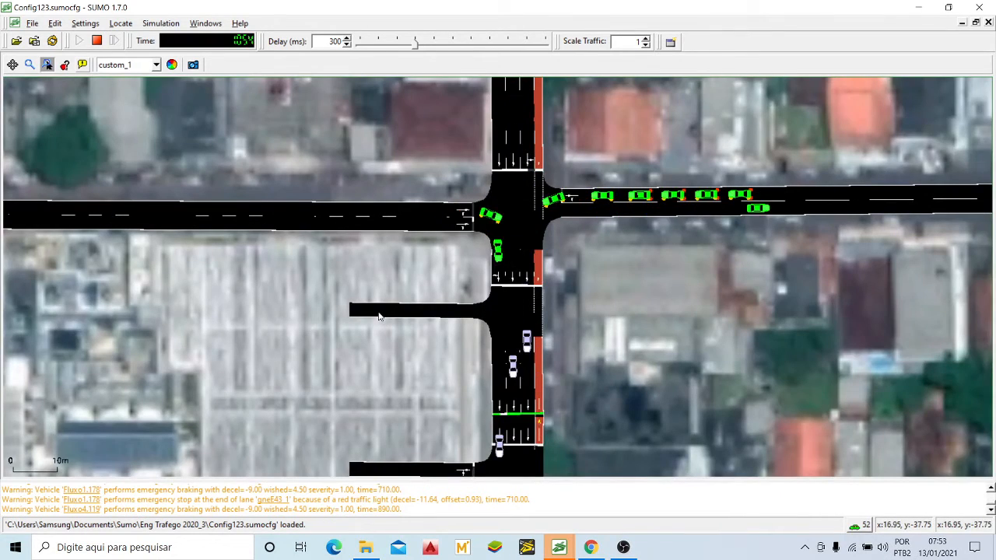
scroll(377, 312, down, 1)
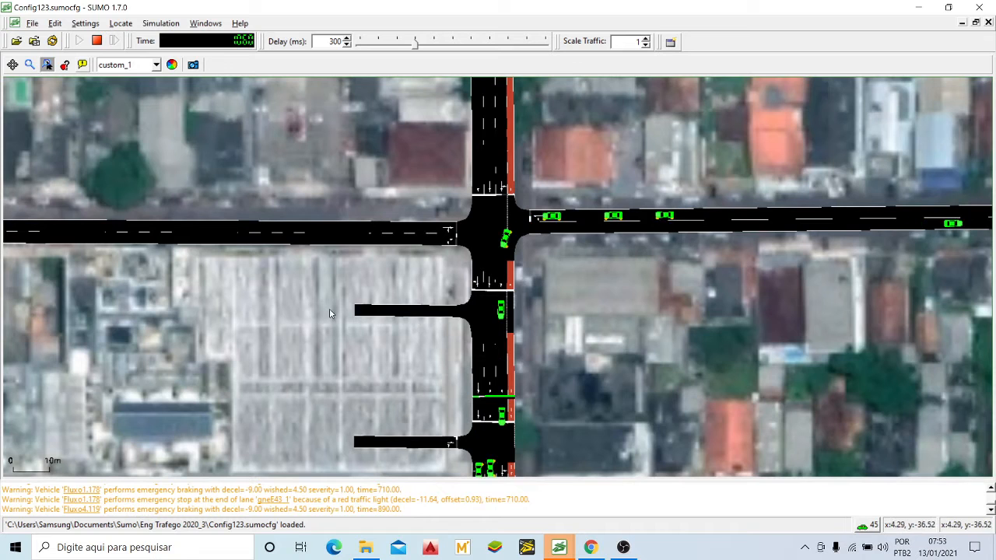
drag(224, 391, 369, 322)
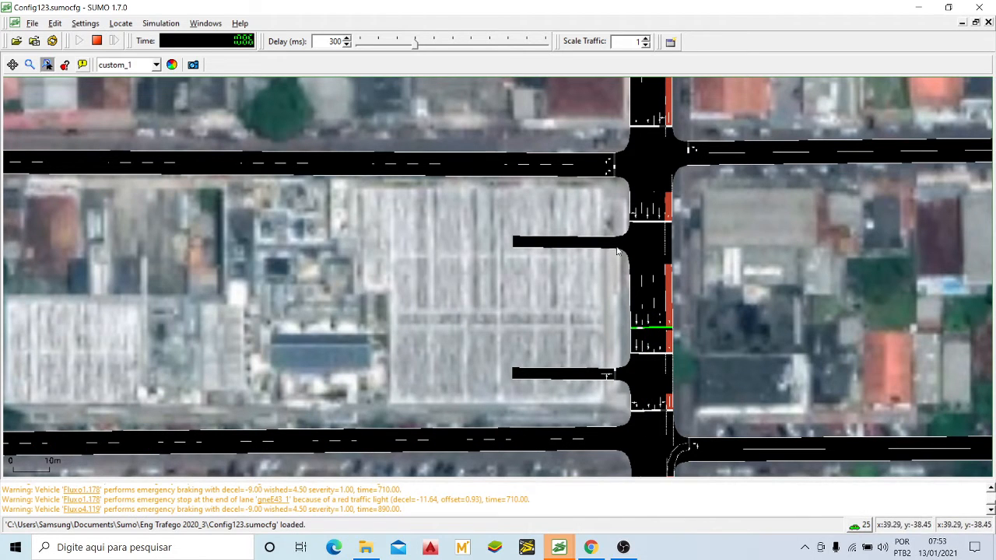
Step: Examine the network from the main crossing to its southern edge for vehicles still on the roads
scroll(601, 214, down, 5)
drag(658, 139, 619, 293)
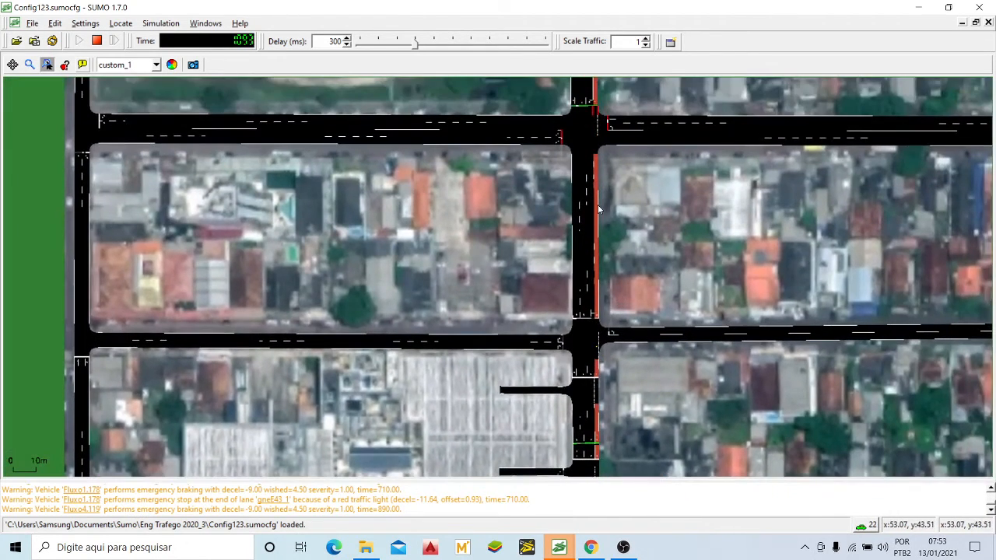
scroll(597, 205, down, 8)
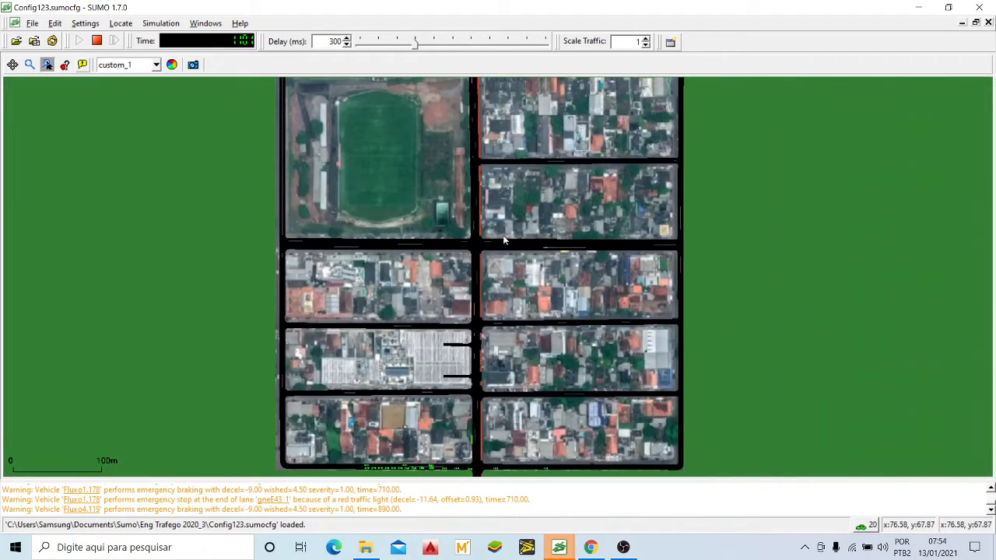
drag(503, 240, 532, 156)
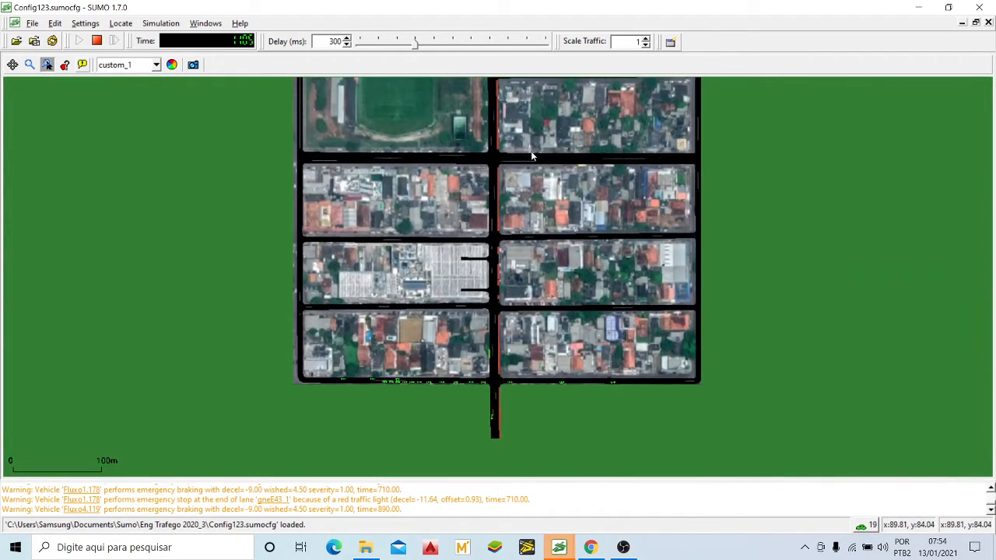
scroll(390, 405, up, 3)
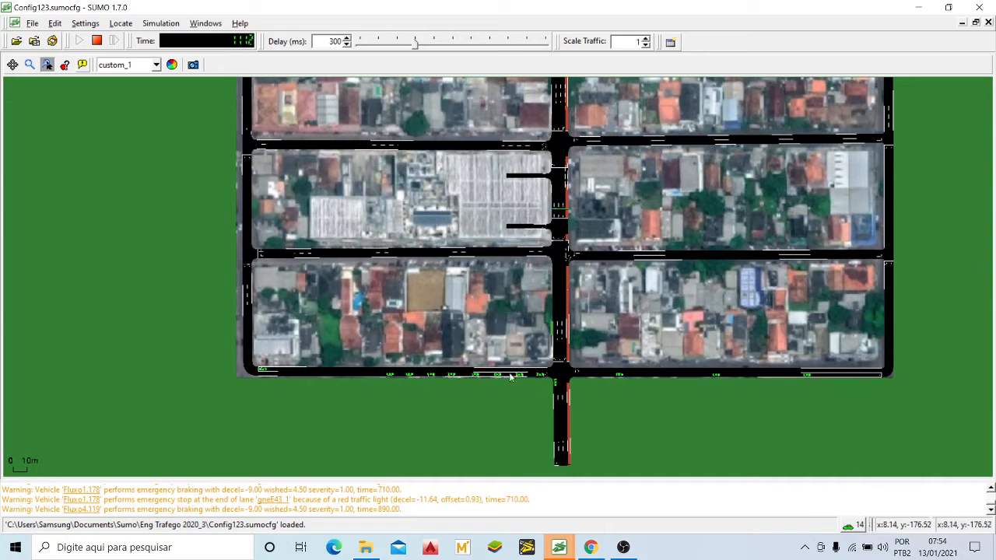
drag(574, 430, 543, 388)
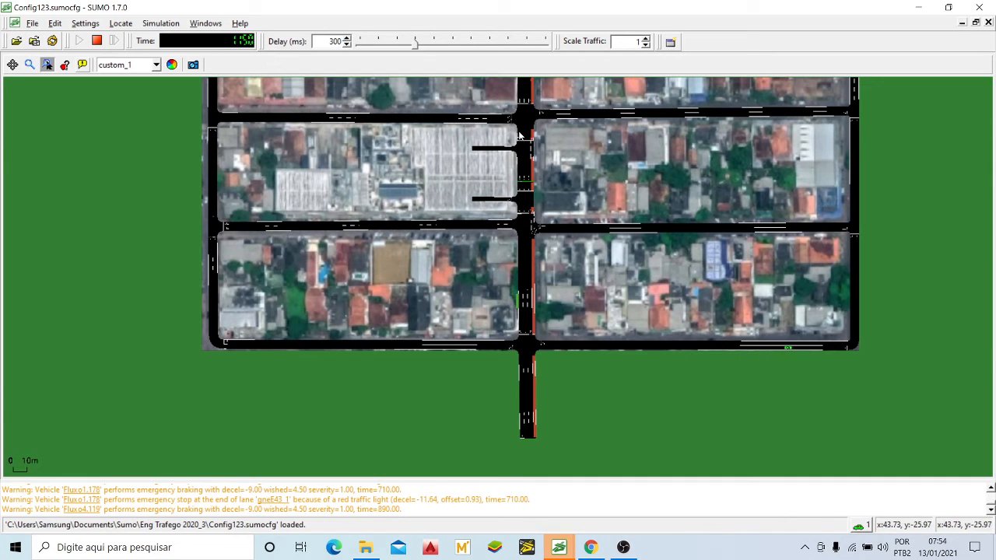
Step: Examine the emptied network from the southern edge up to the northern entry of the avenue and back
drag(560, 323, 566, 334)
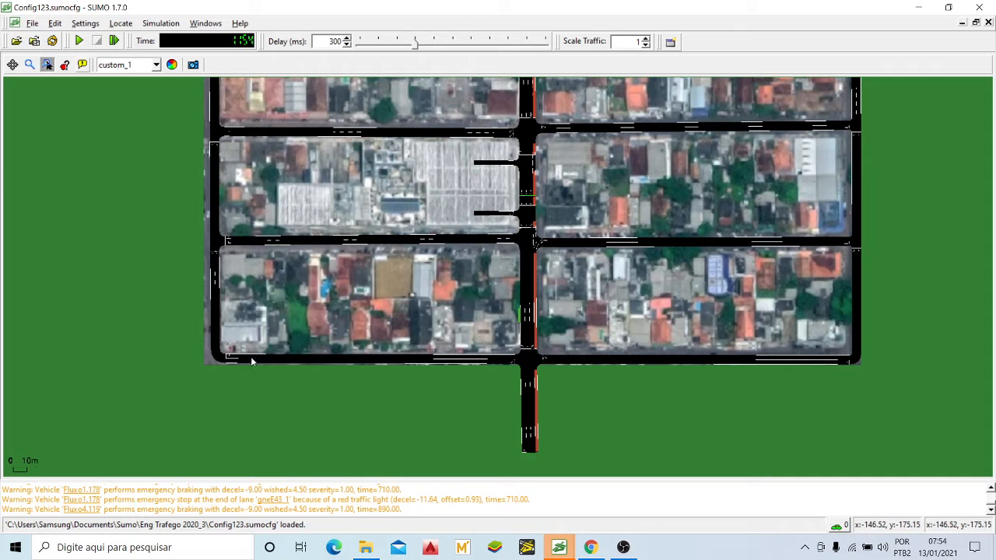
scroll(555, 352, down, 3)
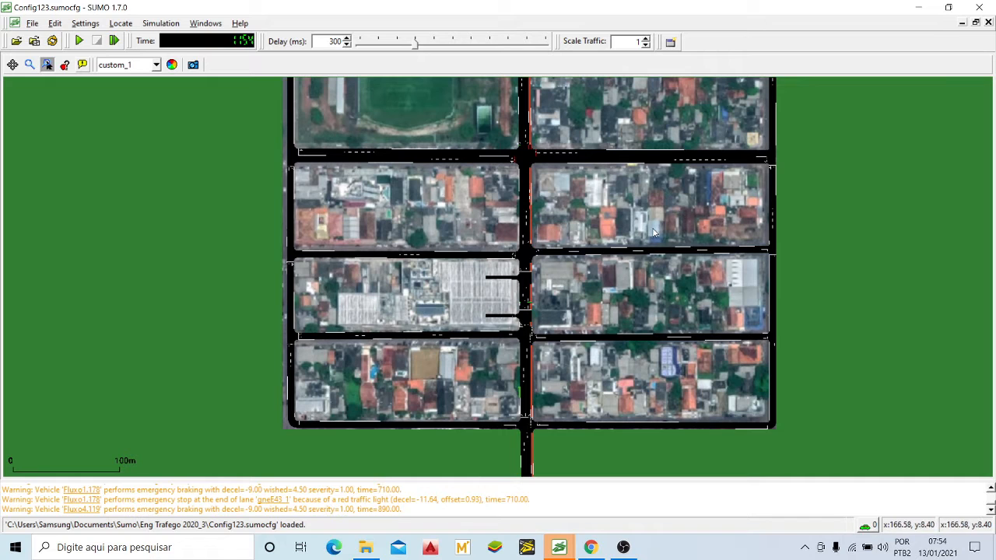
scroll(556, 406, down, 2)
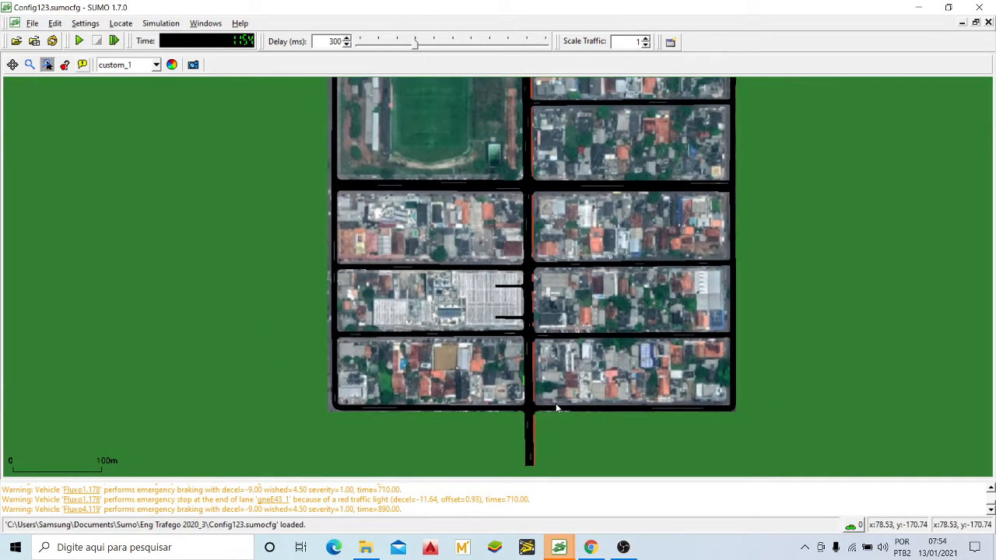
mouse_move(574, 193)
mouse_down()
mouse_move(567, 293)
mouse_move(559, 275)
mouse_up()
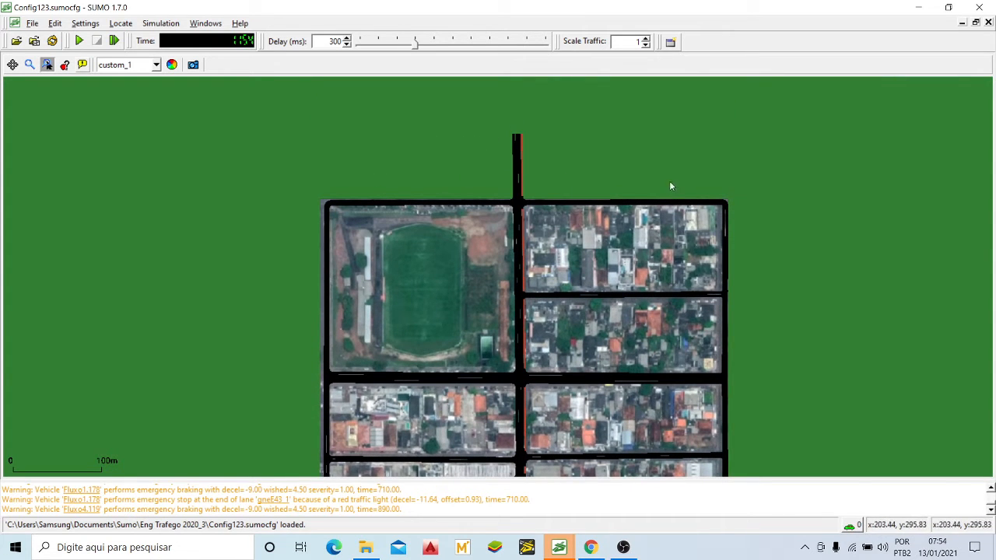
drag(657, 324, 663, 181)
drag(620, 368, 624, 255)
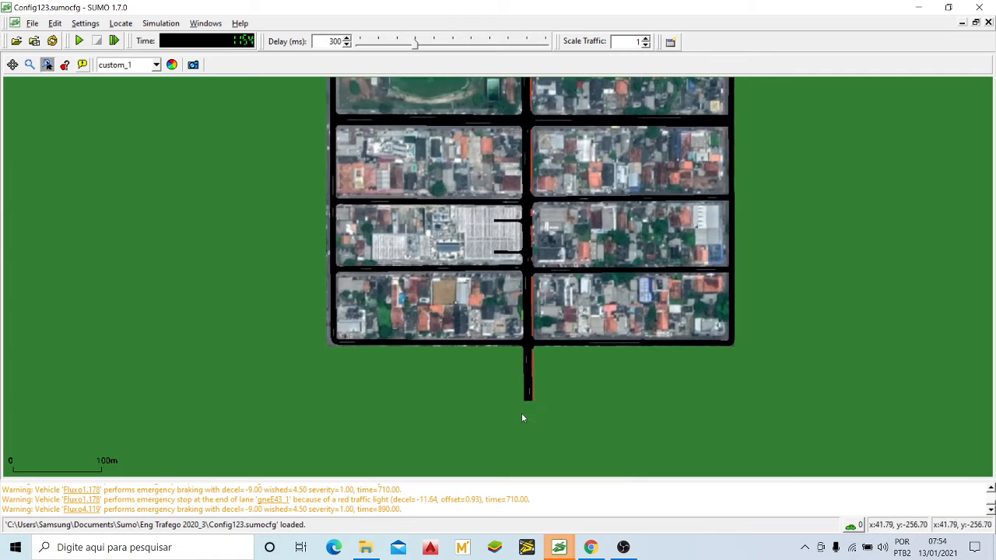
scroll(529, 397, up, 1)
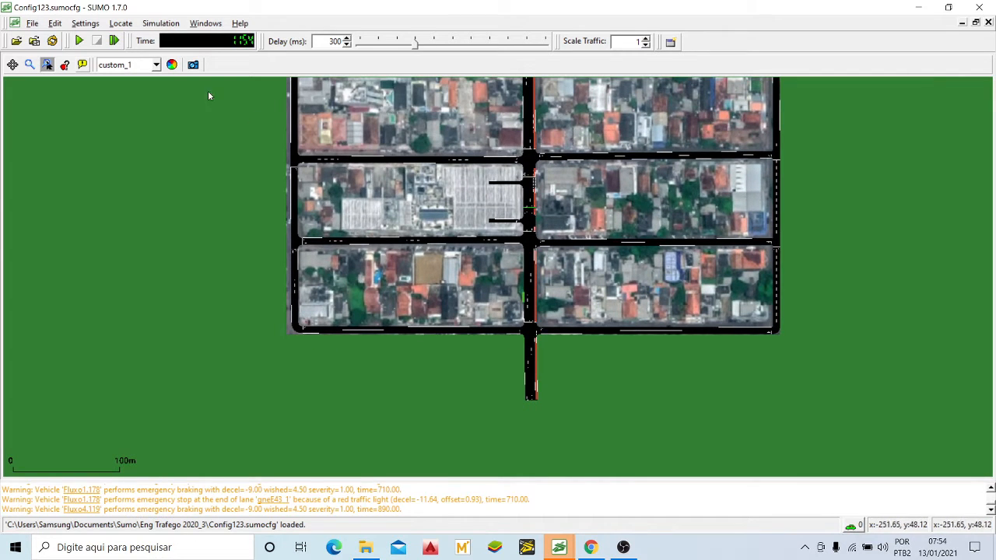
drag(479, 157, 480, 183)
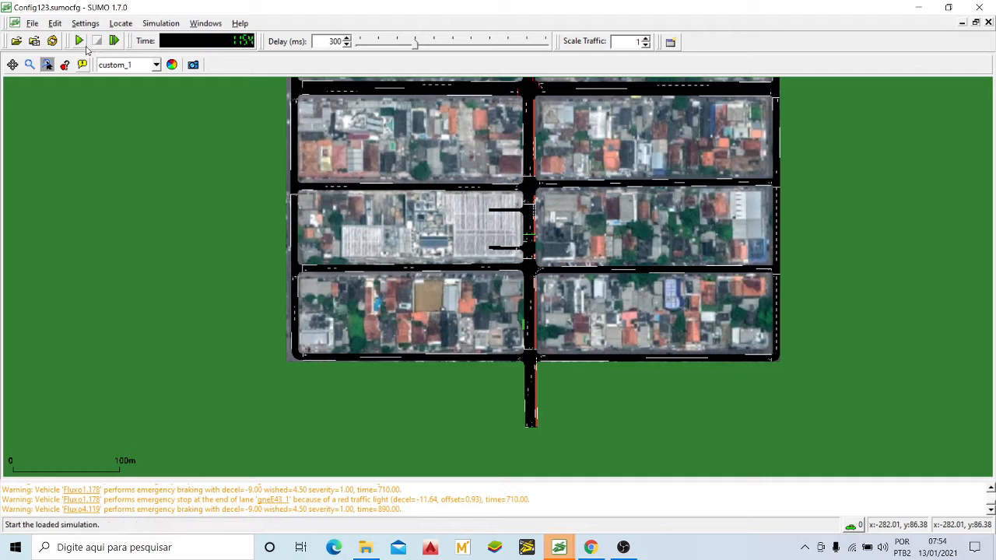
Step: Reload Config123.sumocfg and start the simulation again from the beginning with the whole road grid in sight
click(52, 41)
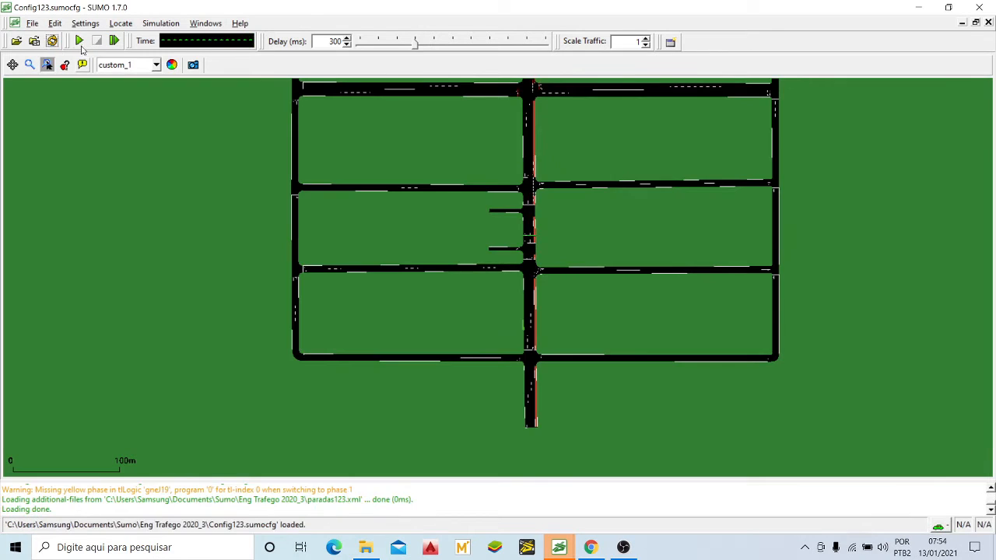
drag(431, 172, 429, 210)
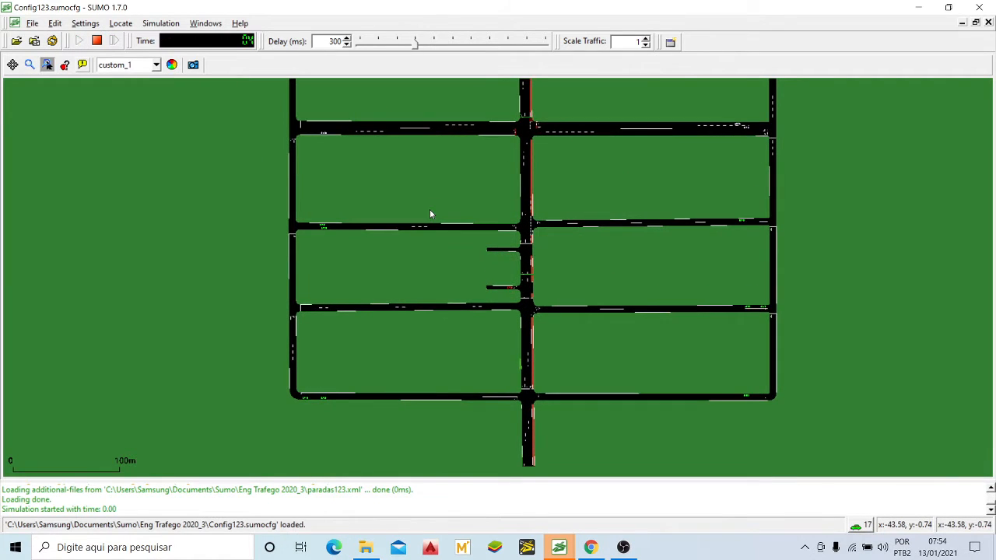
scroll(427, 163, down, 2)
scroll(417, 177, down, 1)
drag(425, 158, 436, 251)
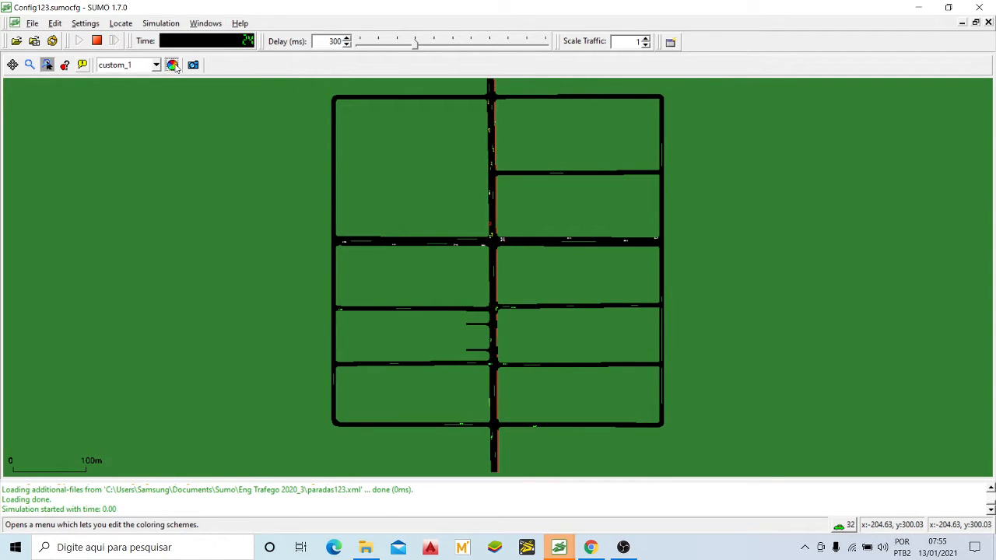
Step: Load the background decals with the caso1.PNG aerial image under the road network and apply the view settings
click(237, 363)
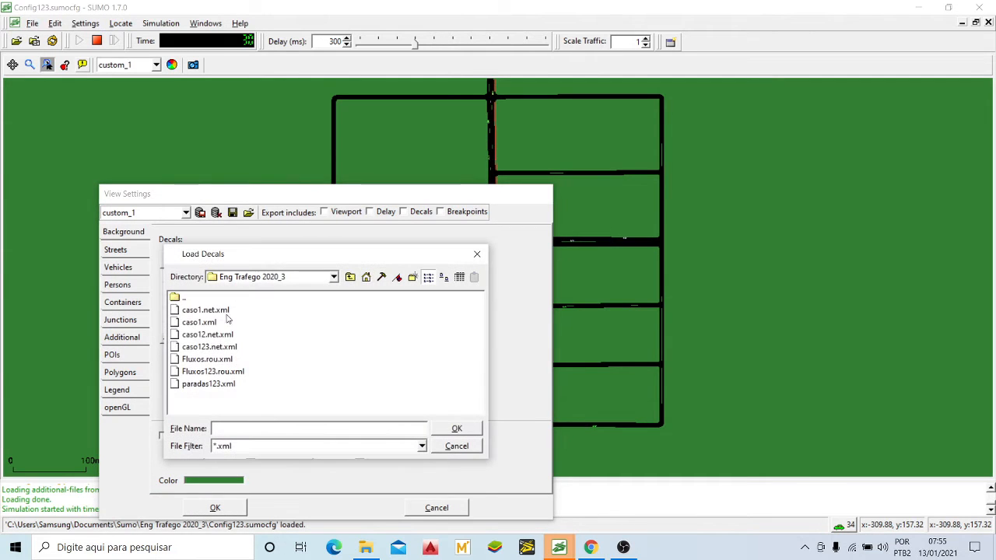
click(469, 430)
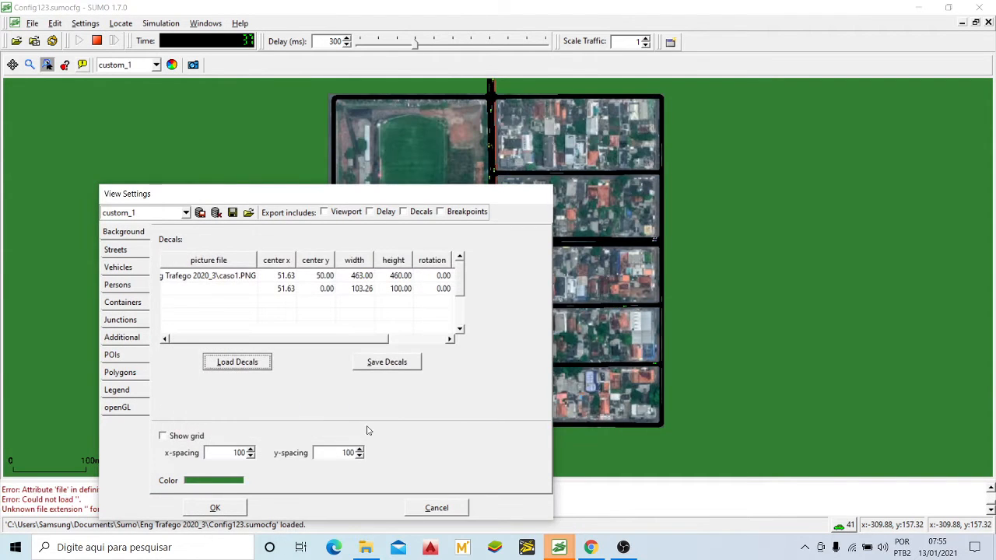
click(215, 508)
Step: Examine the avenue's traffic from its northern entry down to the queue at the main crossing
scroll(477, 258, up, 5)
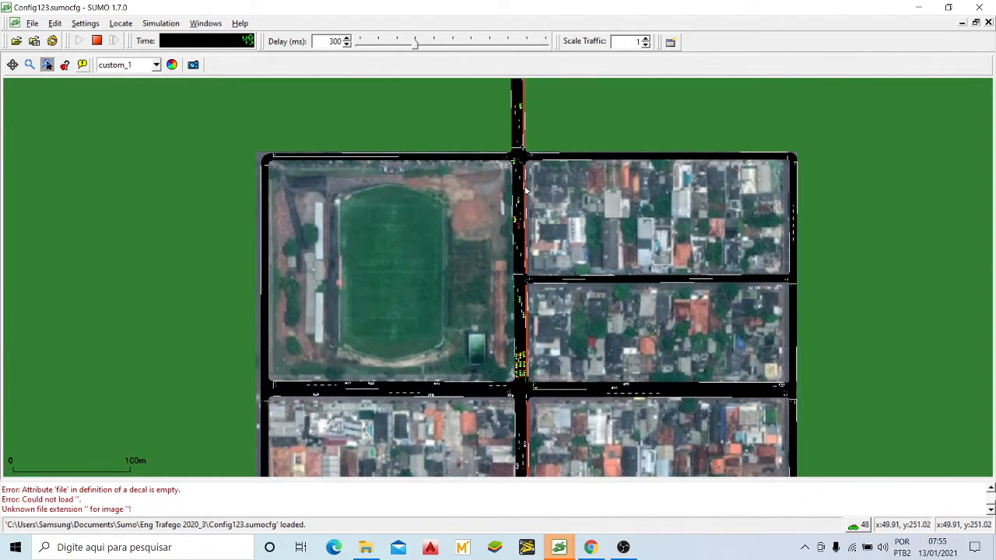
drag(516, 105, 506, 245)
drag(514, 332, 534, 121)
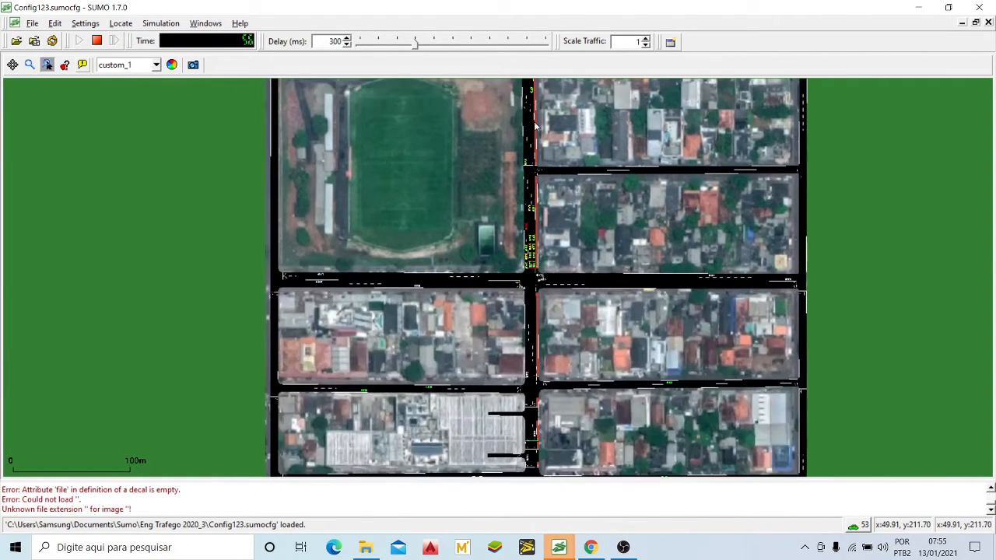
scroll(528, 330, up, 1)
drag(600, 340, 592, 240)
scroll(517, 130, up, 8)
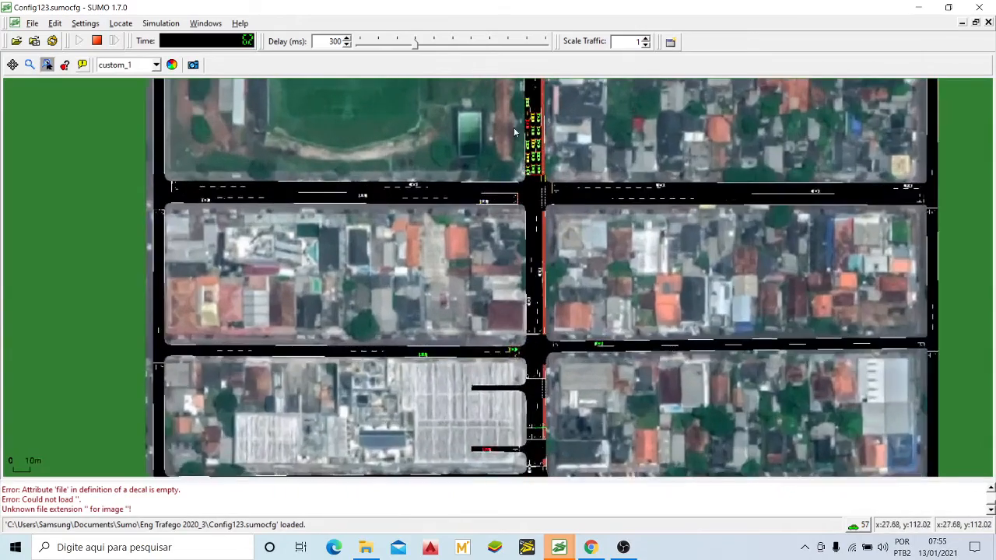
scroll(520, 131, up, 5)
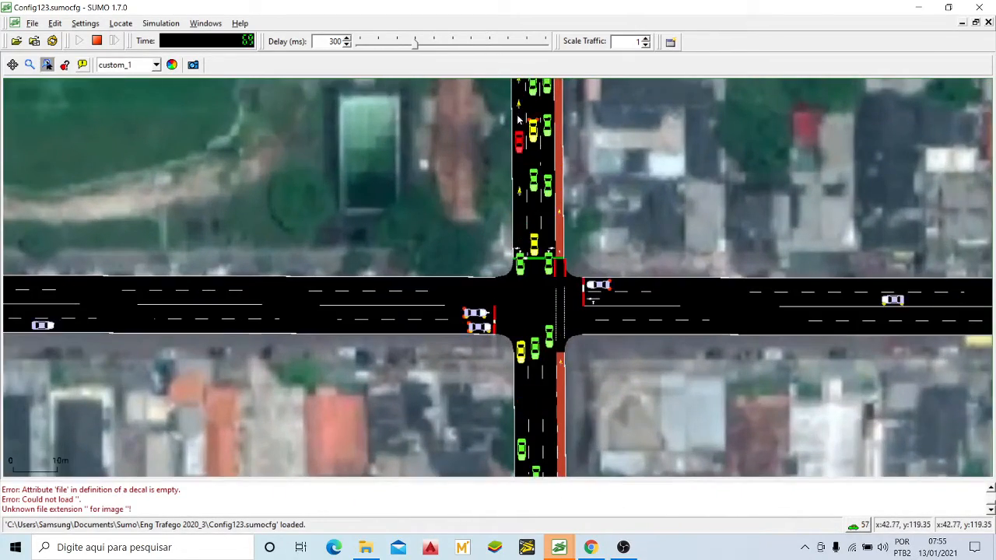
Step: Watch the traffic around the two dead-end access roads of the large-roofed building south of the main crossing
drag(534, 320, 527, 86)
scroll(534, 131, down, 5)
scroll(534, 131, down, 4)
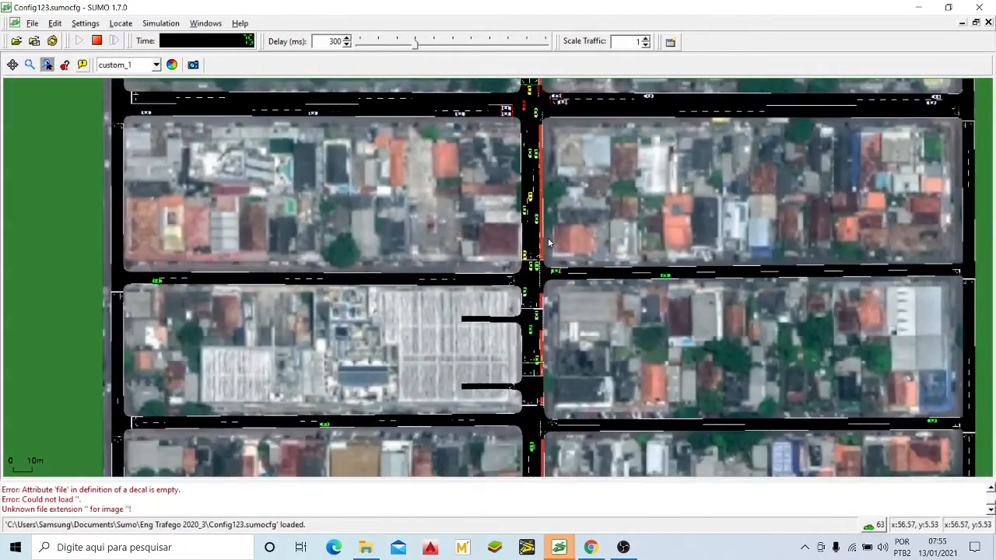
scroll(552, 207, up, 4)
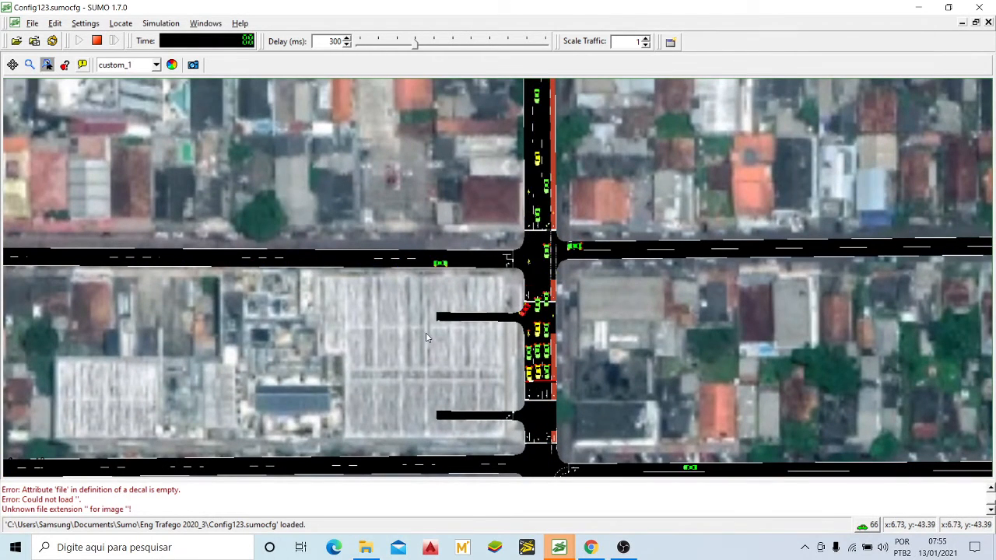
scroll(427, 336, up, 5)
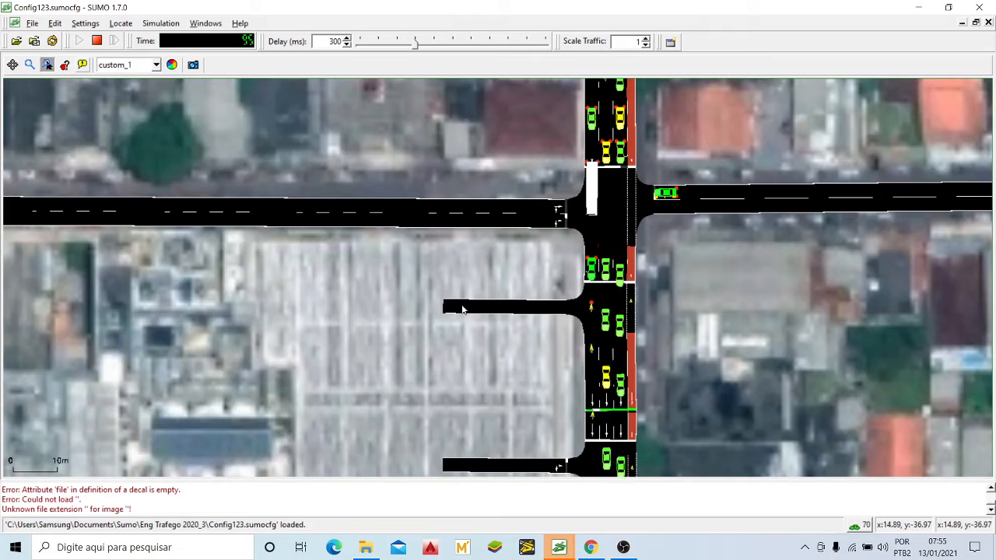
scroll(462, 309, down, 3)
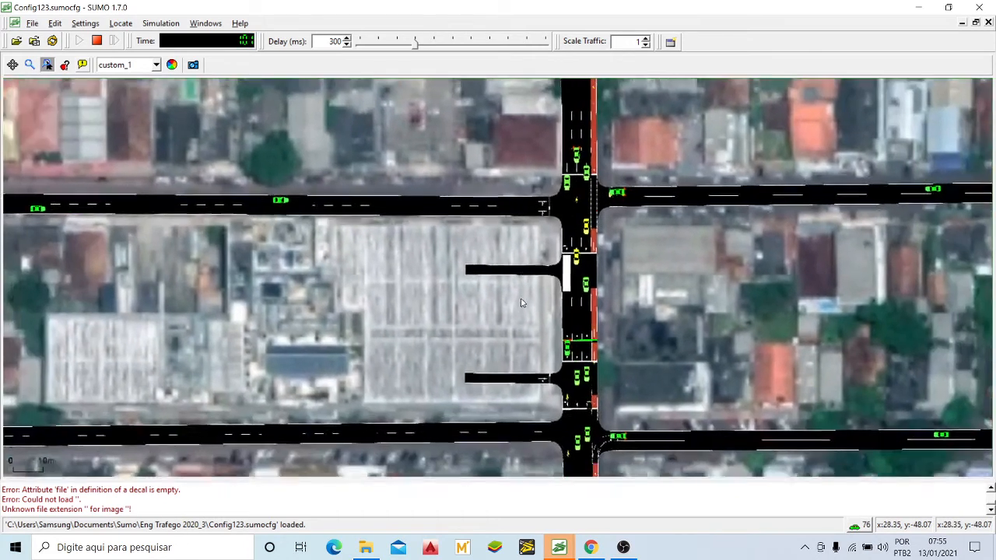
scroll(535, 386, up, 4)
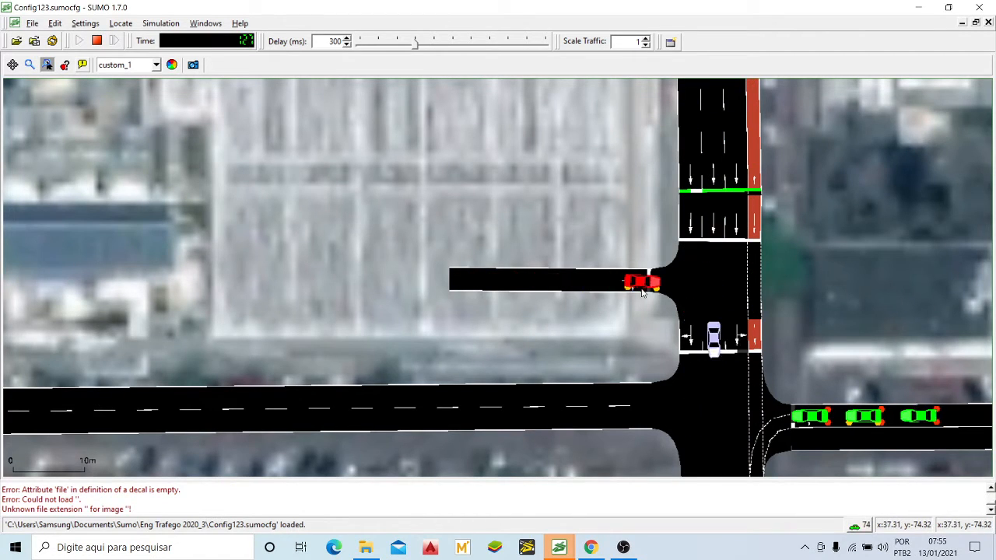
Step: Follow the avenue south to its last block and examine the cars waiting on the cross streets
drag(713, 400, 691, 193)
scroll(691, 192, down, 3)
scroll(690, 192, down, 3)
drag(730, 242, 613, 173)
drag(630, 214, 563, 243)
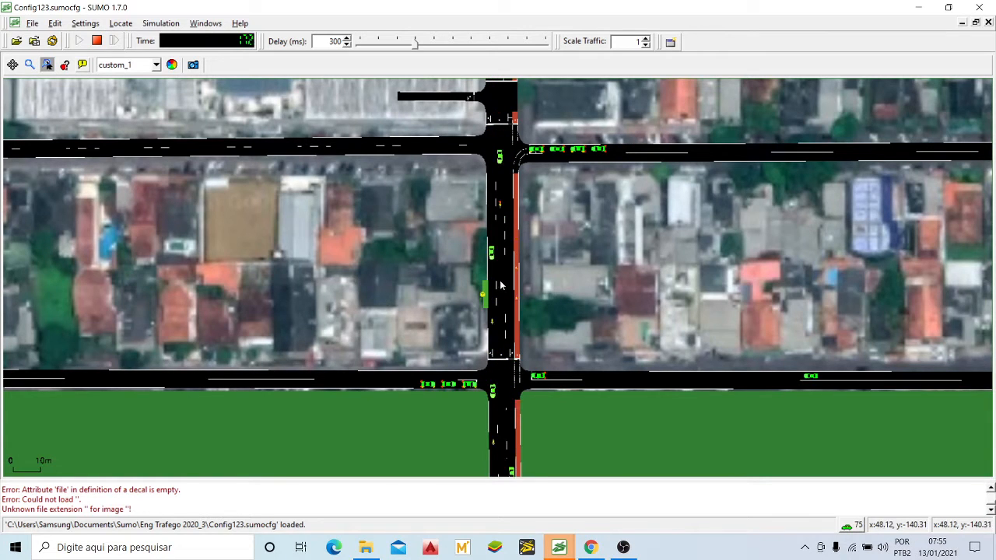
Step: Watch the bus stop on the avenue's last block and how a bus halting there affects the traffic
scroll(473, 320, up, 2)
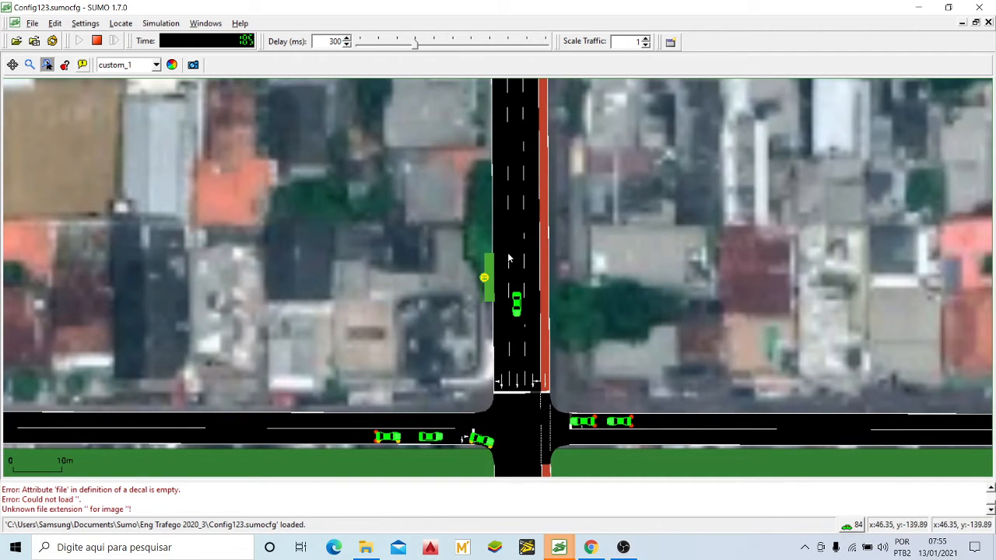
scroll(486, 296, up, 2)
scroll(488, 294, up, 1)
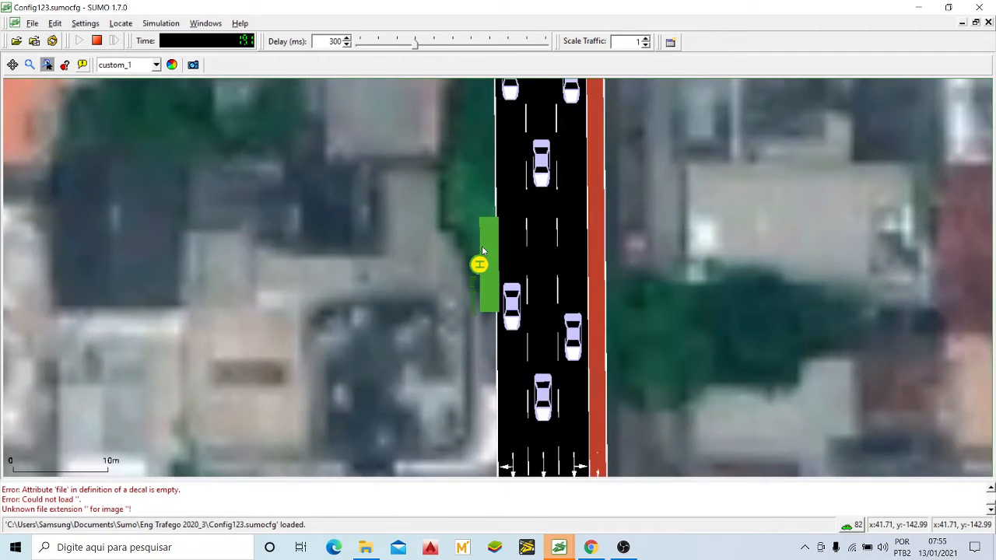
scroll(490, 283, down, 5)
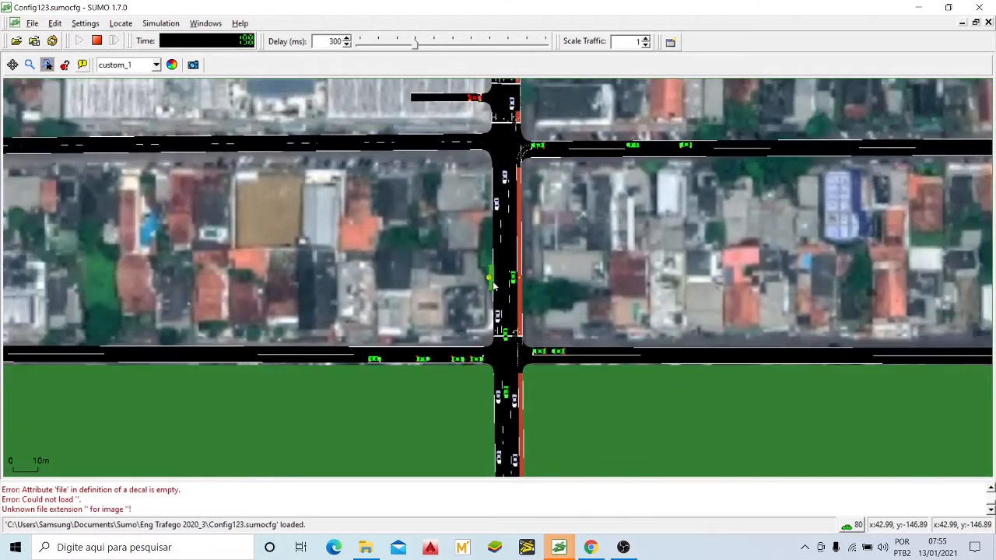
scroll(500, 315, up, 6)
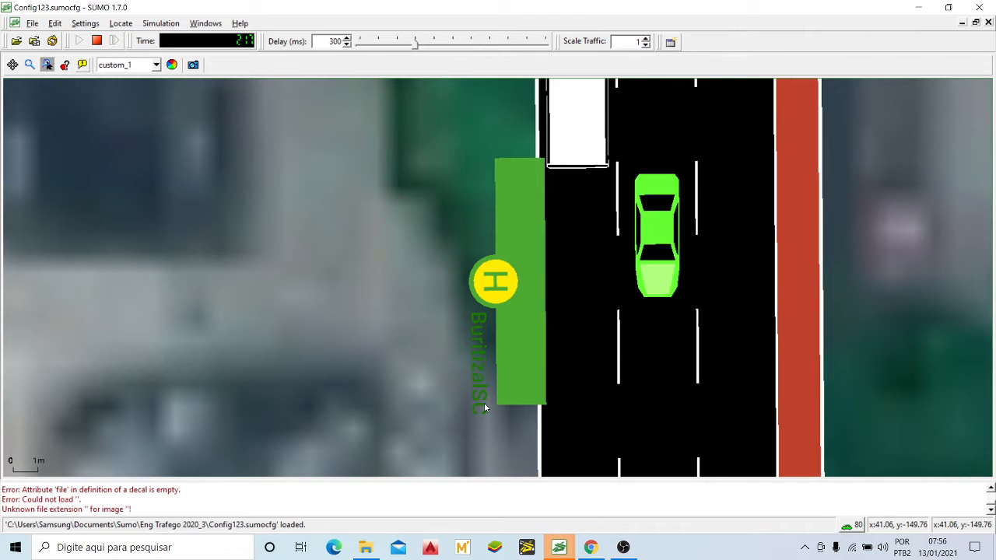
scroll(511, 324, down, 2)
scroll(512, 323, down, 3)
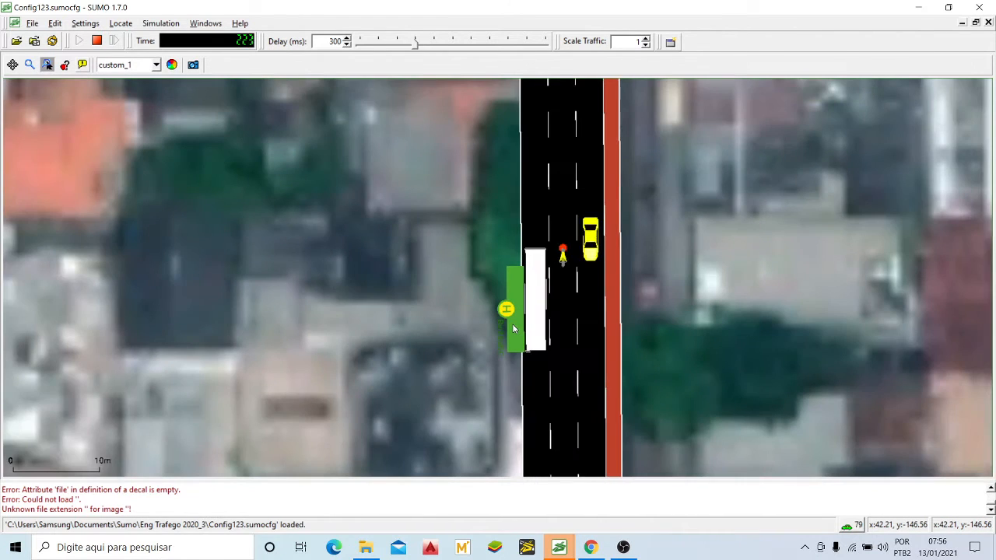
drag(573, 340, 546, 246)
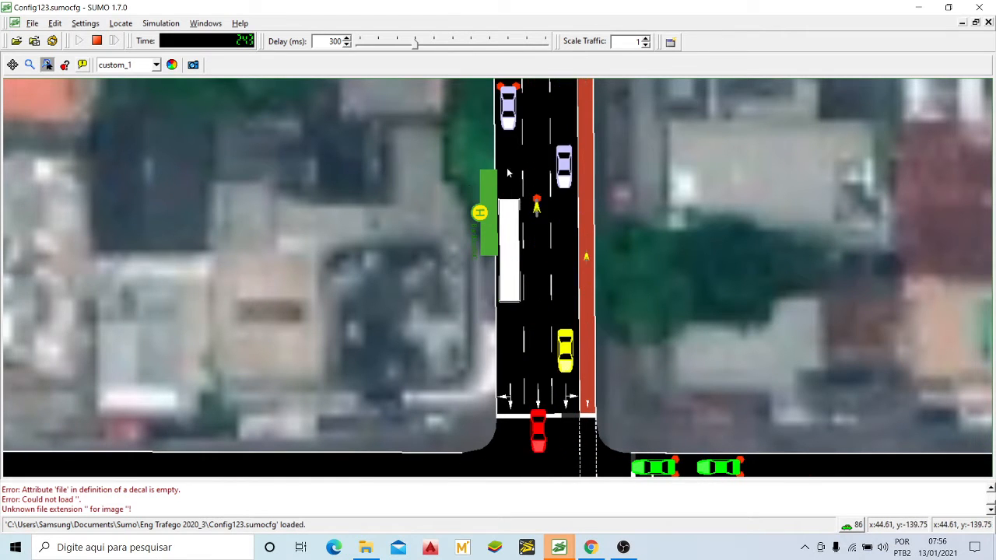
Step: Watch the side-street queues at the southernmost crossing and the vehicles leaving along the avenue's southern exit
drag(532, 334, 531, 215)
scroll(532, 214, down, 4)
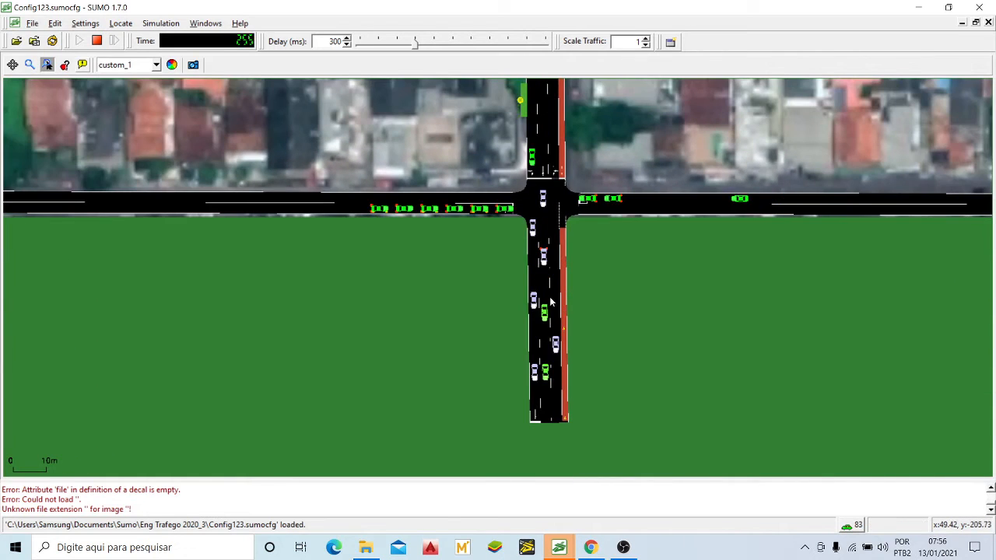
drag(550, 113, 541, 204)
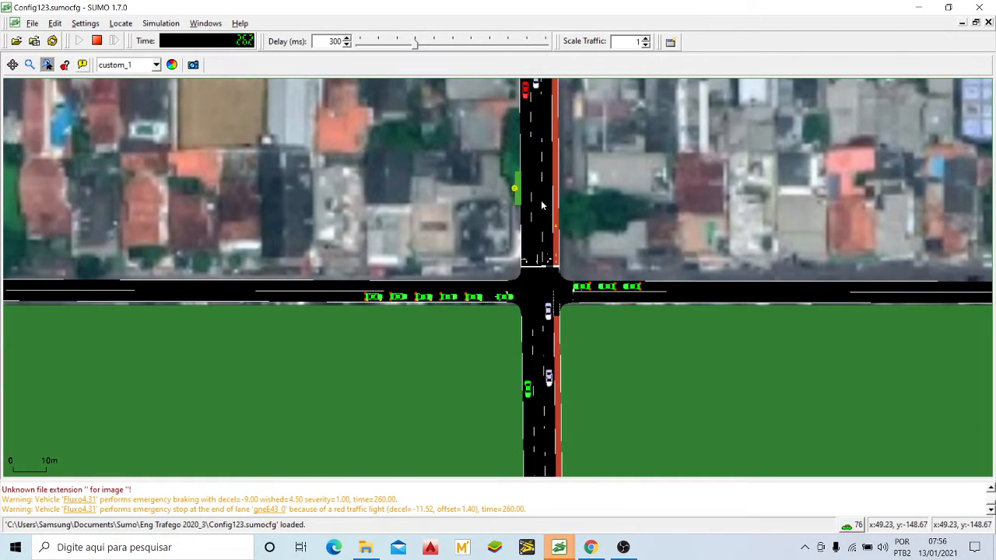
drag(542, 156, 539, 193)
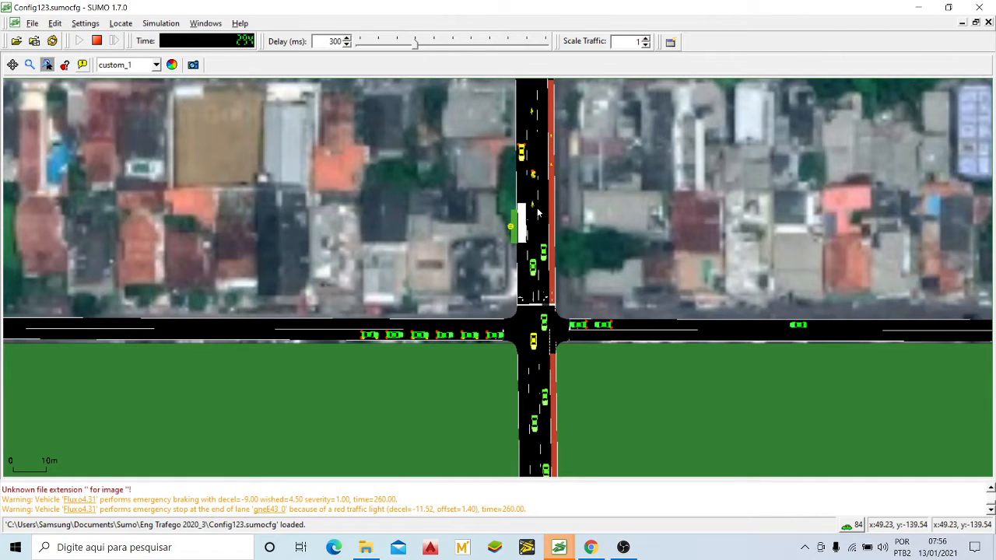
scroll(539, 214, up, 1)
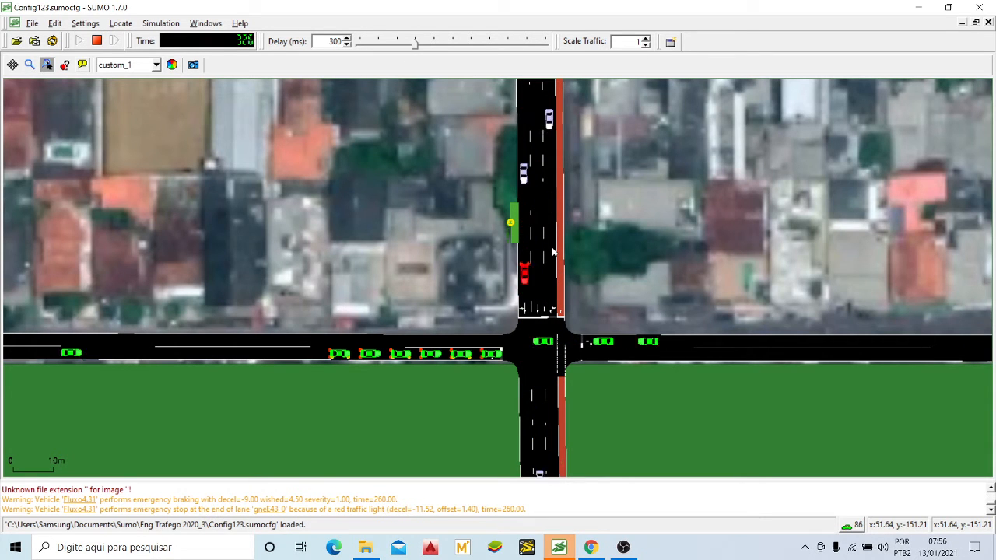
Step: Examine the avenue between the two southernmost cross streets while another bus approaches the stop
scroll(551, 246, down, 2)
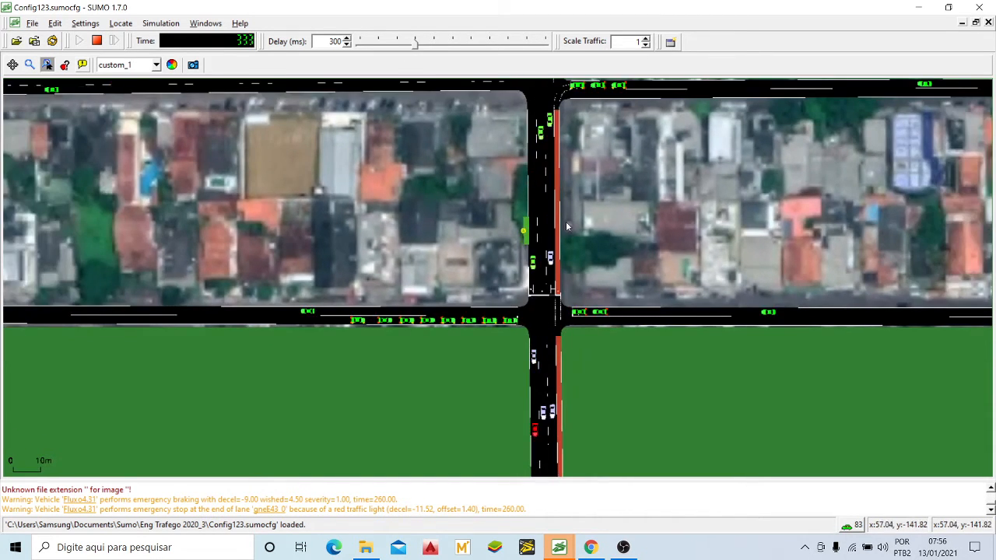
drag(565, 221, 558, 313)
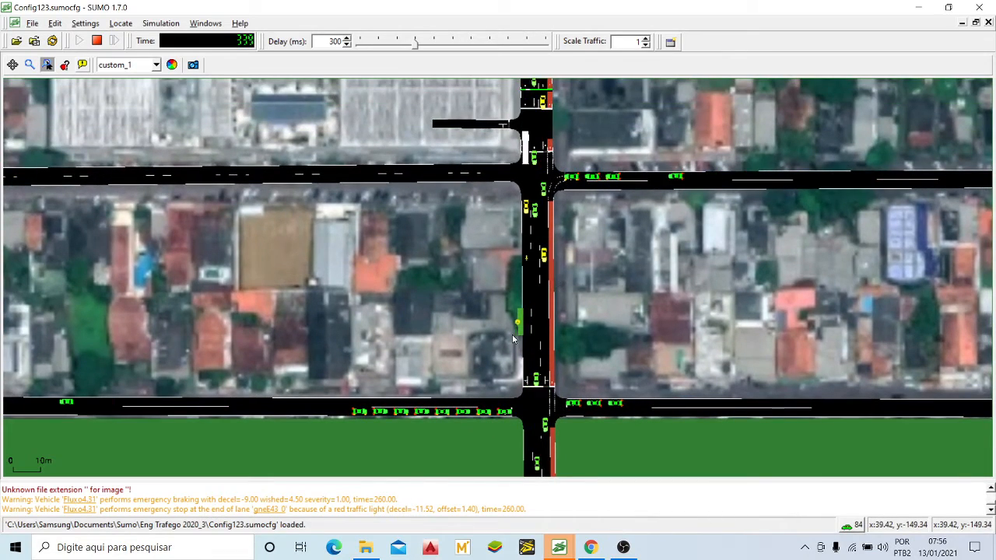
scroll(507, 366, down, 2)
scroll(514, 389, up, 3)
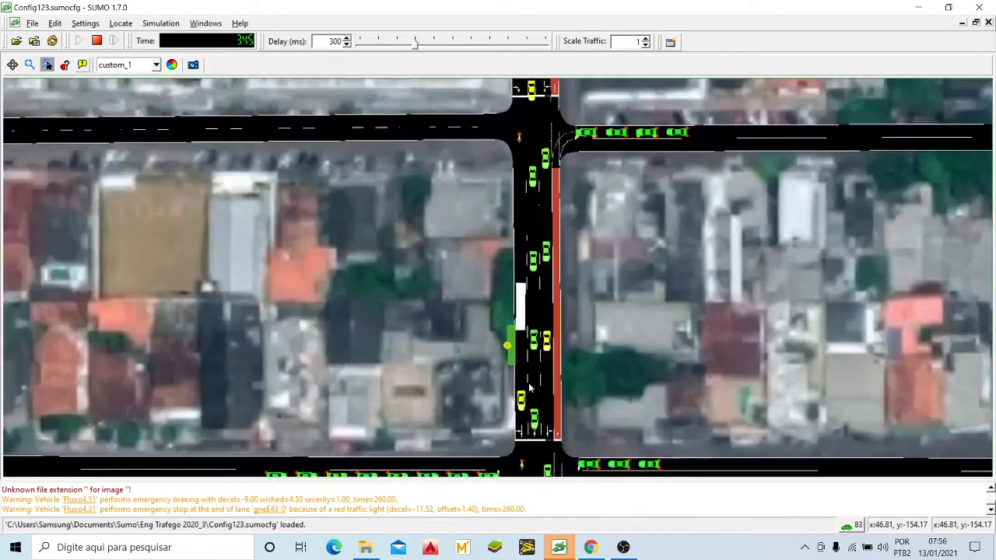
Step: Compare the traffic around the last block's bus stop with the queues on the two southernmost cross streets
scroll(524, 352, down, 1)
scroll(524, 351, down, 2)
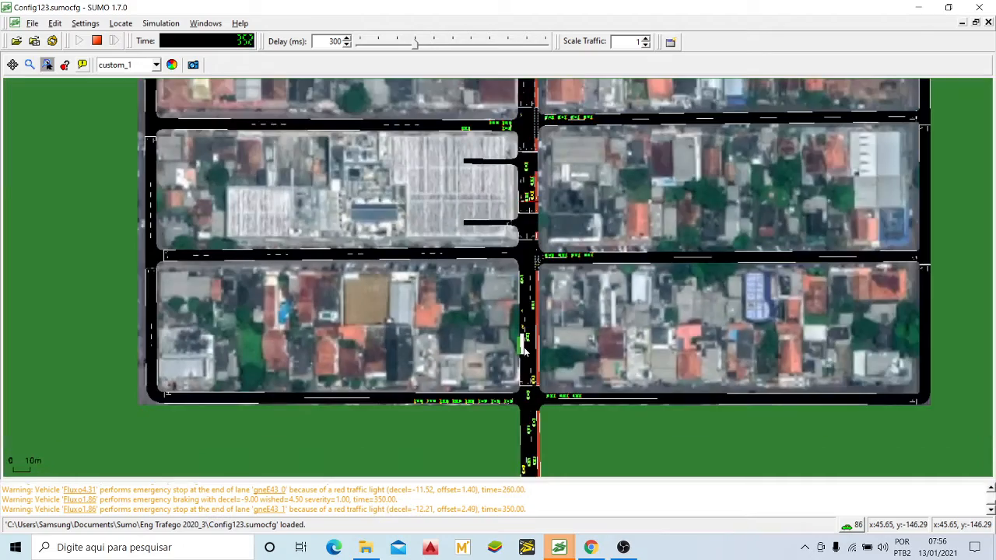
scroll(523, 333, up, 2)
scroll(522, 333, up, 3)
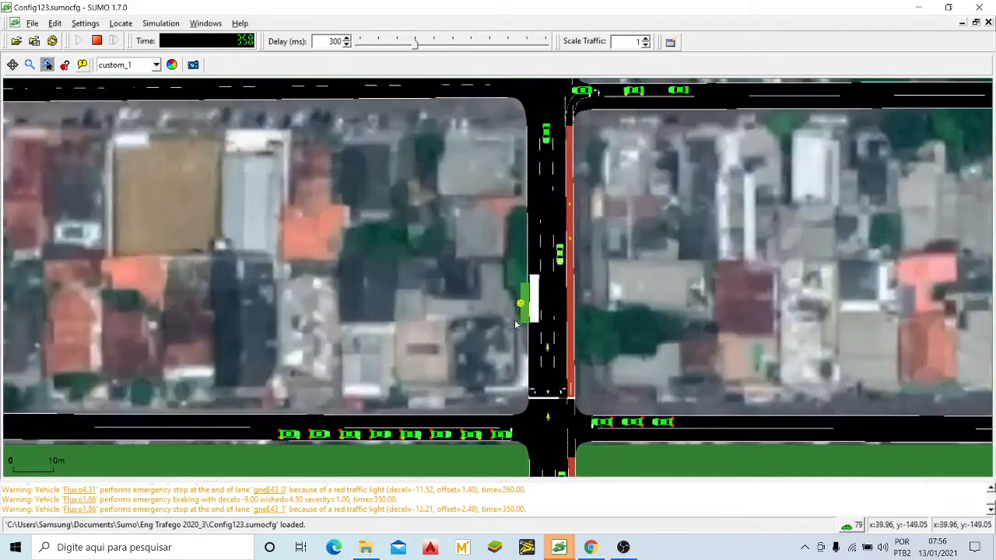
scroll(556, 263, down, 4)
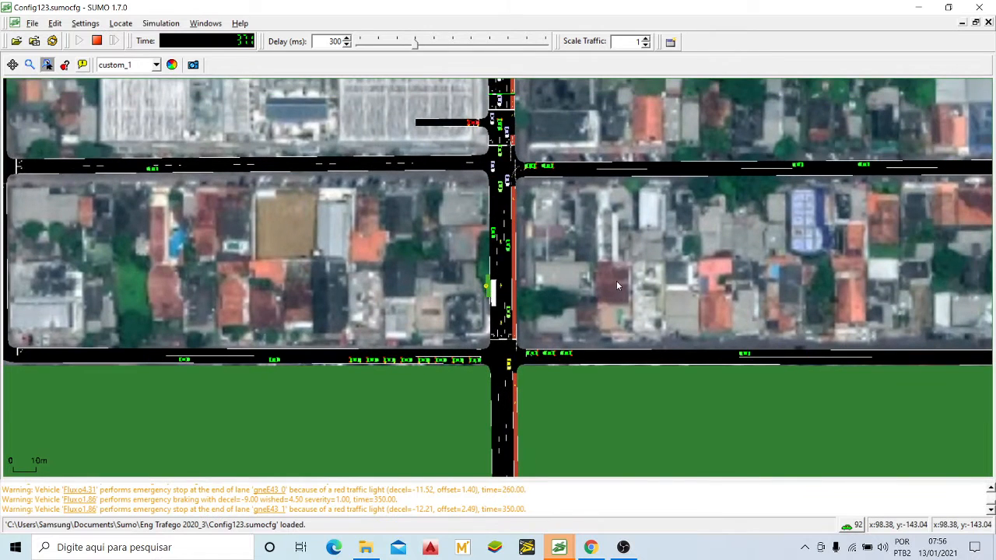
drag(616, 281, 597, 272)
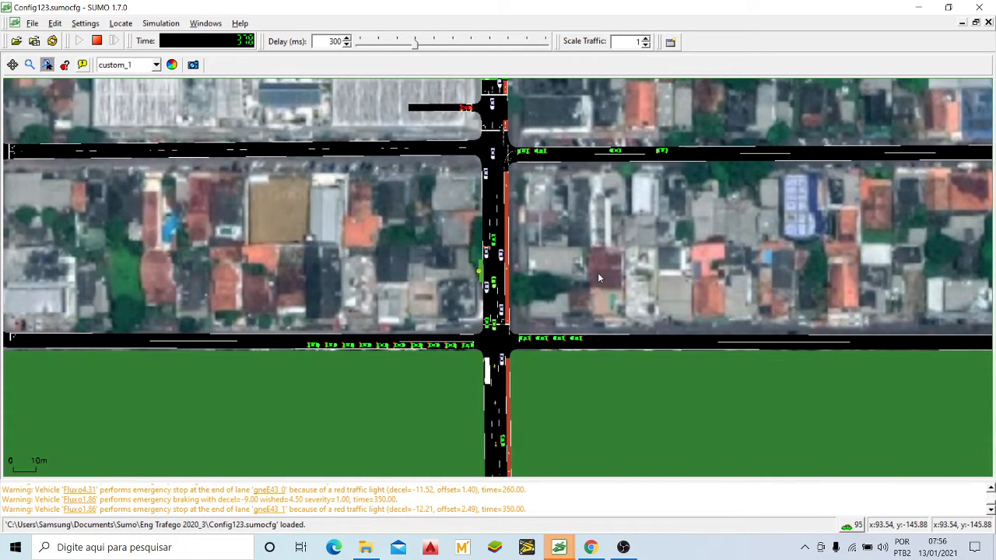
scroll(607, 268, down, 2)
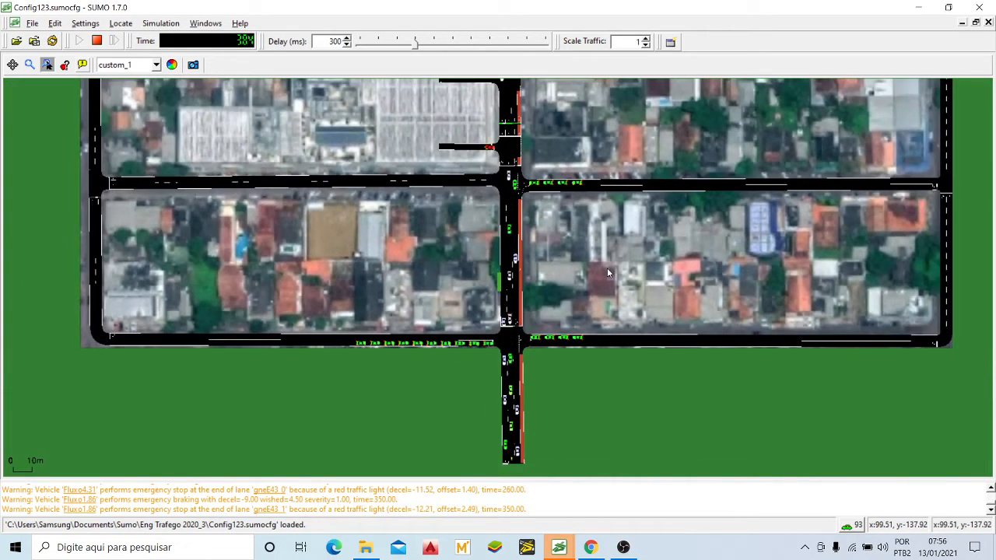
Step: Follow the avenue north from its southern exit to the football field and survey the network's overall traffic
drag(607, 267, 603, 362)
drag(618, 309, 638, 390)
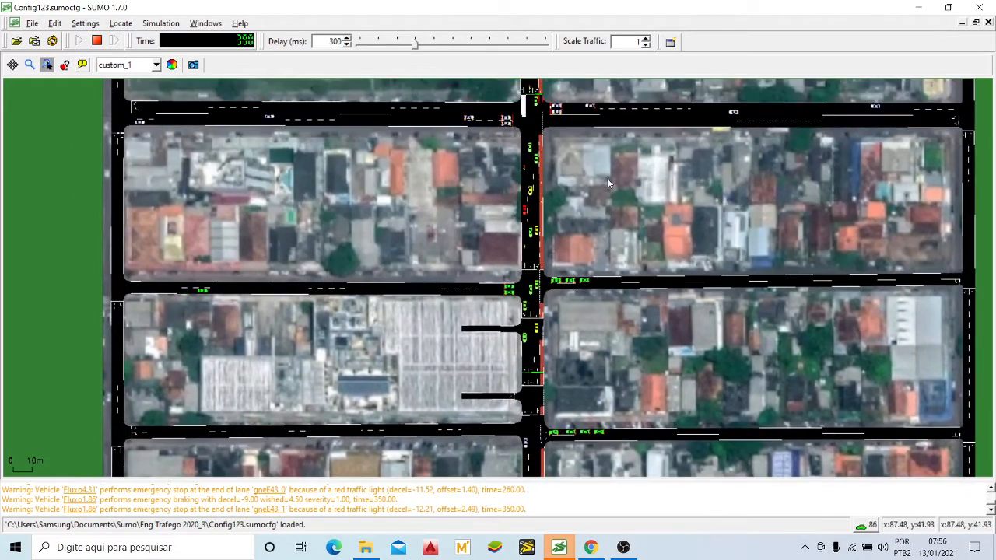
drag(607, 178, 609, 292)
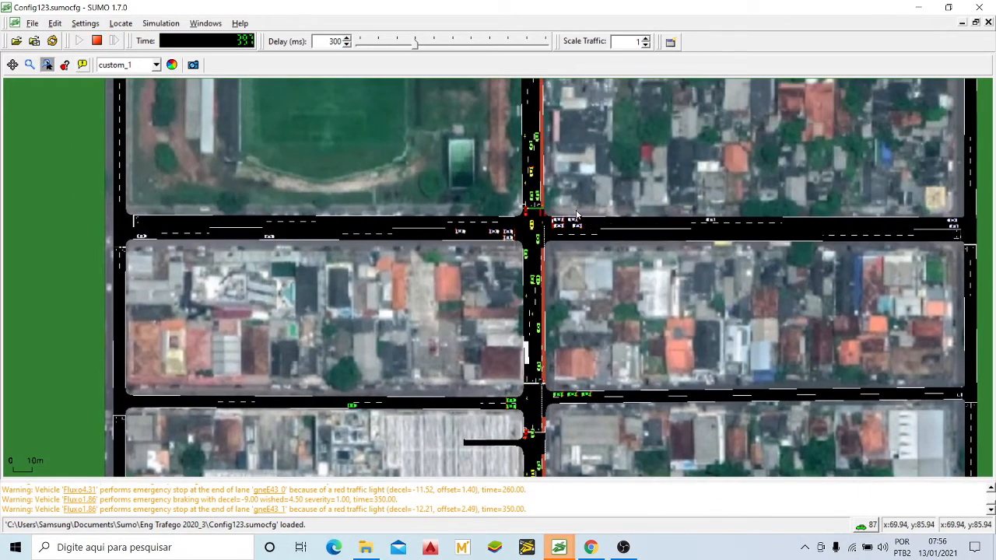
scroll(576, 215, down, 2)
drag(593, 288, 603, 257)
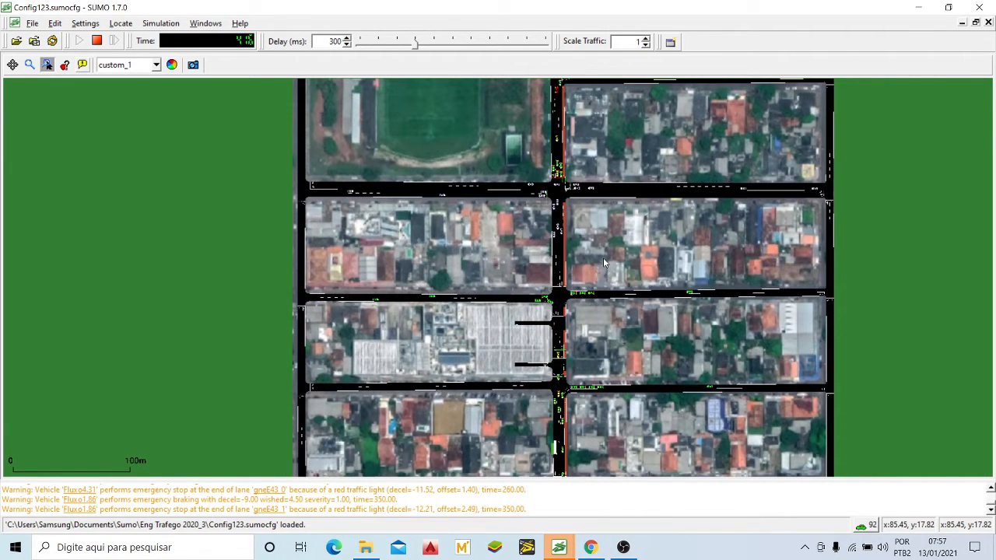
scroll(595, 250, down, 2)
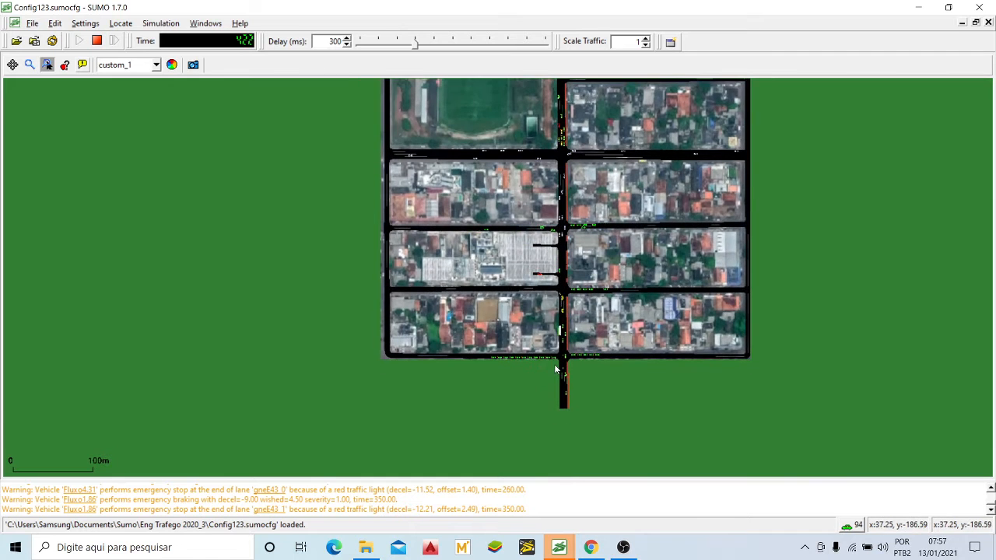
drag(561, 221, 558, 306)
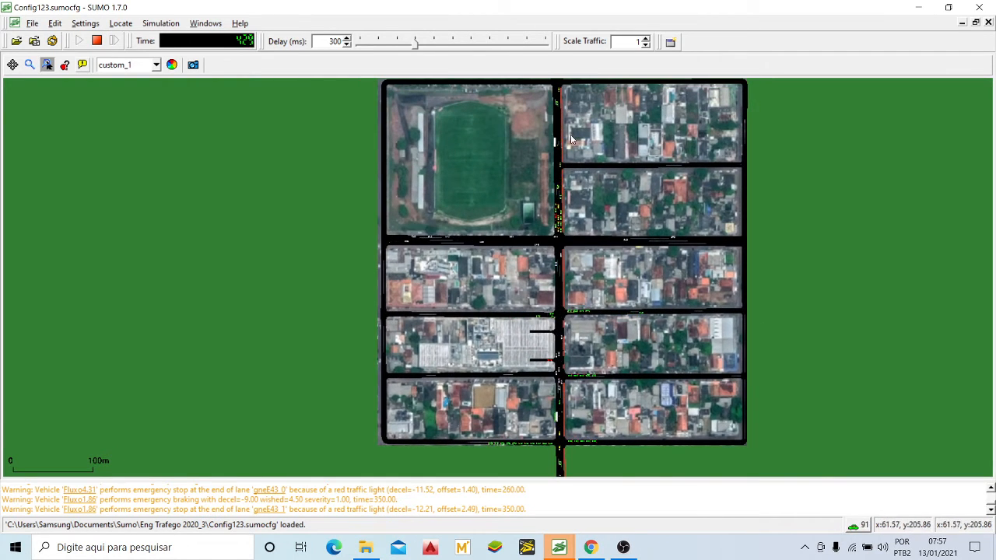
Step: Examine the avenue queue beside the football field, and follow the traffic down to the southernmost blocks
scroll(557, 145, up, 4)
scroll(556, 155, up, 3)
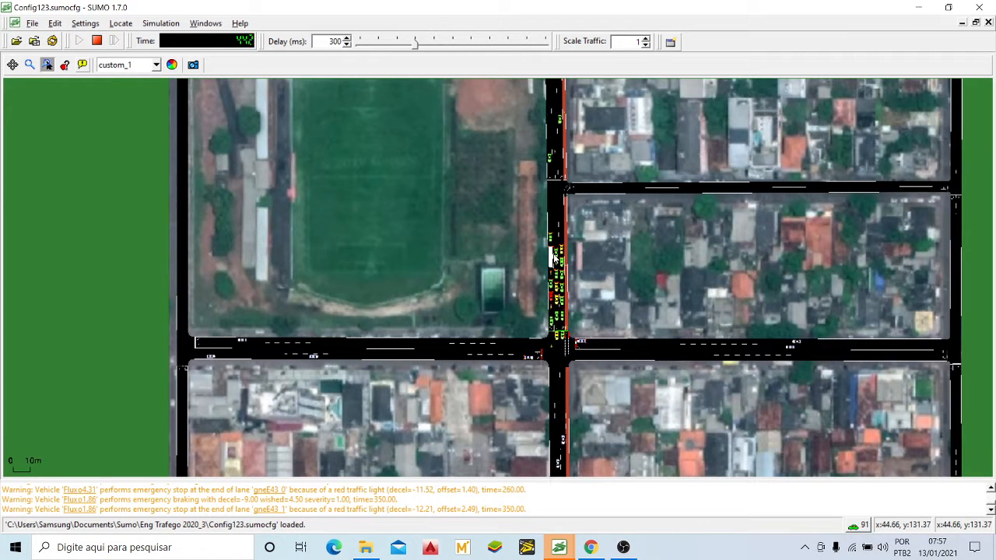
drag(555, 258, 554, 174)
drag(579, 407, 607, 185)
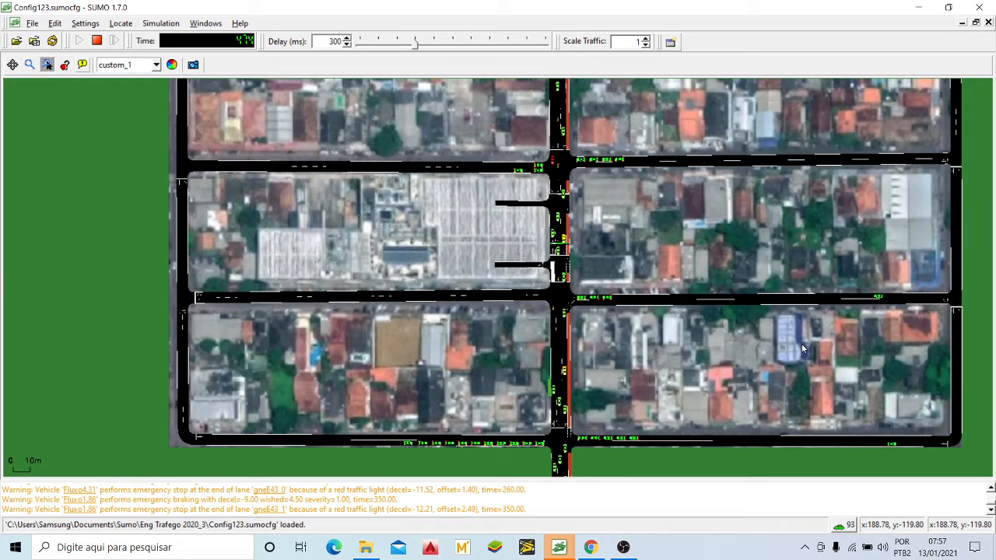
drag(801, 343, 778, 300)
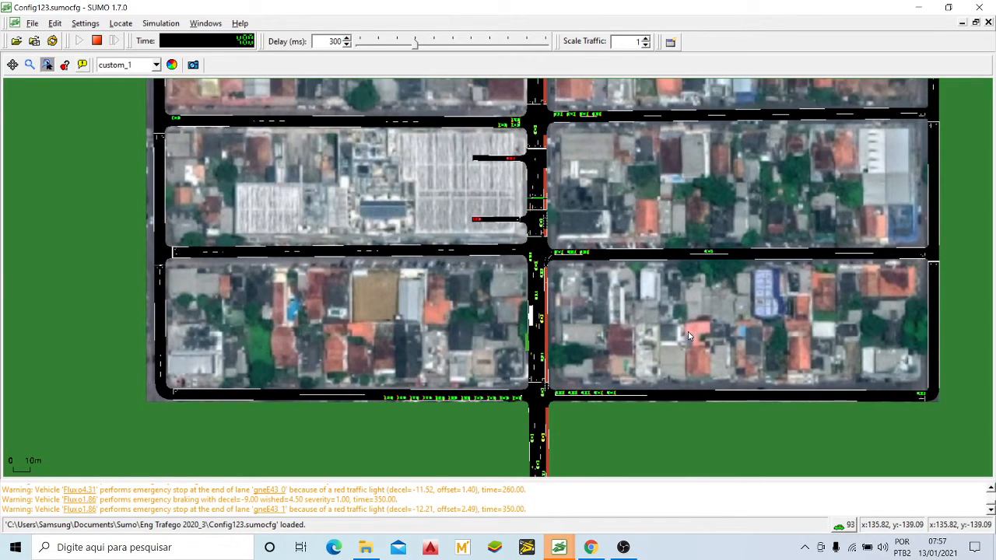
Step: Trace the avenue back up to the network's northern edge and inspect the flow past the football field
scroll(688, 336, down, 2)
drag(692, 168, 639, 270)
drag(621, 185, 603, 274)
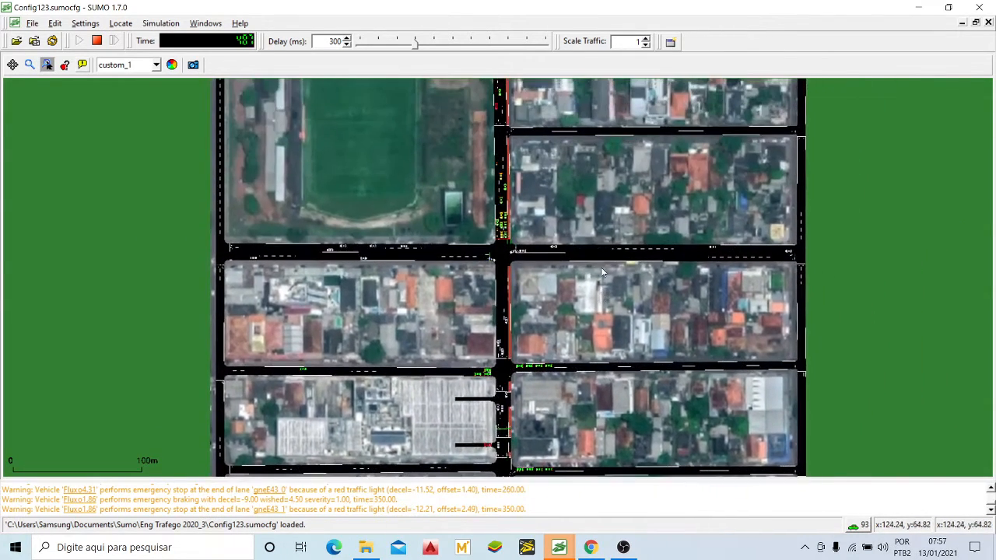
drag(609, 163, 538, 206)
scroll(589, 249, down, 1)
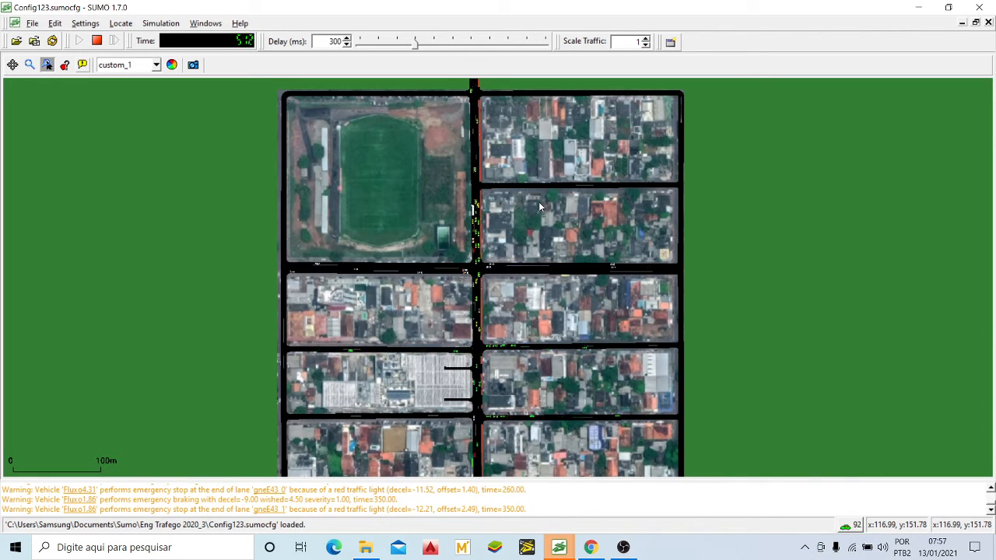
Step: Watch the whole avenue in overview as vehicles progress from the football field to the southern exit
drag(567, 237, 581, 218)
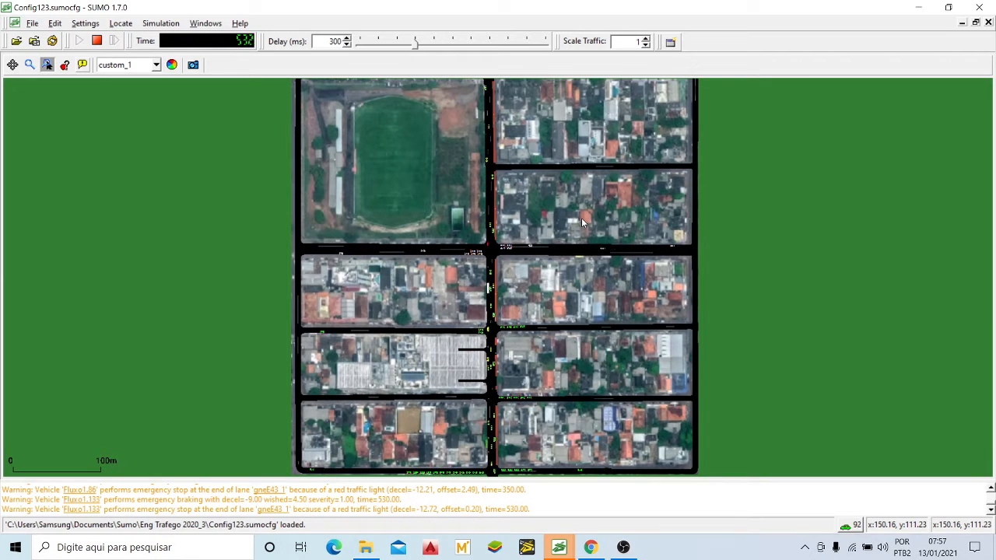
drag(581, 217, 591, 207)
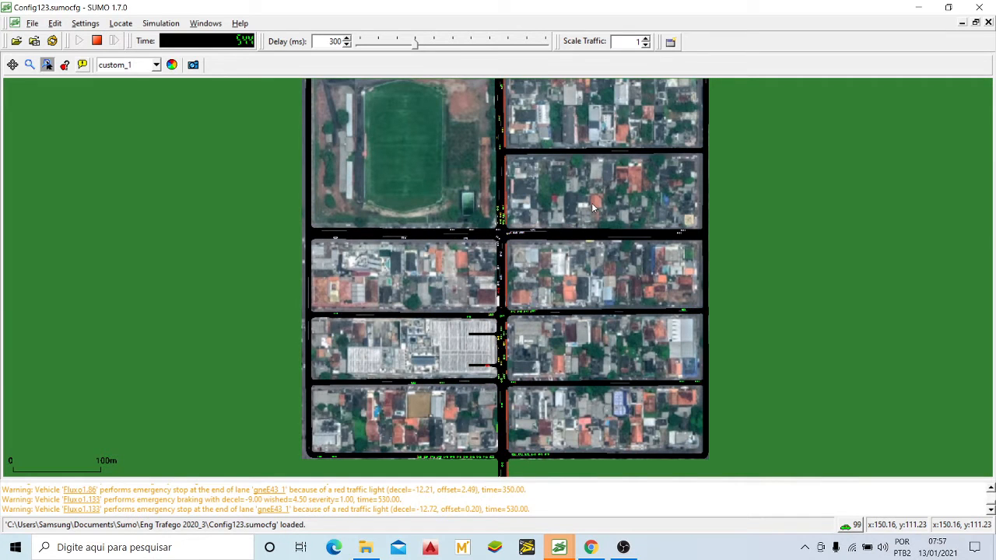
drag(578, 266, 554, 242)
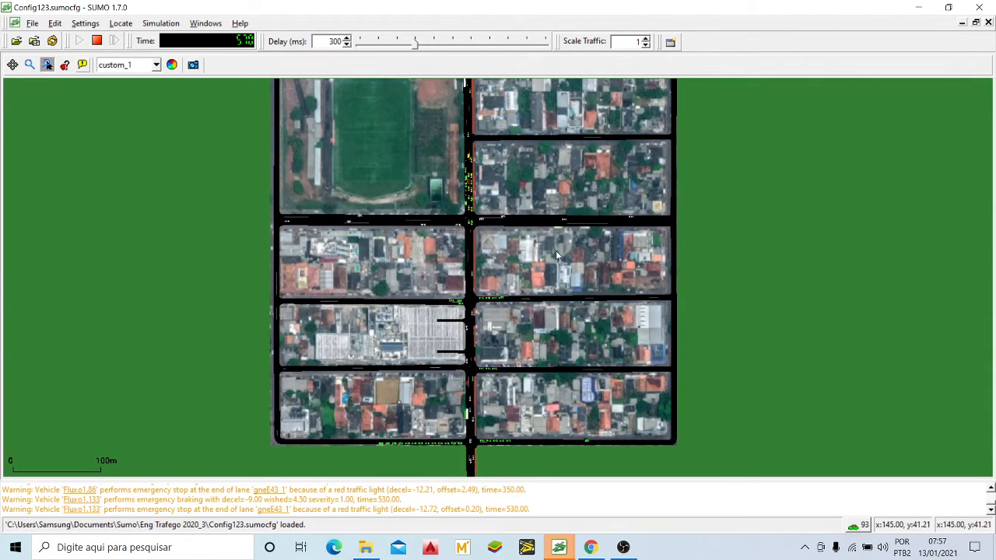
drag(557, 255, 560, 244)
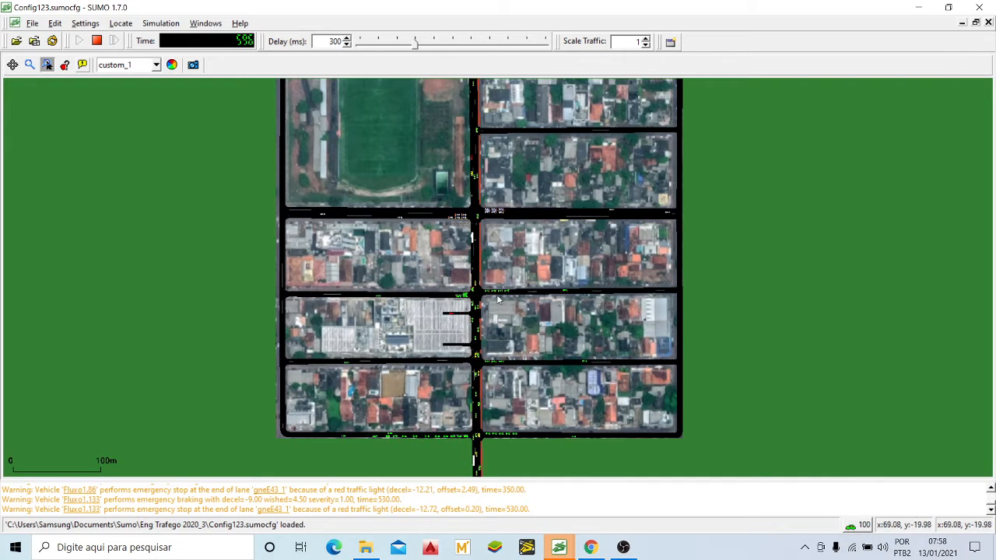
drag(538, 252, 538, 242)
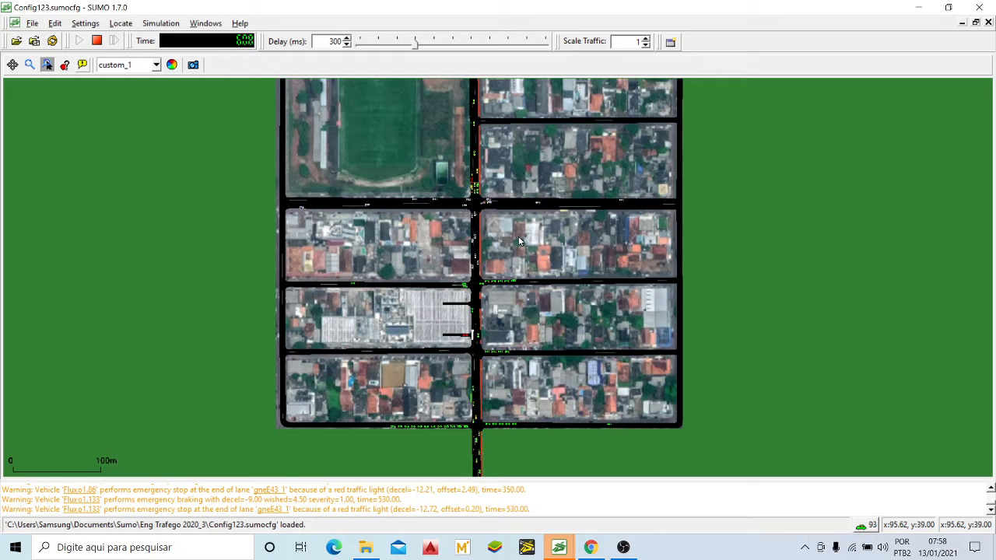
drag(531, 240, 546, 249)
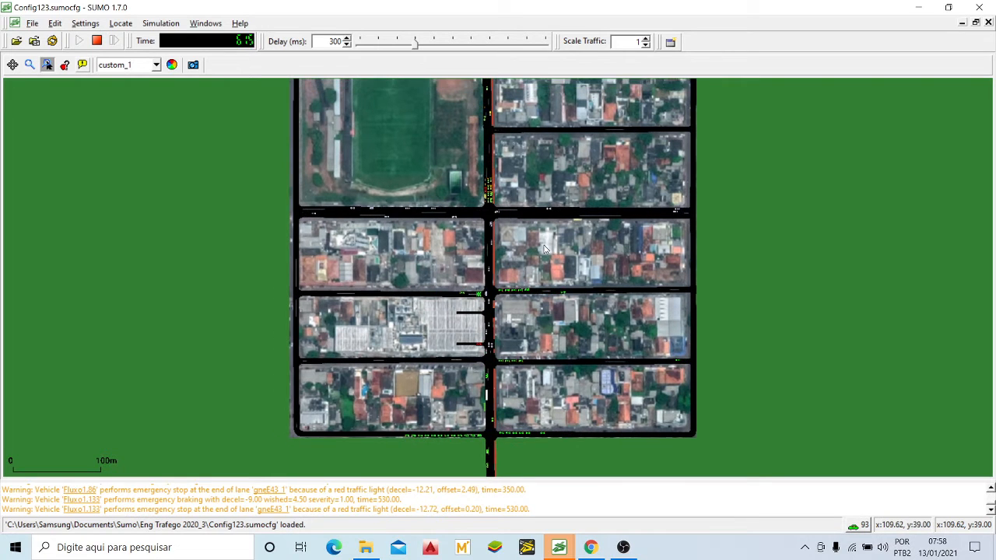
Step: Switch to the Config.sumocfg simulation, decline closing its files and views, and return to the Config123.sumocfg simulation
click(555, 549)
click(516, 504)
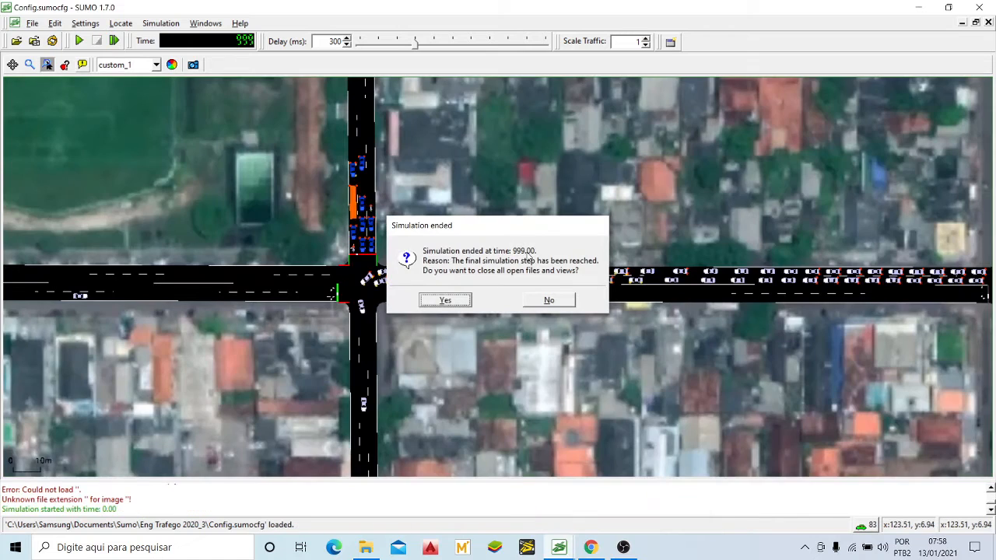
click(549, 301)
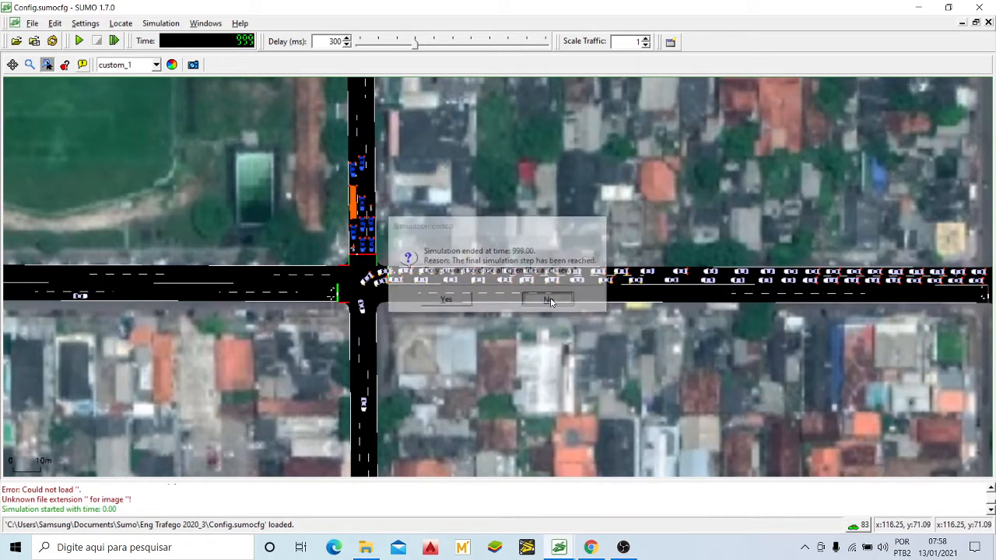
click(557, 551)
click(628, 482)
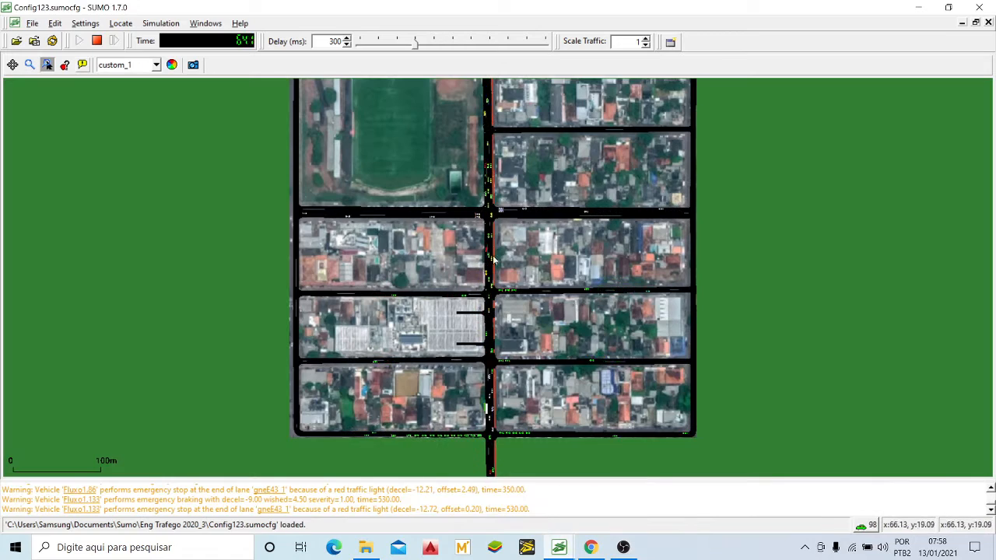
Step: Examine the crossing below the football field and follow the avenue south past the building accesses to the last block
scroll(479, 245, up, 10)
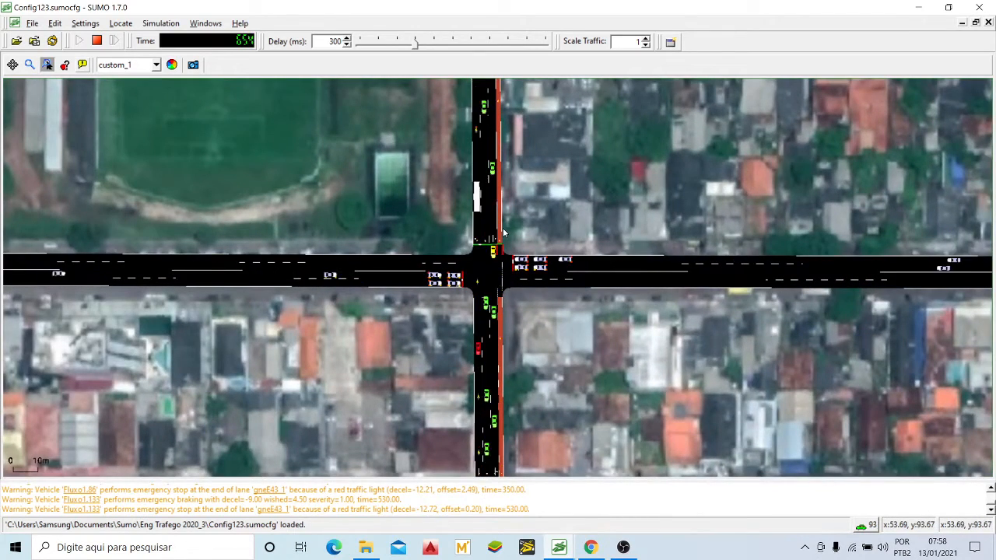
drag(520, 301, 536, 203)
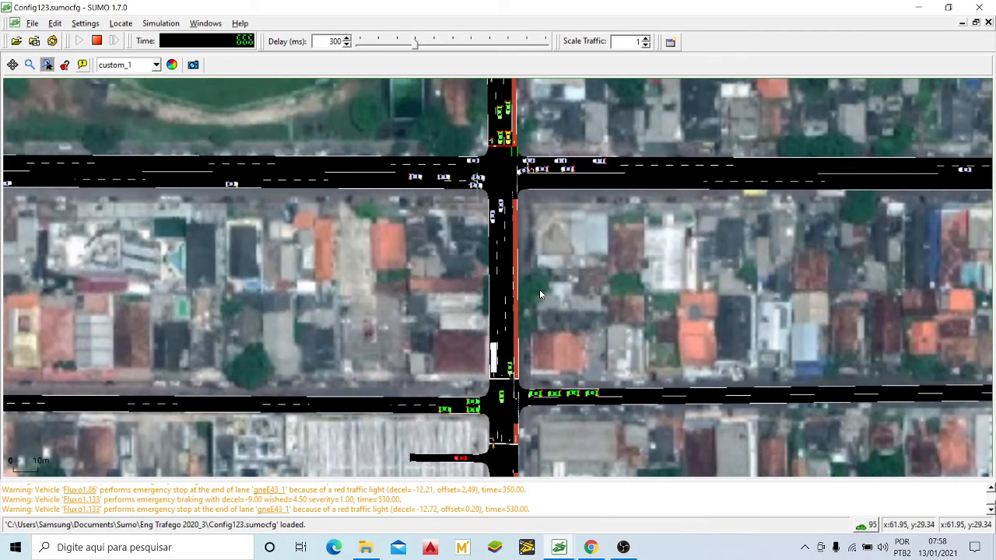
scroll(539, 289, down, 3)
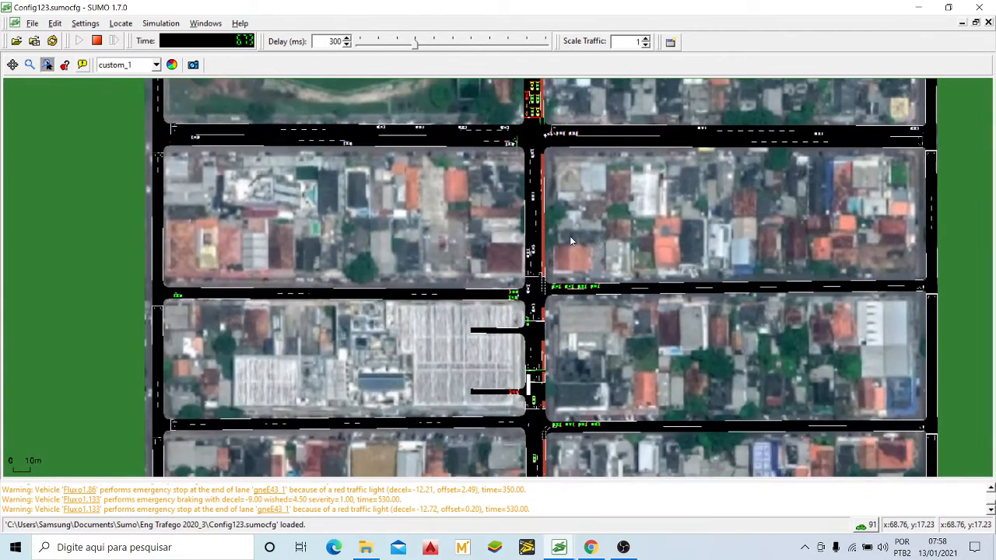
drag(580, 245, 539, 188)
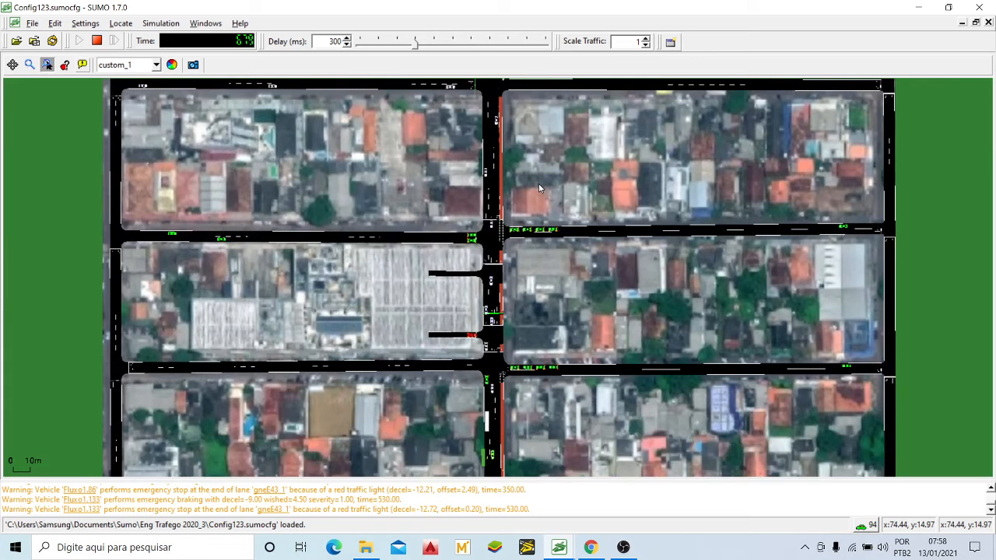
drag(598, 306, 587, 222)
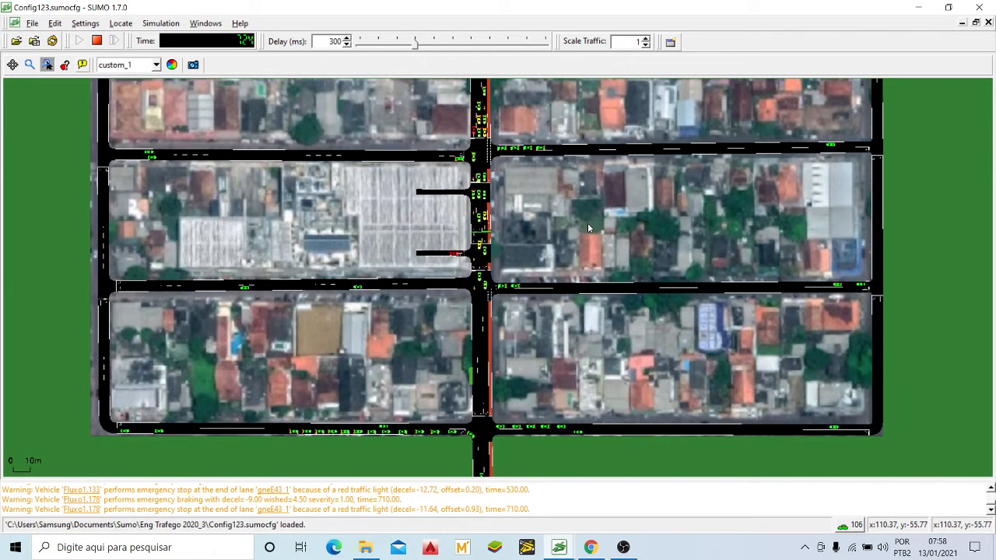
drag(574, 237, 582, 252)
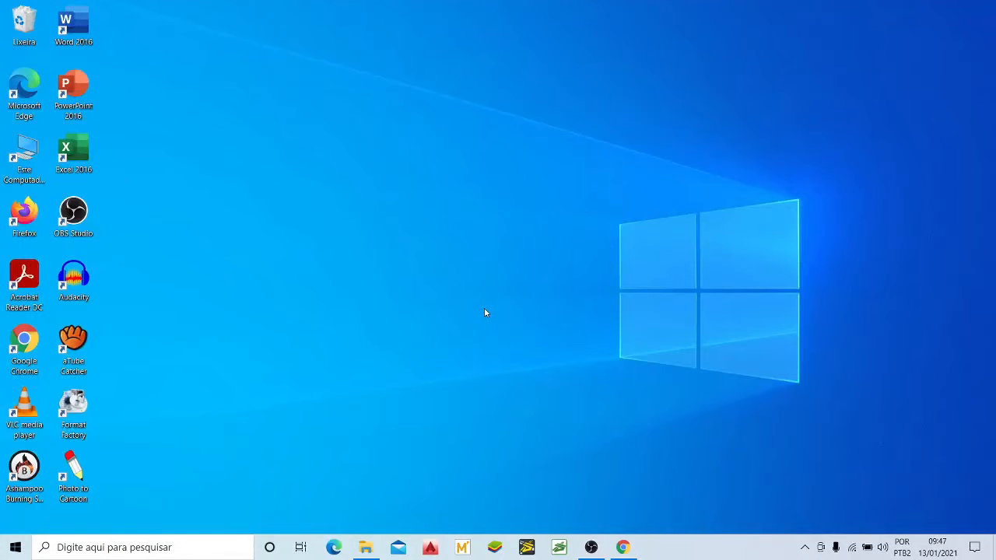
click(592, 547)
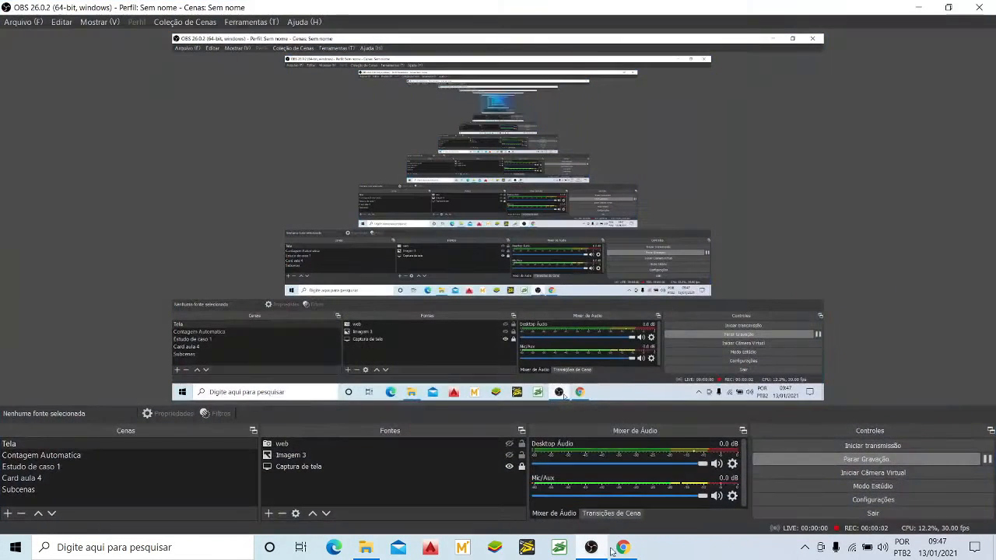
click(918, 9)
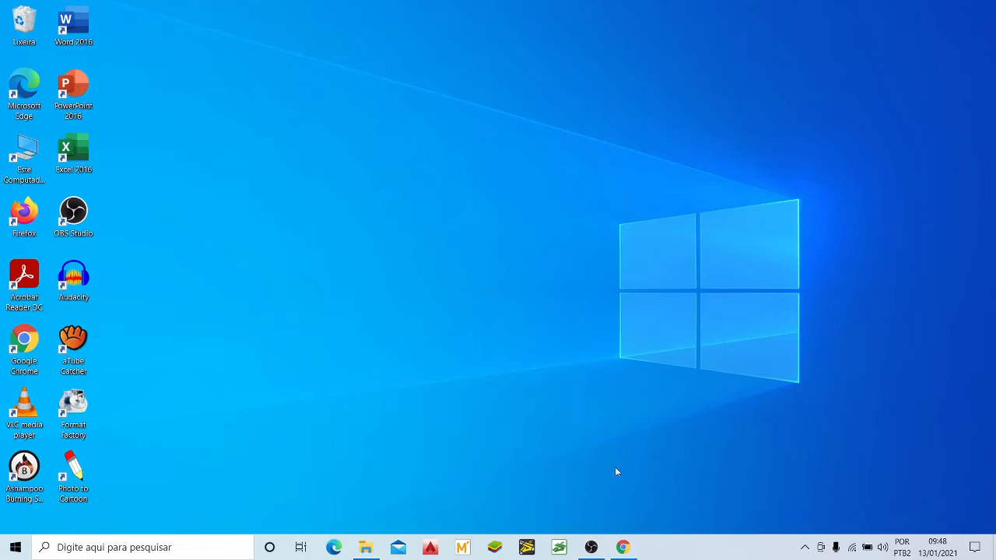
Step: Switch to Google Maps in Chrome and locate the area around the municipal stadium and Macapá Shopping in satellite view
click(623, 547)
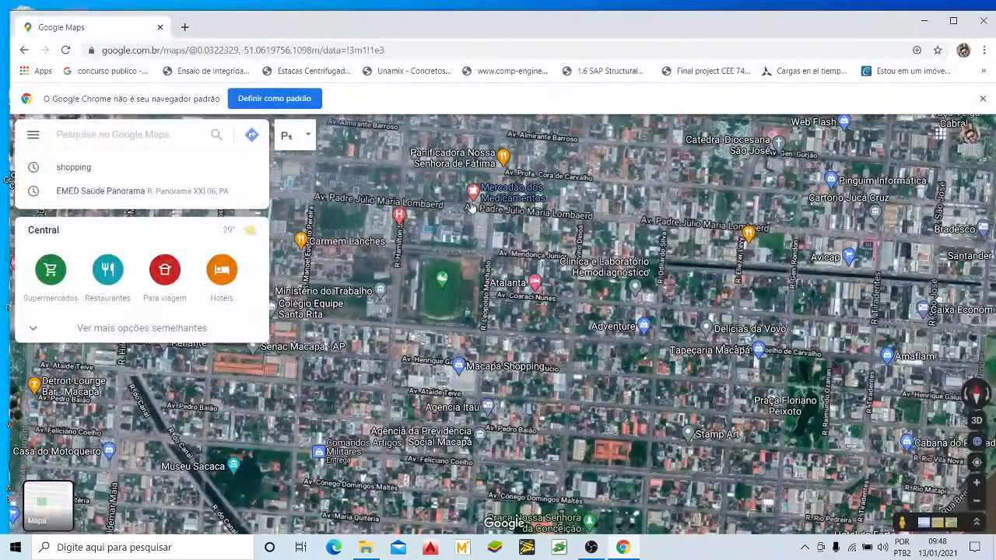
scroll(437, 271, down, 2)
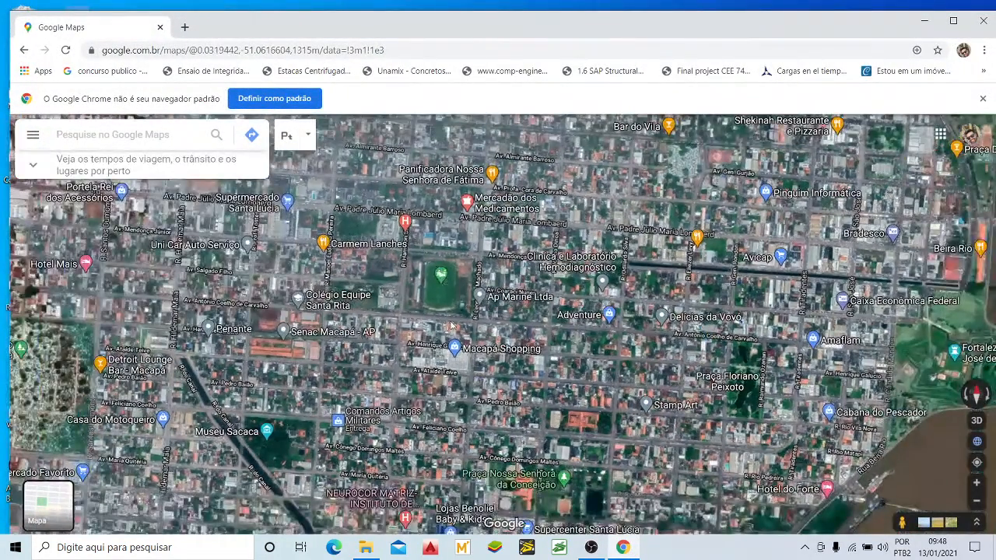
drag(451, 326, 470, 317)
scroll(470, 317, up, 2)
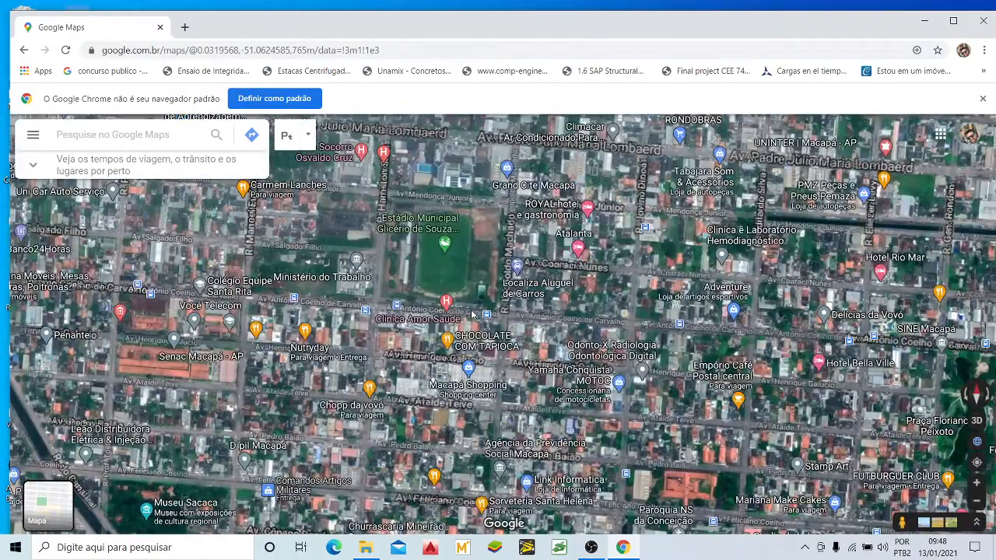
Step: Examine the crossing of Av. Antônio Coelho de Carvalho and R. Leopoldo Machado beside the municipal stadium in satellite view
scroll(472, 315, up, 2)
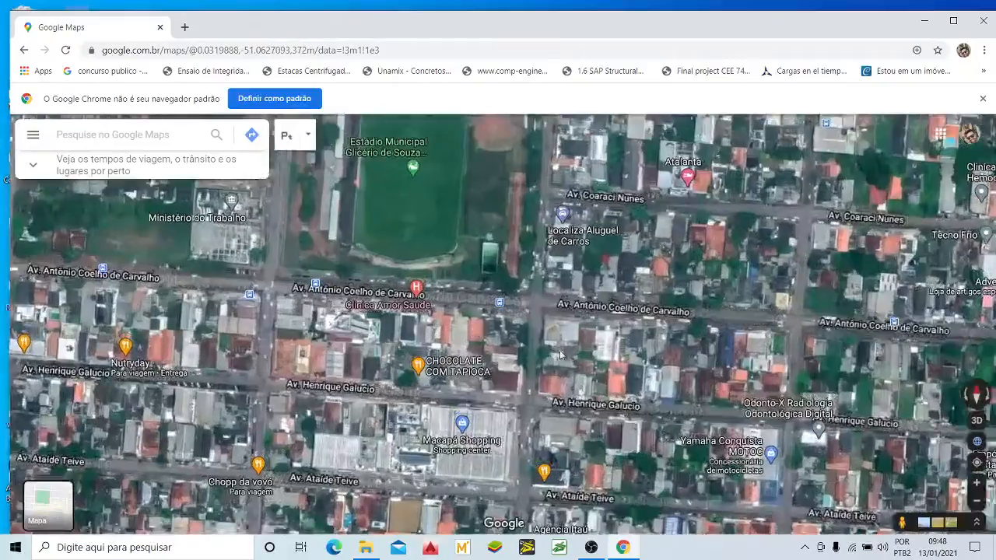
drag(476, 331, 498, 272)
scroll(584, 293, down, 2)
drag(607, 365, 596, 317)
scroll(603, 271, up, 2)
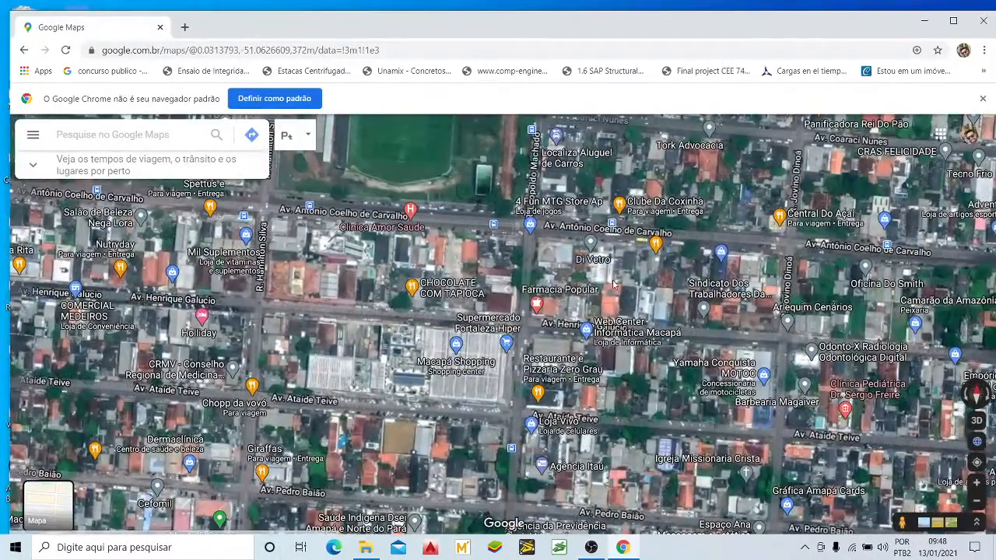
scroll(645, 228, up, 3)
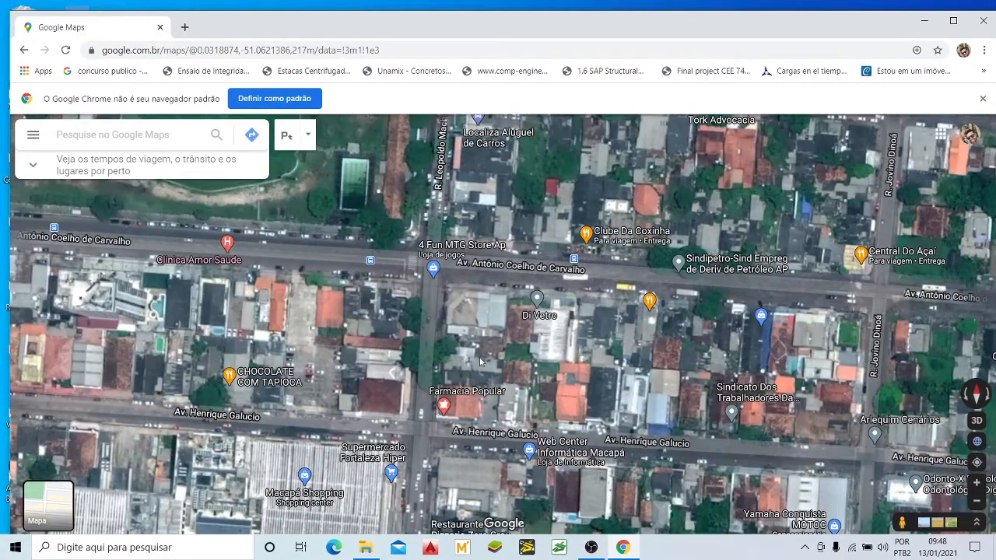
drag(481, 360, 488, 329)
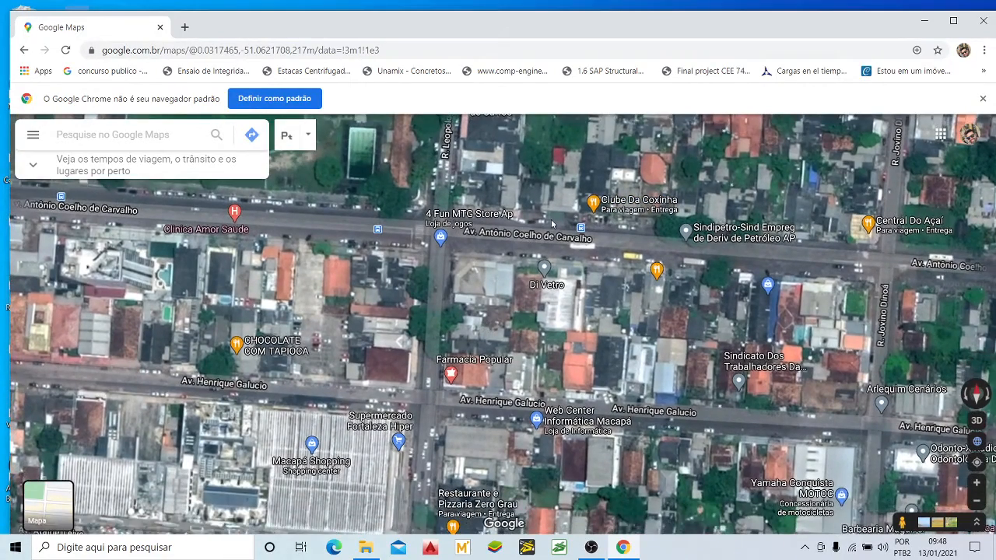
scroll(551, 224, up, 2)
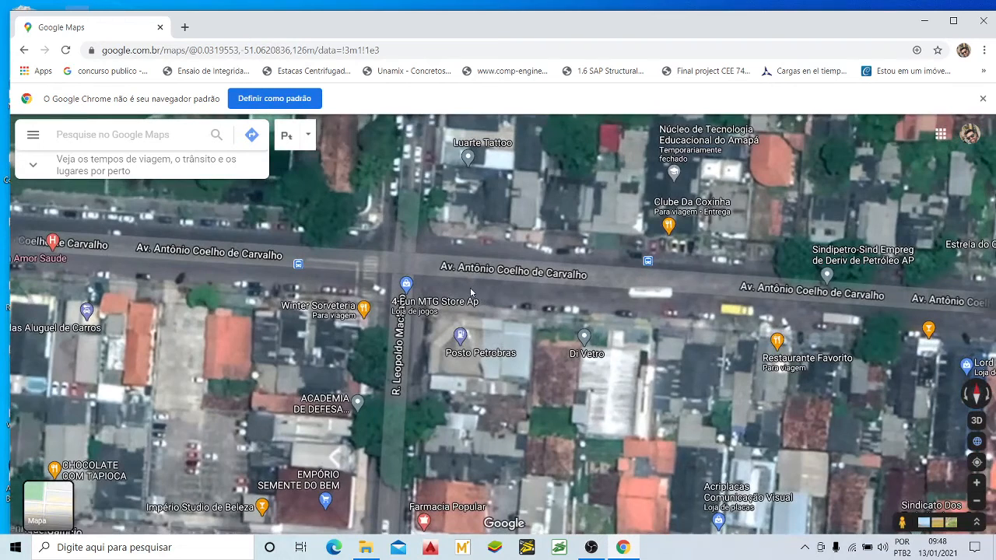
scroll(662, 268, up, 3)
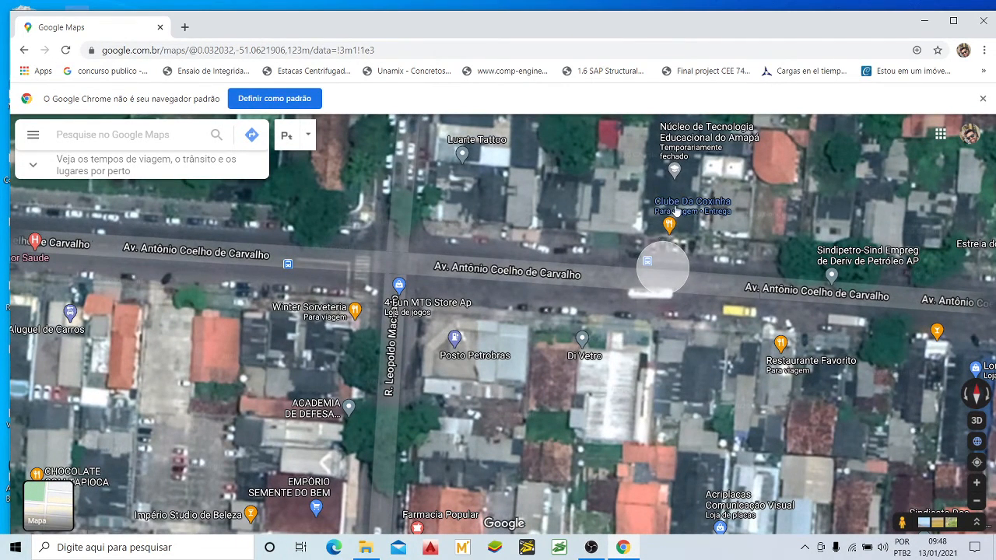
mouse_move(676, 210)
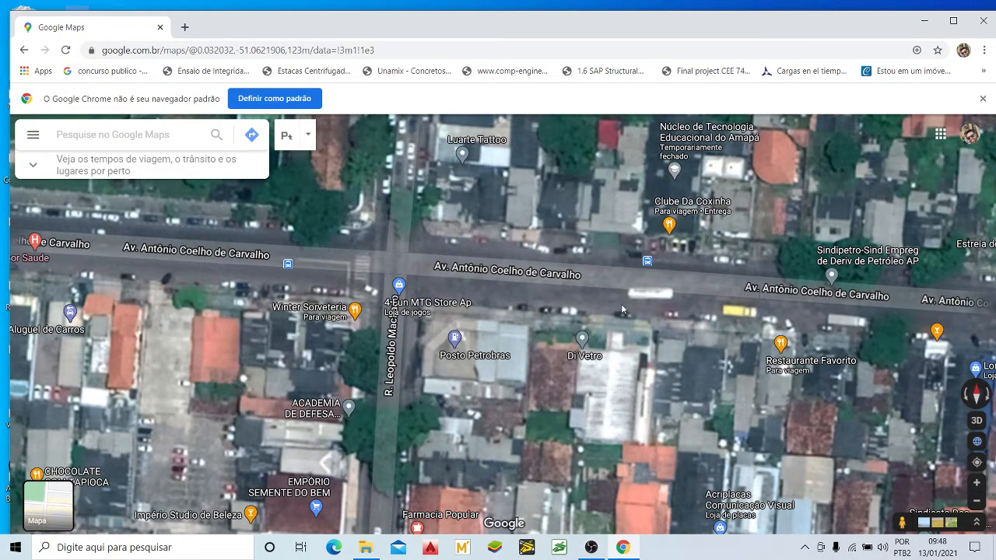
mouse_move(621, 309)
mouse_down()
mouse_move(638, 281)
mouse_move(627, 300)
mouse_up()
scroll(647, 284, up, 2)
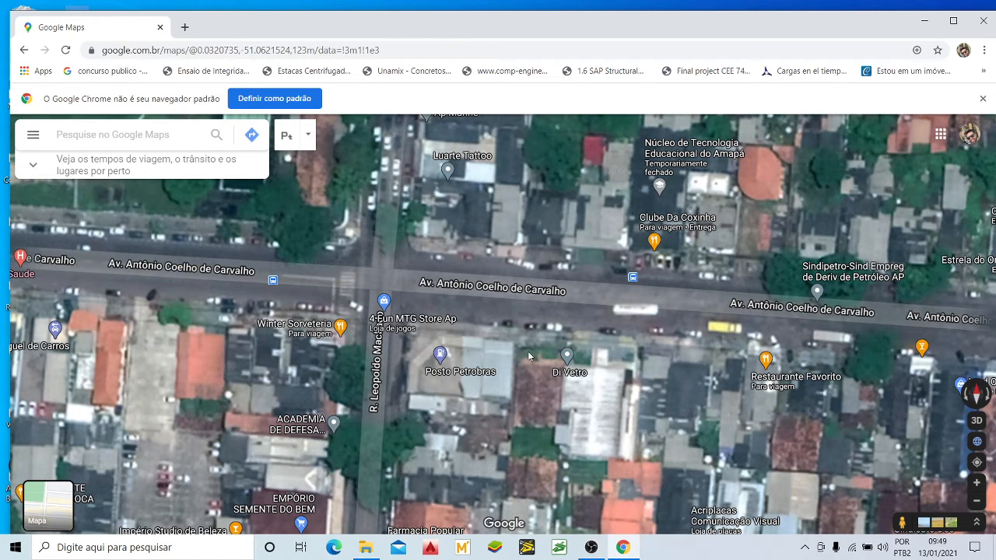
drag(529, 356, 545, 352)
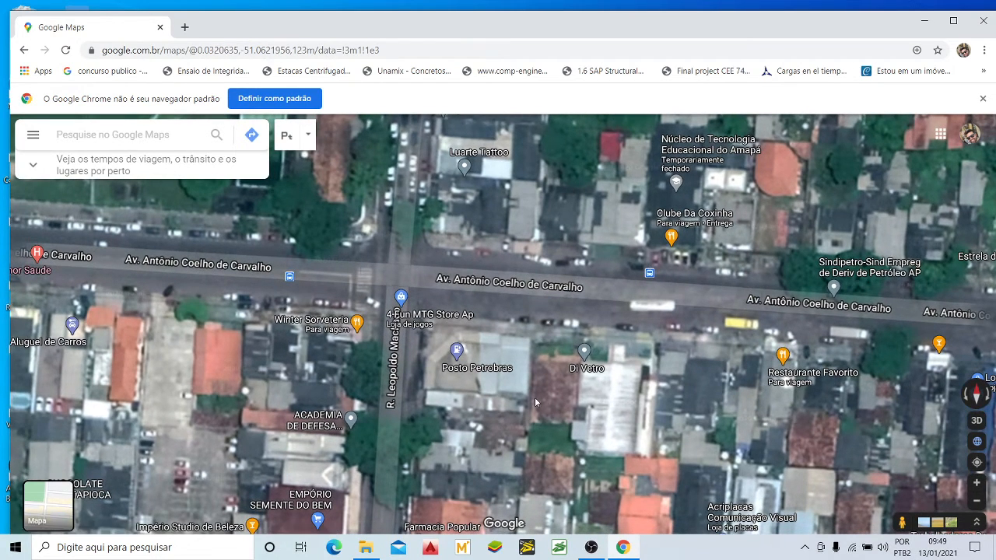
drag(534, 402, 600, 372)
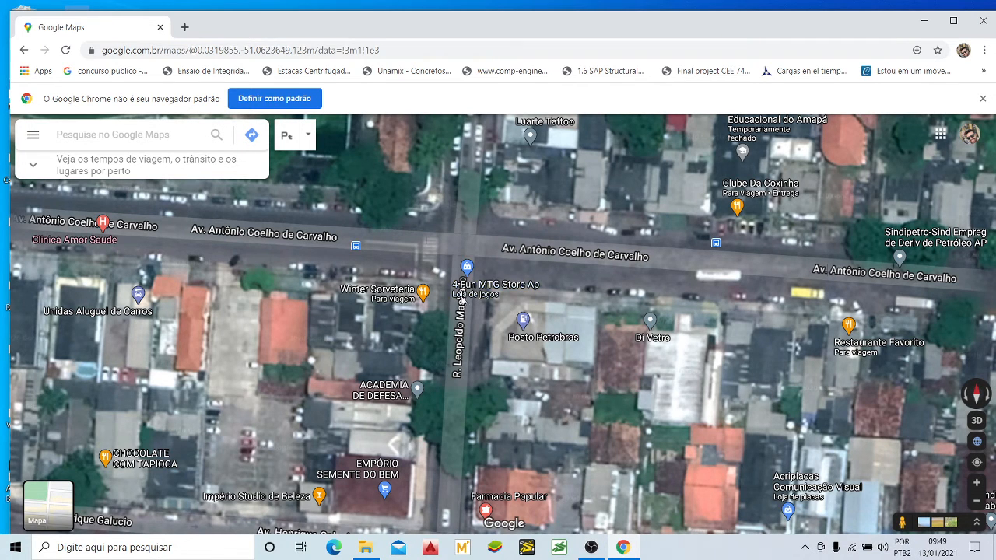
Step: Examine the block south of the crossing and the bus stop on Av. Antônio Coelho de Carvalho along the stadium
drag(524, 366, 548, 248)
scroll(548, 248, down, 1)
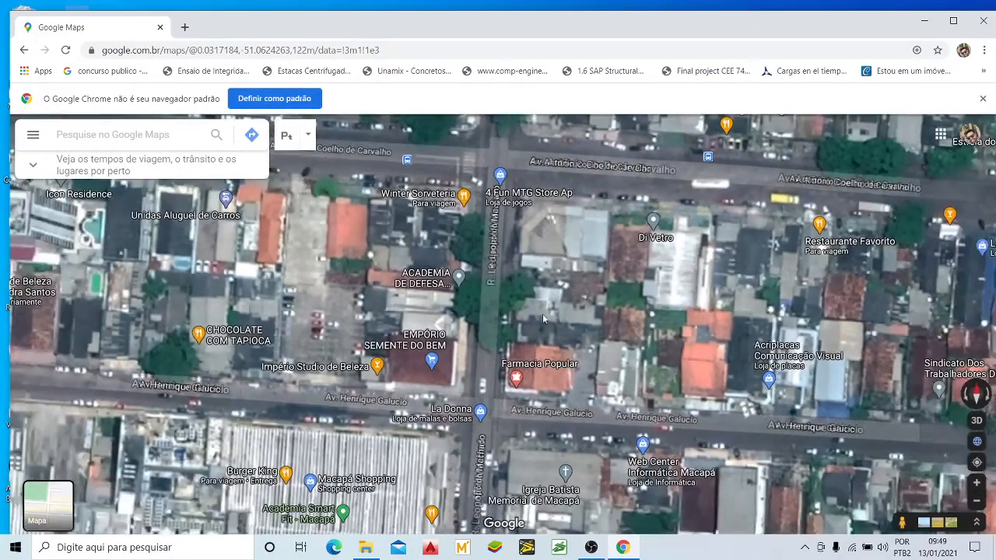
drag(505, 175, 594, 253)
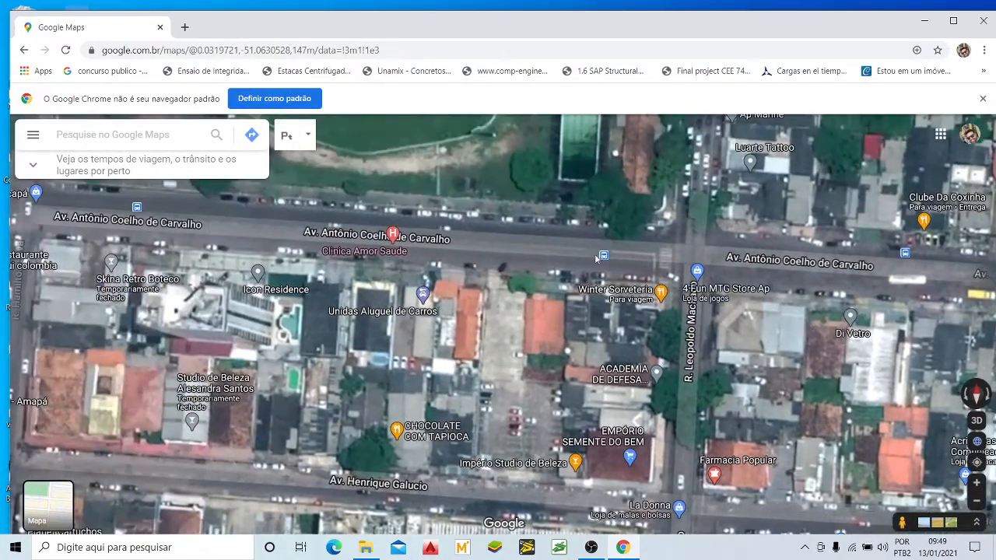
scroll(607, 257, up, 3)
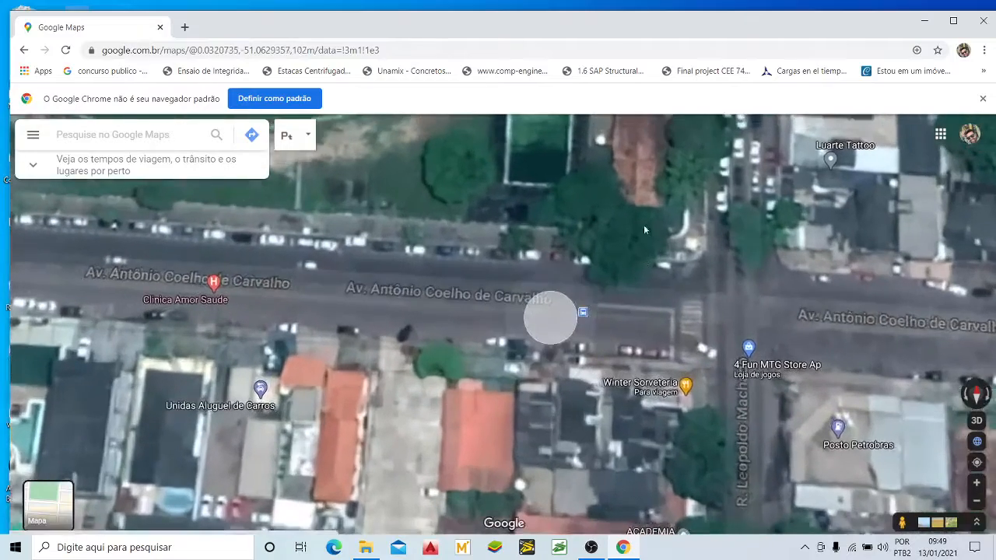
scroll(619, 272, down, 2)
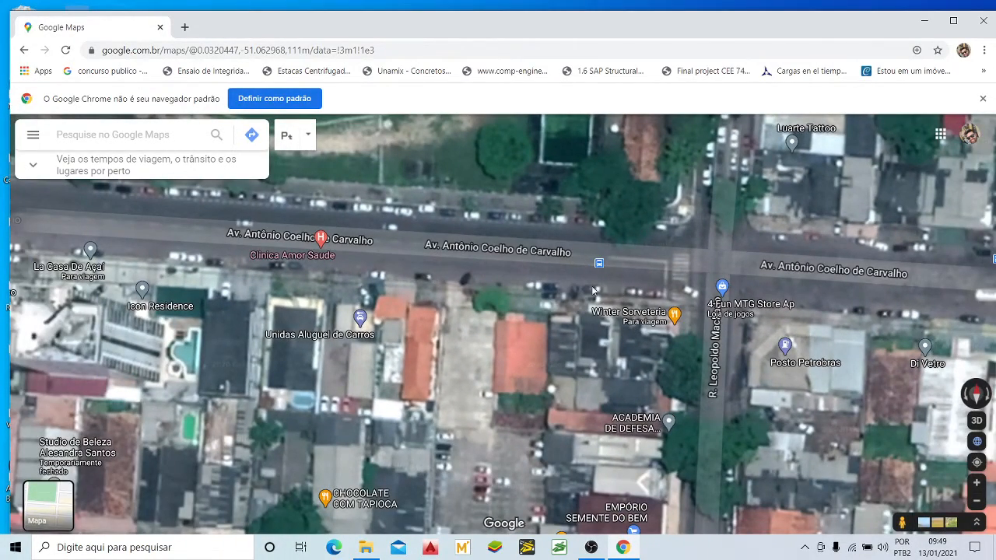
Step: Follow R. Leopoldo Machado south past Av. Ataíde Teive, Av. Pedro Baião and Av. Feliciano Coelho to Av. Maria Quitéria
drag(780, 395, 523, 223)
drag(530, 501, 593, 227)
drag(536, 416, 535, 323)
scroll(536, 323, up, 2)
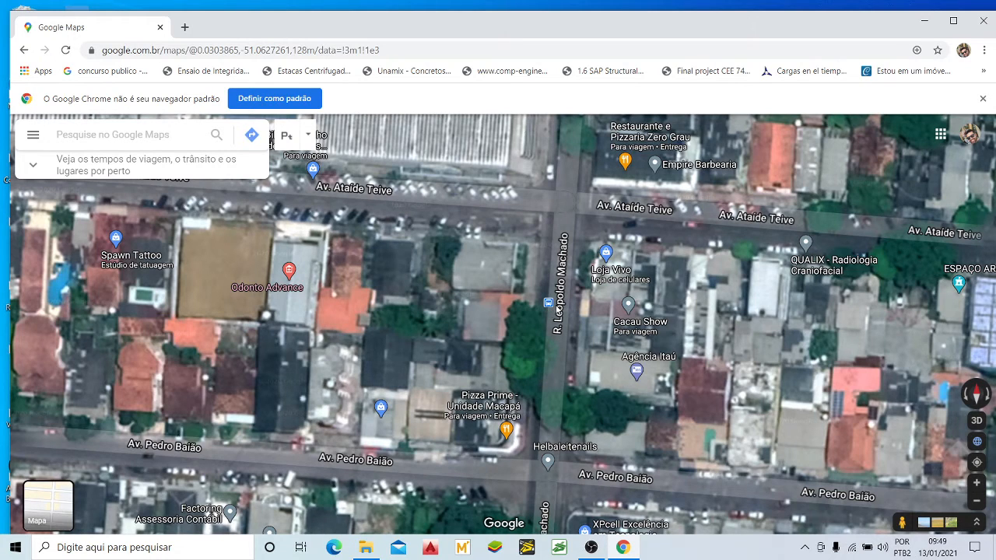
drag(579, 365, 569, 289)
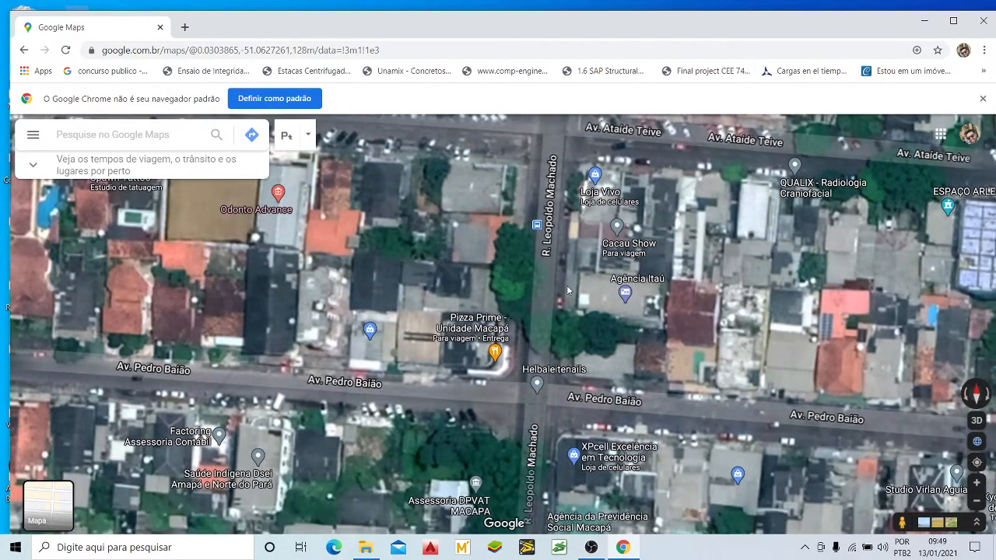
scroll(569, 288, down, 1)
drag(569, 334, 565, 220)
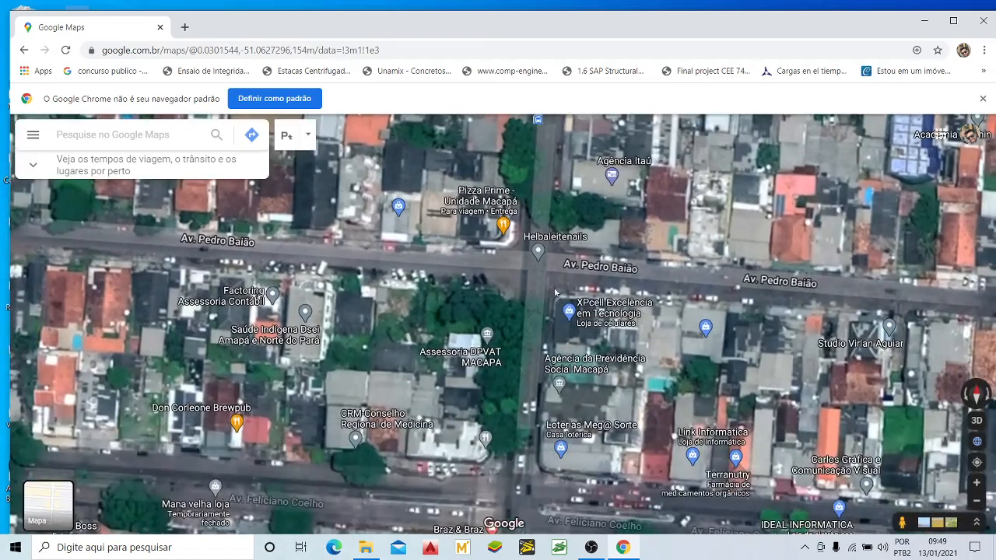
drag(549, 359, 566, 231)
drag(554, 420, 552, 272)
scroll(552, 273, down, 2)
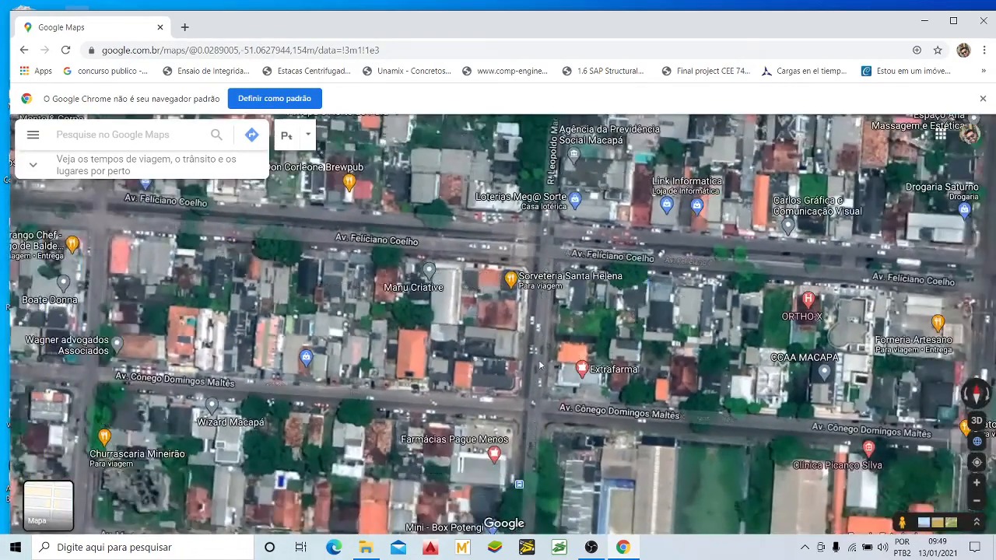
drag(536, 412, 532, 336)
scroll(532, 389, up, 2)
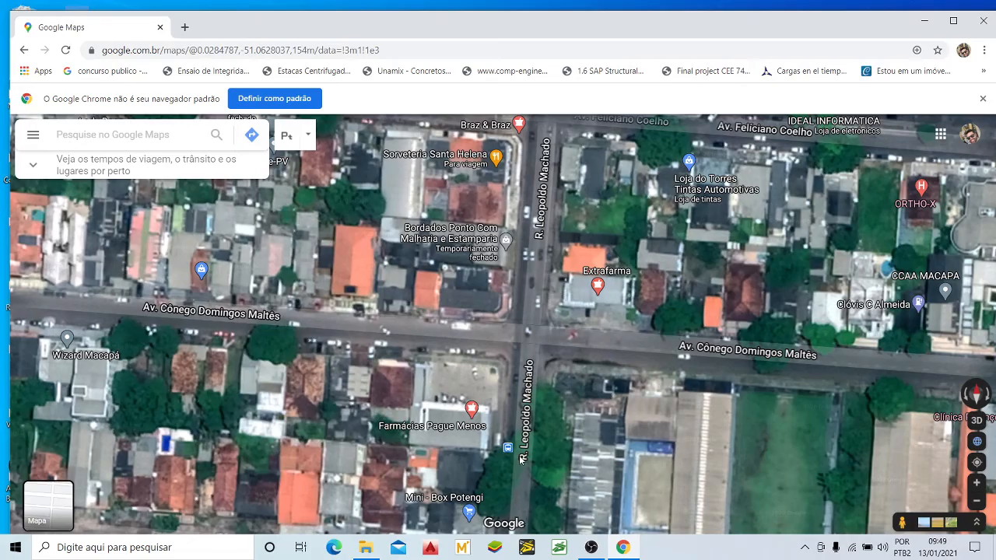
scroll(563, 402, down, 1)
drag(564, 402, 555, 288)
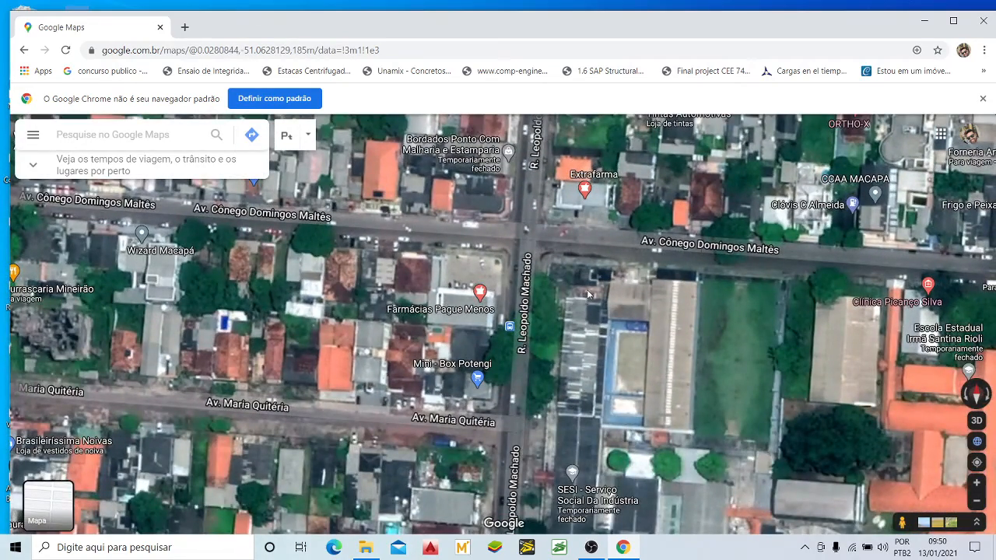
Step: Follow R. Leopoldo Machado back north to Av. Antônio Coelho de Carvalho and examine the blocks around Macapá Shopping
drag(589, 294, 576, 359)
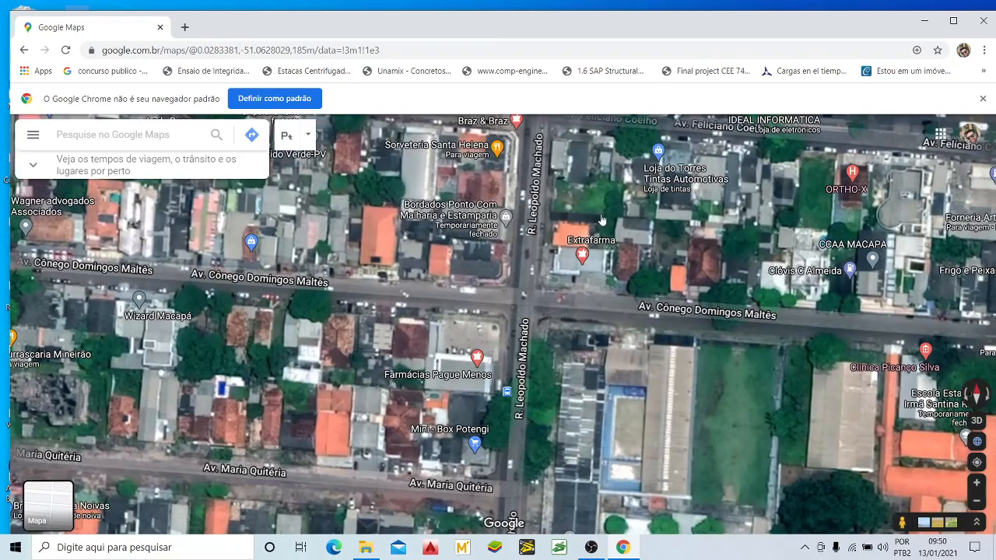
drag(600, 220, 588, 333)
scroll(588, 332, down, 2)
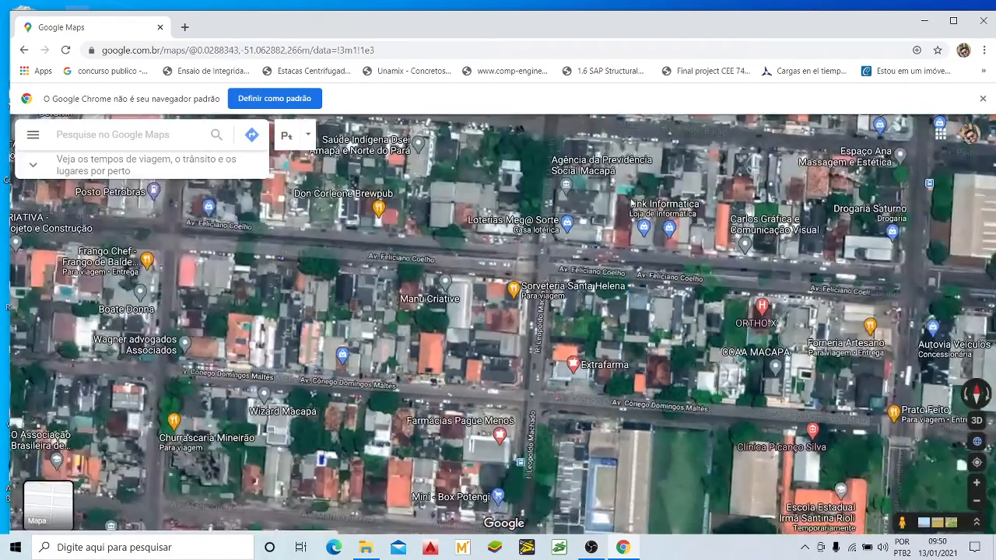
drag(631, 202, 620, 285)
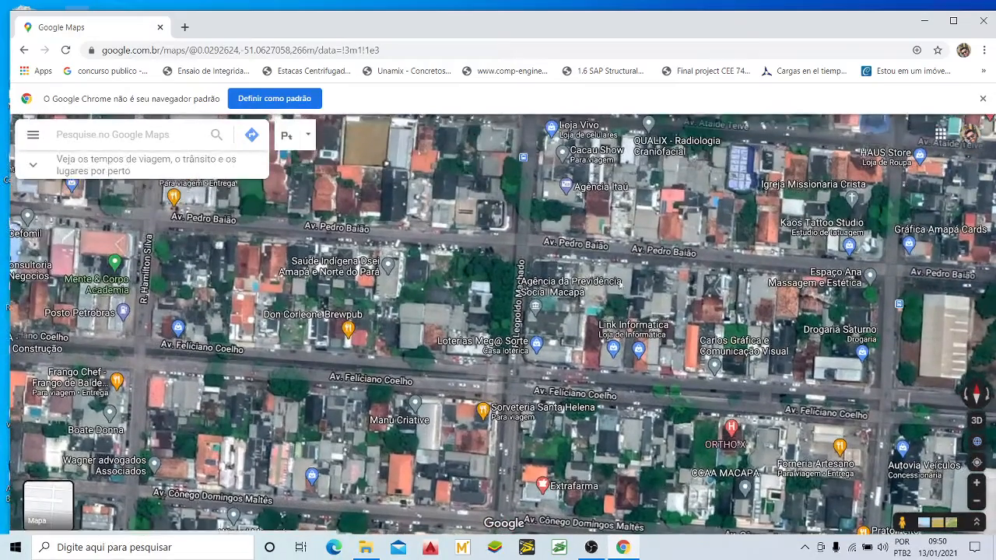
drag(655, 184, 639, 315)
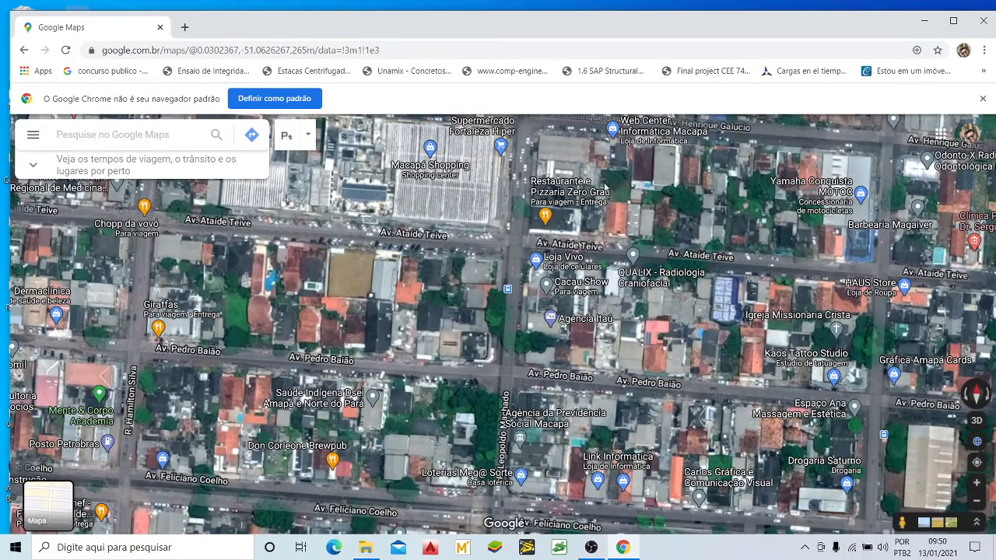
drag(605, 186, 585, 343)
drag(676, 198, 661, 268)
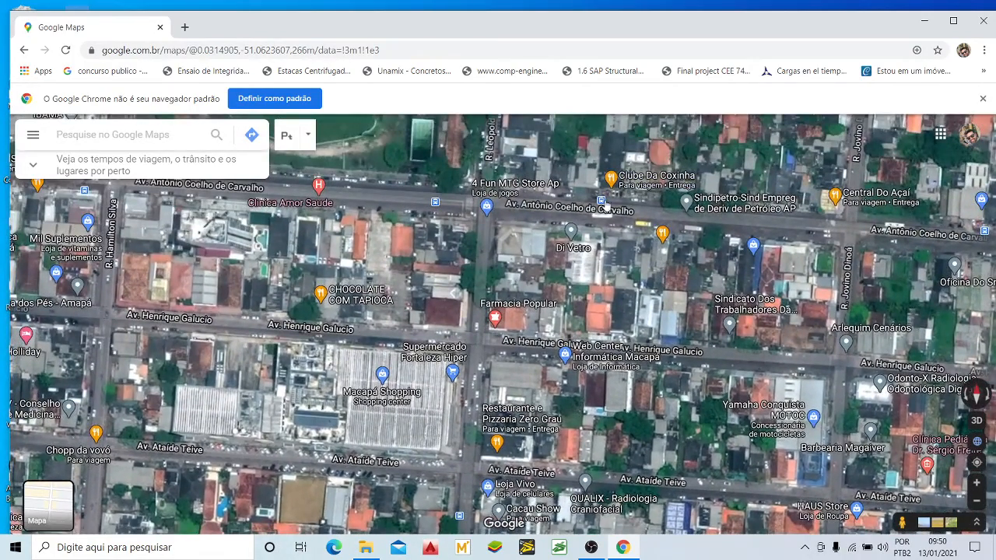
scroll(605, 207, up, 2)
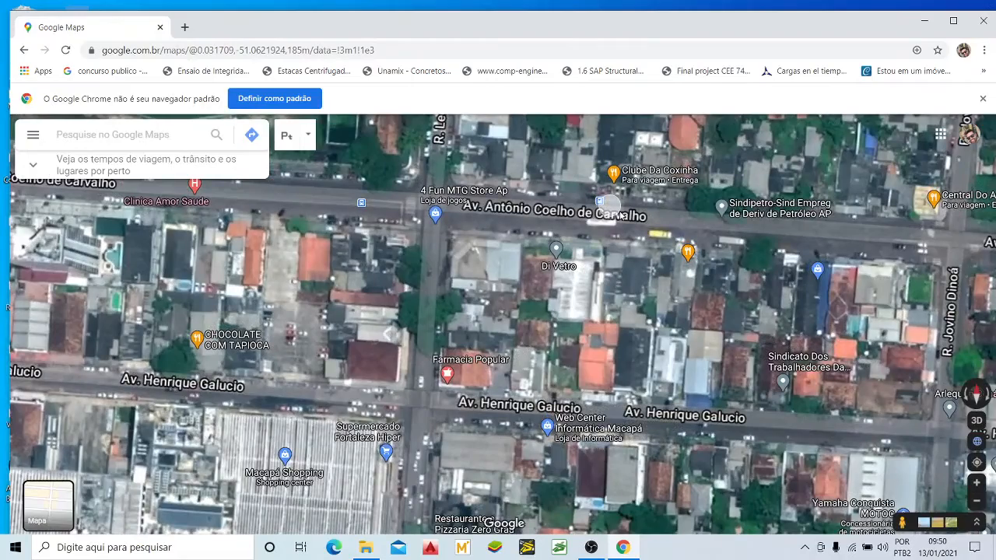
drag(632, 273, 697, 259)
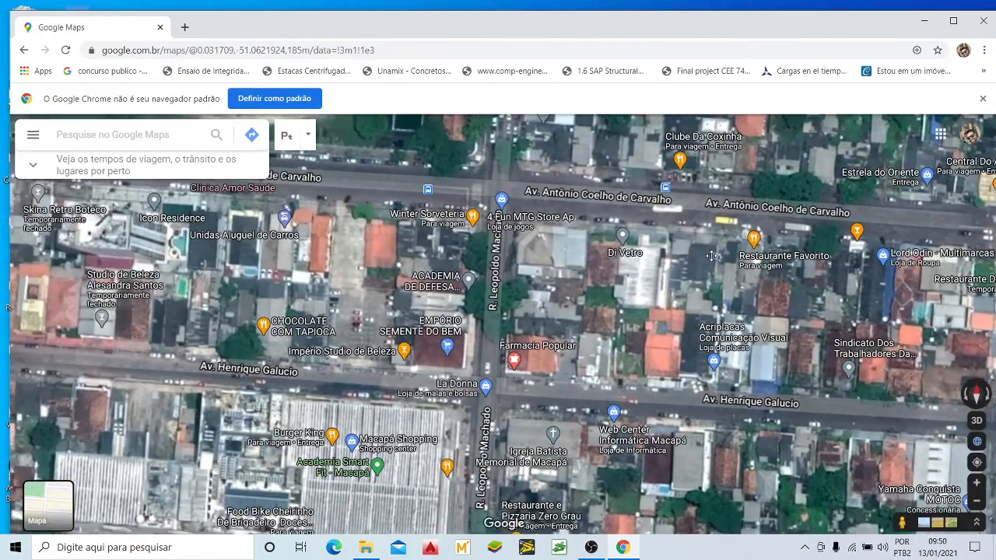
scroll(537, 275, down, 1)
drag(530, 260, 523, 235)
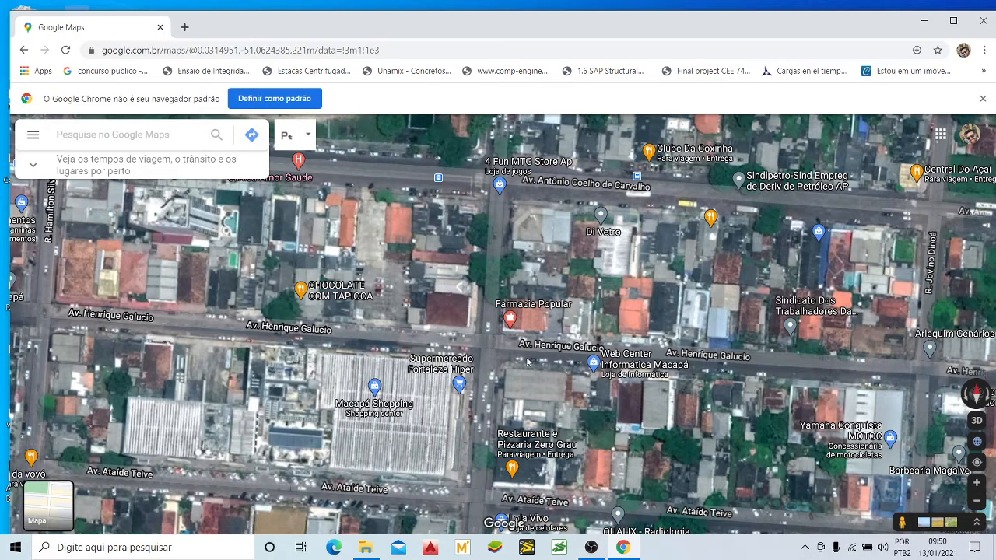
drag(560, 257, 571, 257)
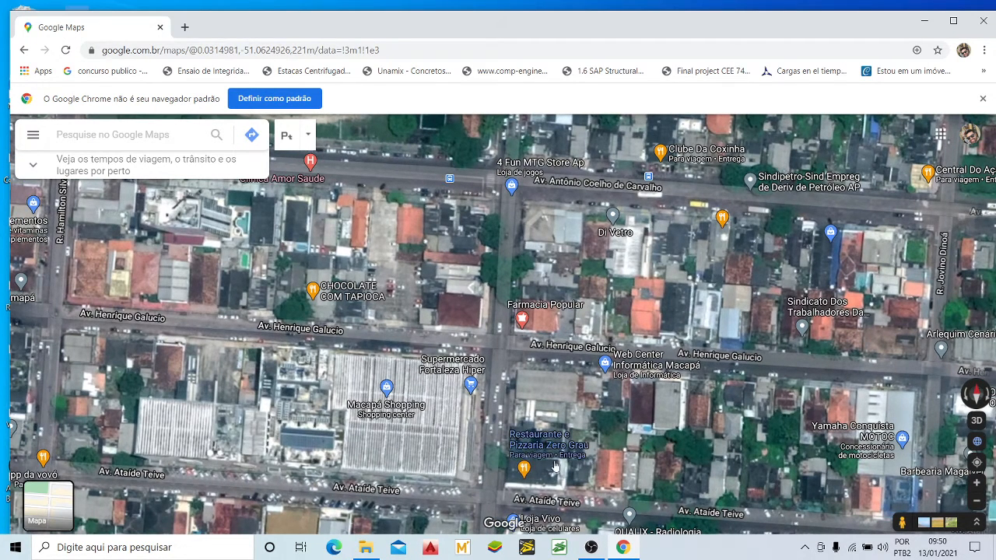
Step: Switch to NETEDIT and open the recent network caso1.net.xml
click(526, 548)
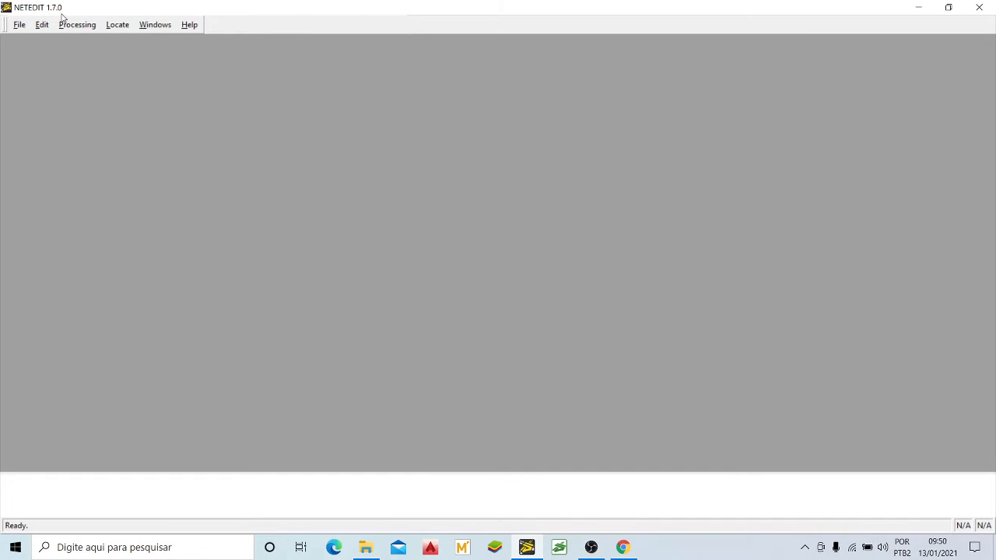
click(19, 25)
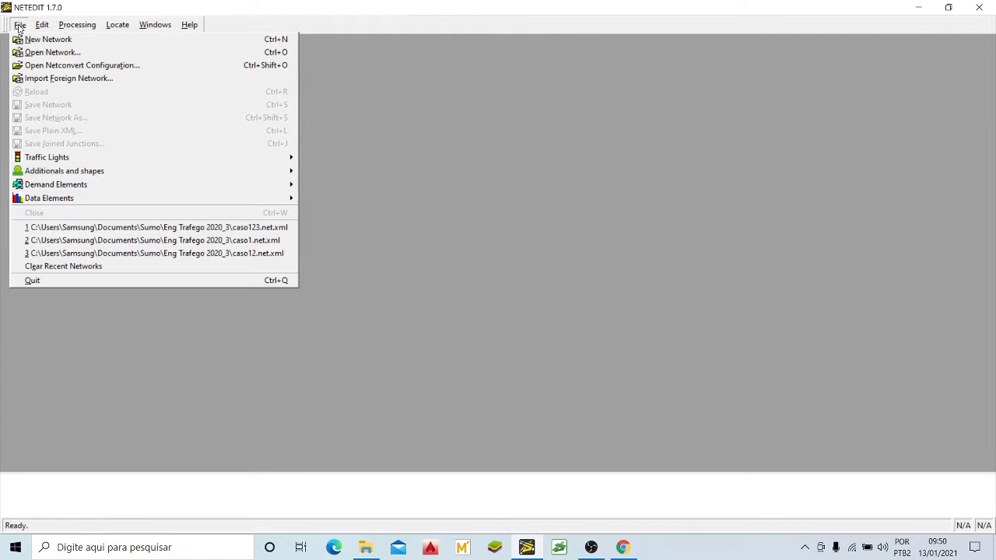
click(113, 246)
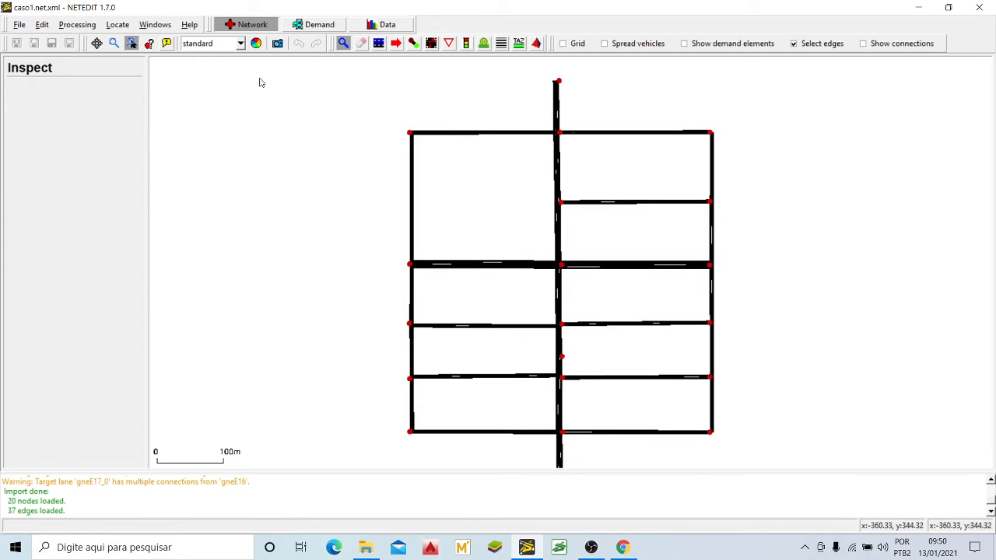
Step: Load the background decals from caso1.xml in the view settings to place the satellite image behind the network
click(256, 43)
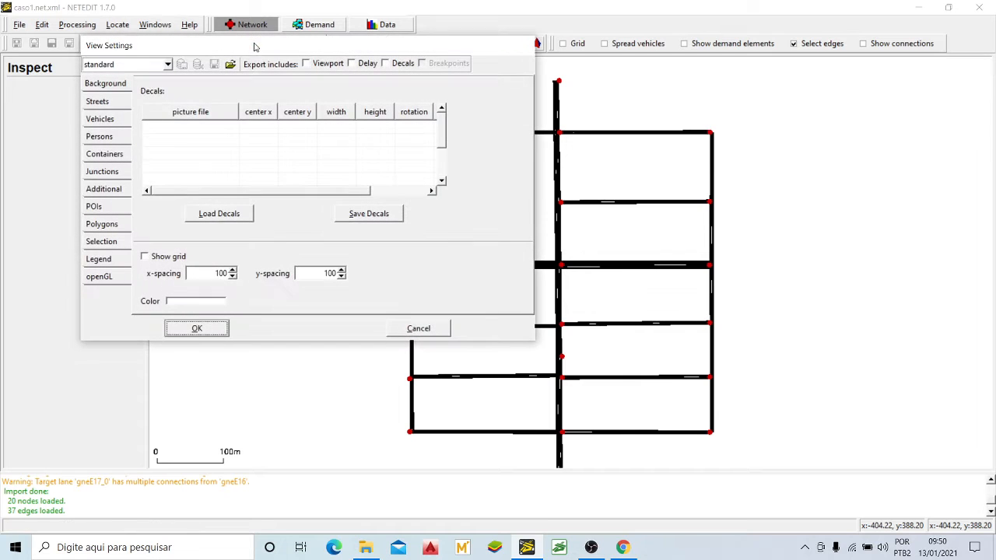
click(222, 215)
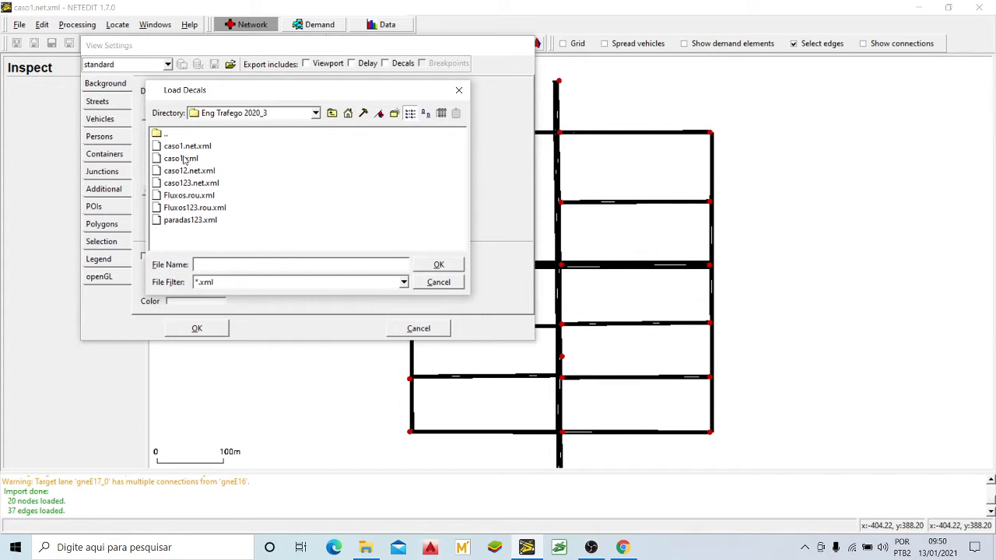
click(184, 159)
click(439, 265)
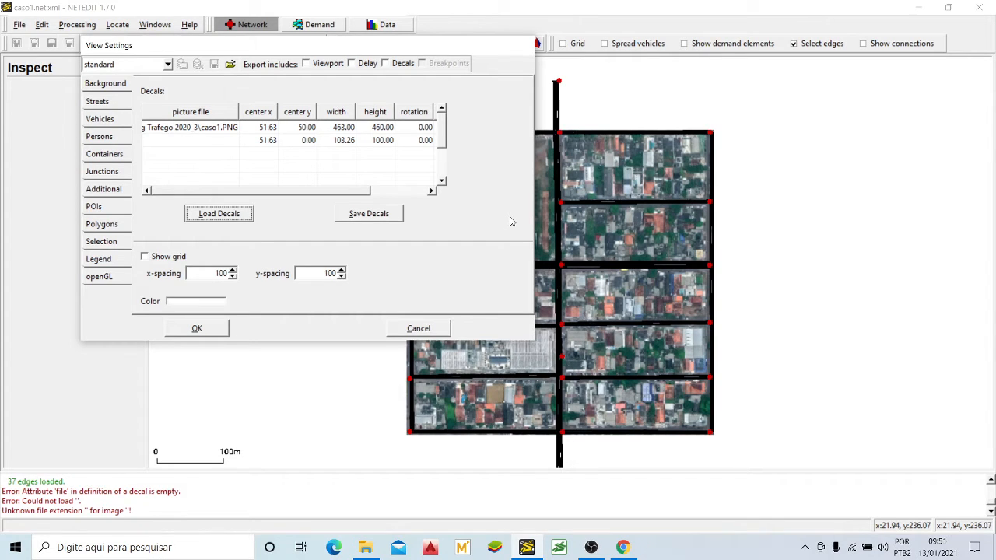
Step: Apply the decal settings and locate the stretch of Av. Antônio Coelho de Carvalho just east of R. Leopoldo Machado in the network
click(212, 331)
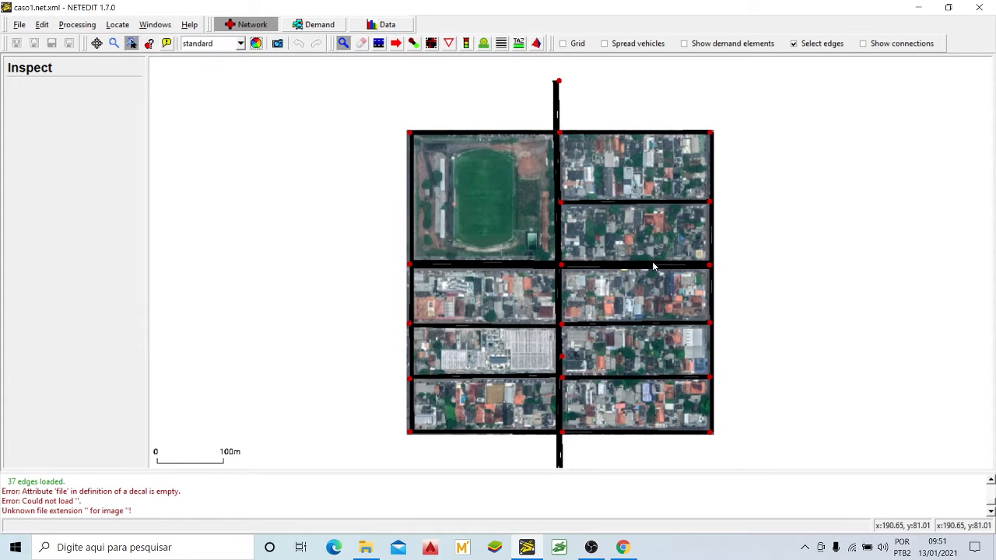
scroll(591, 259, up, 8)
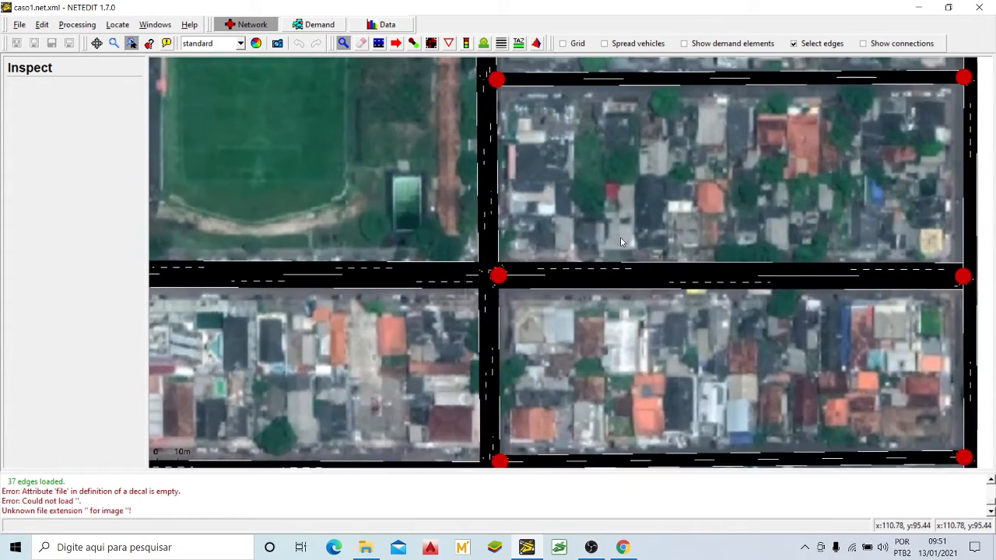
drag(620, 242, 646, 242)
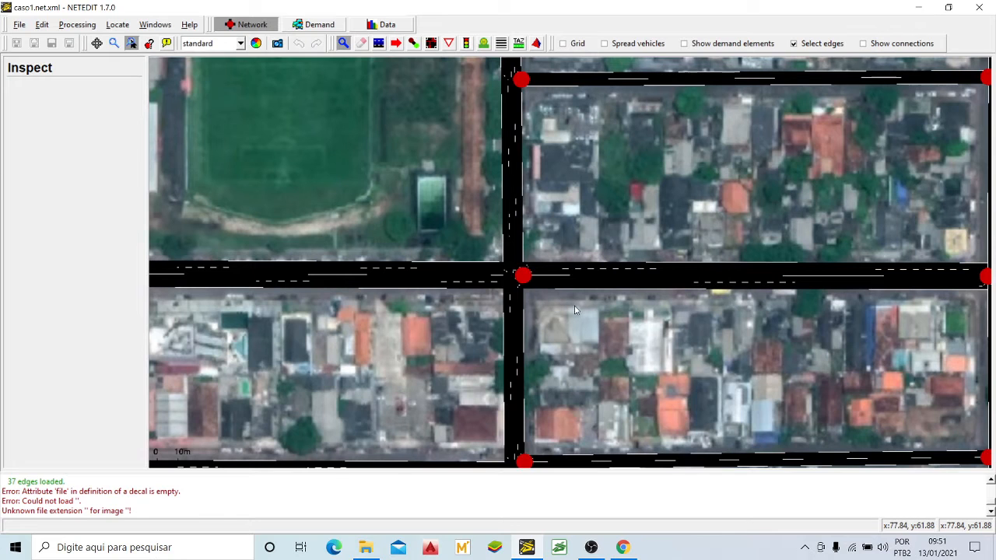
drag(575, 310, 564, 288)
scroll(541, 289, down, 2)
scroll(633, 272, up, 3)
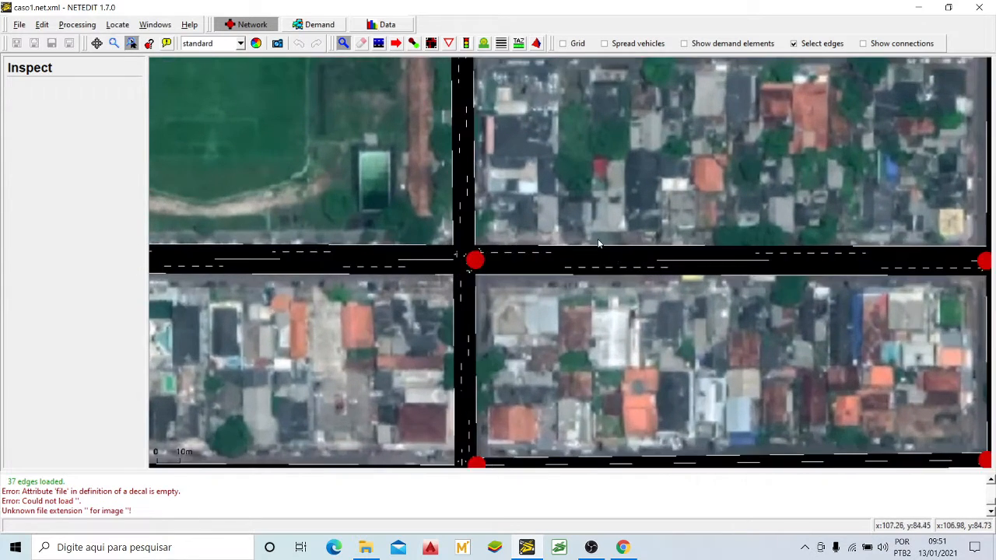
scroll(598, 243, up, 3)
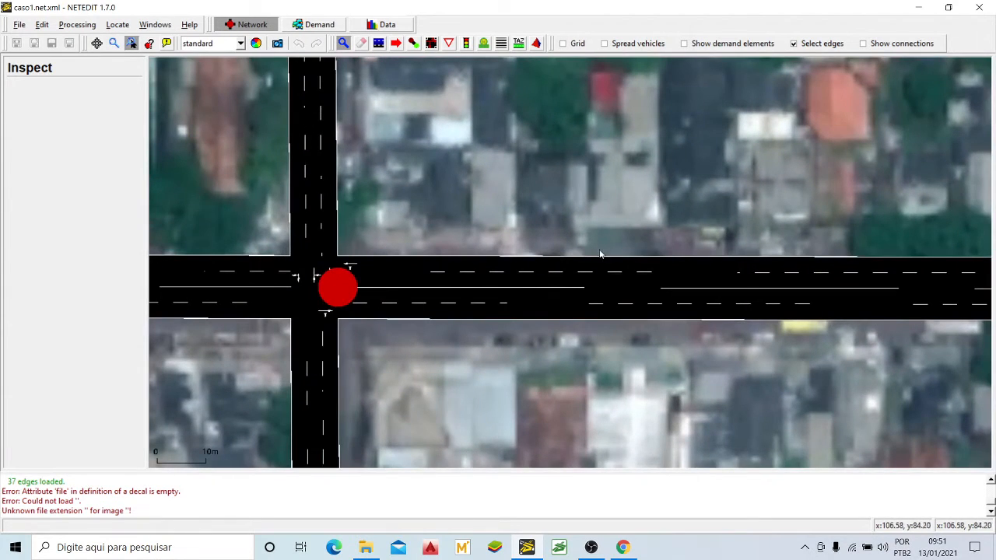
scroll(581, 252, down, 1)
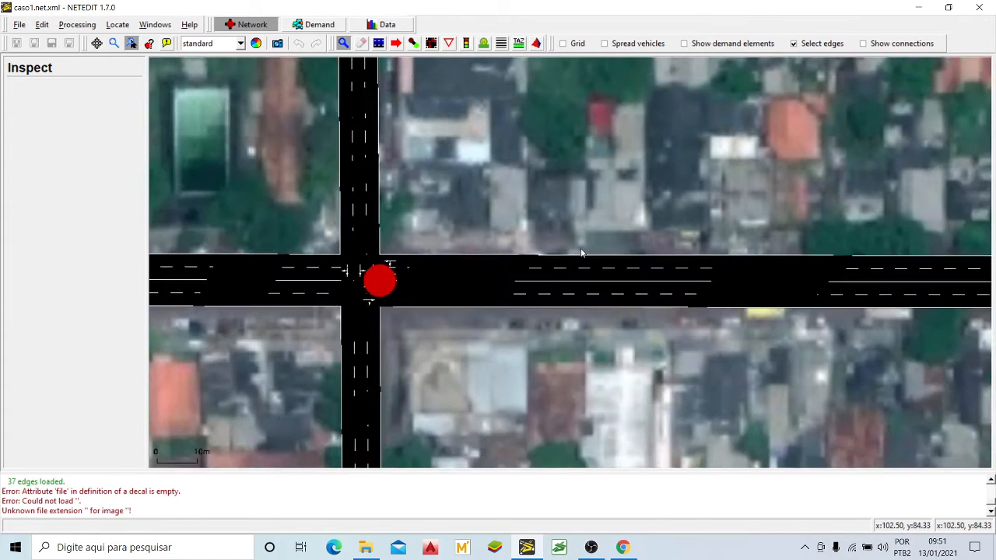
scroll(581, 252, down, 1)
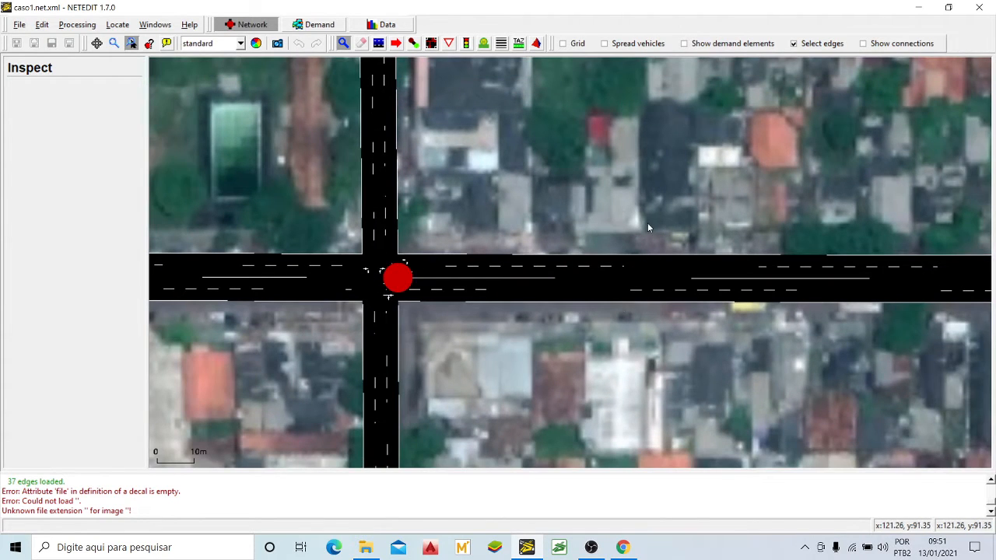
Step: Compare the bus stop location on Av. Antônio Coelho de Carvalho in Google Maps with the same stretch in NETEDIT
click(631, 540)
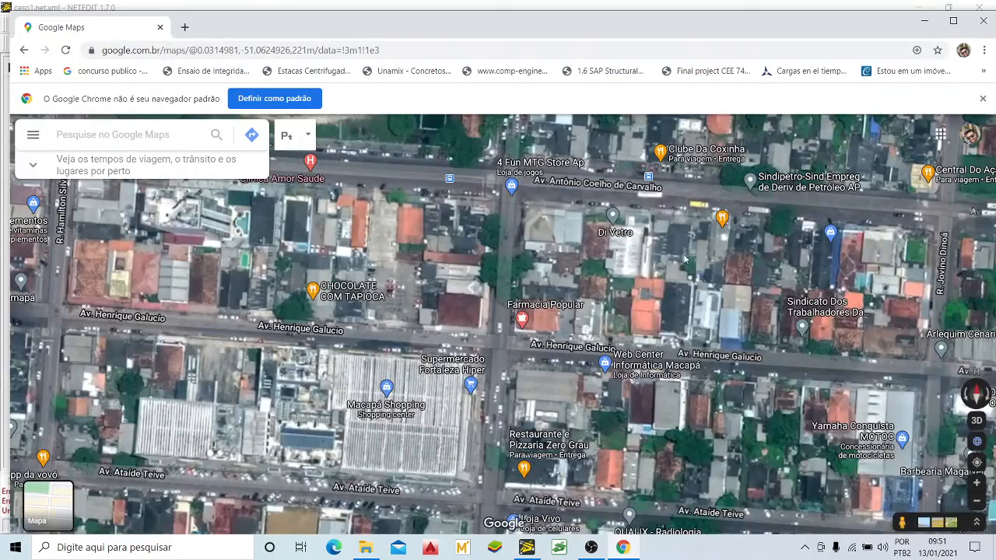
scroll(683, 258, up, 3)
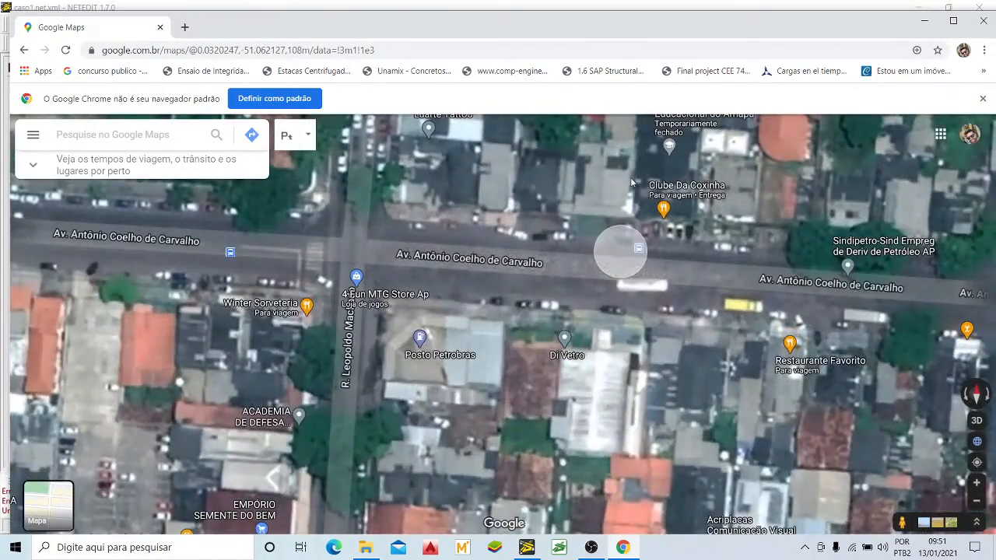
scroll(631, 181, down, 2)
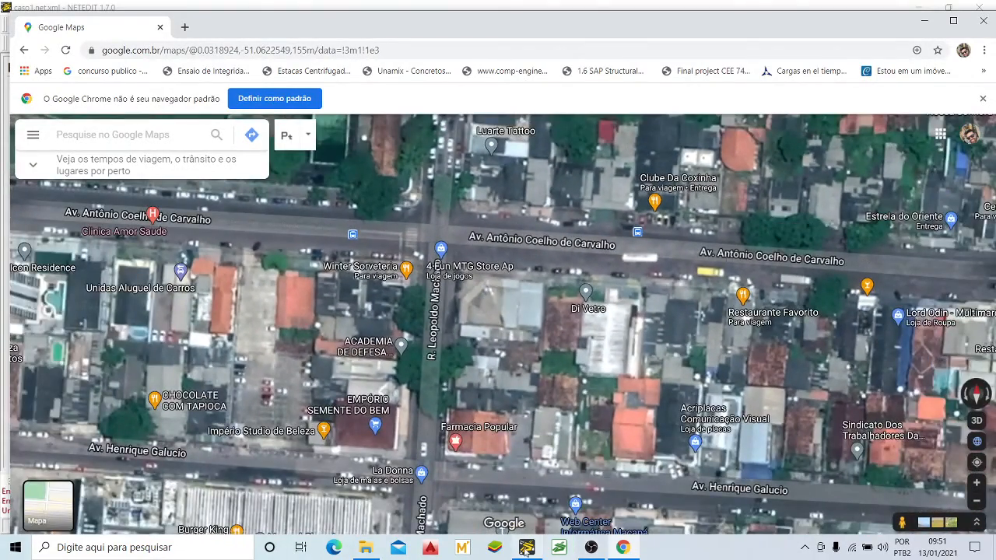
click(525, 550)
drag(658, 219, 635, 284)
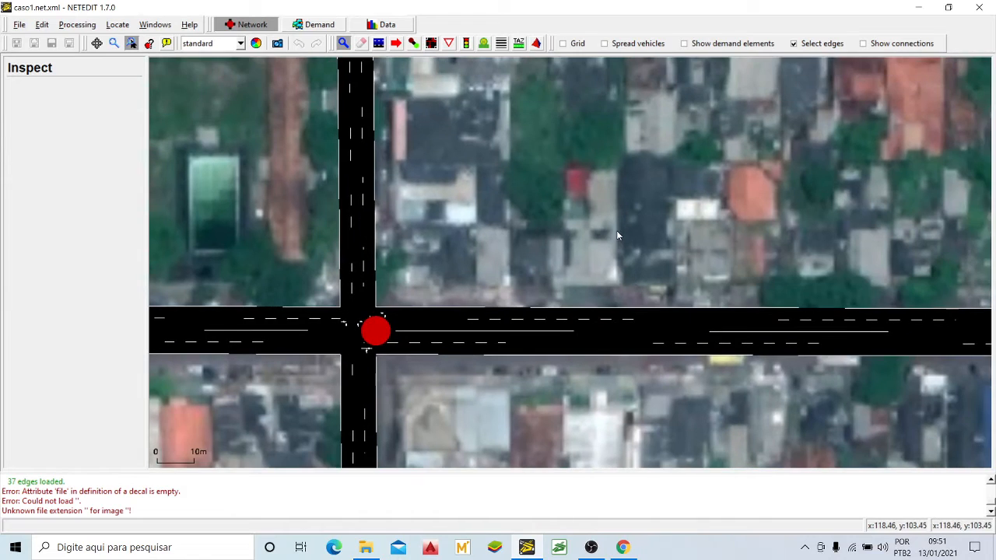
click(623, 547)
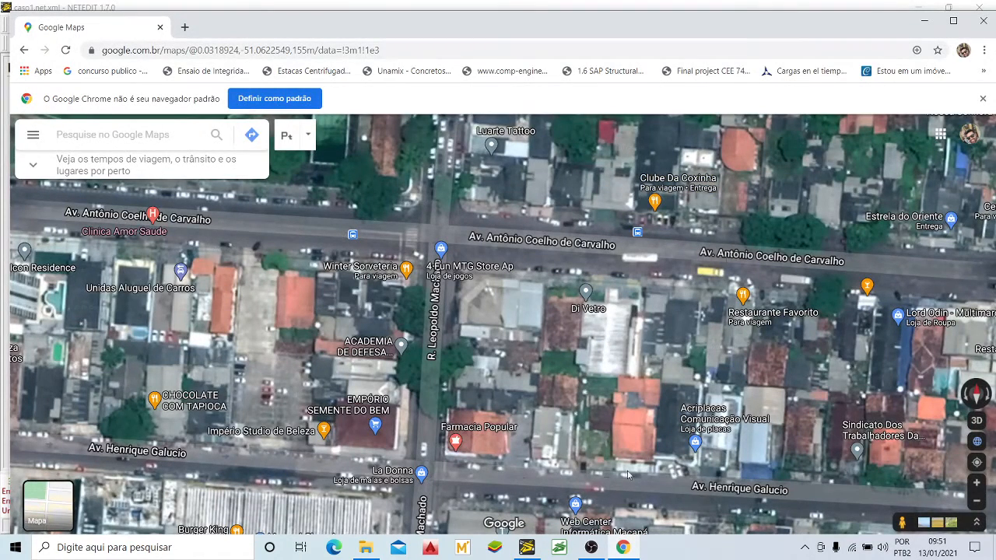
click(527, 547)
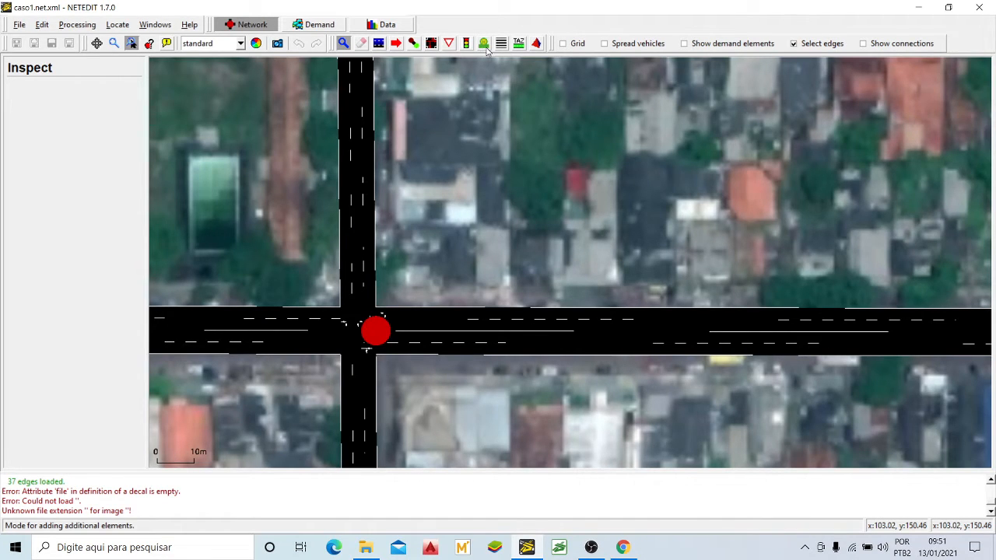
Step: Place a 10 m busStop, reference left, on the avenue's north side east of R. Leopoldo Machado and inspect its attributes
click(484, 44)
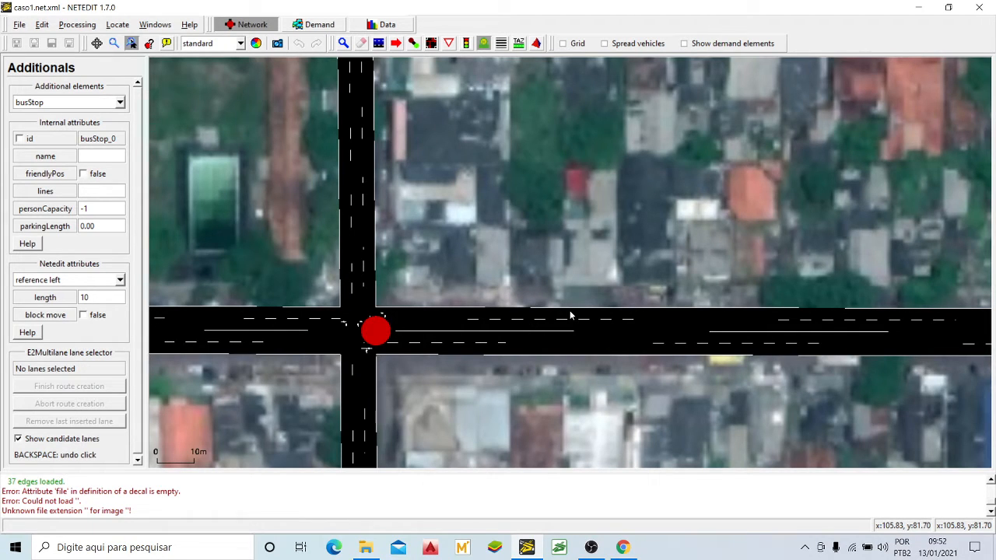
click(618, 315)
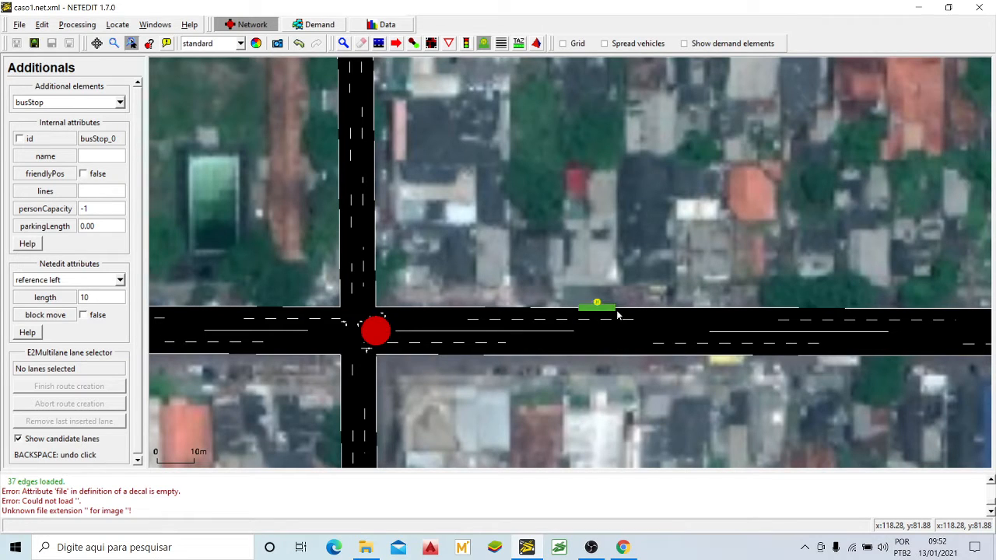
scroll(616, 317, up, 3)
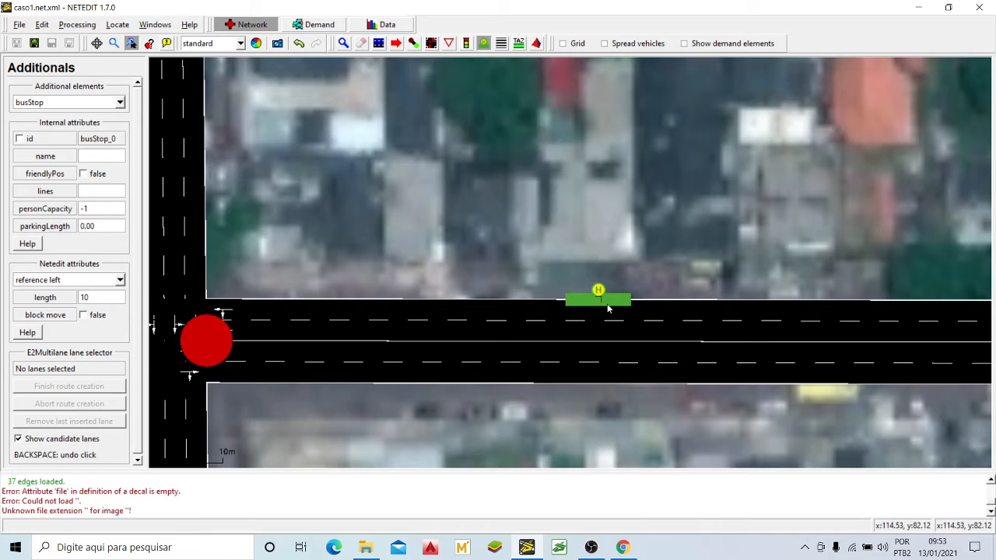
scroll(632, 281, down, 1)
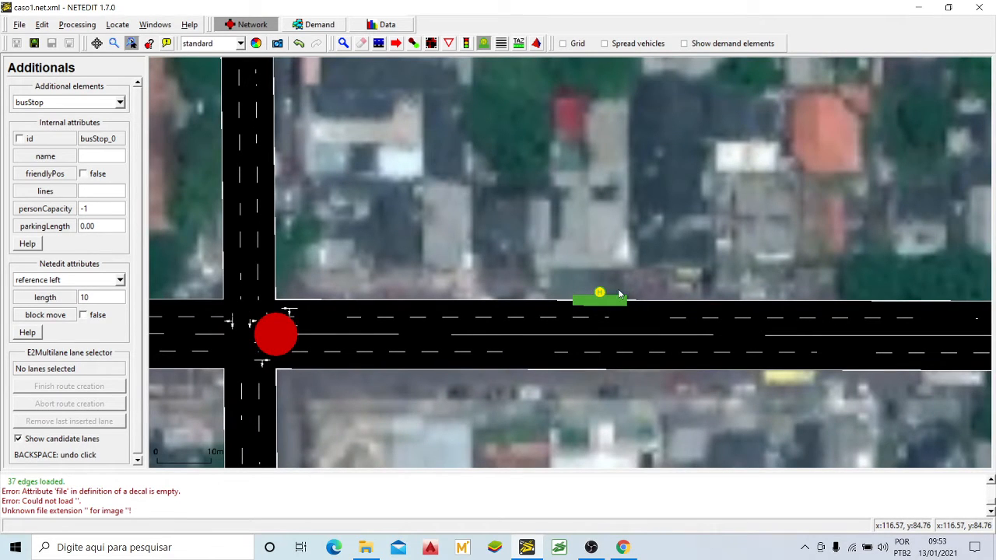
scroll(618, 289, down, 1)
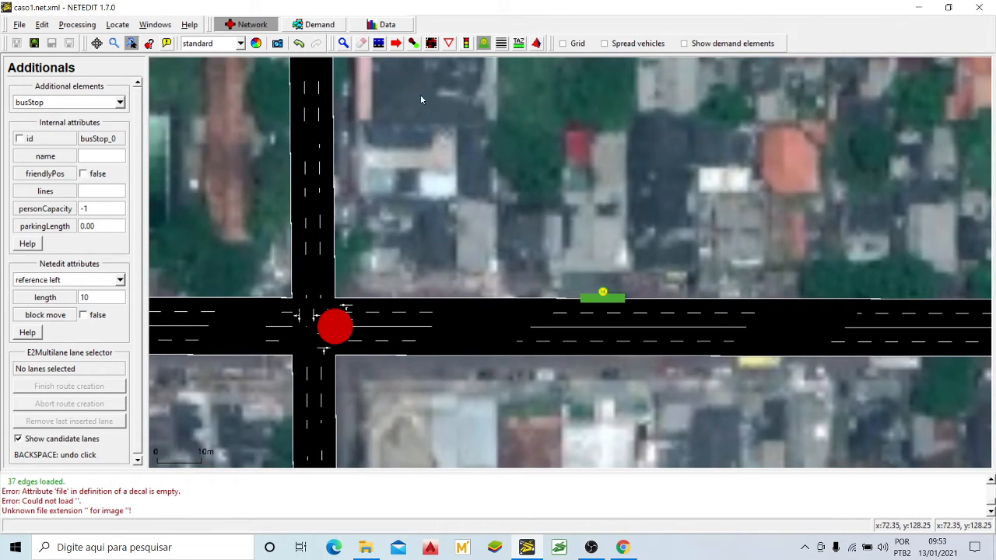
click(342, 44)
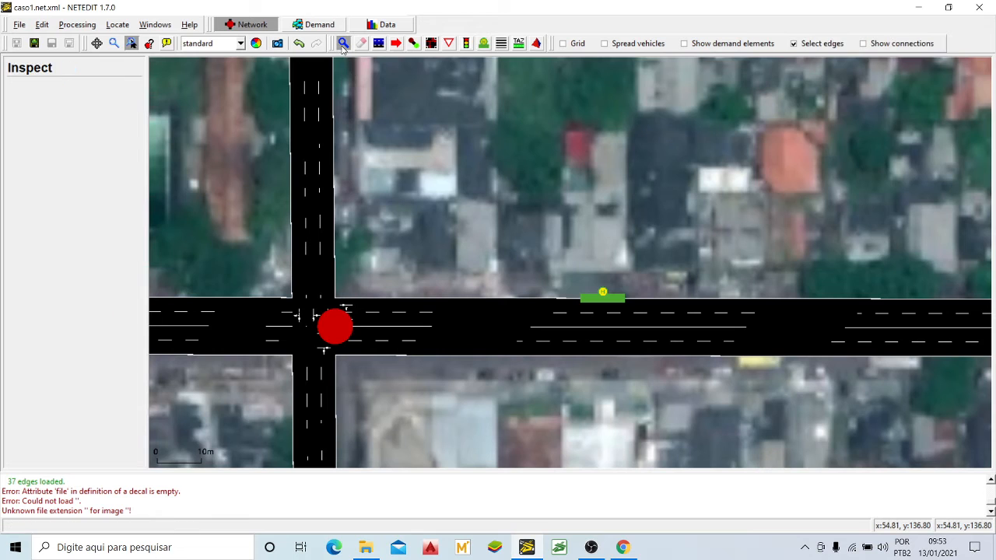
click(593, 300)
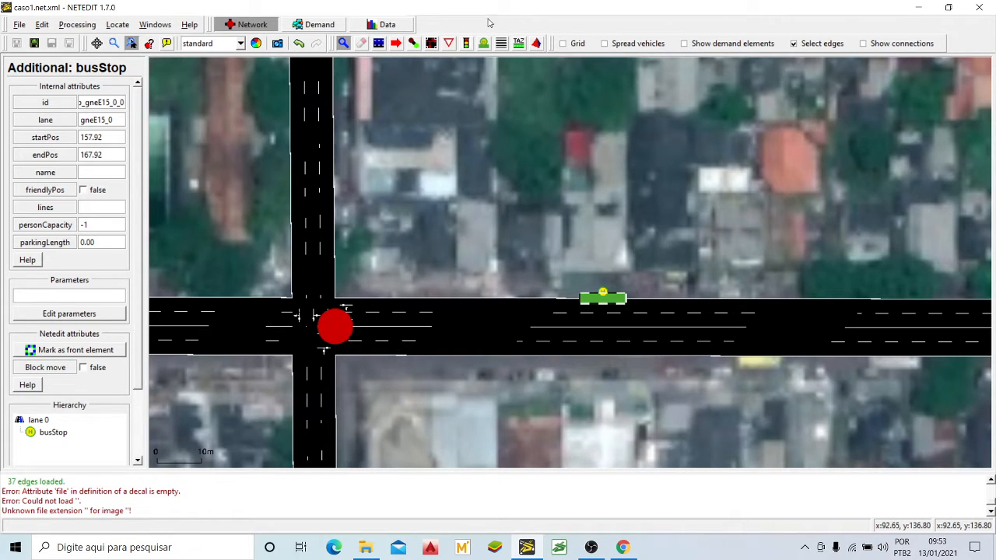
Step: Place another 10 m busStop, reference left, on the west side of R. Leopoldo Machado, just south of Av. Ataíde Teive
click(483, 44)
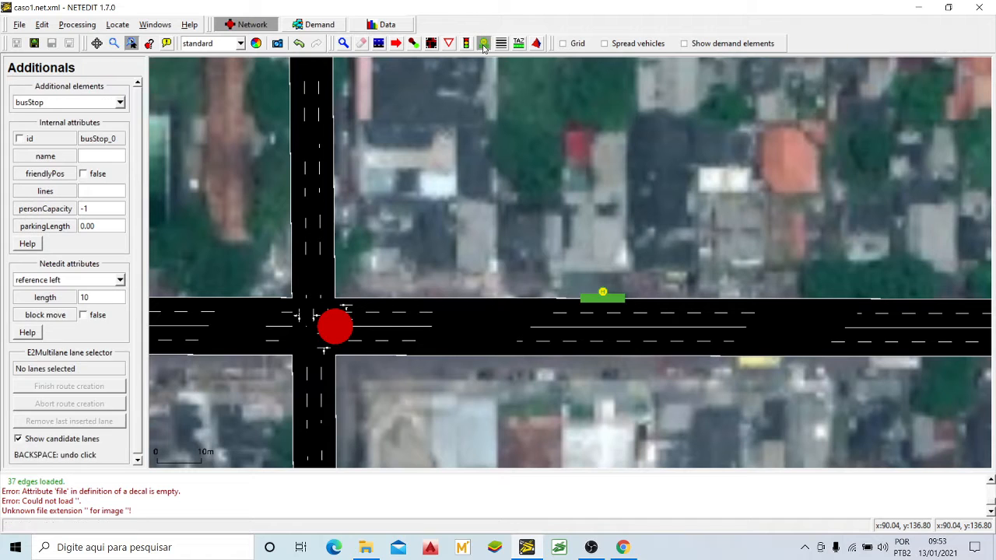
scroll(496, 194, down, 5)
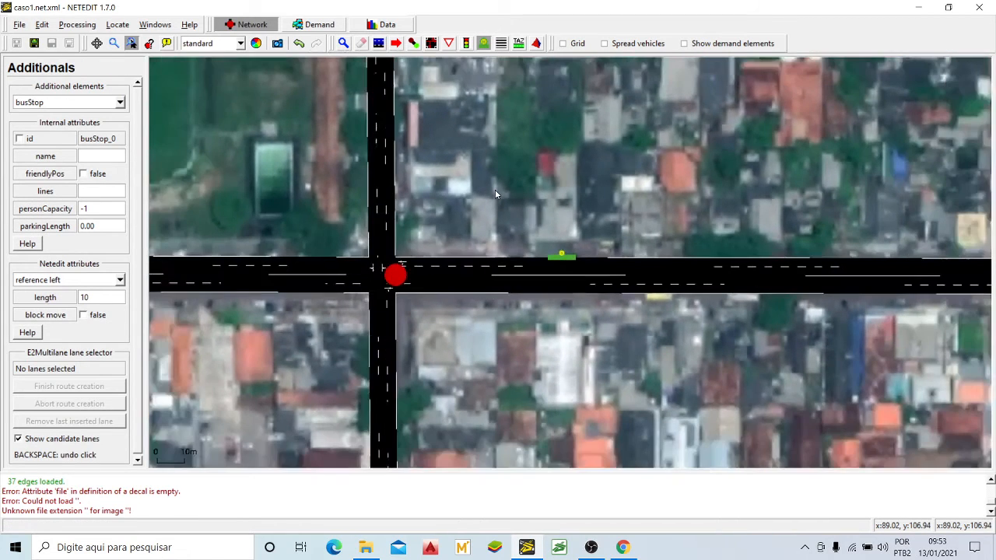
drag(496, 398, 576, 161)
scroll(512, 187, down, 3)
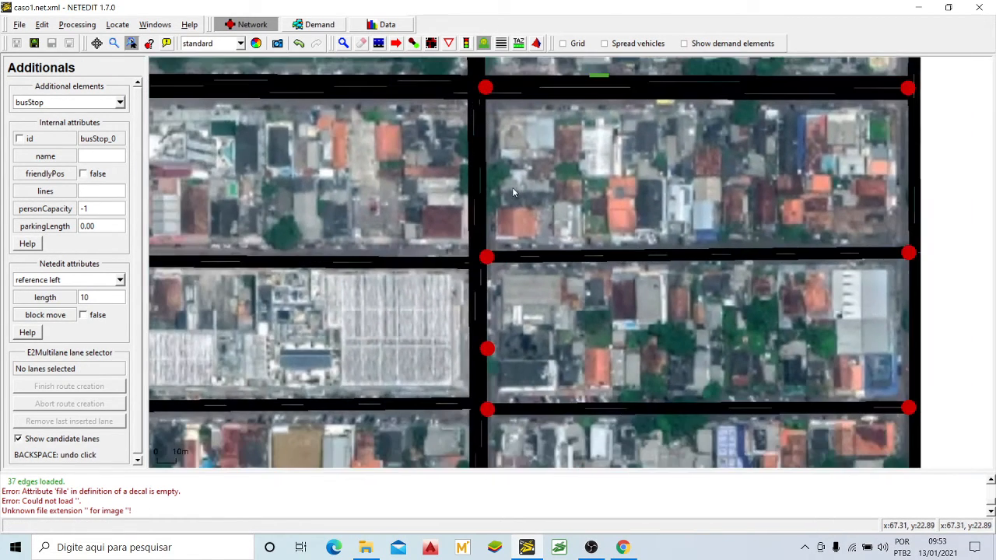
drag(547, 341, 535, 163)
scroll(464, 294, up, 5)
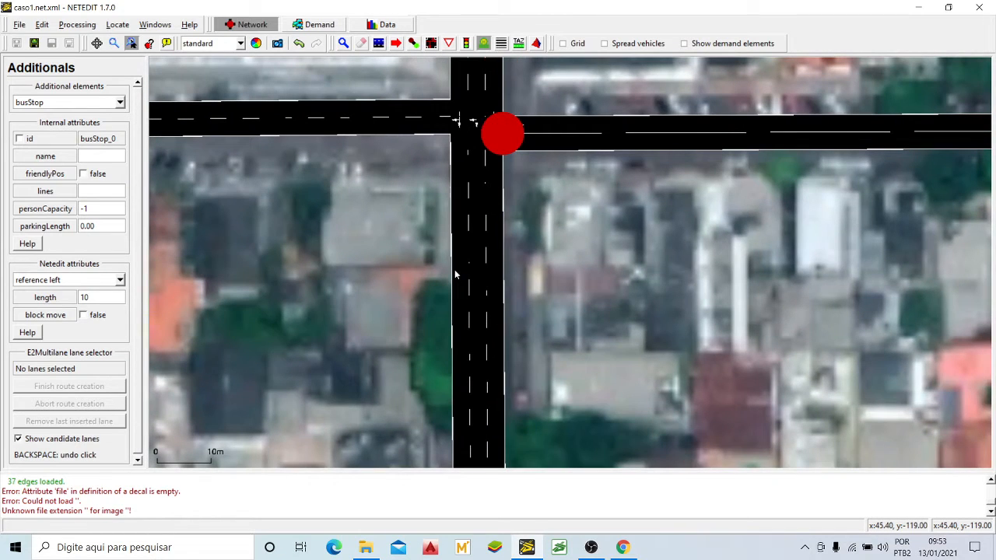
click(456, 277)
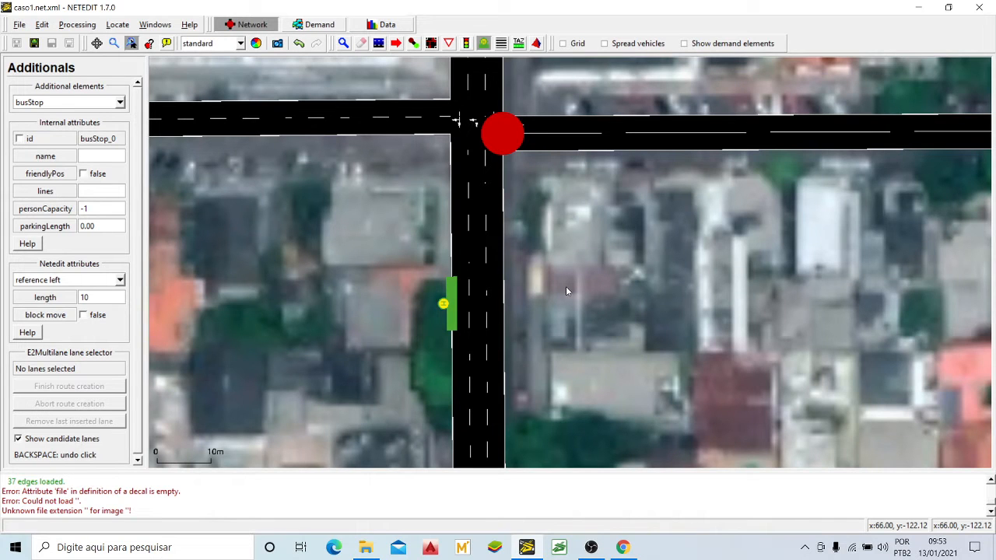
scroll(548, 296, down, 4)
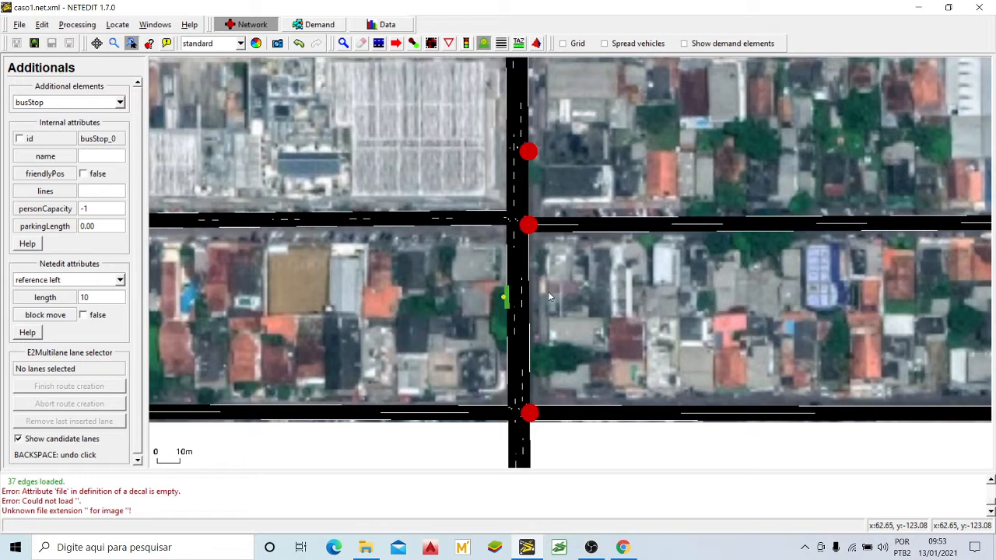
scroll(513, 315, up, 4)
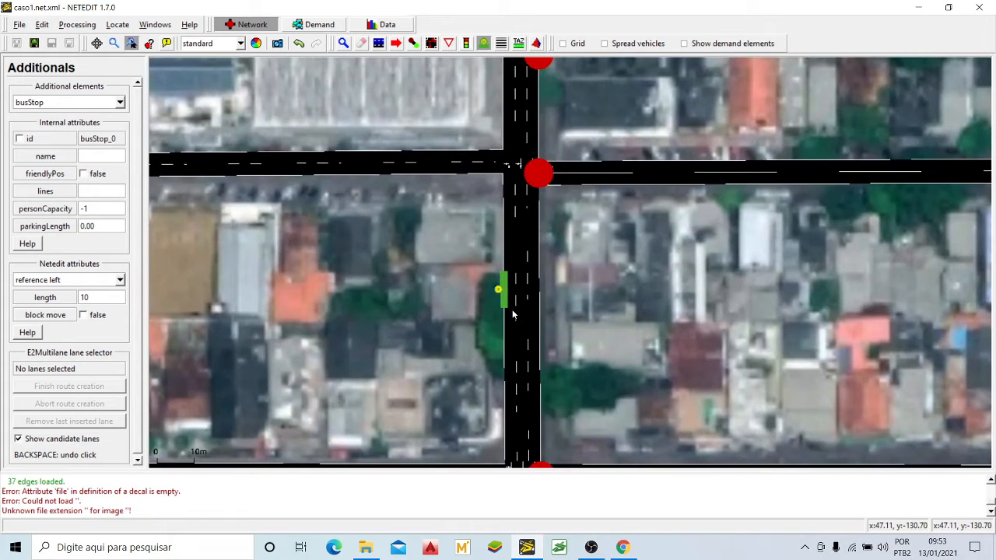
scroll(512, 314, down, 6)
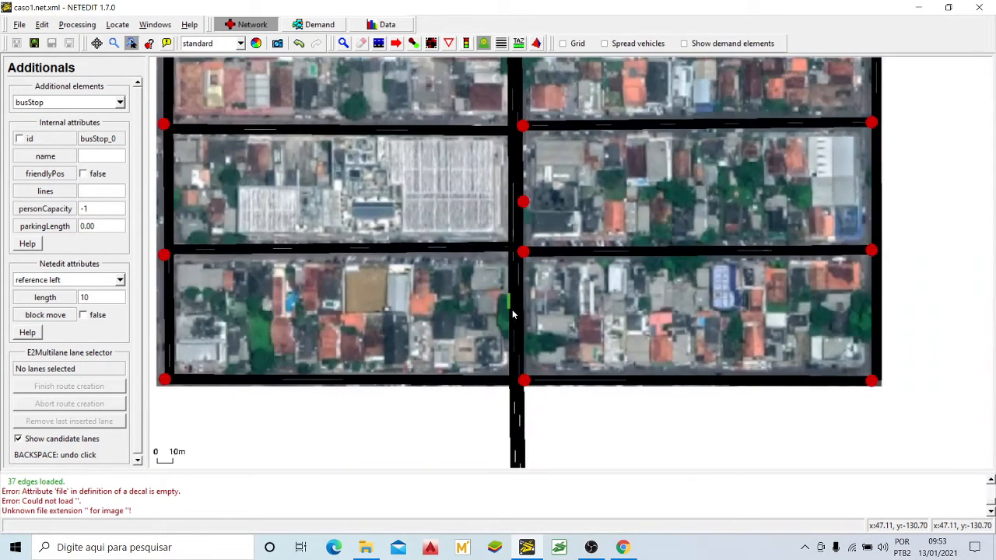
drag(593, 186, 563, 293)
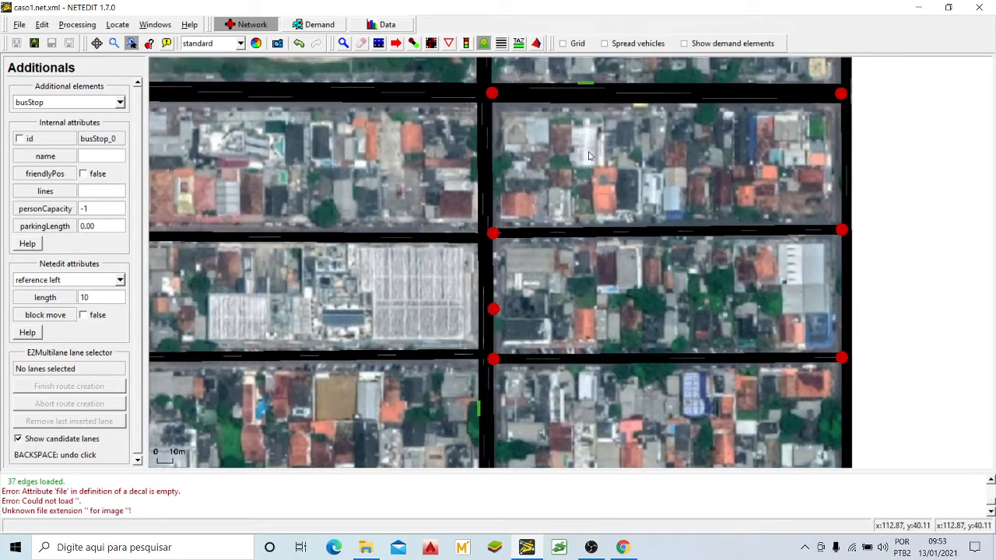
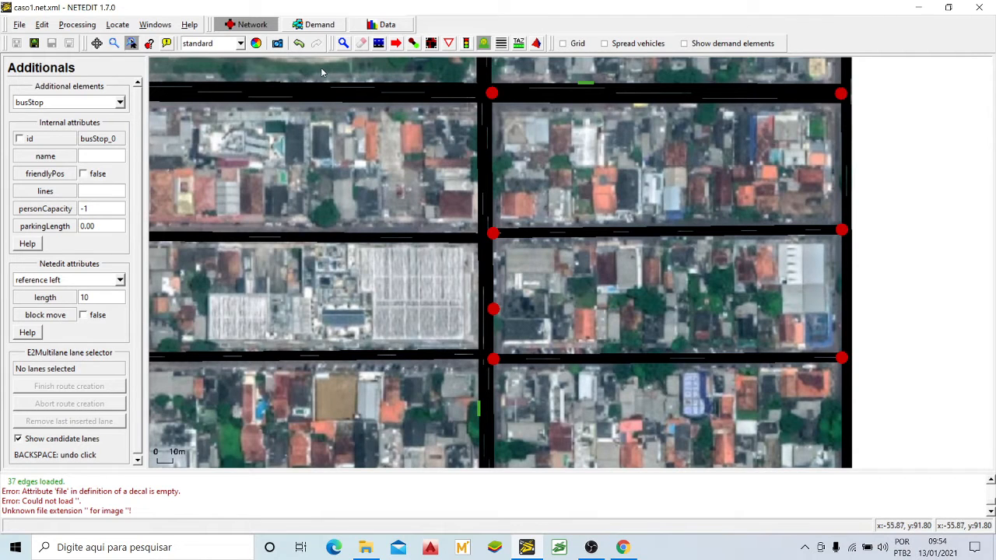
Step: Save the network's additional elements as Paradas.add.xml in the Eng Trafego 2020_3 folder
click(19, 25)
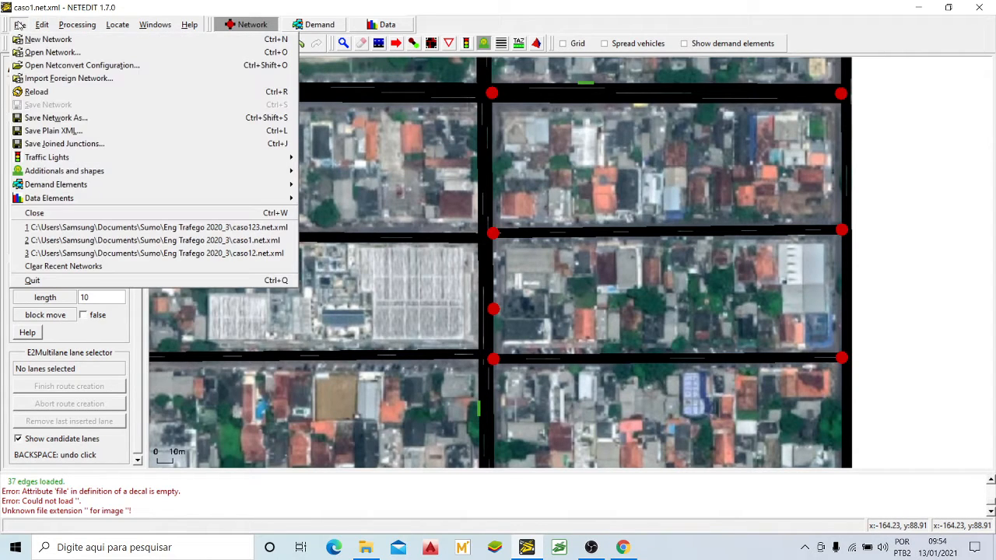
mouse_move(41, 174)
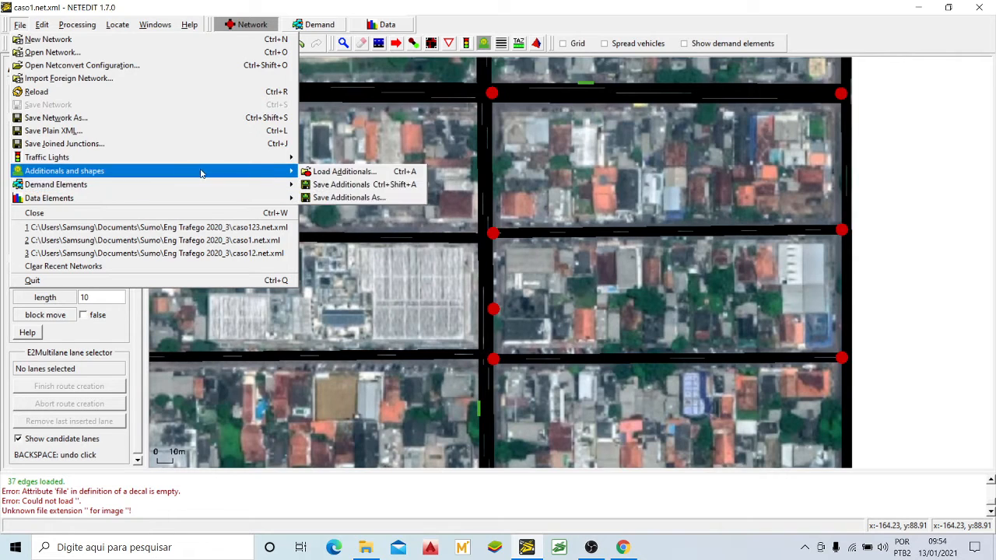
click(343, 187)
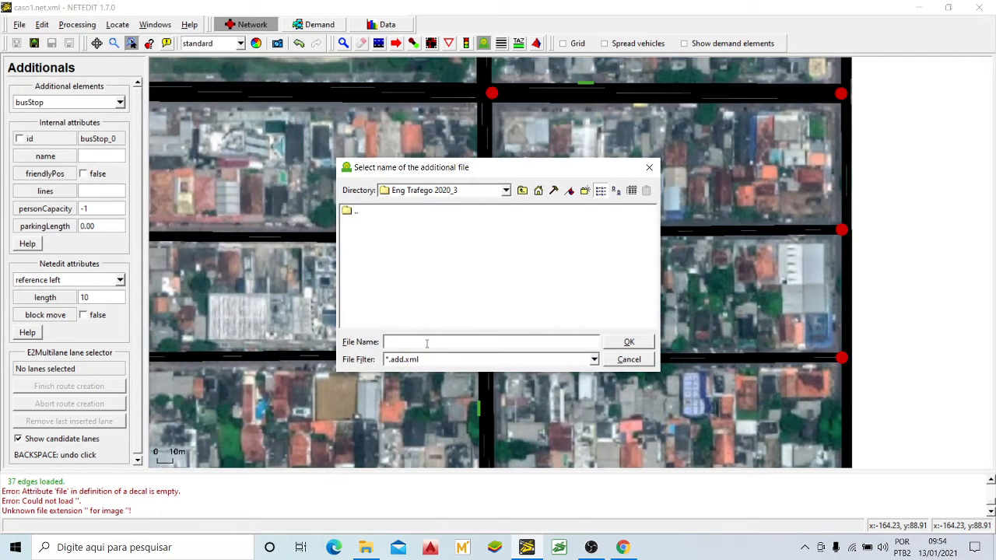
text(Paradas)
click(435, 360)
click(414, 361)
click(614, 344)
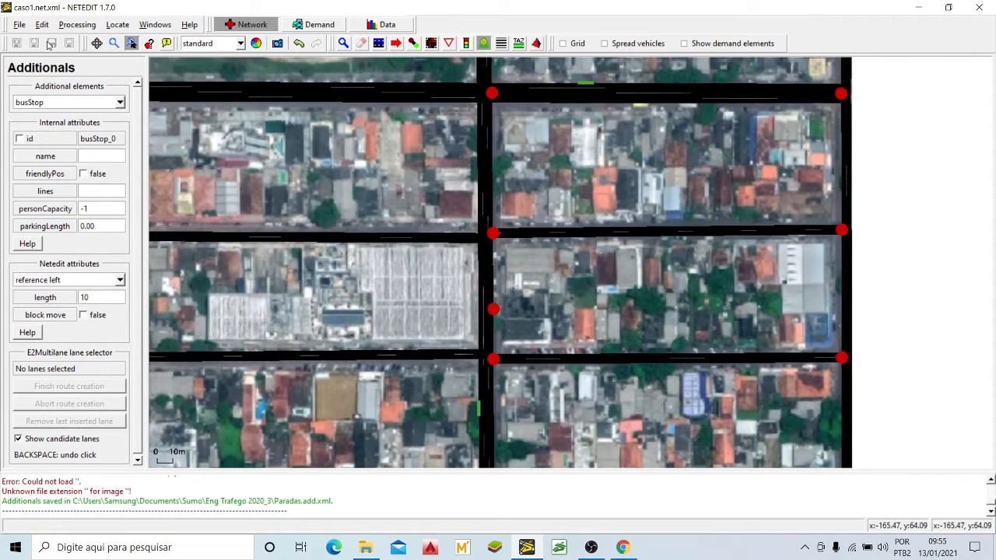
Step: Quit NETEDIT, minimize Google Maps and open the Eng Trafego 2020_3 folder in File Explorer
click(23, 25)
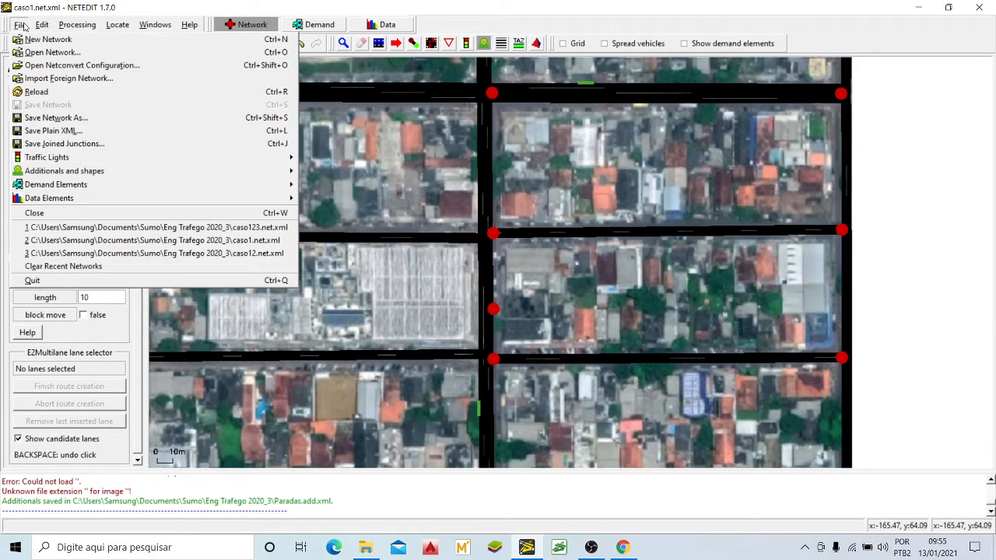
click(77, 281)
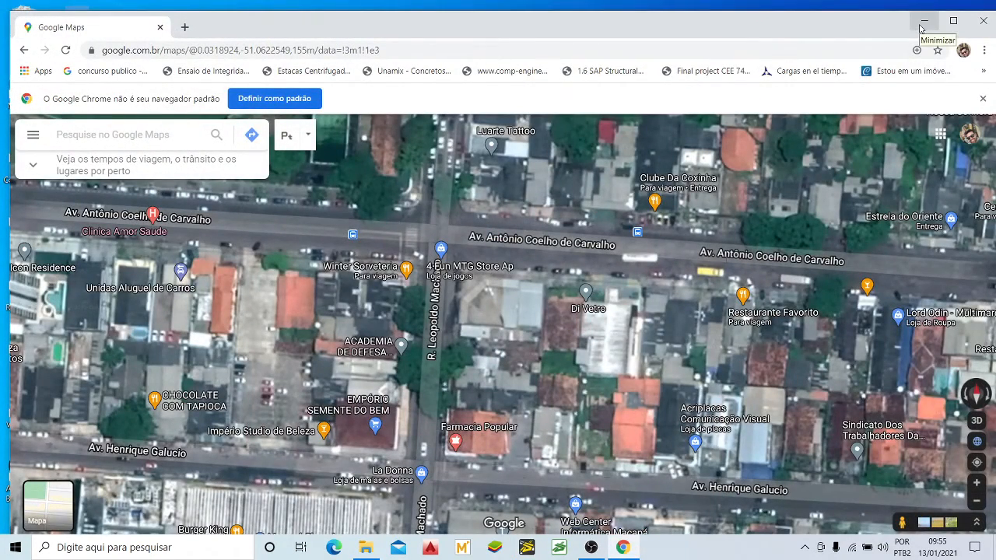
click(922, 21)
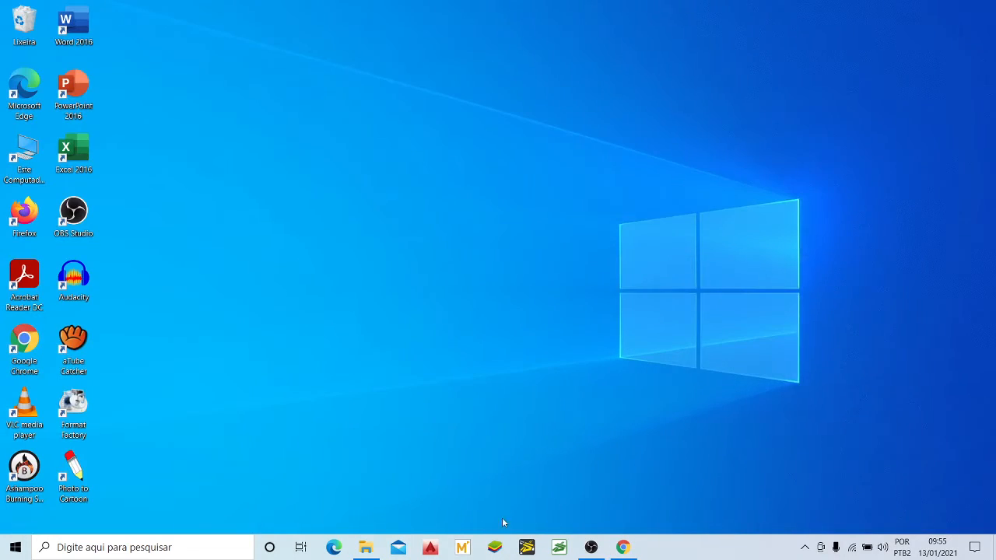
click(366, 546)
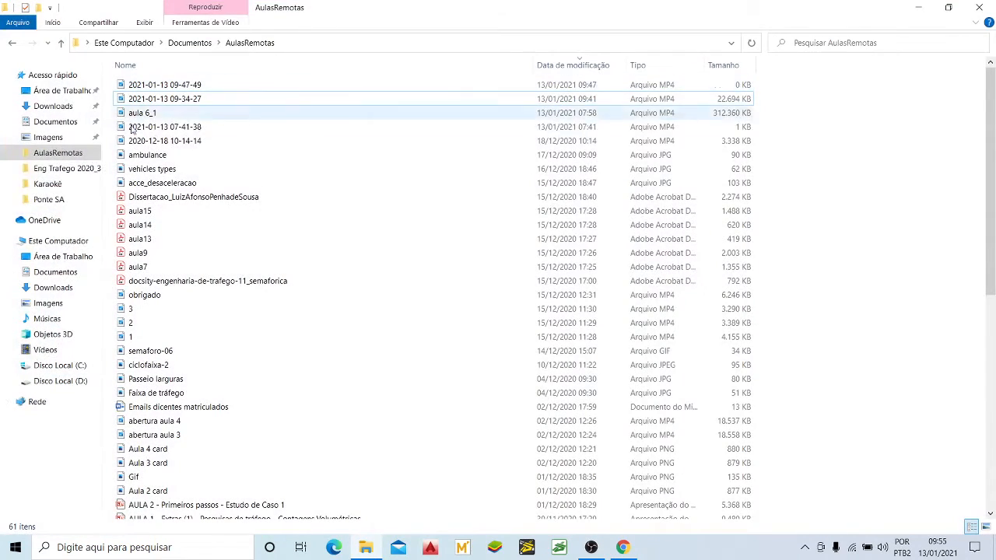
click(63, 170)
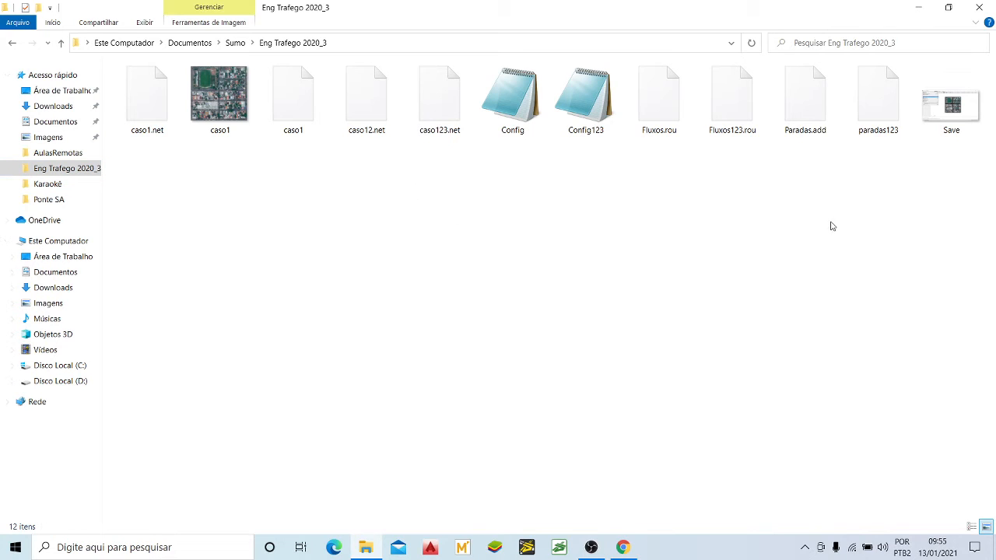
Step: Open the Paradas.add file in Notepad (Bloco de Notas)
click(812, 116)
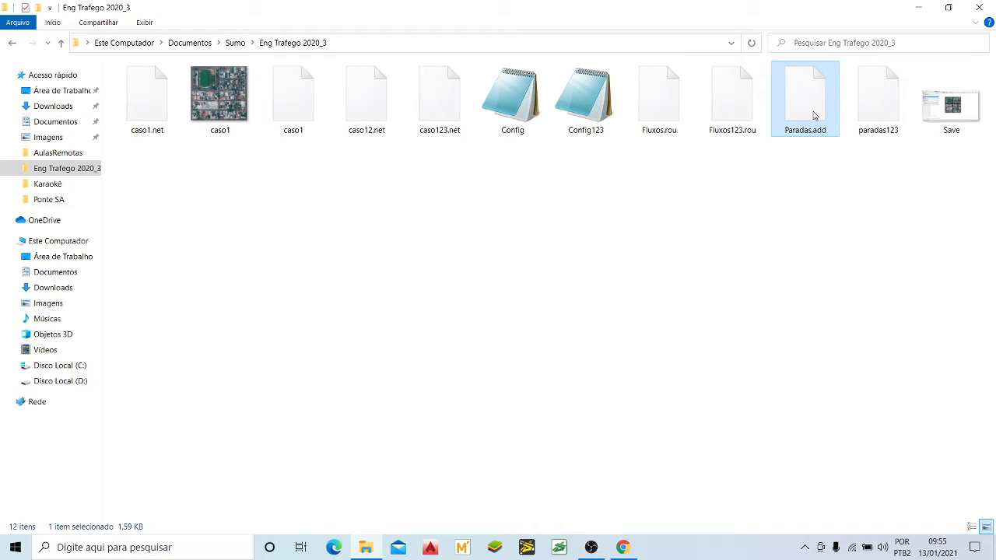
right_click(814, 115)
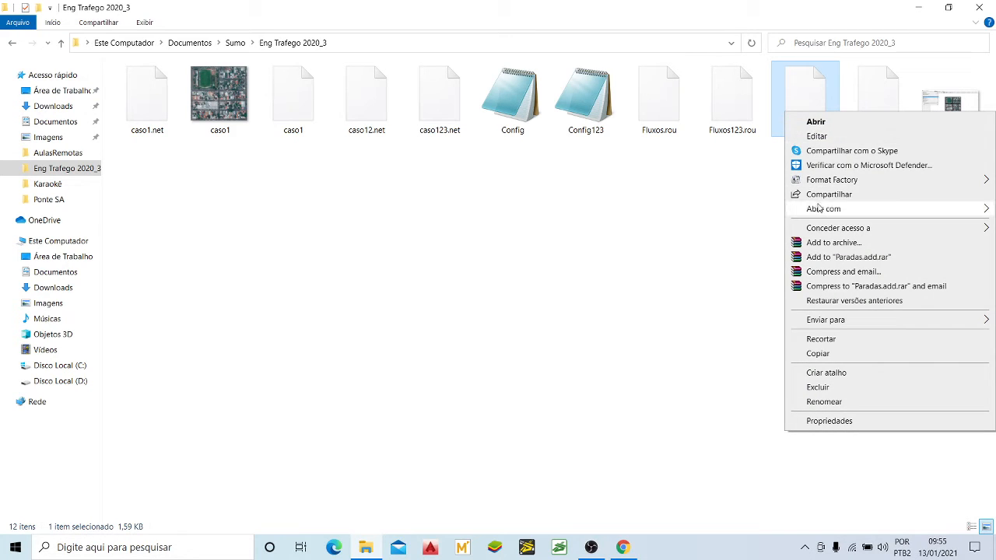
mouse_move(818, 210)
click(739, 210)
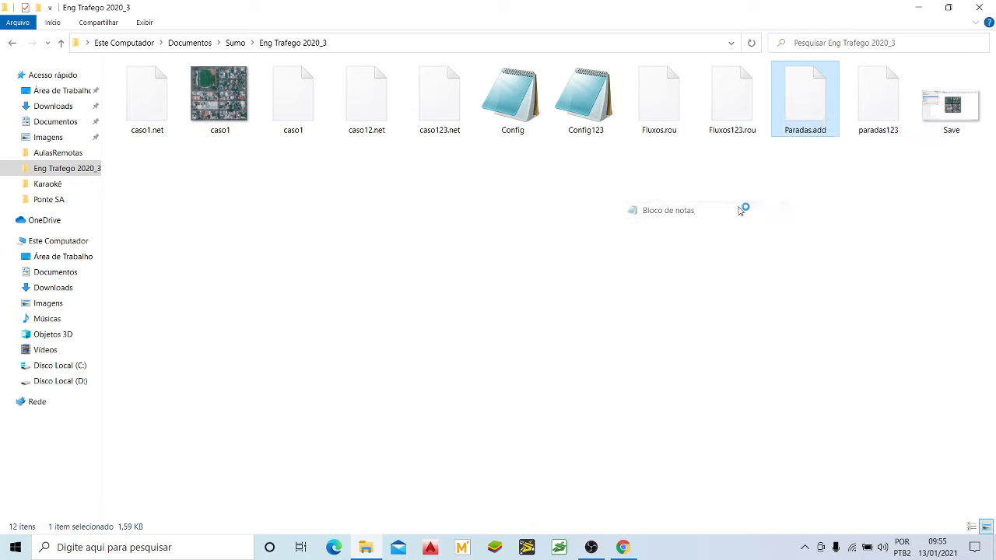
click(579, 217)
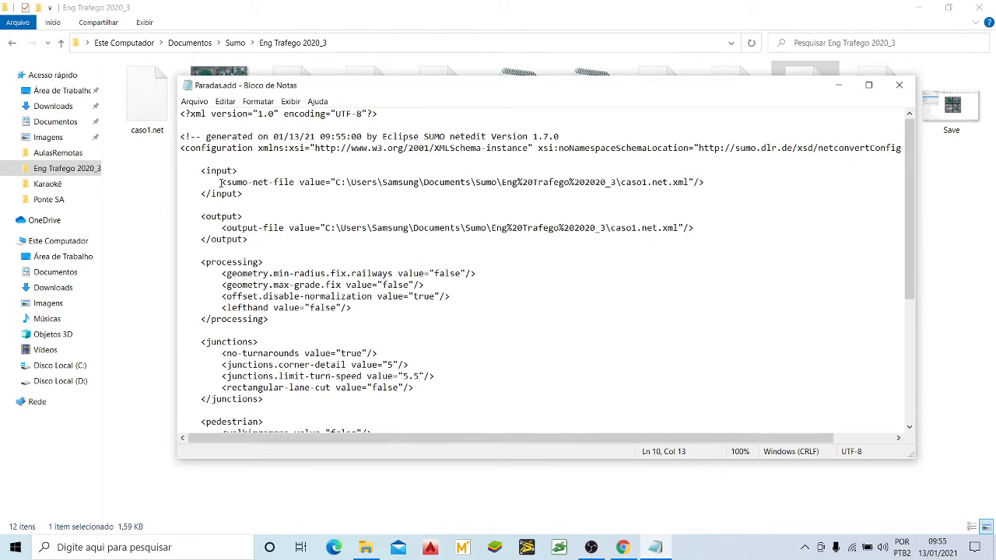
Step: Examine the file's commented configuration block and the additional section with the bus stops at its end
scroll(237, 207, down, 6)
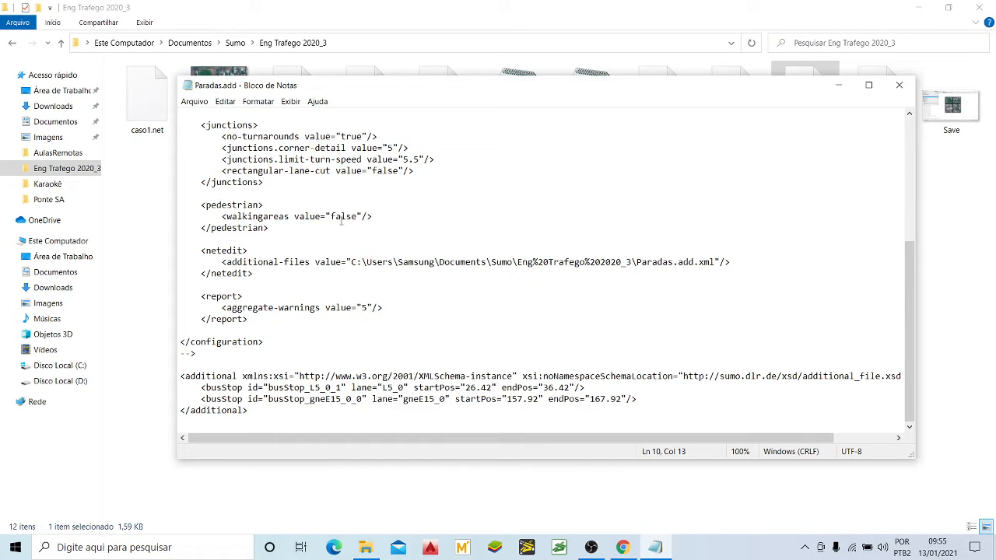
click(381, 159)
click(425, 208)
scroll(352, 279, up, 7)
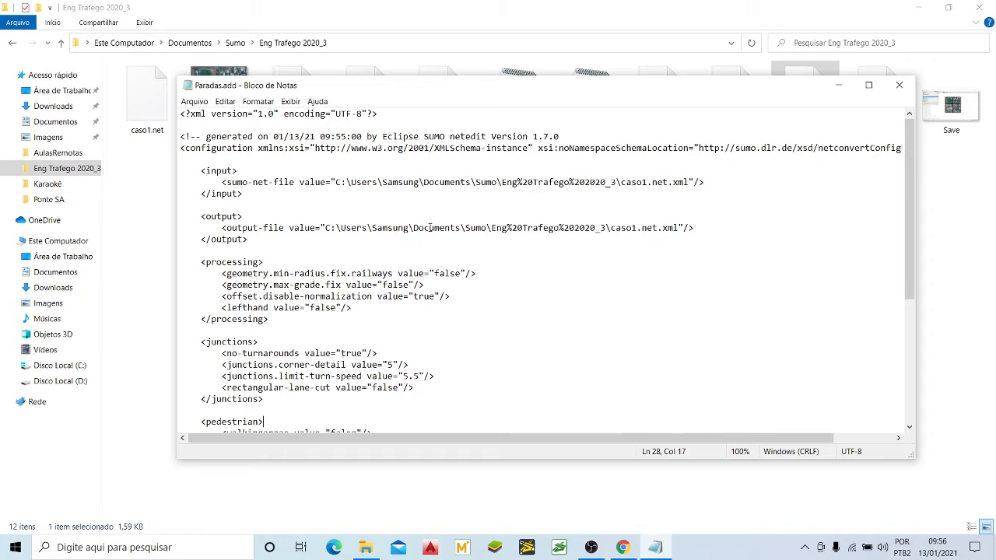
scroll(429, 227, down, 6)
click(276, 348)
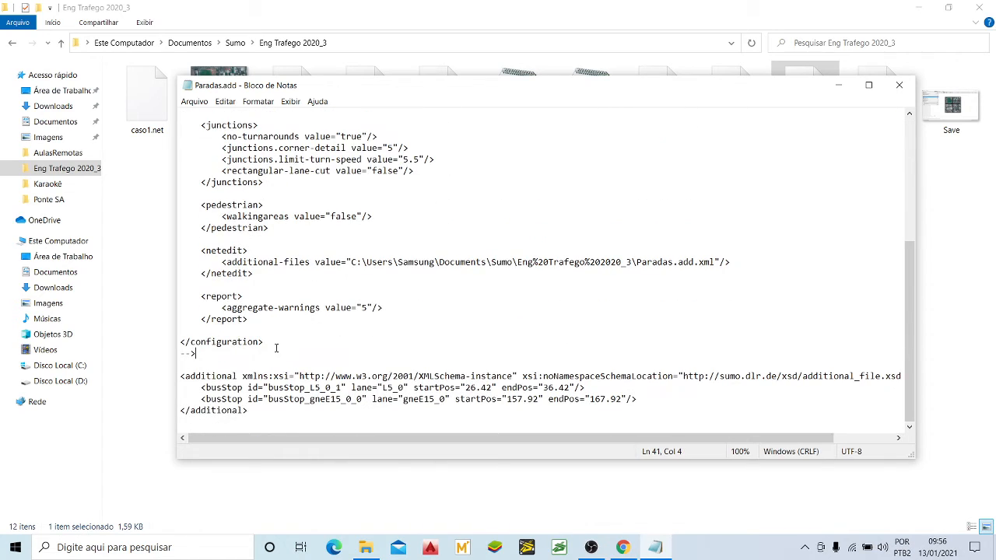
drag(180, 375, 238, 377)
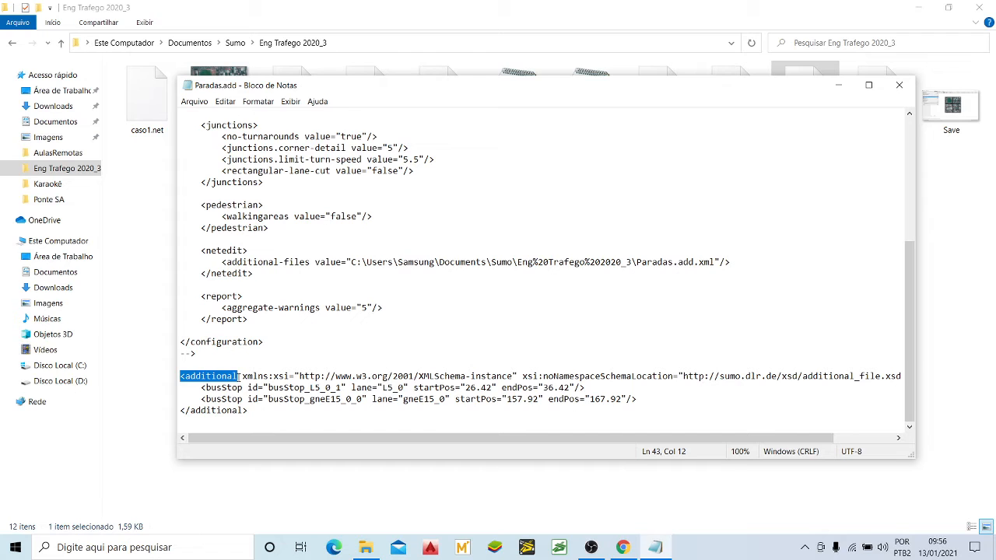
click(206, 376)
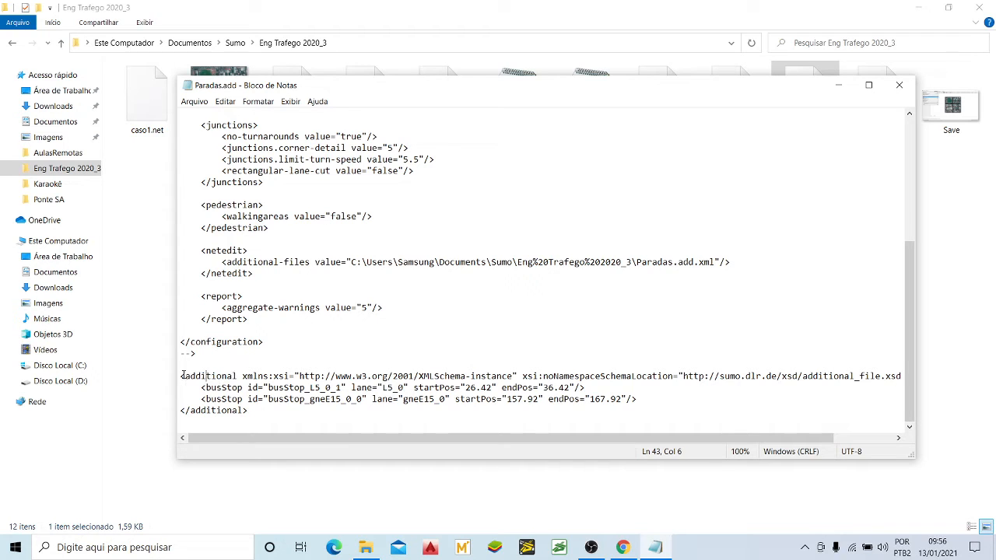
click(238, 376)
Step: Delete the whole commented configuration block between the XML declaration and the additional tag
click(215, 360)
drag(210, 355, 179, 126)
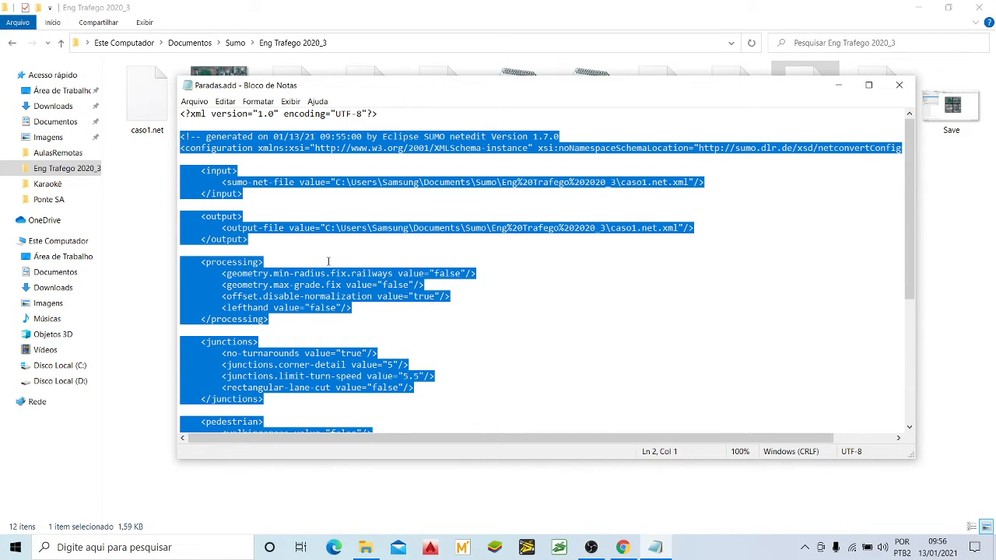
key(Delete)
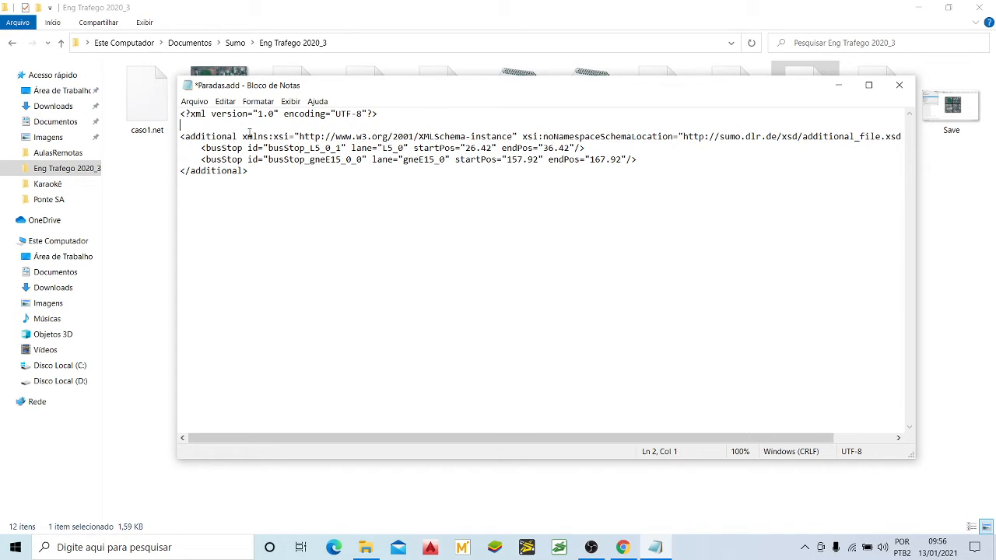
Step: Strip the xmlns:xsi and schema location attributes from the opening tag so that it reads <additional>
drag(244, 136, 840, 136)
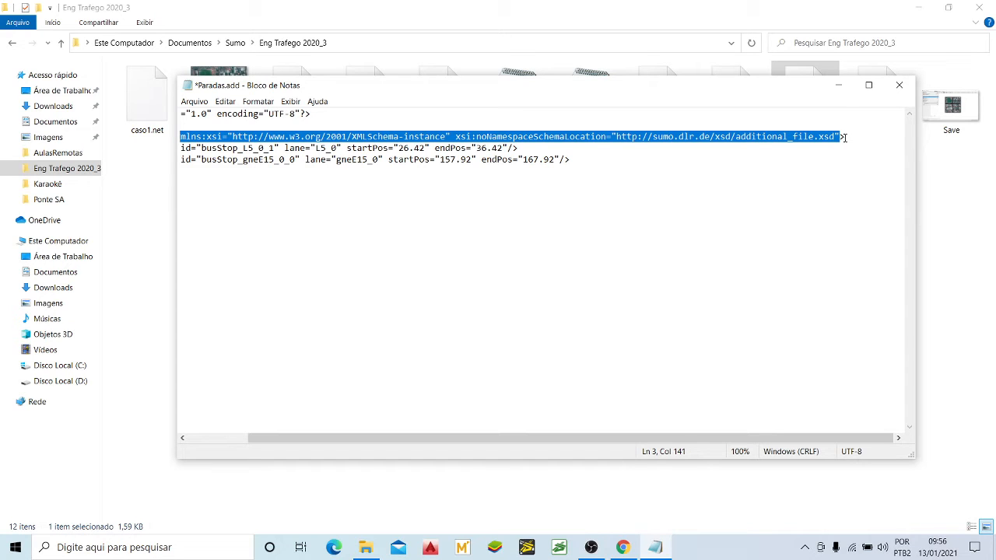
key(BackSpace)
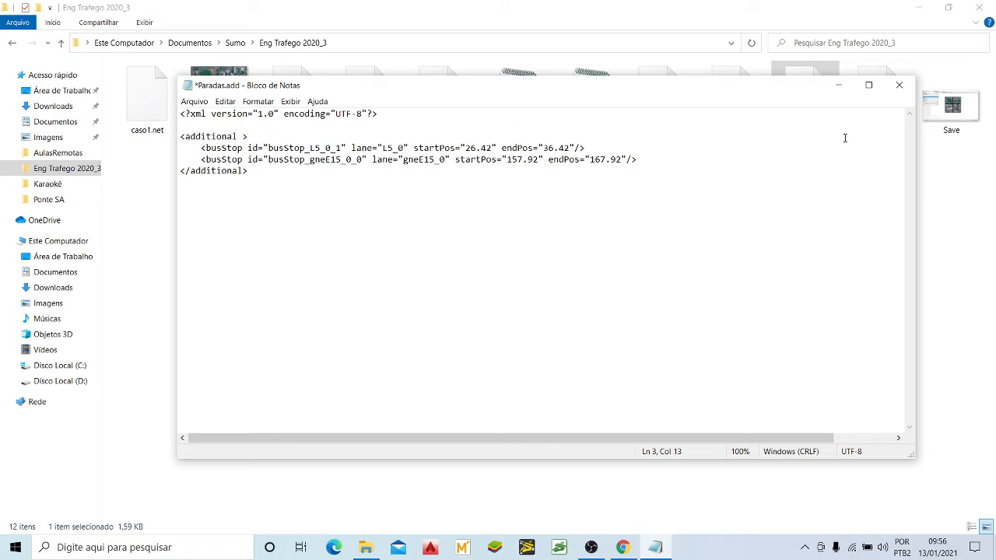
key(BackSpace)
Step: Review the shortened <additional> tag and the start of the first busStop element below it
click(238, 146)
drag(247, 137, 174, 140)
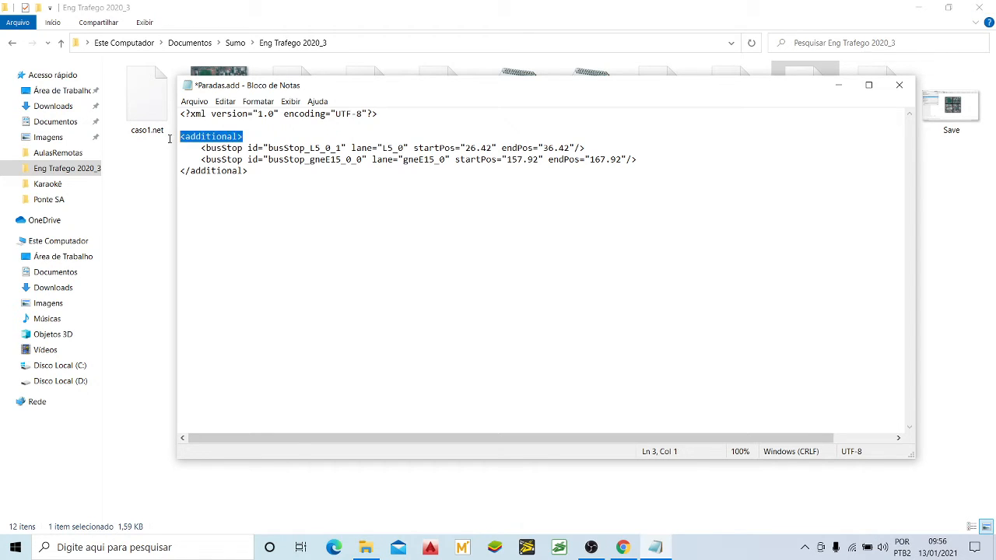
click(273, 138)
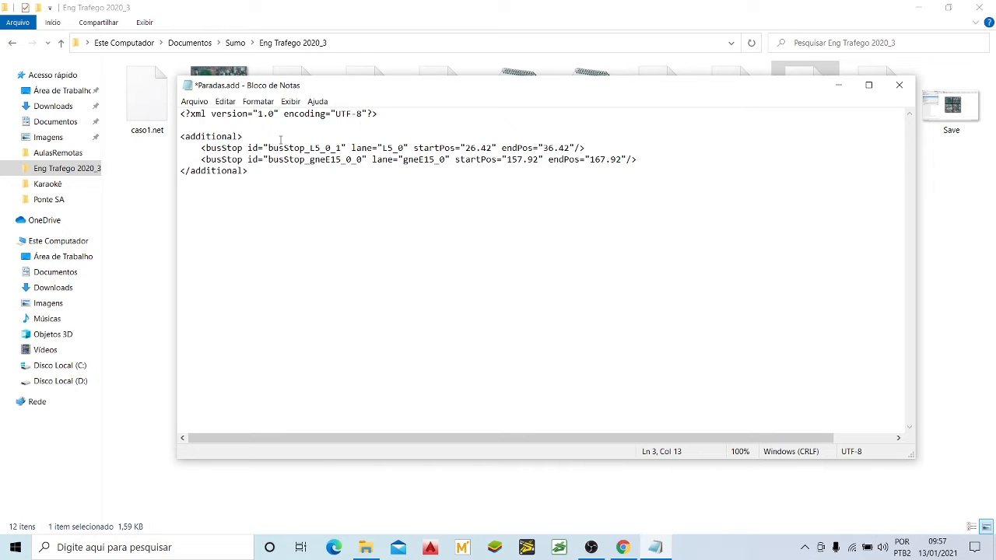
click(209, 138)
drag(192, 137, 243, 149)
click(266, 133)
click(263, 147)
Step: Examine the id, lane, startPos and endPos attributes of the first busStop element
drag(247, 148, 355, 148)
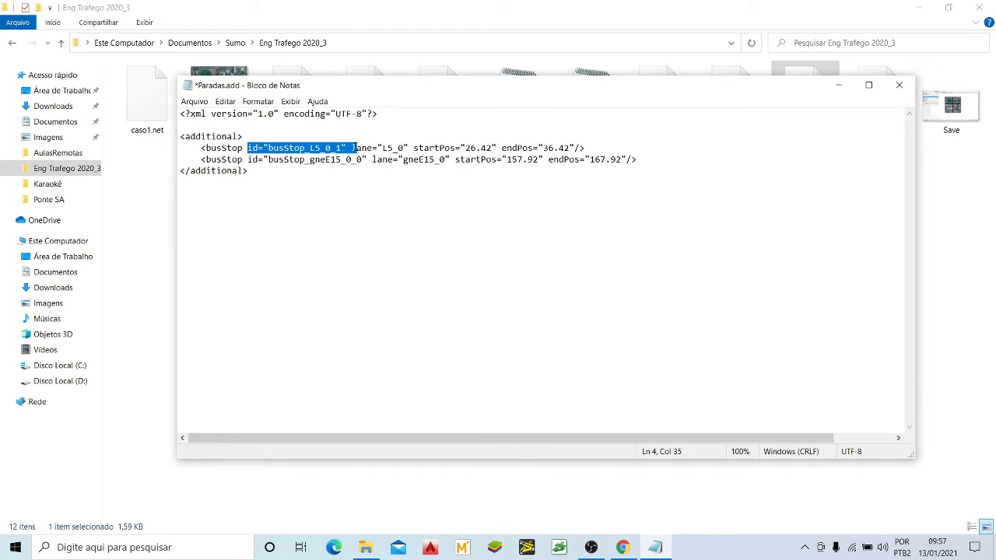
click(342, 150)
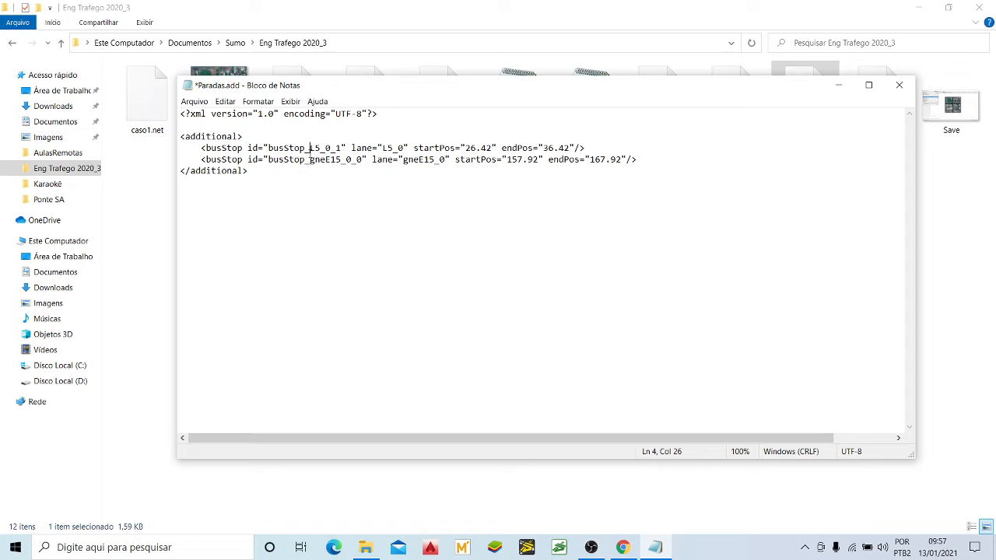
click(270, 147)
drag(269, 148, 343, 145)
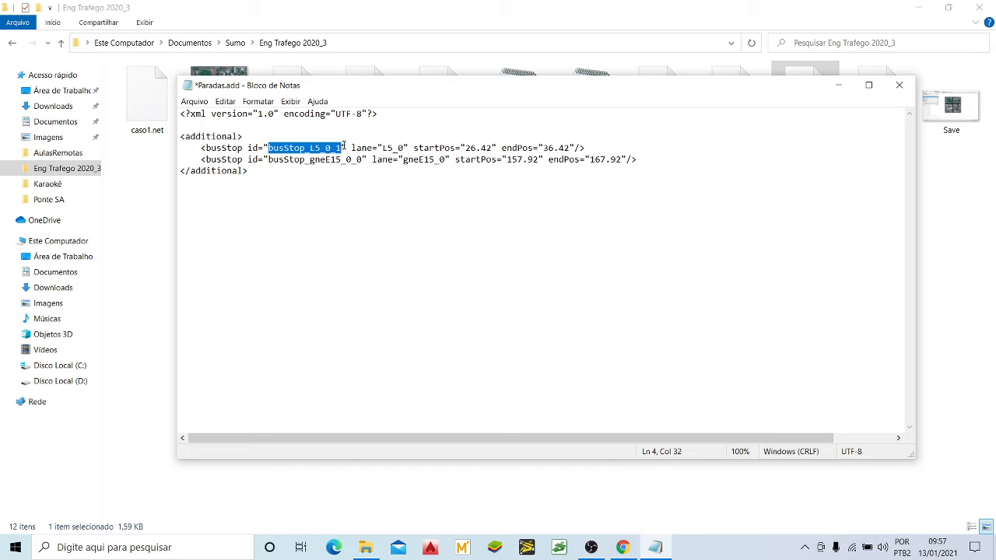
click(284, 148)
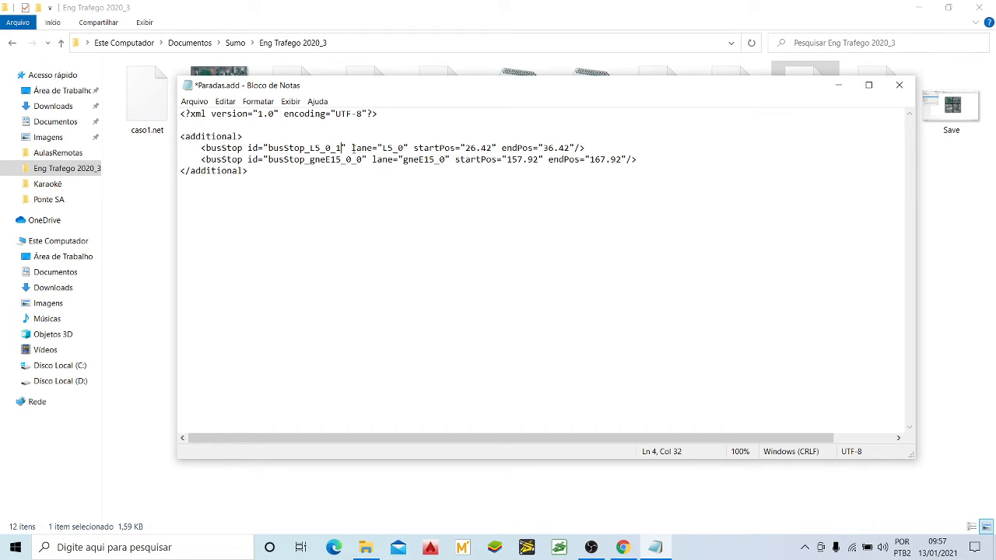
drag(351, 148, 409, 145)
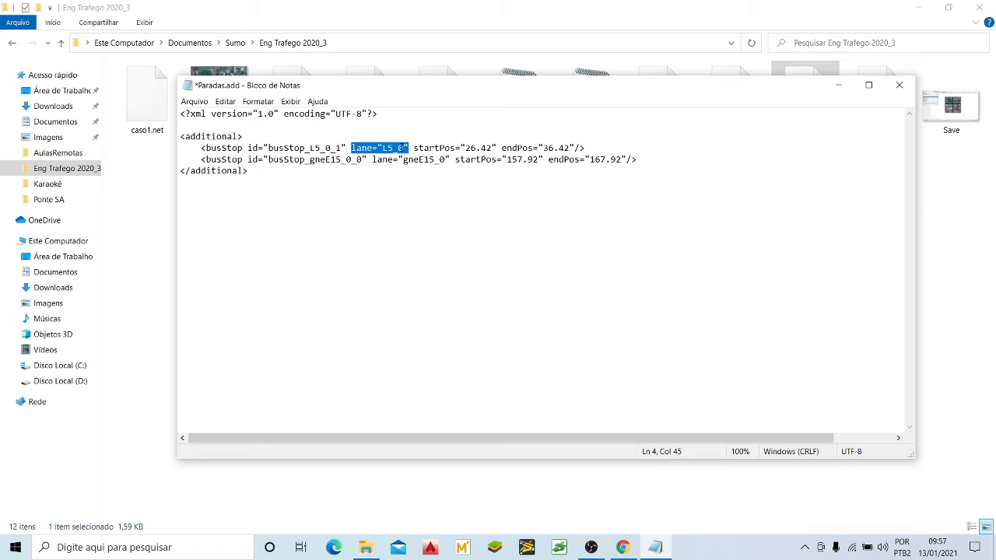
click(403, 147)
drag(396, 147, 401, 147)
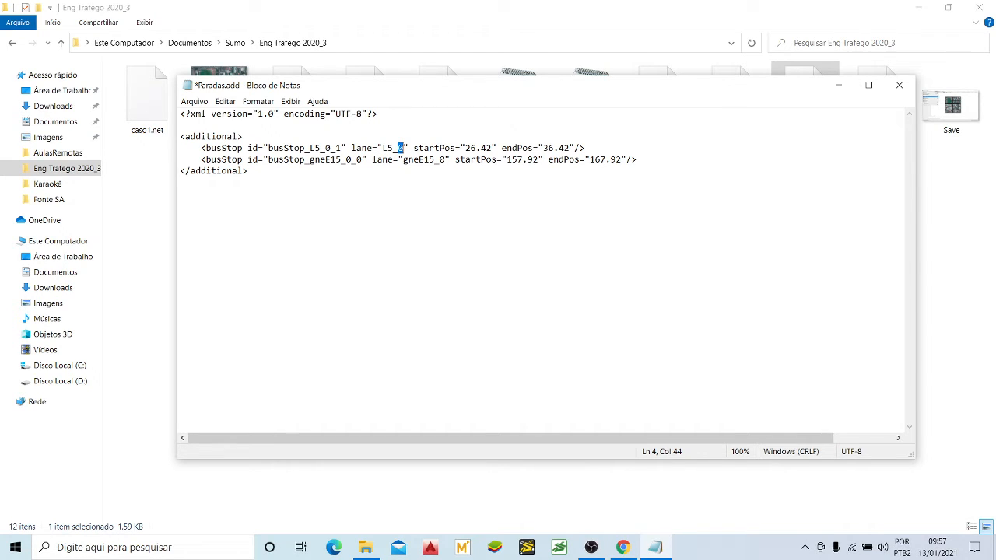
click(441, 148)
drag(461, 147, 585, 146)
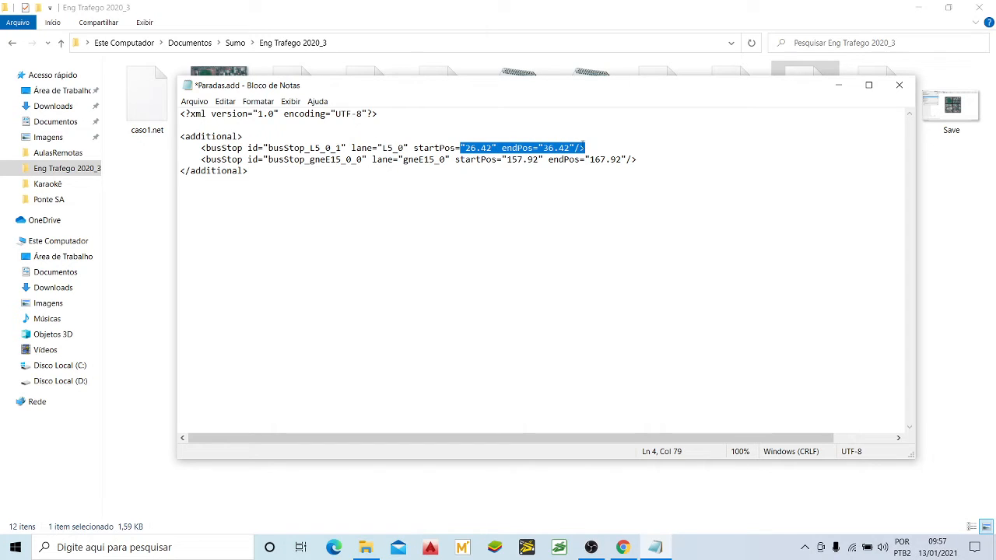
click(528, 147)
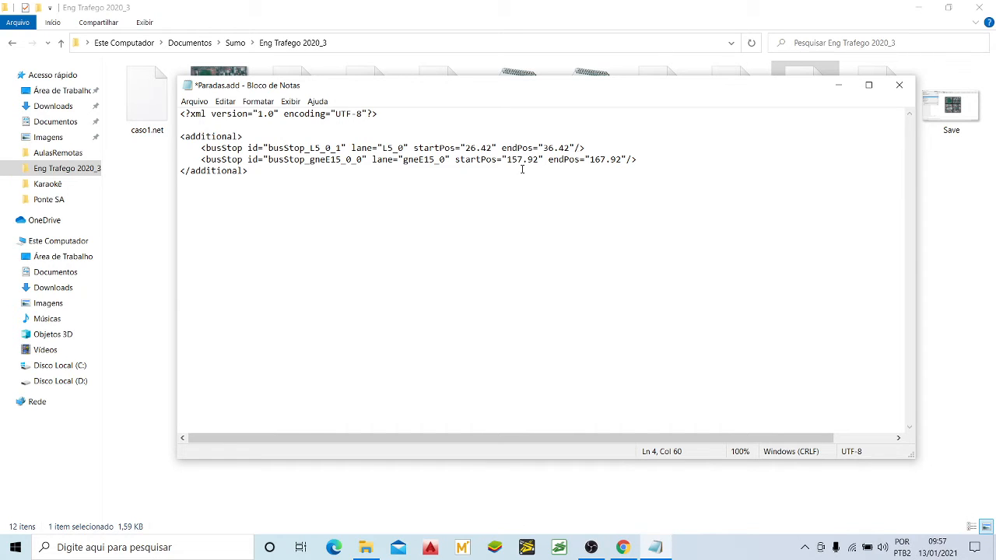
Step: Examine the id and lane attributes of the second busStop element, including the edge name they contain
click(376, 147)
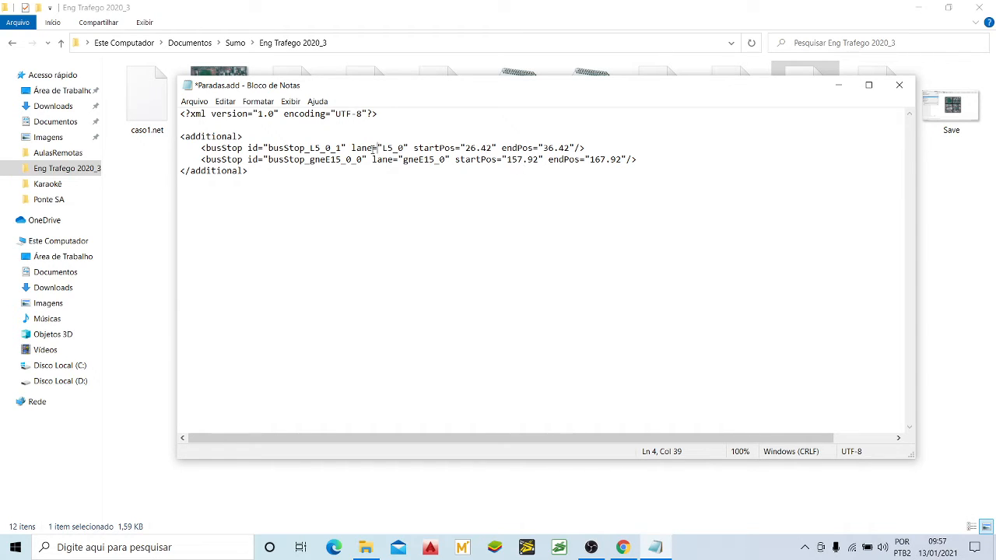
click(223, 161)
click(335, 159)
drag(268, 160, 362, 155)
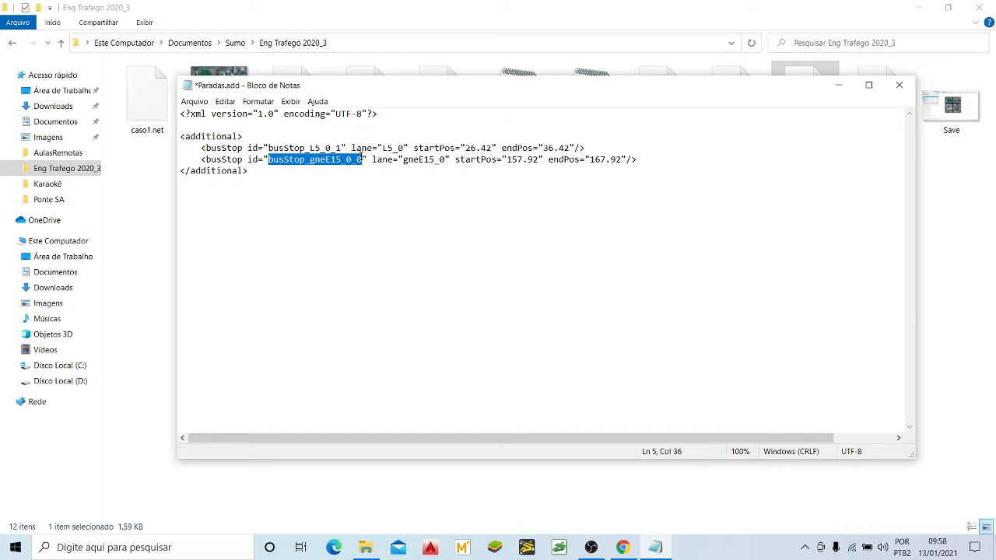
click(340, 159)
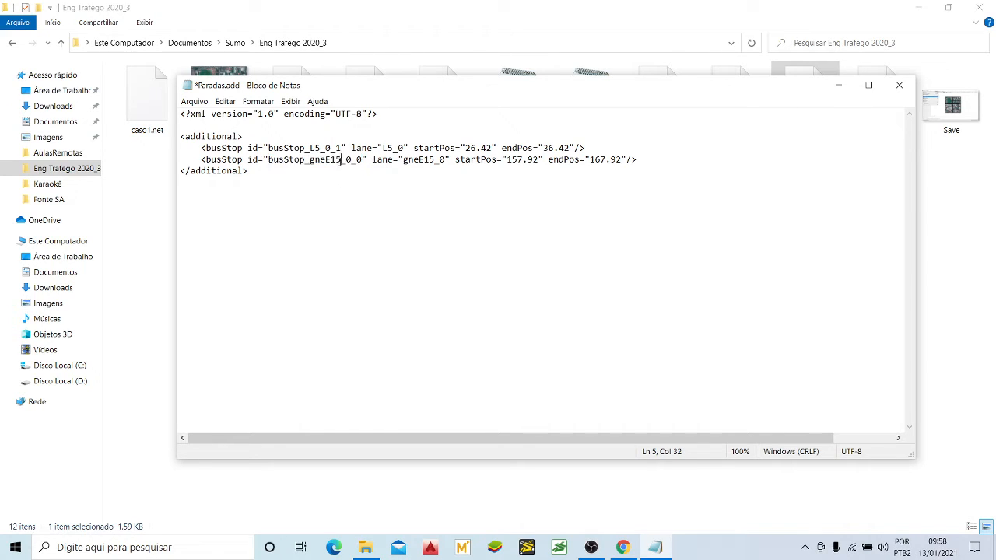
drag(340, 160, 310, 162)
click(315, 160)
drag(403, 159, 445, 159)
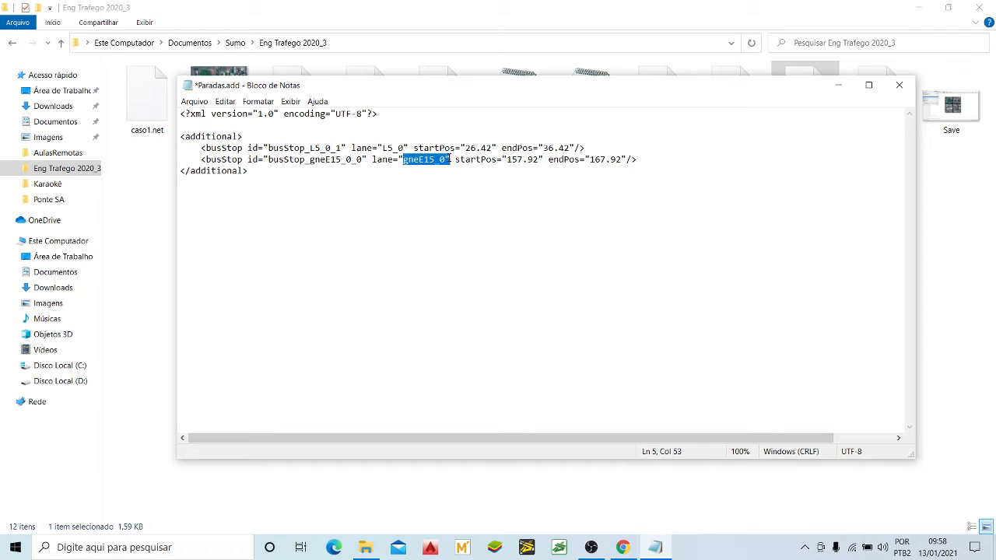
Step: Examine the second busStop's lane and startPos attributes and the closing </additional> tag
click(444, 159)
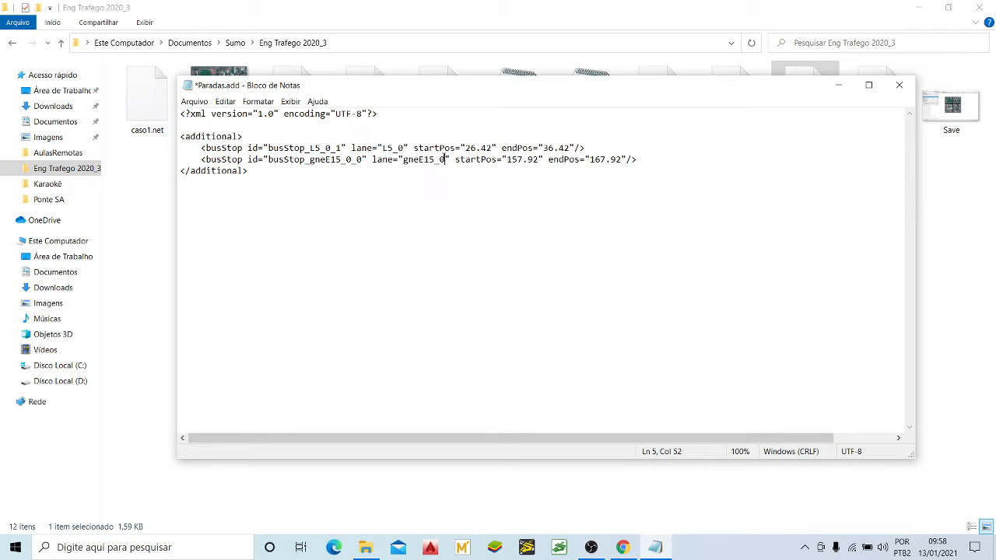
click(533, 158)
key(Left)
key(Left)
drag(265, 173, 179, 175)
click(243, 196)
click(239, 171)
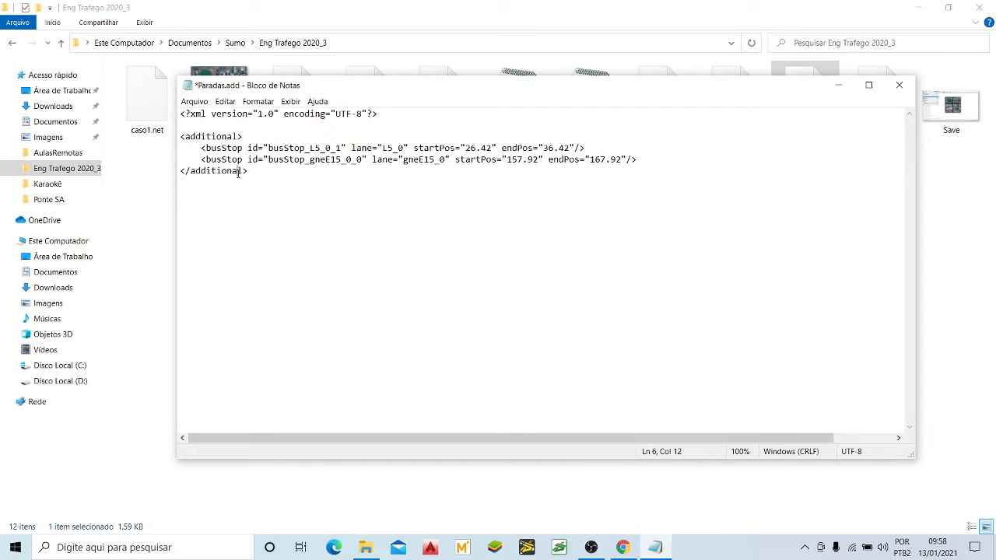
click(322, 169)
Step: Save the edited Paradas.add file
click(195, 101)
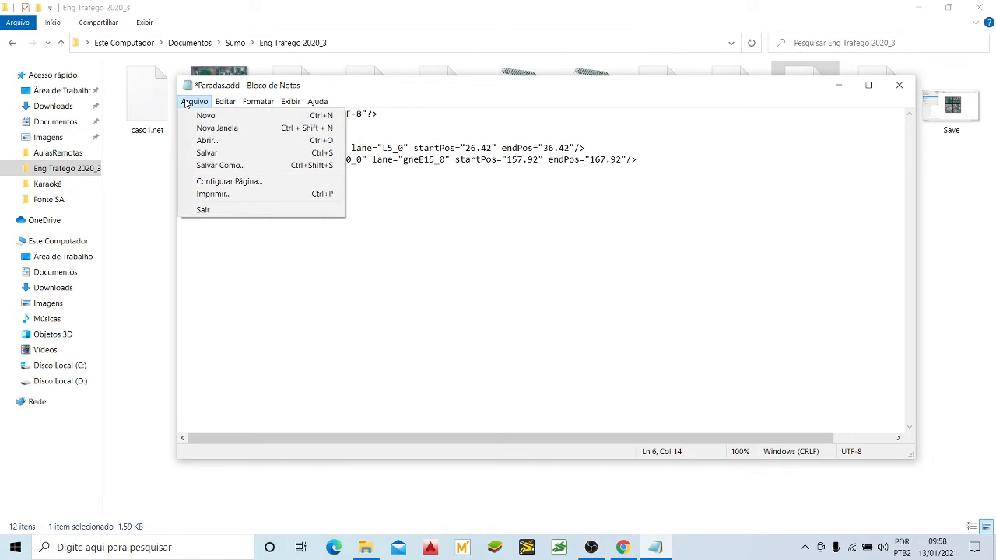
click(206, 153)
click(337, 147)
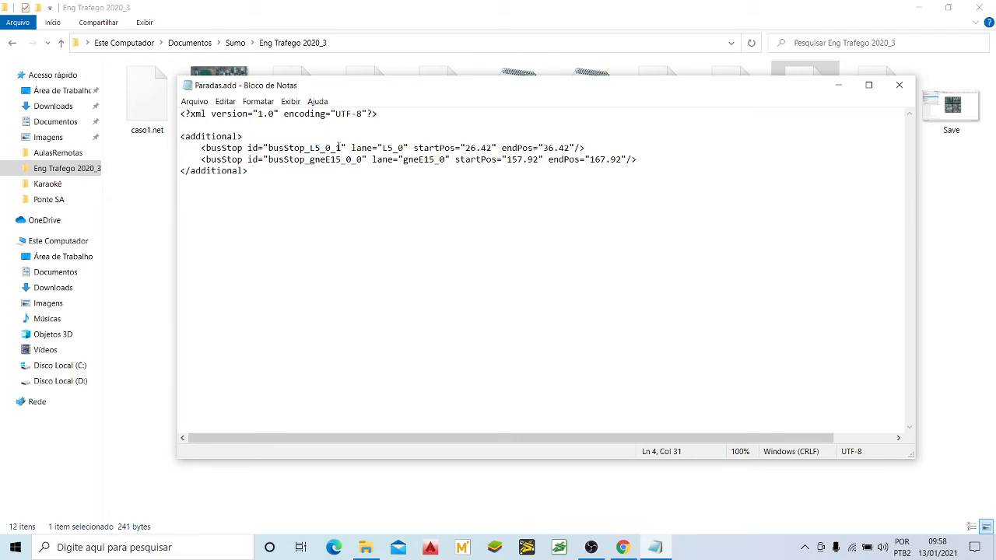
Step: Review the position attributes and line endings of both busStop elements and close the Paradas.add file
click(633, 159)
click(607, 149)
click(568, 148)
key(Up)
key(Up)
click(605, 149)
click(481, 160)
click(900, 86)
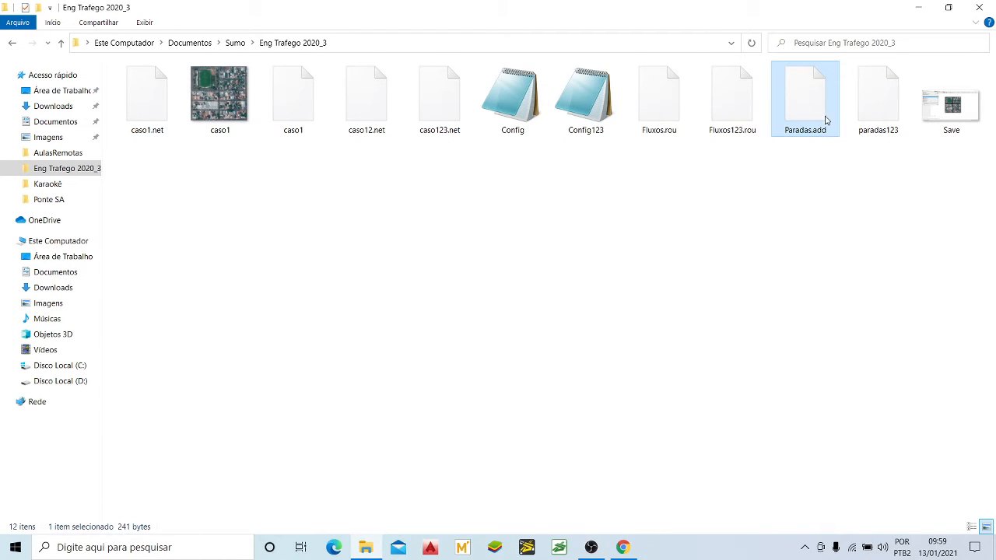
click(751, 221)
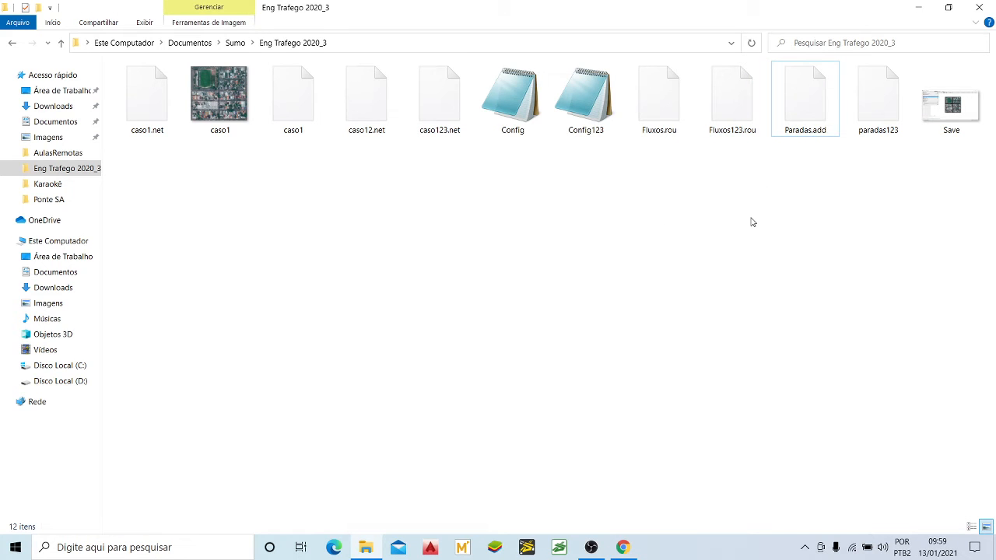
click(804, 121)
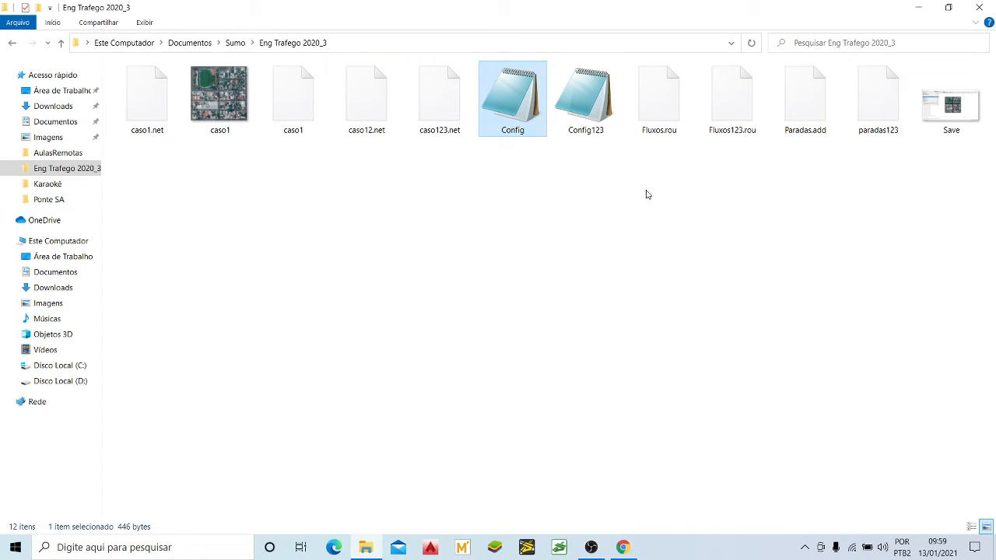
click(666, 121)
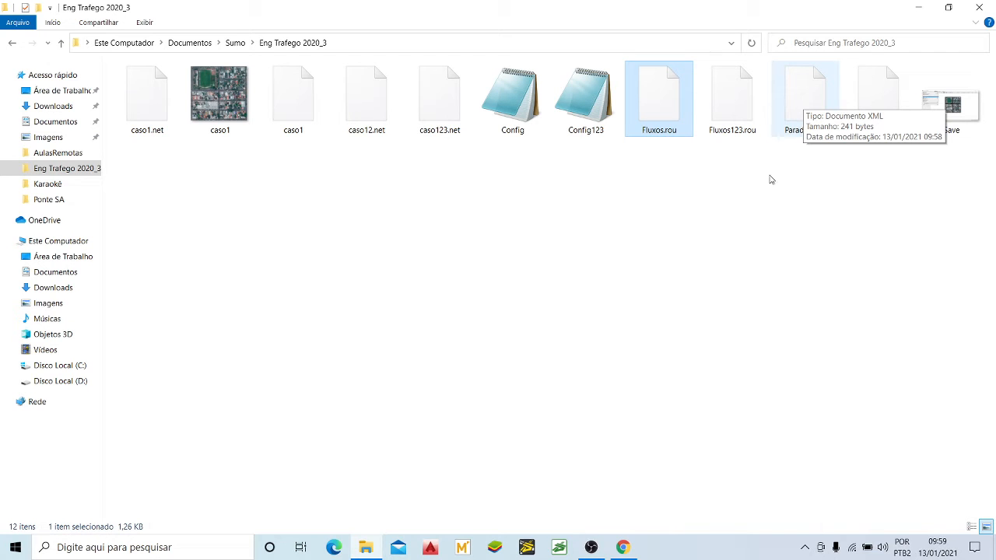
click(740, 231)
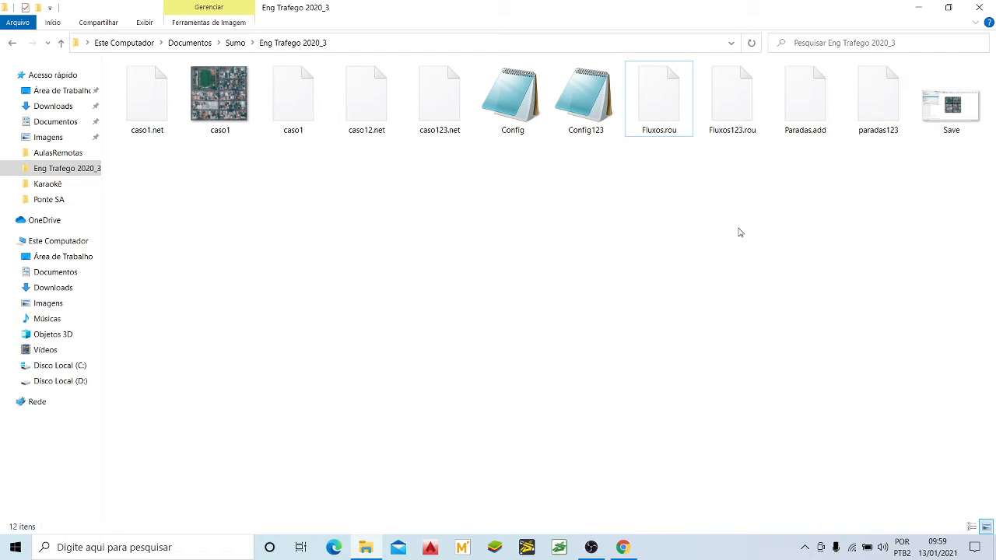
Step: Open the Config file in a maximized window and review the net-file and route-files entries in its input block
double_click(532, 124)
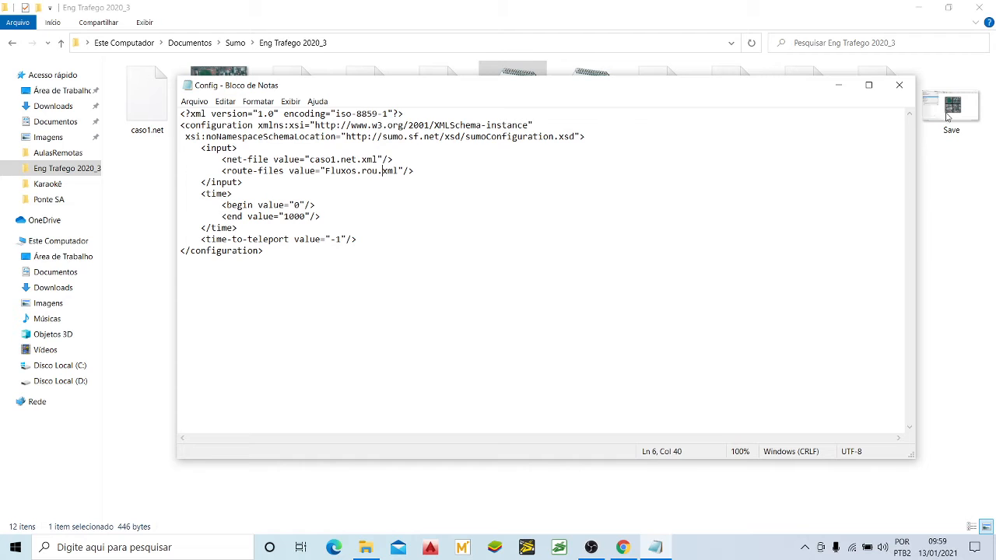
click(869, 85)
click(250, 99)
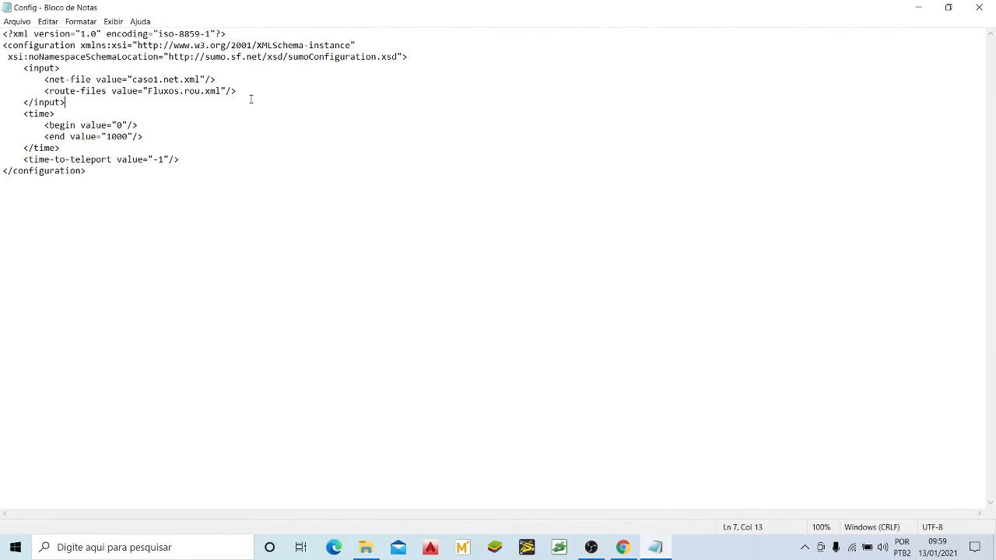
click(256, 91)
click(48, 70)
drag(134, 79, 180, 81)
click(165, 78)
click(85, 91)
Step: Paste the line <additional-files value = "Paradas.add.xml" /> below the route-files entry in the input block
click(247, 91)
key(Return)
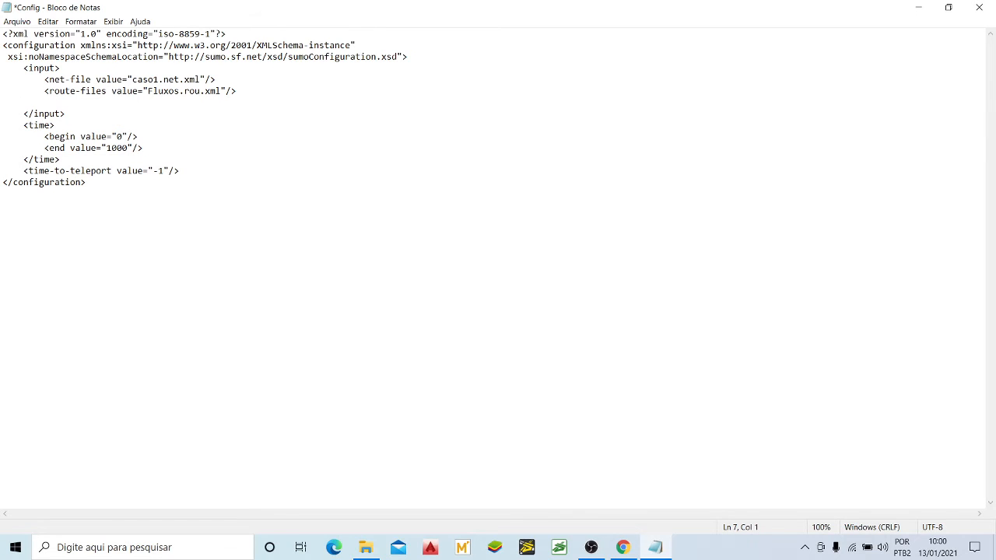
text(<additional-files value = "Paradas.add.xml" />)
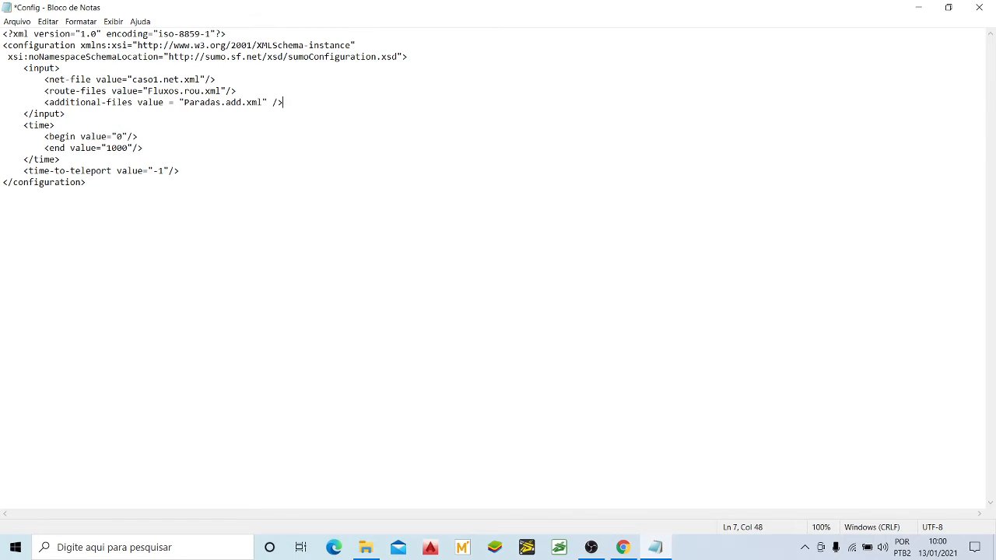
Step: Examine the additional-files element name on the pasted line, covering both the "additional" and "files" parts
click(106, 104)
click(221, 106)
click(66, 103)
drag(49, 102, 102, 102)
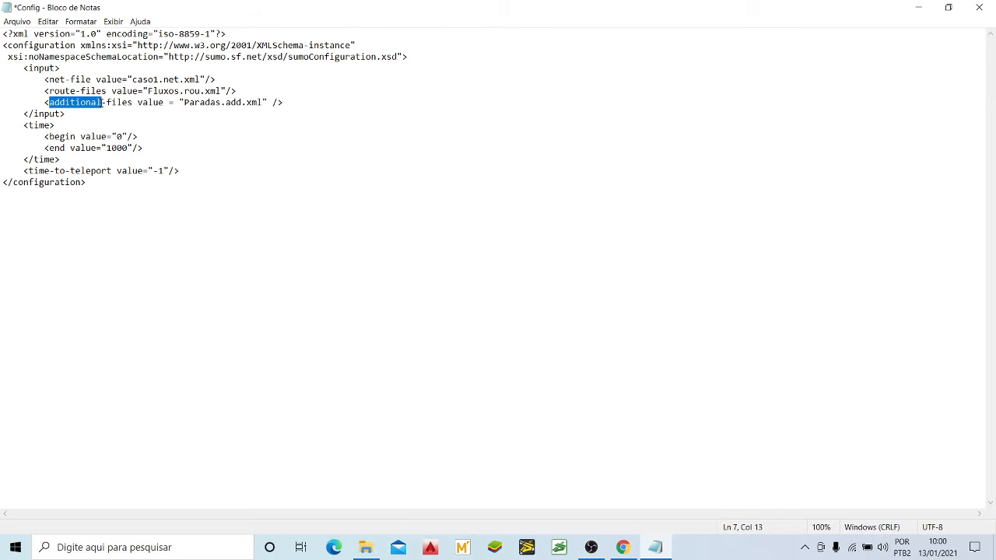
click(107, 102)
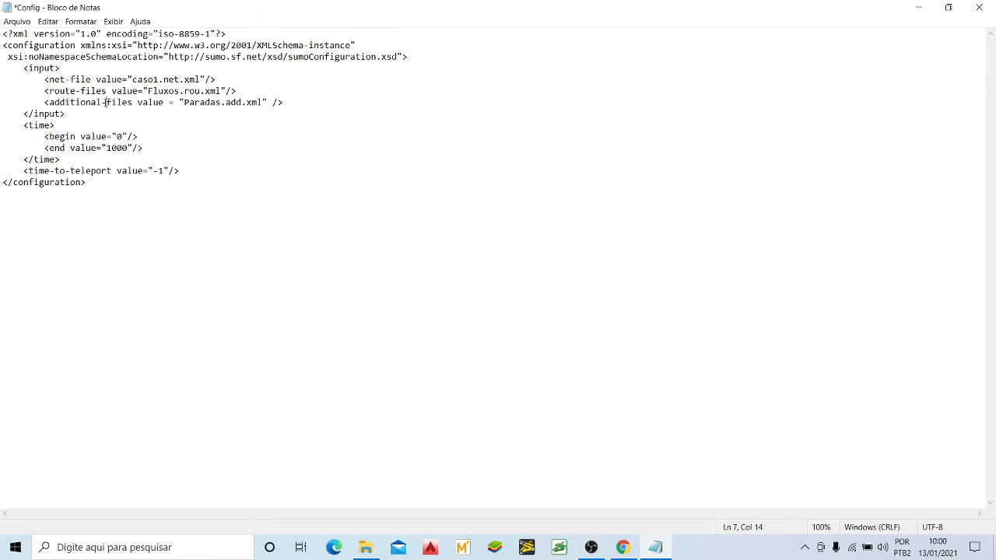
drag(107, 101, 163, 101)
text(files)
Step: Examine the file name Paradas.add.xml in the value of the additional-files entry
click(177, 102)
drag(184, 102, 222, 106)
click(227, 103)
click(227, 103)
click(257, 104)
drag(264, 102, 184, 102)
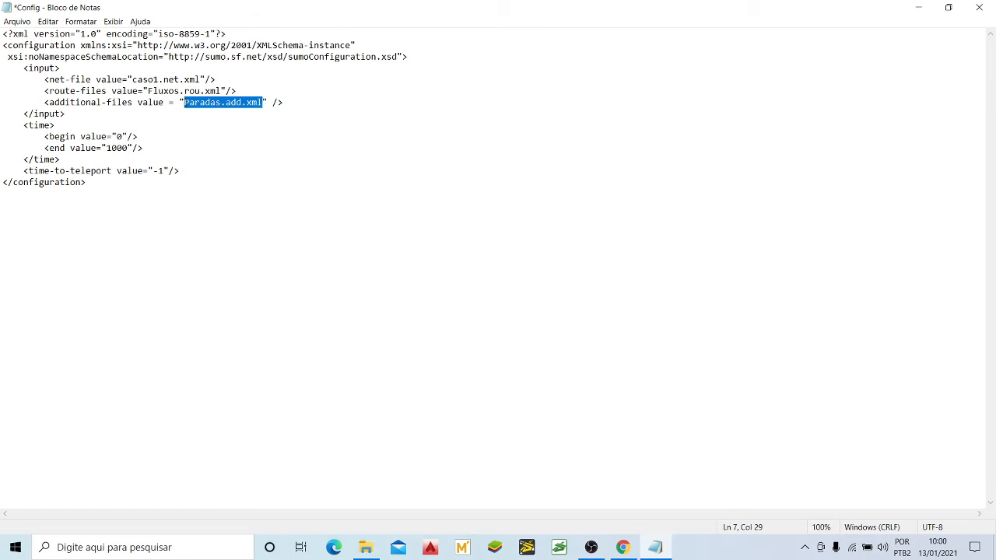
click(256, 129)
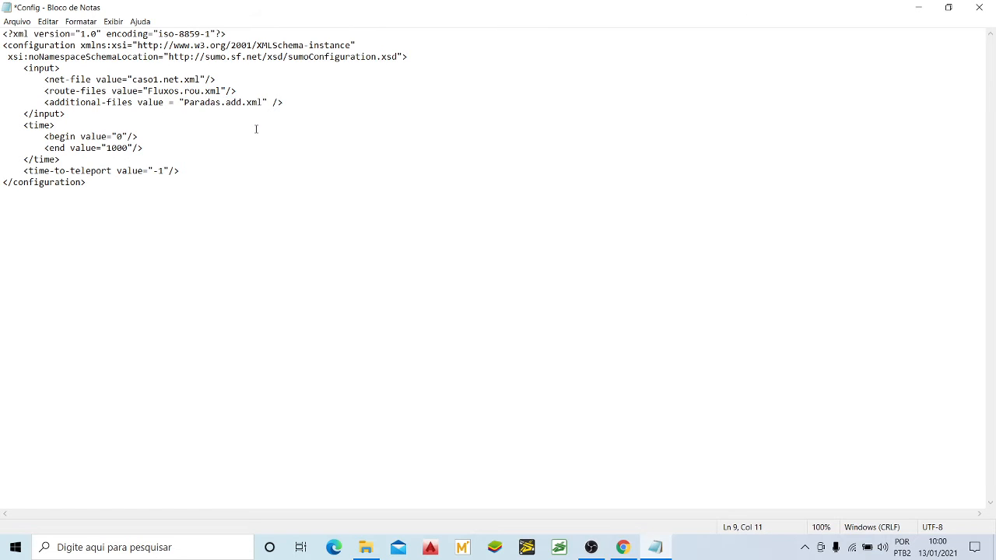
click(205, 102)
drag(184, 102, 262, 102)
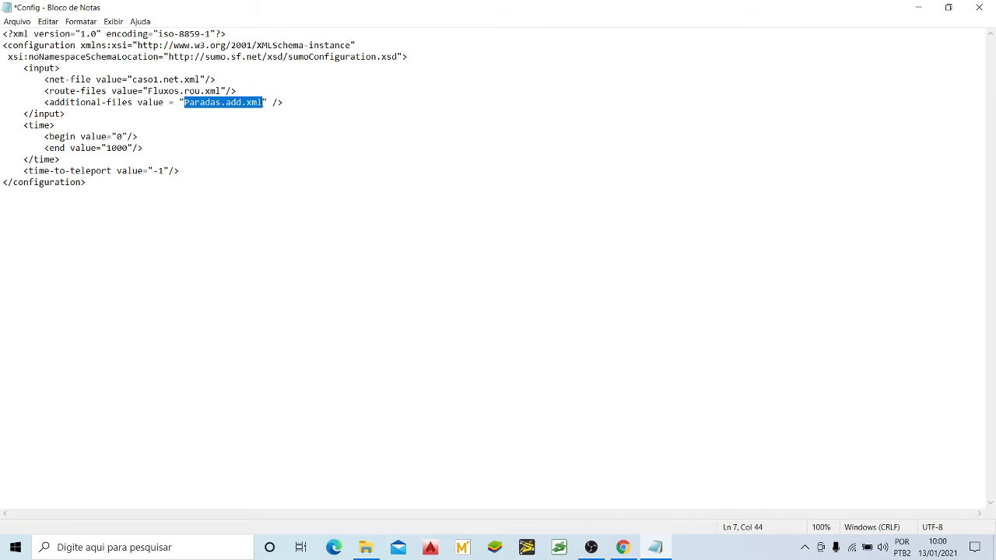
Step: Review the whole additional-files line against the net-file and route-files entries above it
click(62, 104)
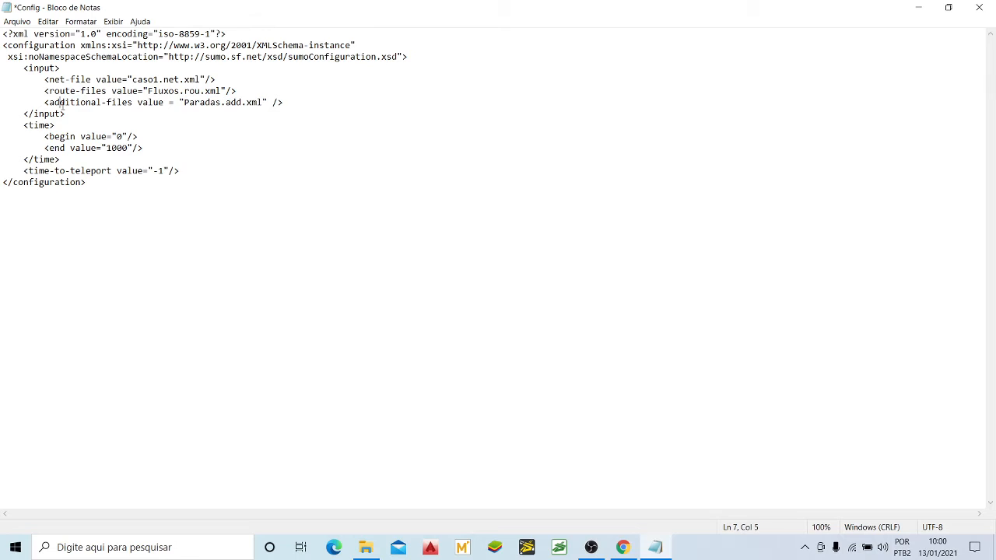
click(219, 82)
click(280, 102)
drag(286, 103, 45, 103)
click(154, 121)
click(212, 102)
click(242, 116)
click(232, 102)
click(228, 104)
Step: Save the Config file with the added additional-files entry and close it
click(17, 21)
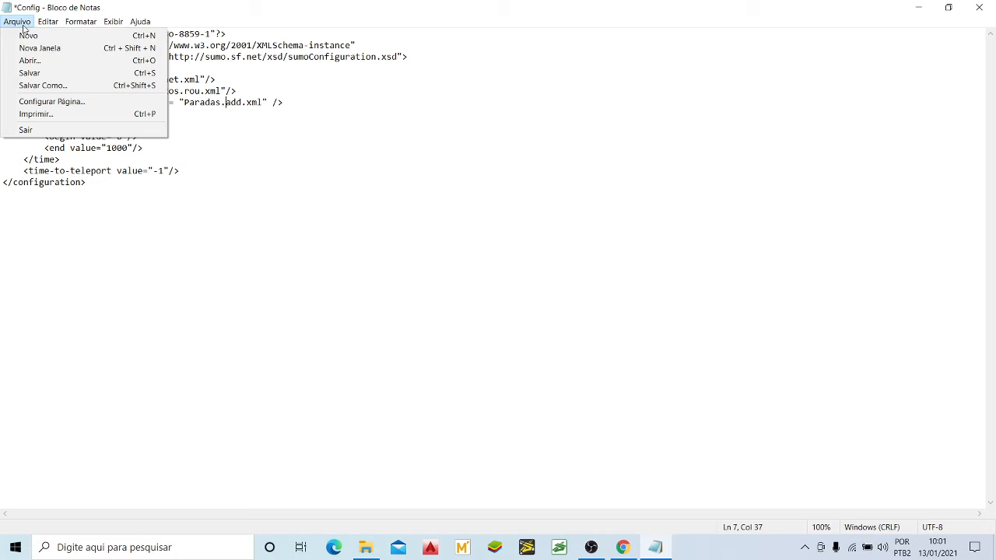
click(30, 73)
click(228, 82)
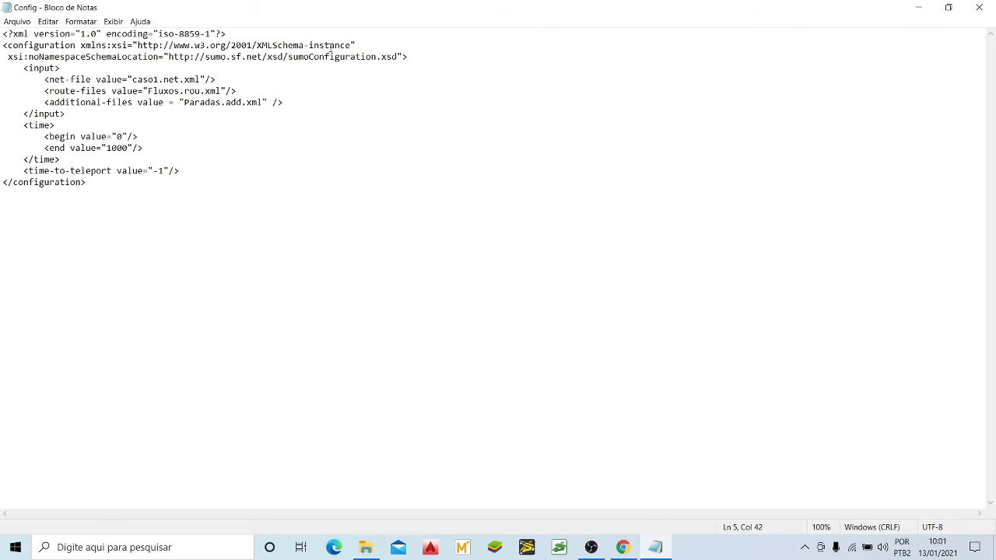
click(978, 9)
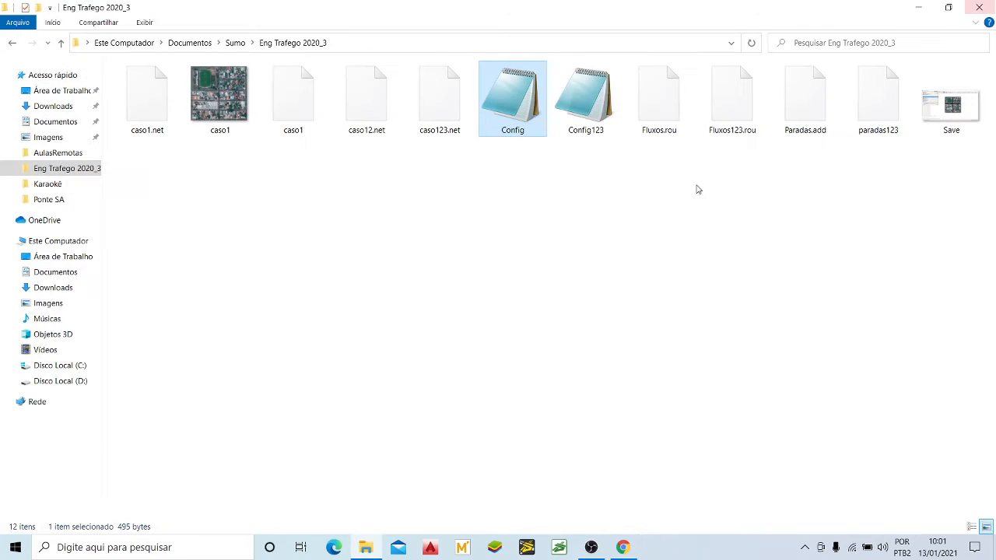
click(825, 118)
click(514, 126)
click(670, 111)
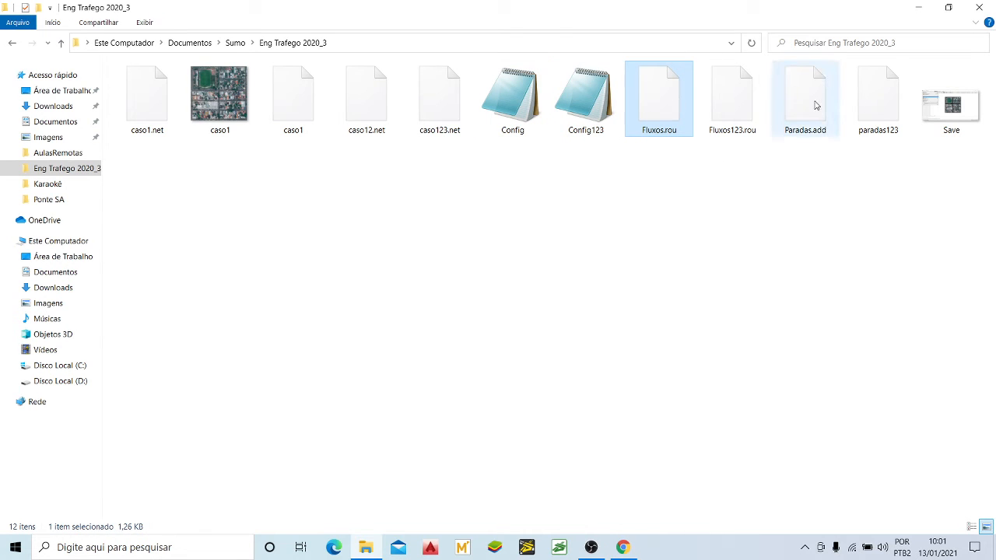
click(803, 215)
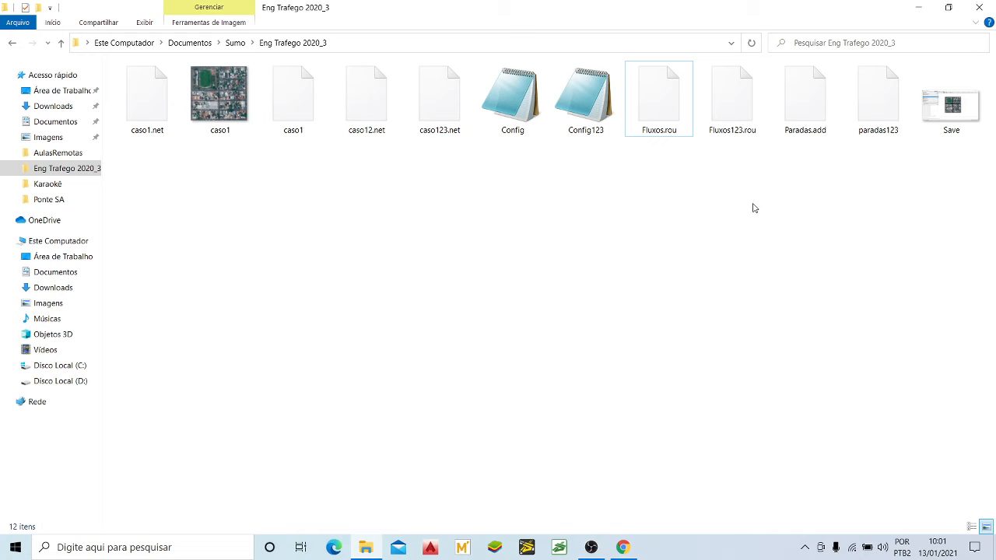
Step: Open the Fluxos.rou file from the project folder in Notepad
right_click(669, 113)
mouse_move(697, 207)
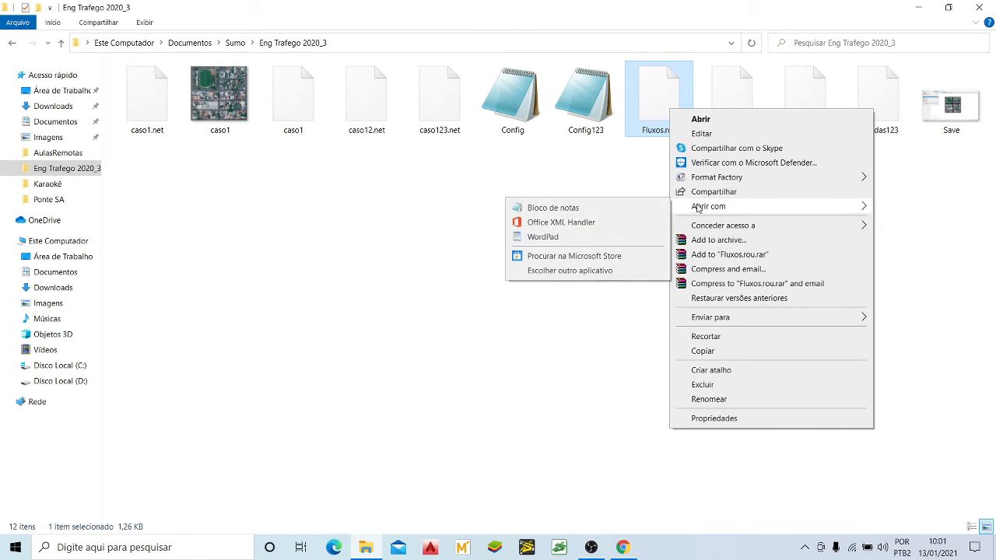
click(632, 208)
click(543, 172)
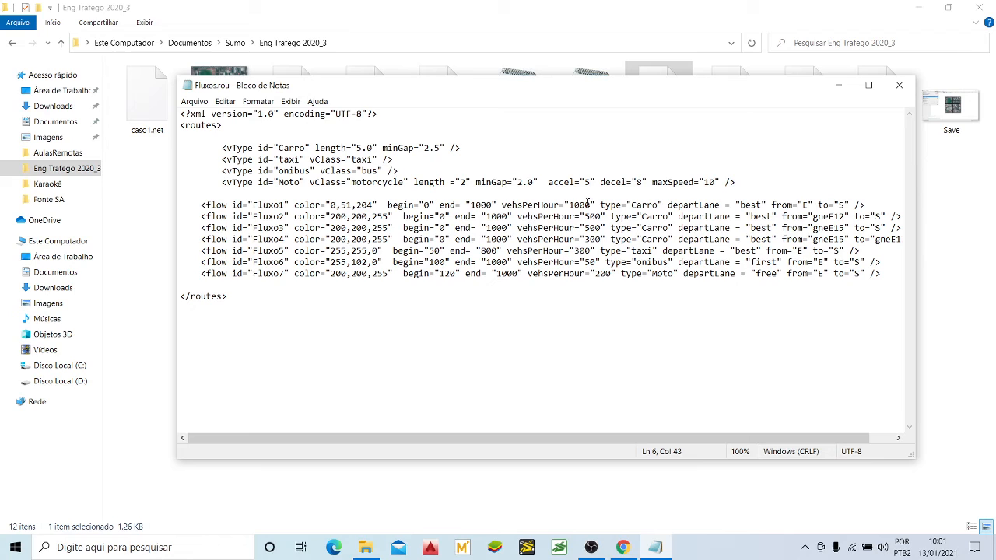
Step: Insert three line breaks after the onibus flow Fluxo6 to make room above Fluxo7
click(656, 262)
click(887, 261)
key(Return)
key(Return)
key(Return)
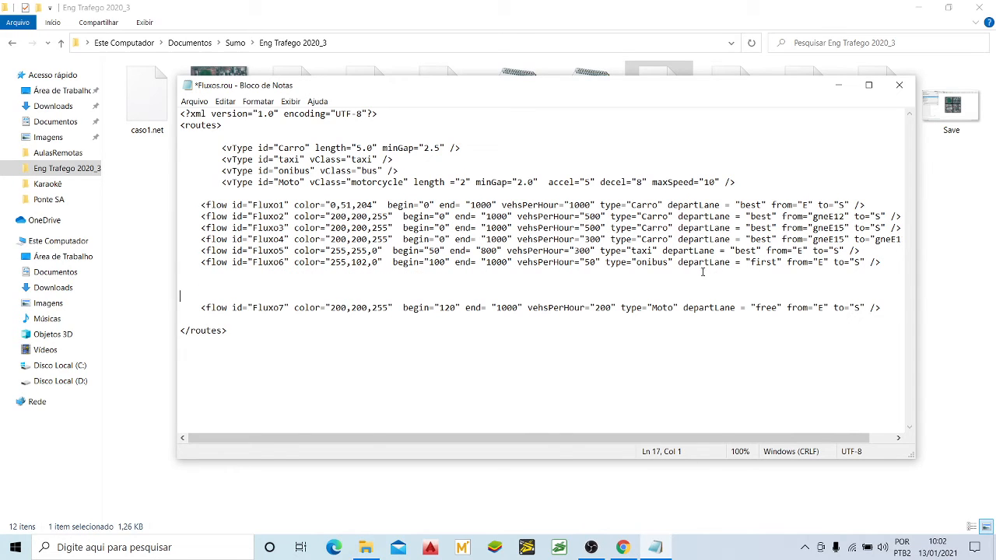
Step: Remove the self-closing slash from the end of the Fluxo6 flow tag
click(237, 272)
click(877, 262)
key(Left)
drag(205, 262, 223, 262)
click(871, 262)
key(BackSpace)
key(Down)
Step: Minimize Fluxos.rou and open the reference file Fluxos123.rou in a maximized Notepad window
click(838, 85)
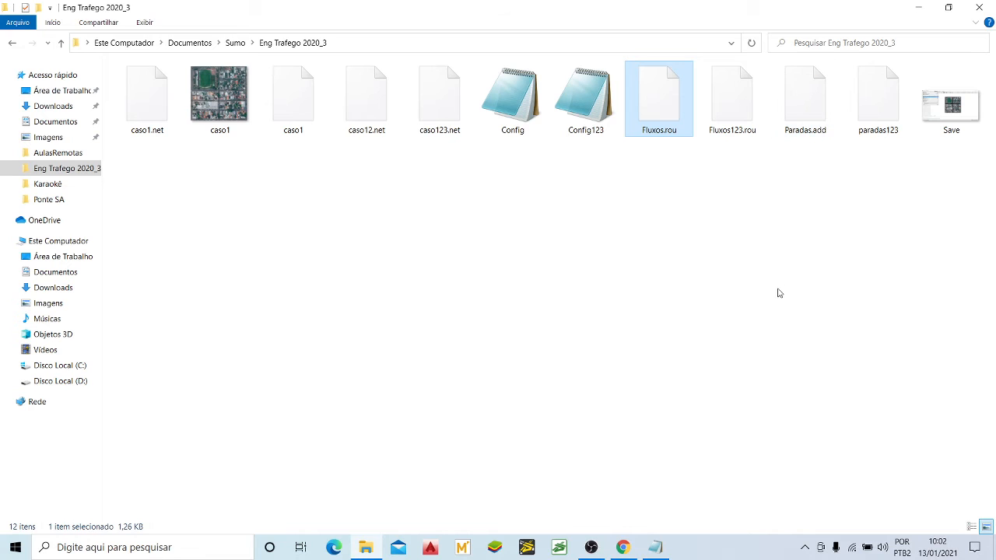
click(737, 138)
right_click(733, 117)
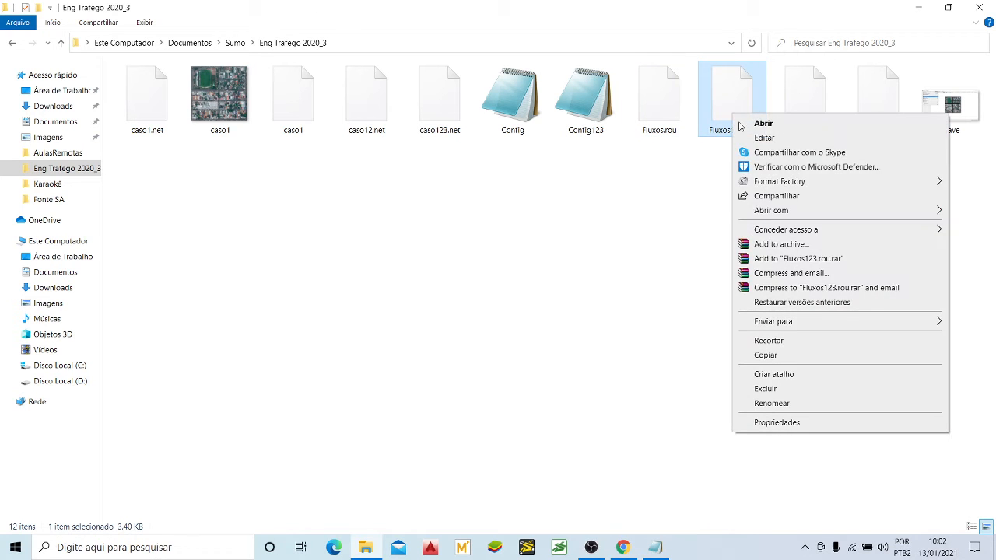
mouse_move(774, 210)
click(692, 211)
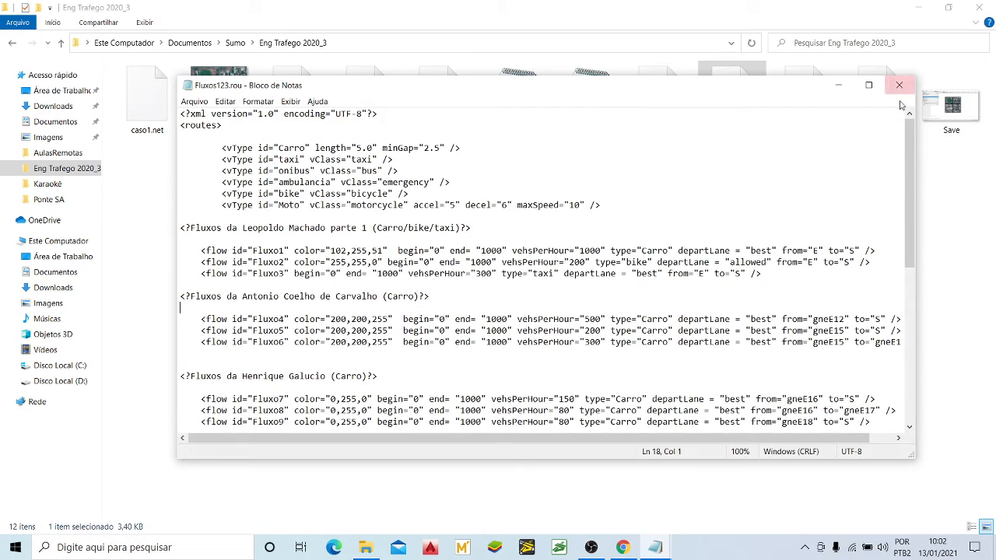
click(868, 85)
Step: Look through the commented flow groups of Fluxos123.rou down to the onibus flow with its nested busStop stop element
scroll(257, 336, down, 2)
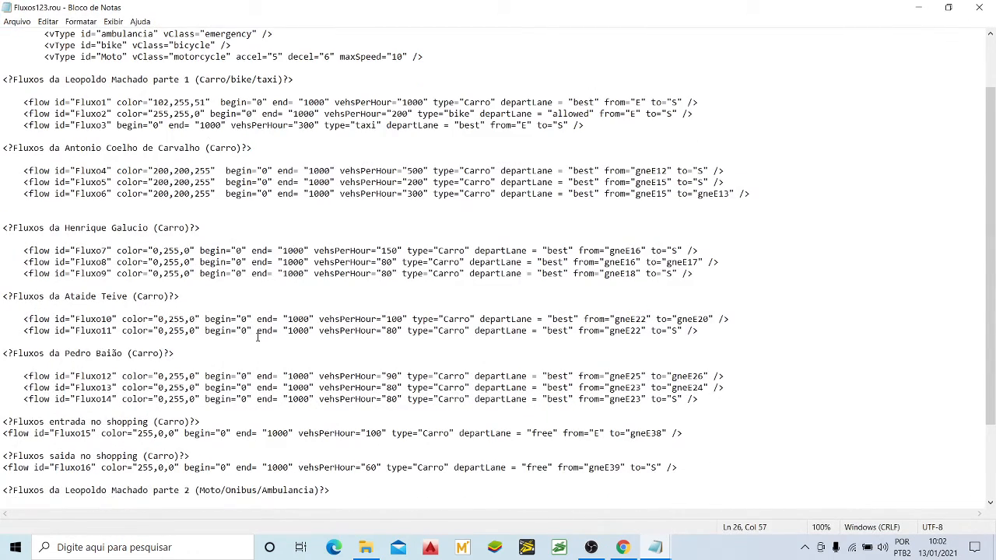
click(222, 262)
drag(24, 225, 200, 221)
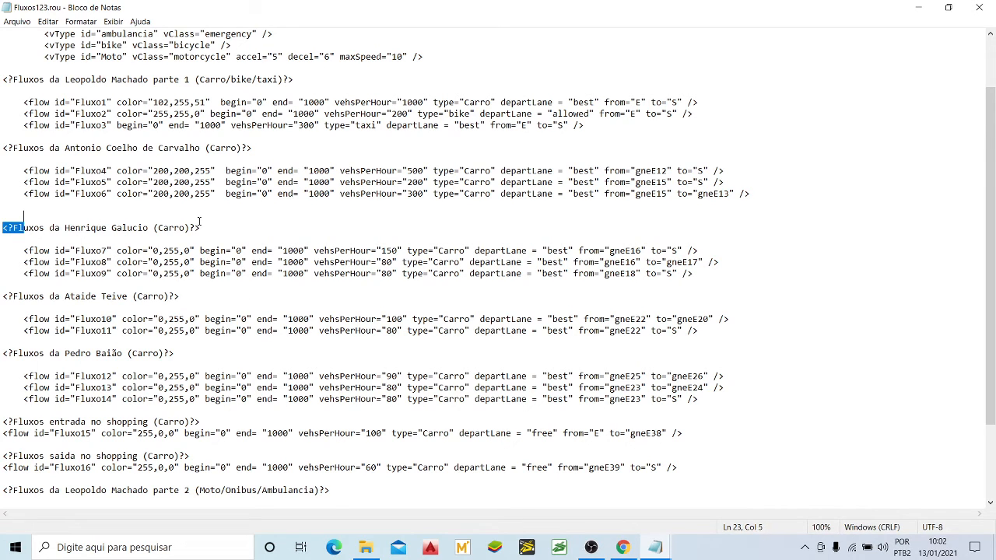
click(140, 285)
scroll(175, 319, down, 1)
scroll(177, 319, up, 2)
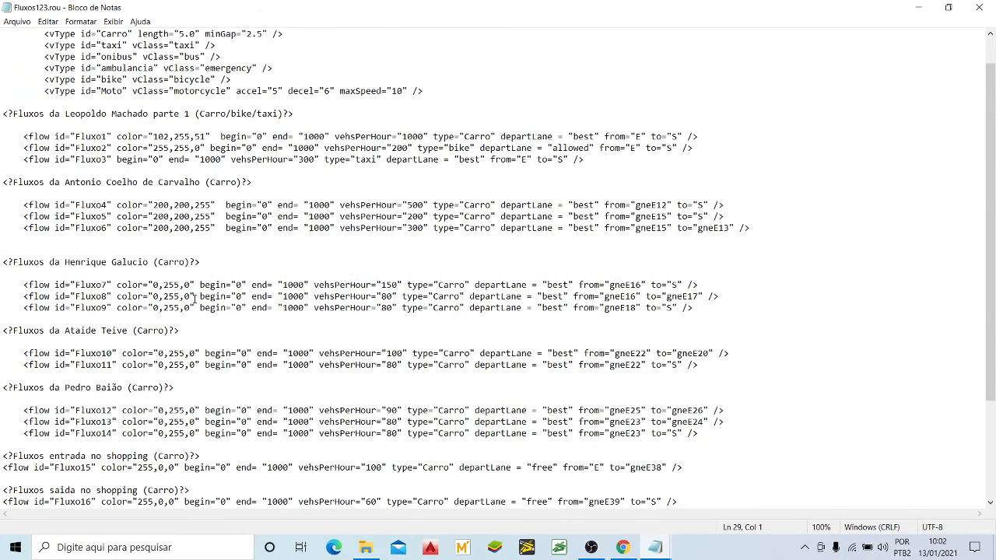
scroll(194, 296, up, 1)
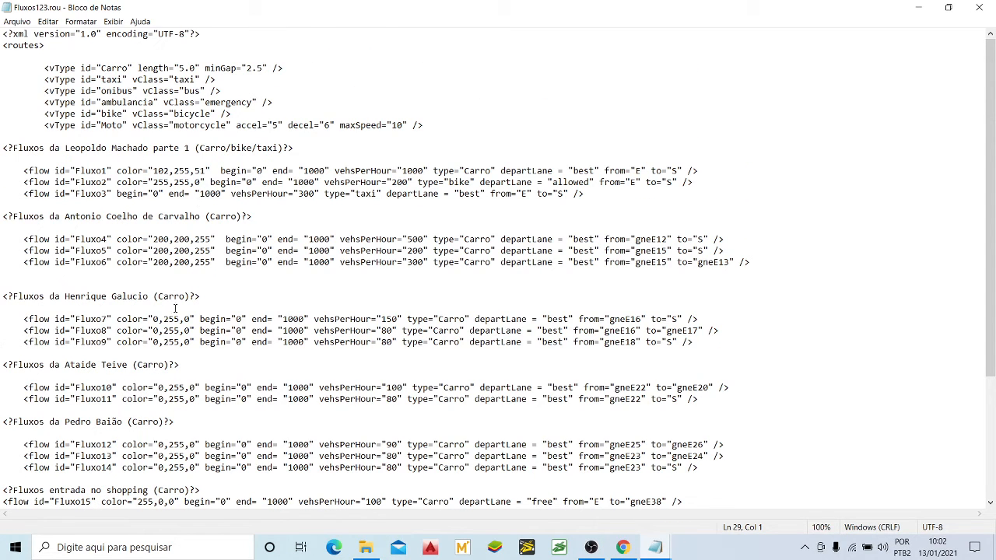
click(149, 375)
scroll(232, 441, down, 5)
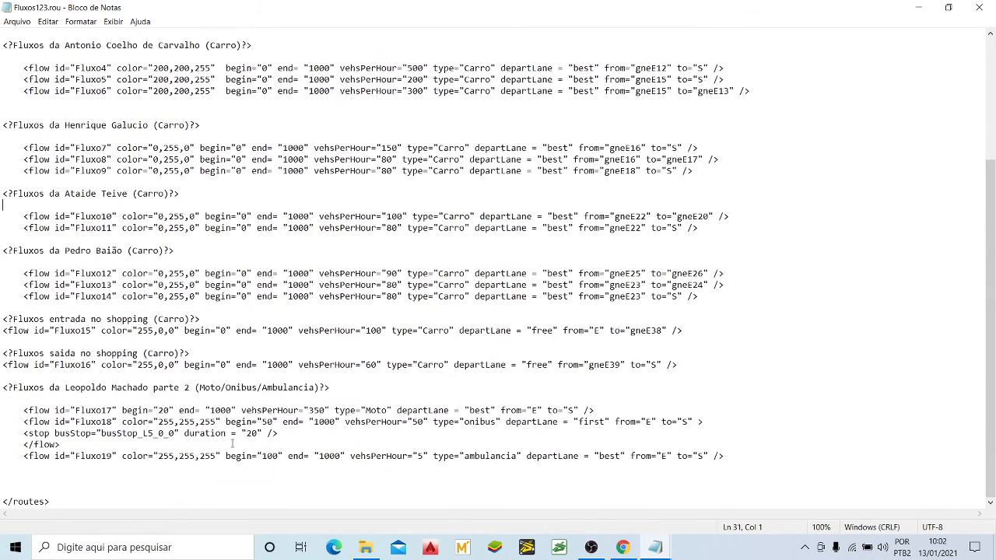
Step: Copy the busStop stop line and closing flow tag from the onibus flow in Fluxos123.rou and paste them below Fluxo6 in Fluxos.rou
click(106, 421)
drag(24, 433, 61, 446)
key(ctrl+c)
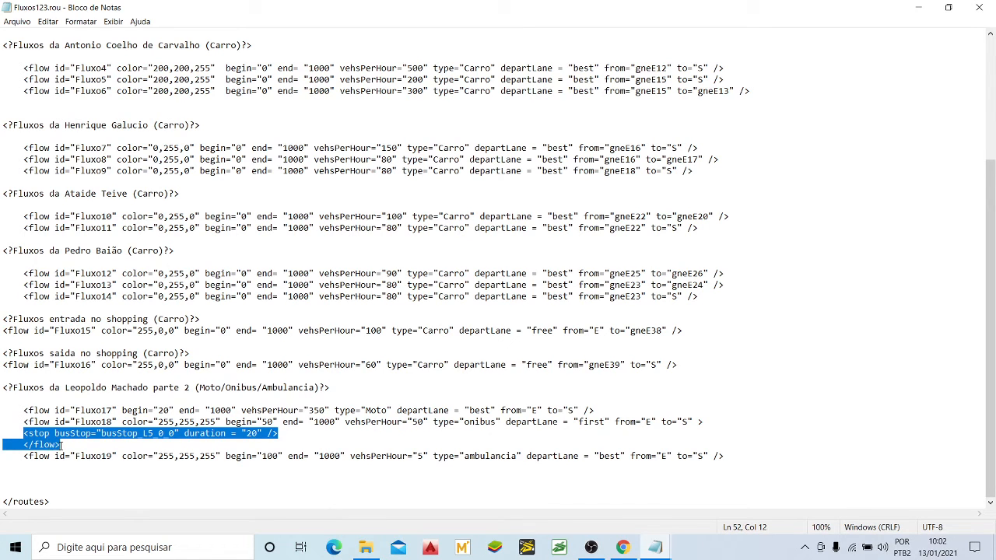
click(918, 7)
mouse_move(655, 547)
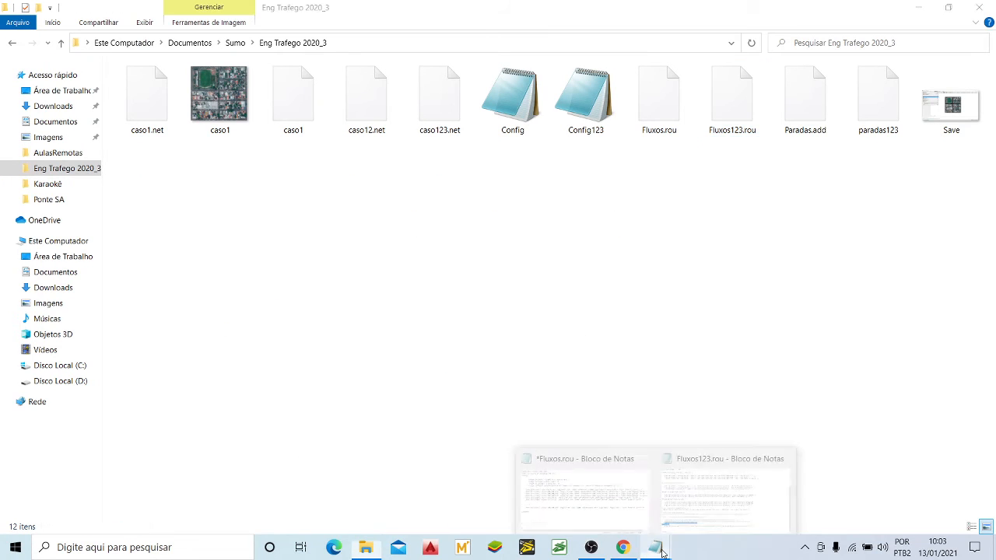
click(602, 484)
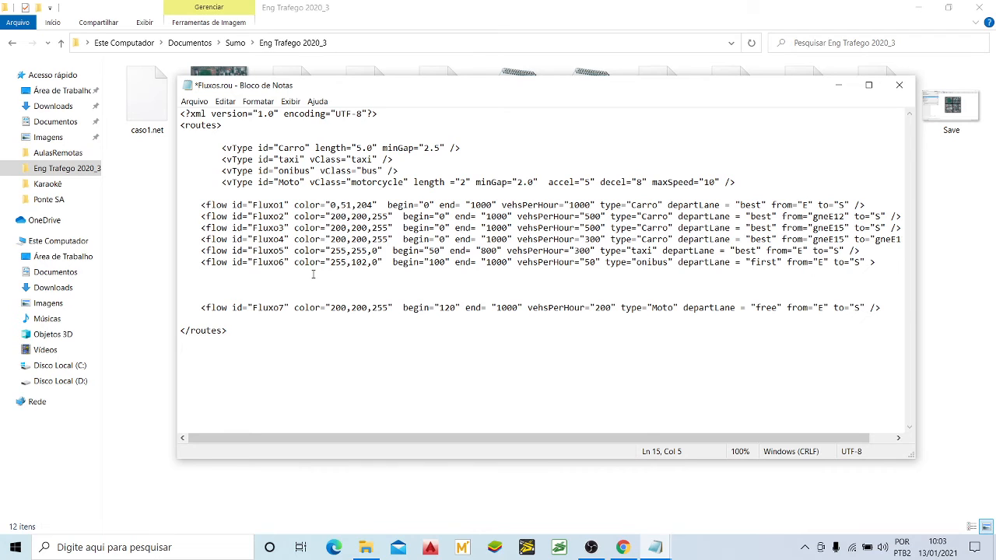
key(ctrl+v)
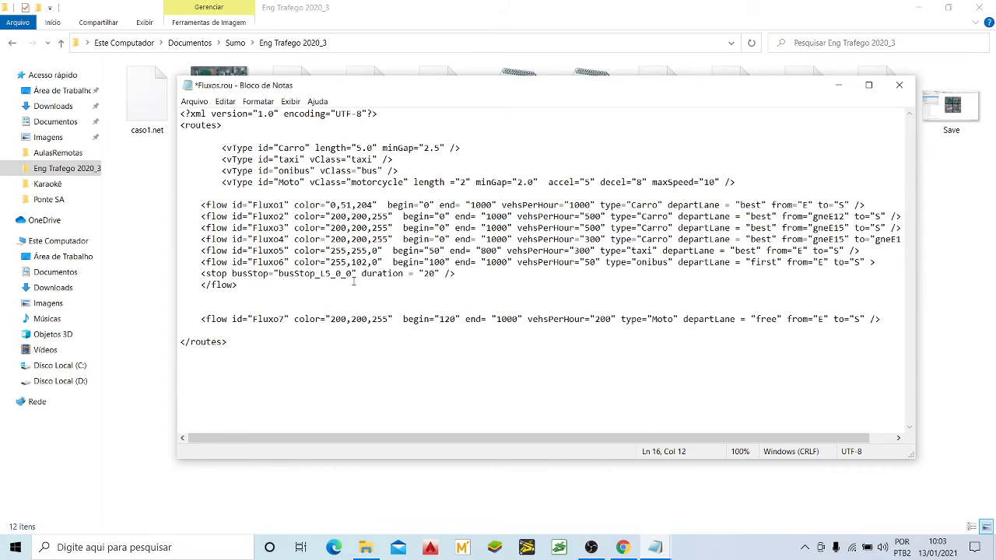
Step: Review the pasted stop element under Fluxo6, examining its opening tag, closing flow tag and busStop ID
click(870, 262)
click(228, 273)
drag(237, 284, 190, 274)
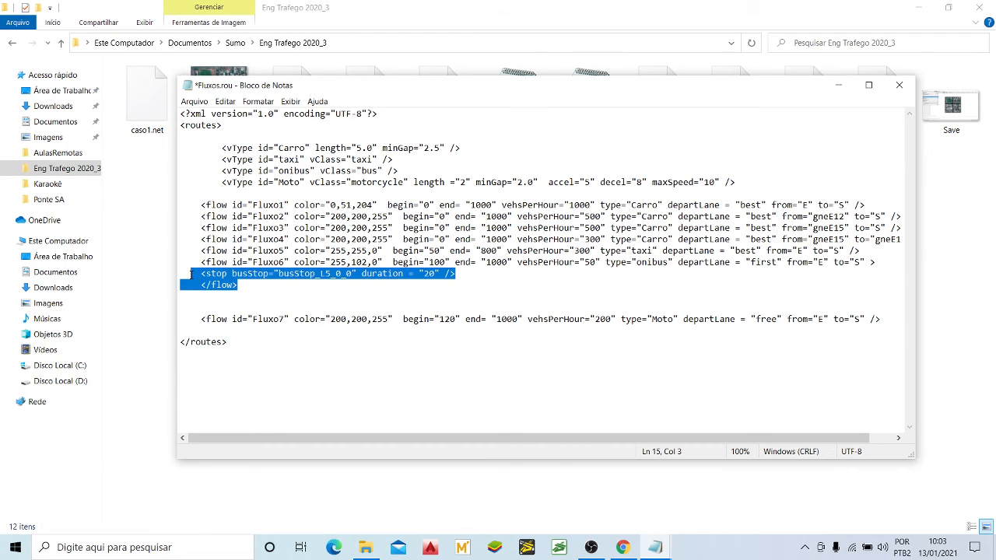
click(237, 286)
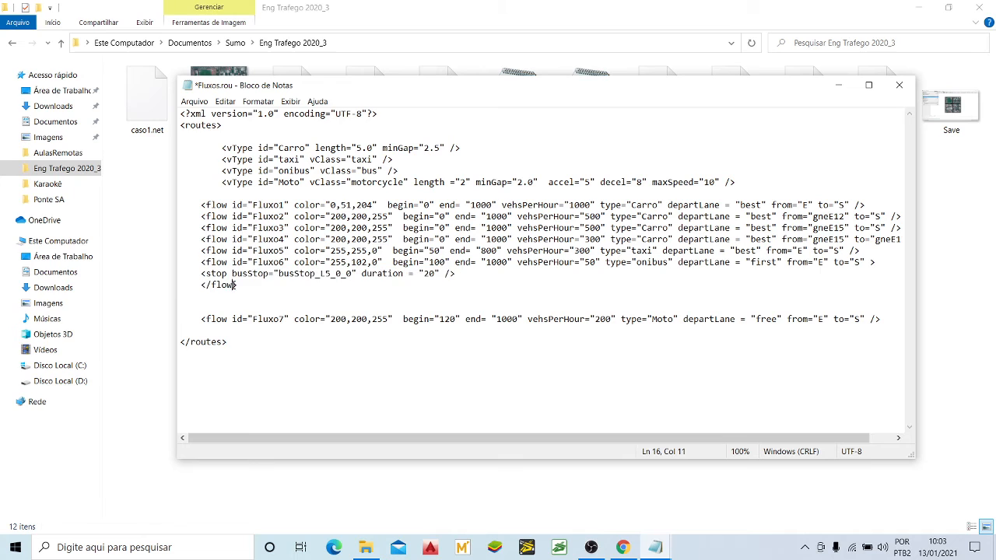
drag(199, 273, 232, 274)
click(223, 273)
click(872, 262)
double_click(217, 274)
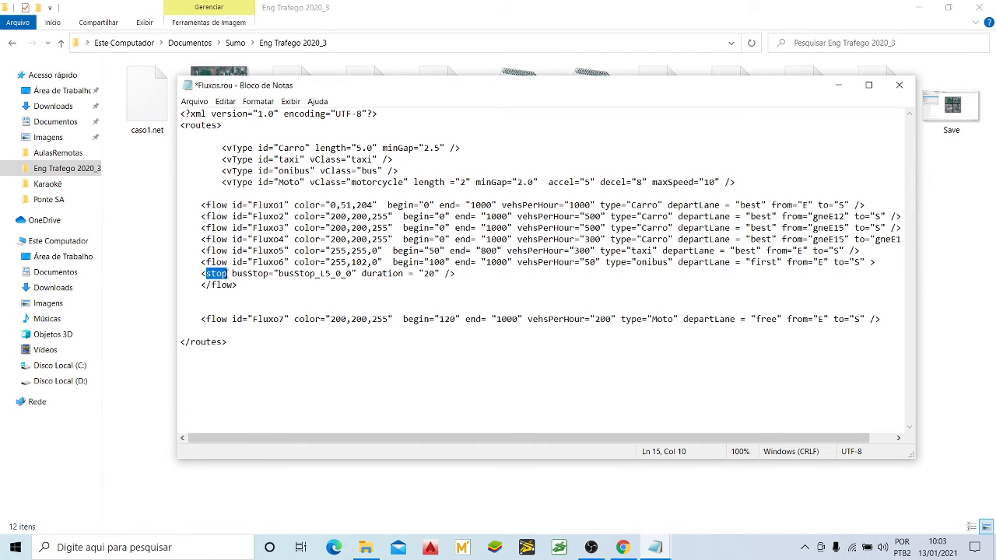
click(230, 274)
drag(232, 274, 269, 273)
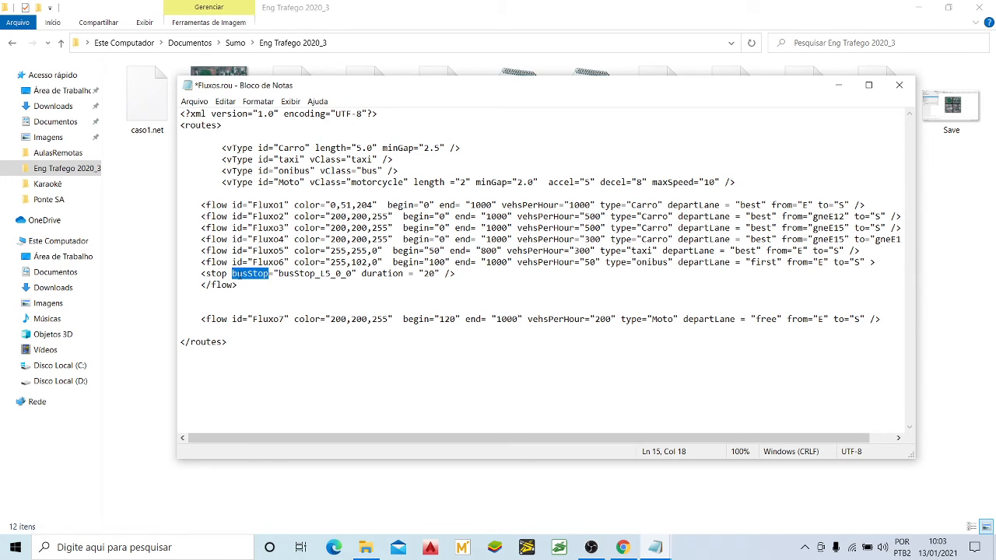
click(272, 274)
drag(278, 273, 330, 276)
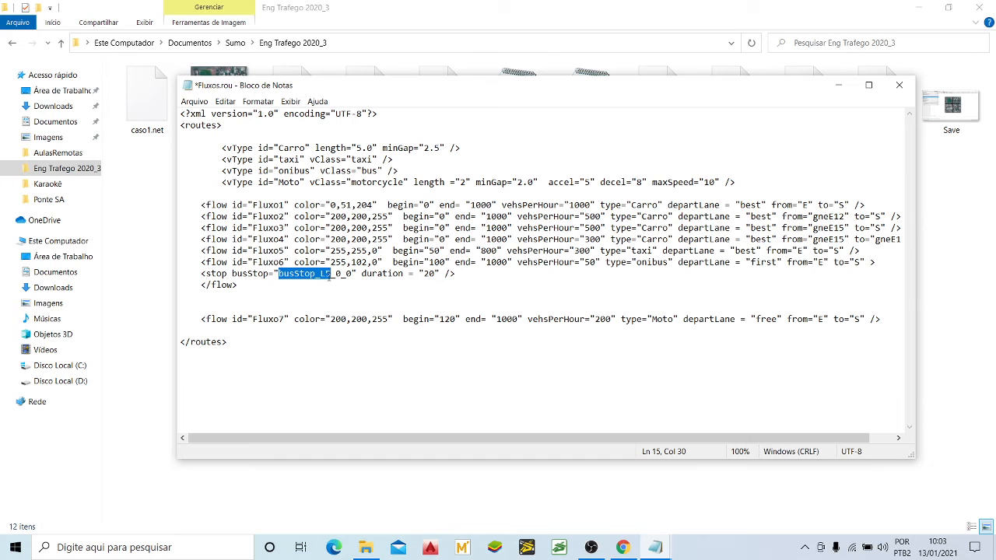
click(352, 274)
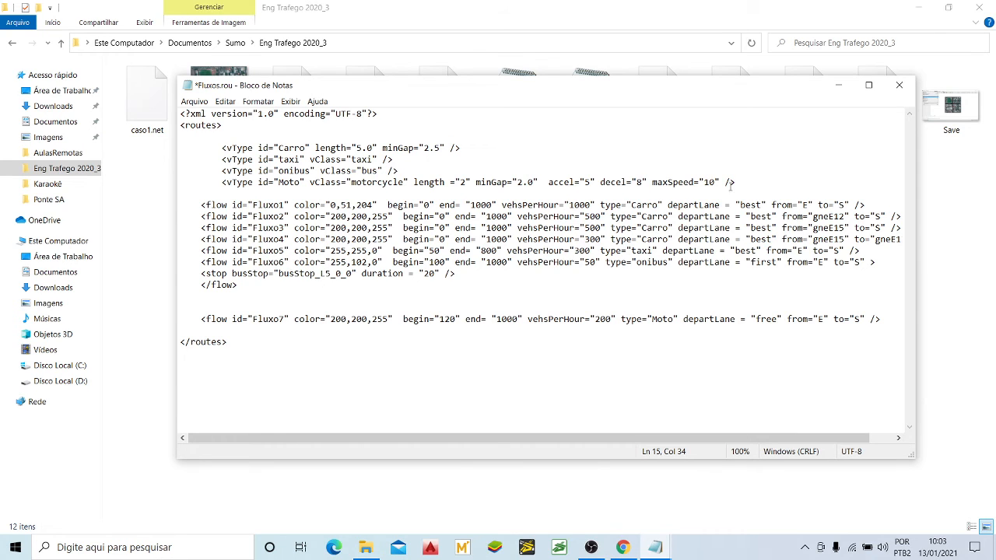
Step: Minimize Fluxos.rou, open Paradas.add in Notepad to check the bus stop ID on lane L5_0, and close it
click(838, 85)
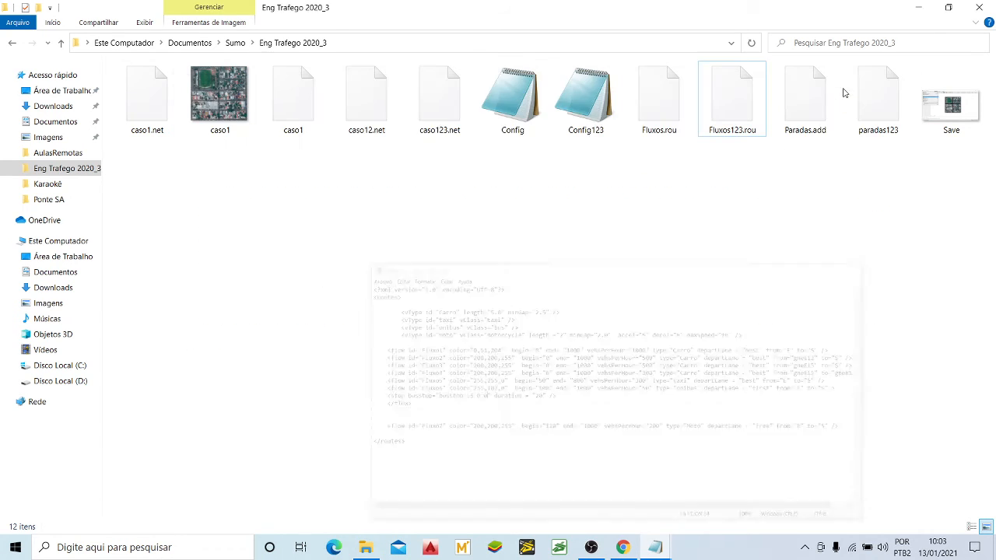
click(813, 132)
right_click(813, 126)
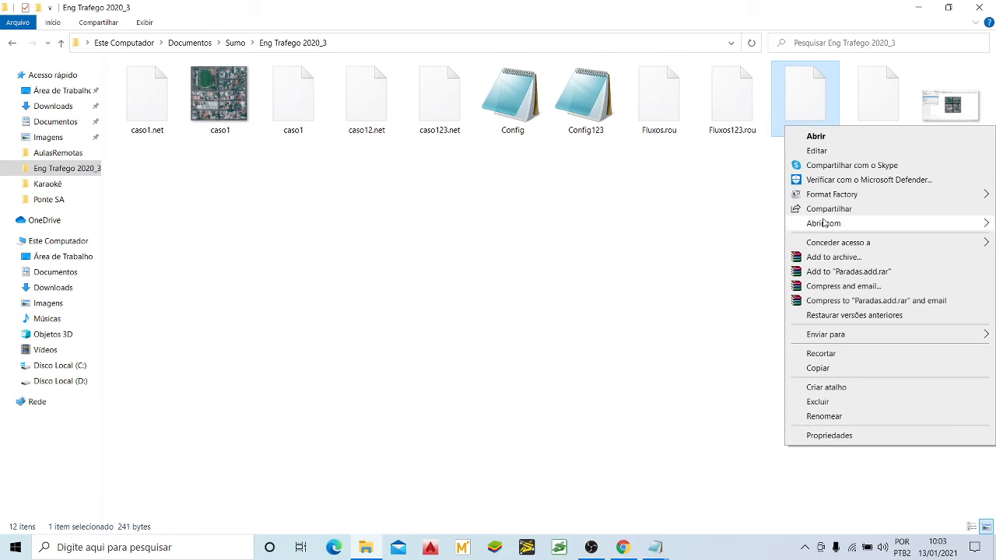
mouse_move(823, 224)
click(746, 225)
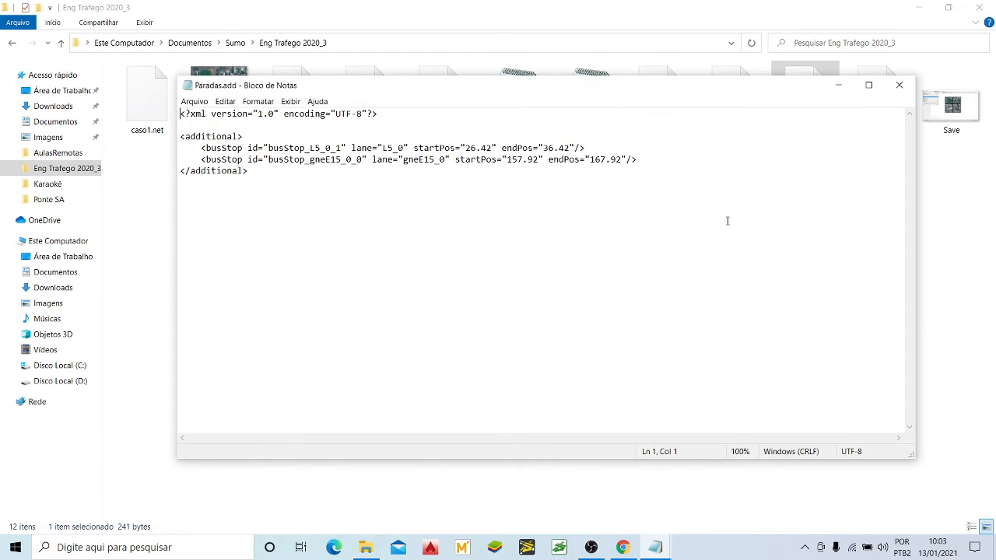
click(294, 159)
click(315, 149)
drag(336, 147, 342, 148)
click(899, 85)
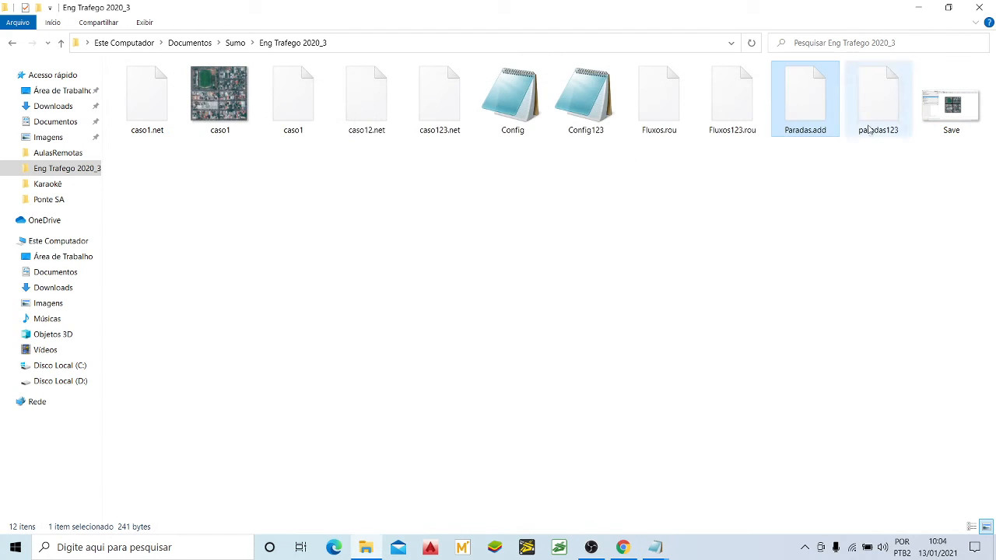
Step: Bring back Fluxos.rou and change the busStop reference in the stop element to busStop_L5_0_1
mouse_move(651, 543)
click(587, 520)
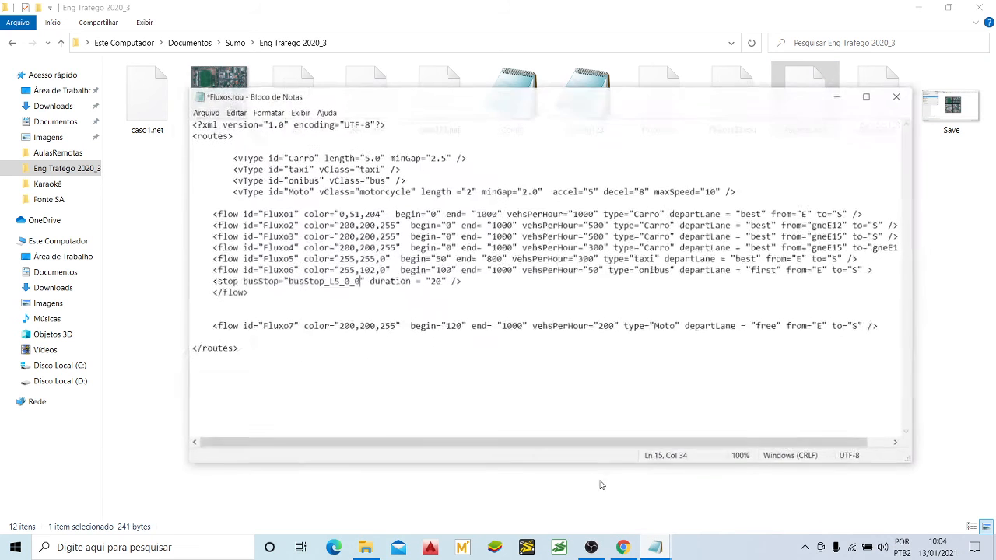
key(Left)
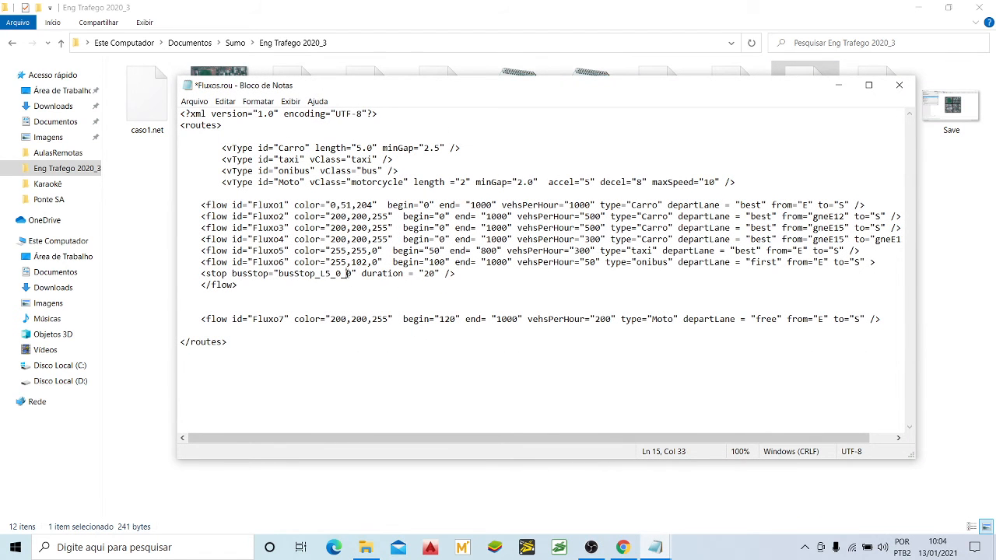
text(1)
key(Delete)
Step: Examine the stop element's busStop reference and its duration attribute
click(408, 295)
click(299, 274)
drag(362, 273, 441, 275)
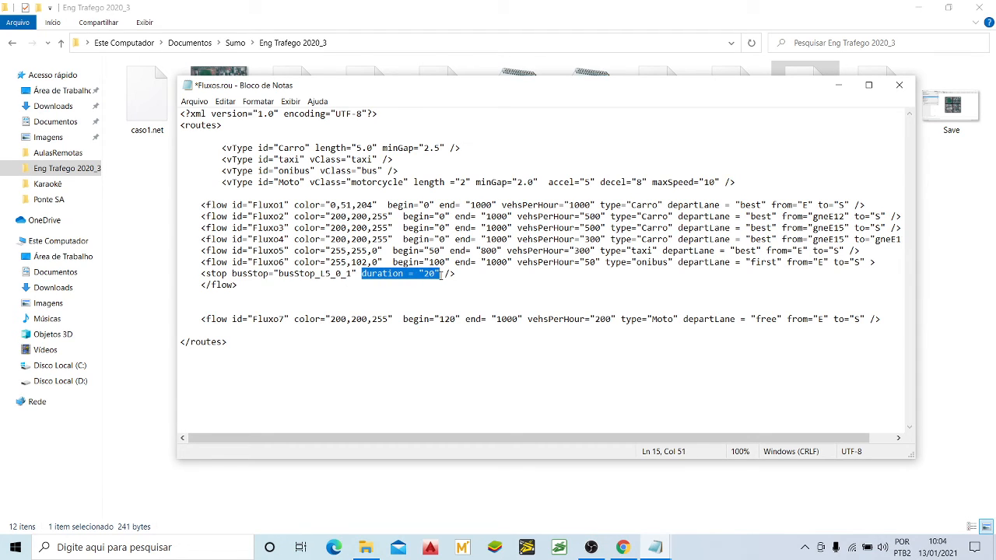
click(434, 275)
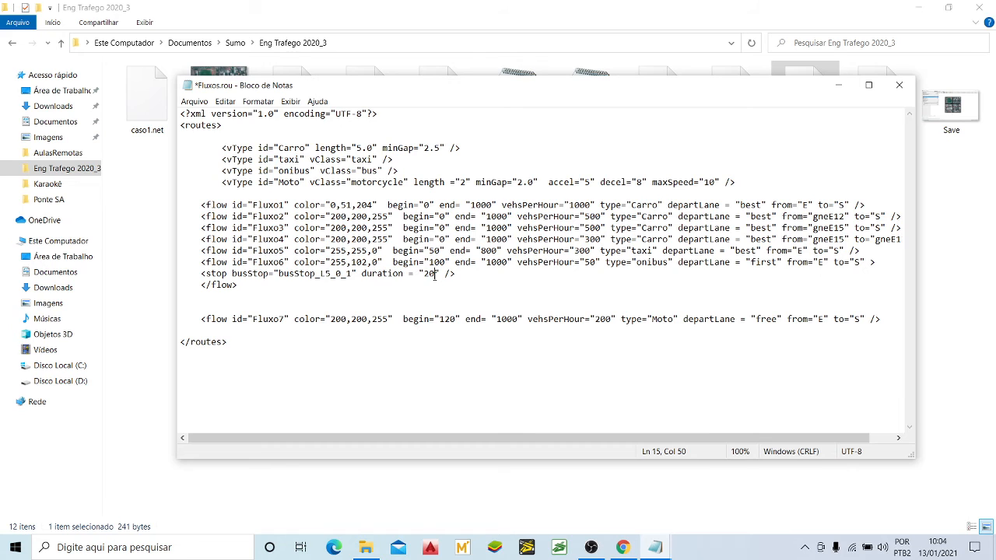
drag(361, 274, 405, 275)
double_click(424, 274)
click(467, 285)
drag(435, 274, 424, 274)
click(409, 274)
click(418, 274)
click(436, 274)
Step: Check Fluxo6's opening and closing flow tags, vehicle type, vehsPerHour, begin and end values against the stop duration
drag(201, 262, 227, 262)
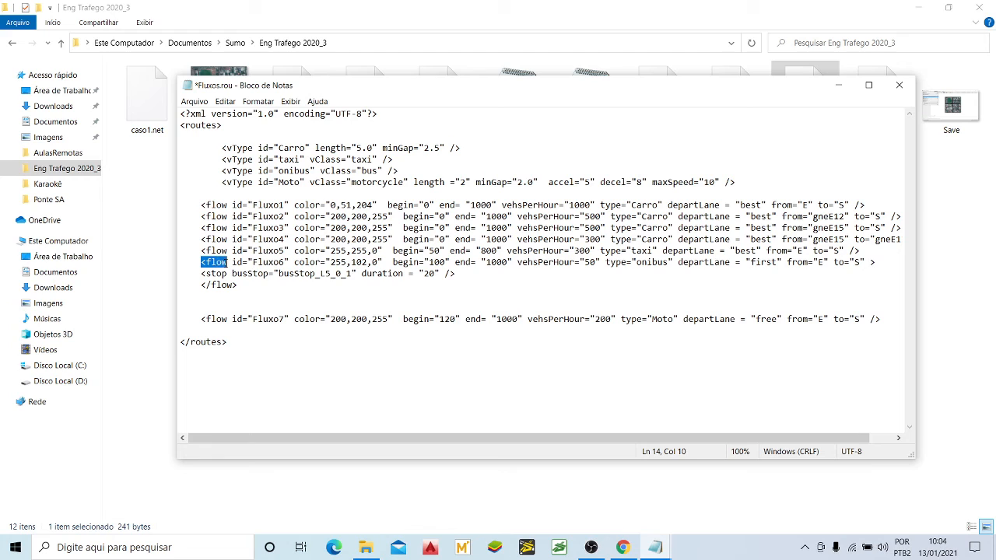
click(227, 264)
drag(245, 286, 196, 286)
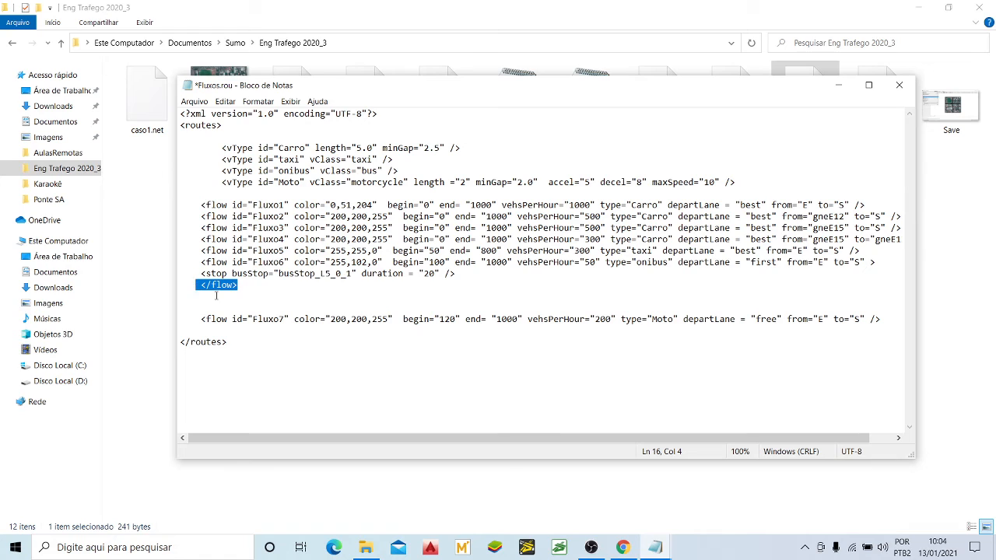
click(348, 274)
drag(644, 263, 637, 263)
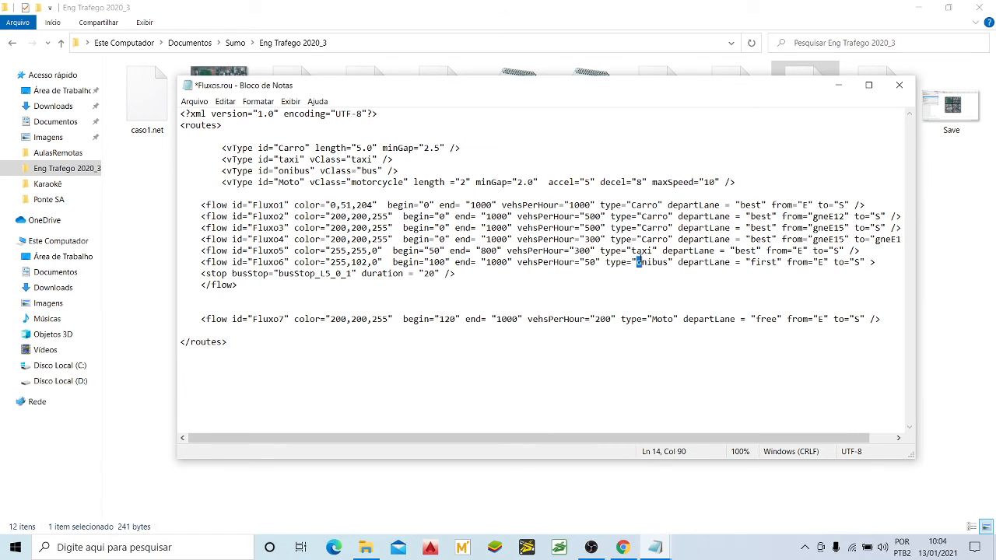
double_click(587, 263)
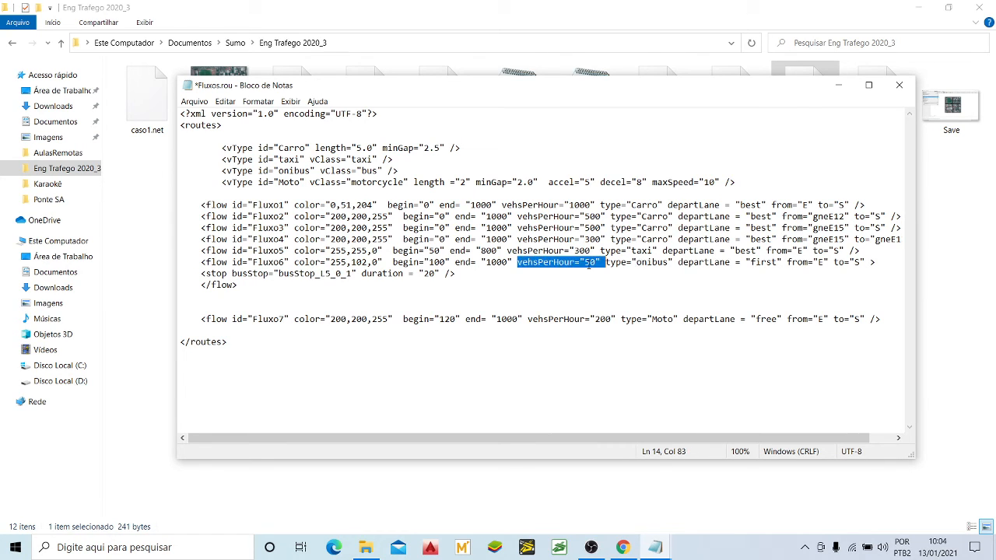
click(436, 264)
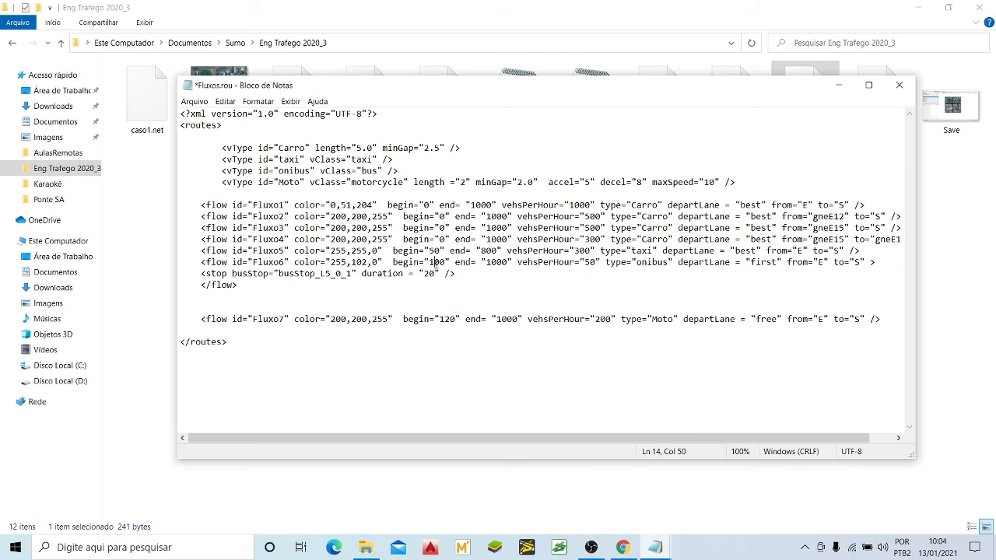
click(498, 263)
drag(425, 273, 434, 276)
Step: Delete the blank lines between the closing flow tag and Fluxo7, then save and close Fluxos.rou
click(350, 262)
key(Delete)
key(Delete)
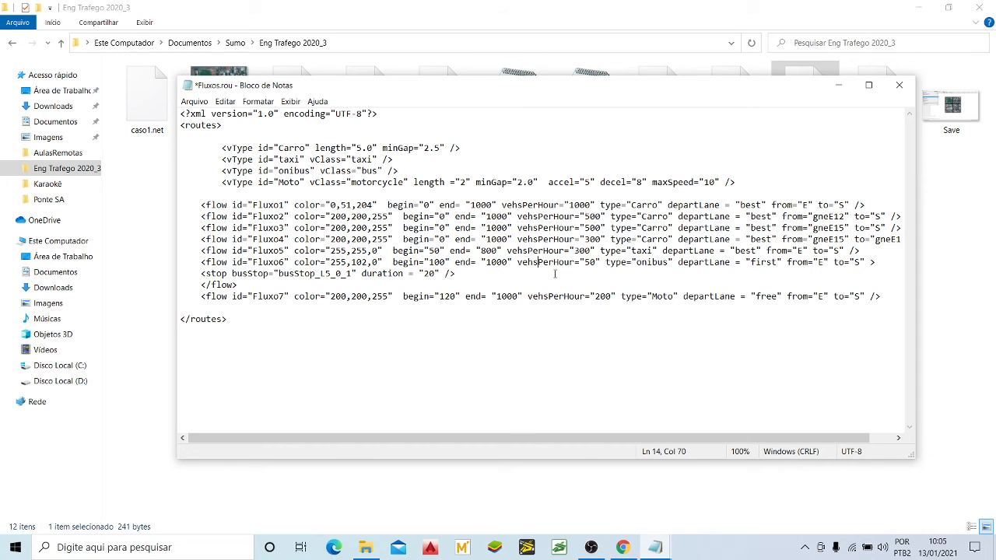
click(202, 106)
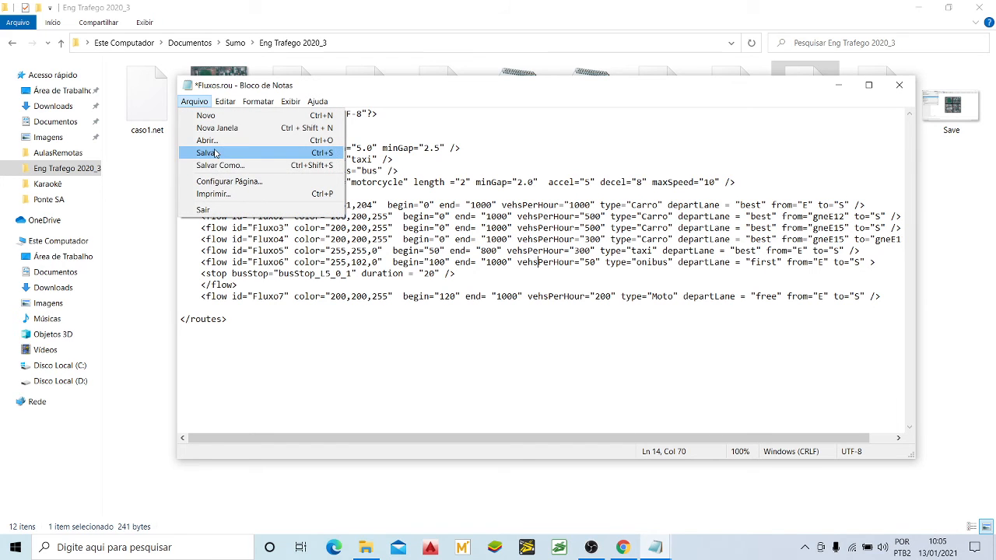
click(209, 153)
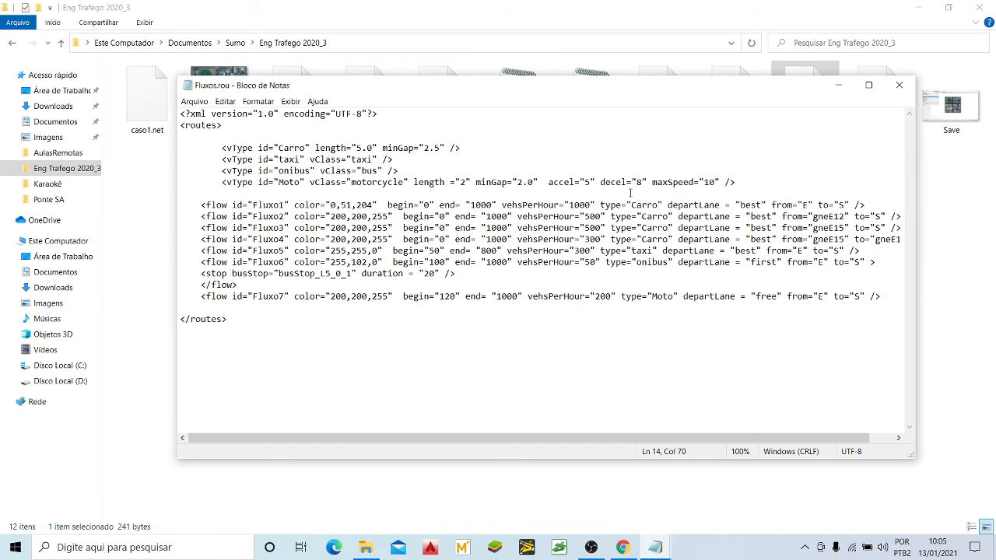
click(896, 85)
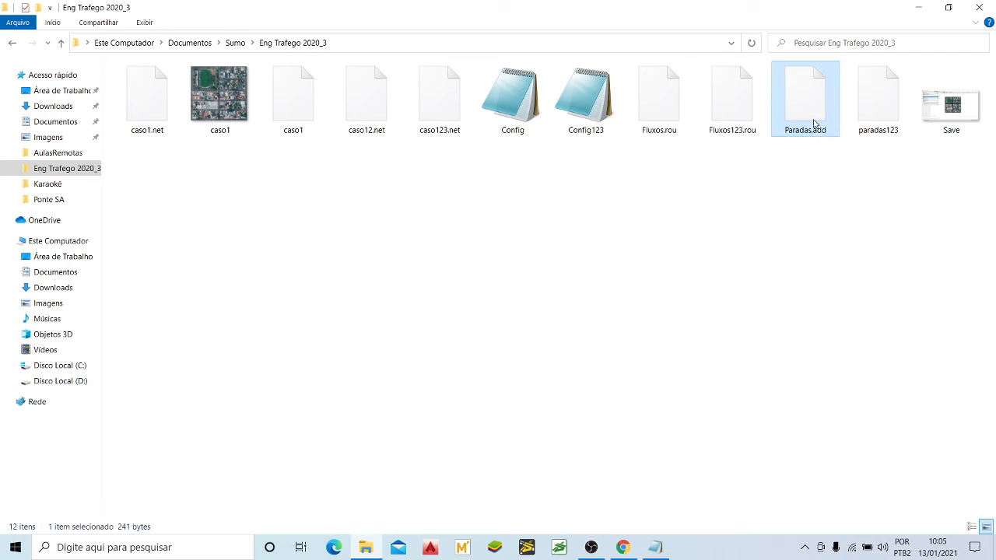
Step: Open Config to check its additional-files entry, and close both Config and the reference file Fluxos123.rou
double_click(507, 100)
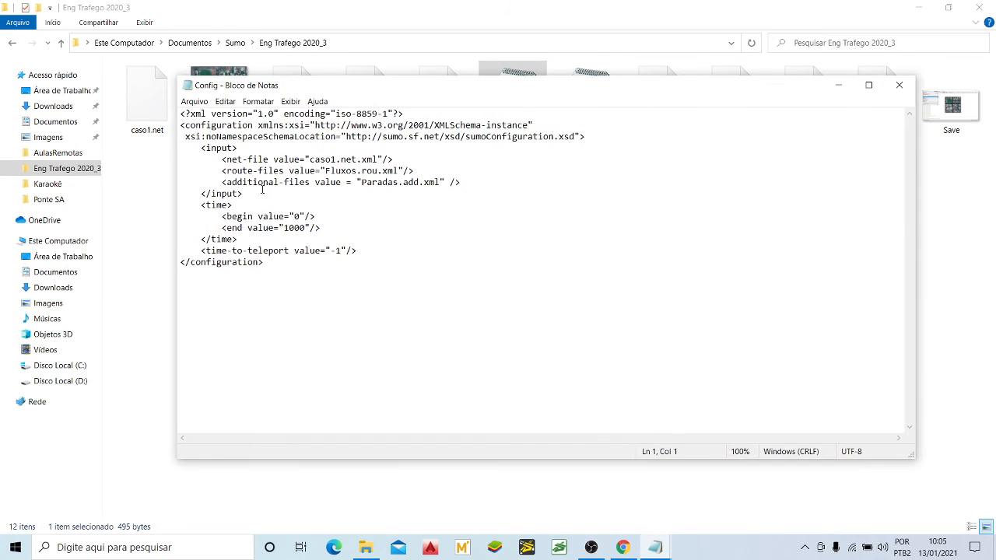
click(898, 84)
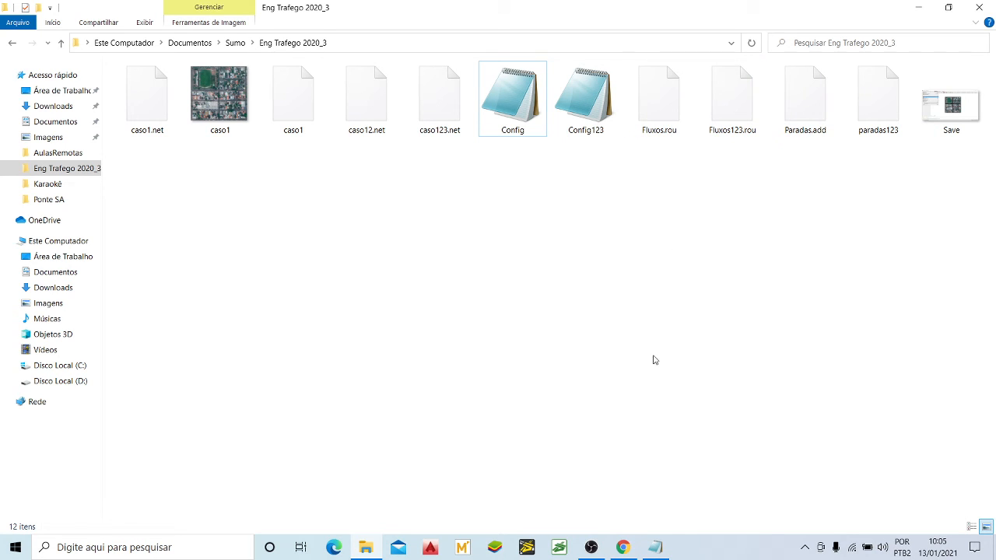
click(655, 547)
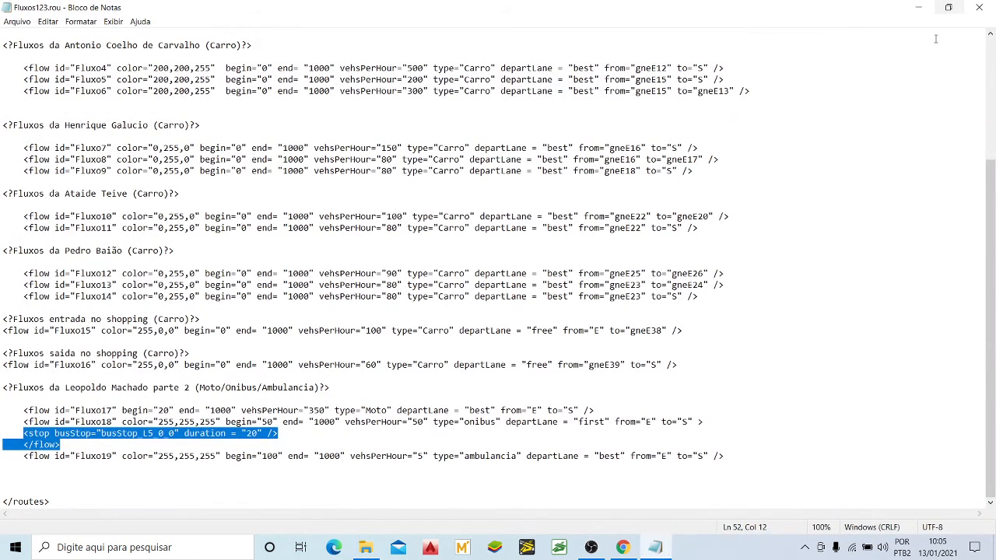
click(980, 8)
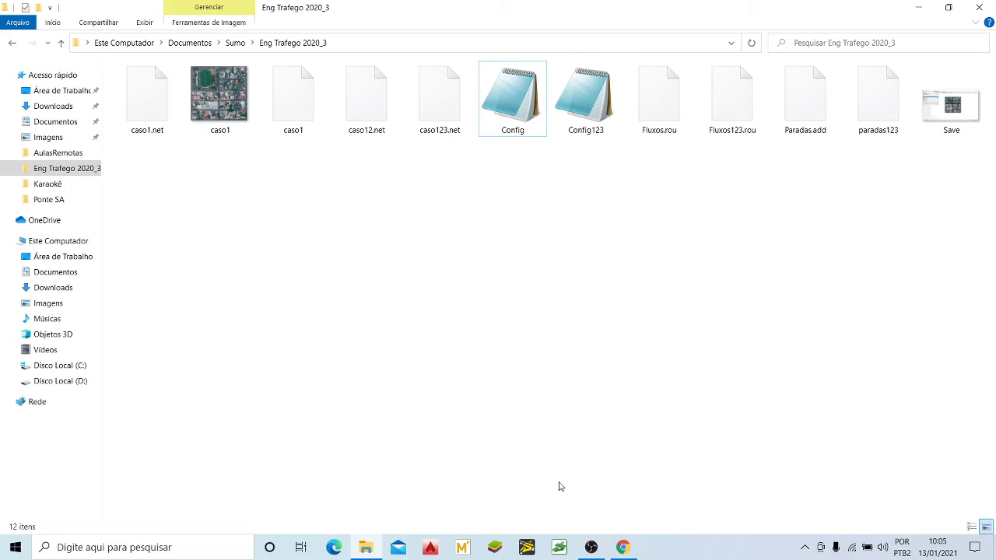
Step: Launch SUMO and load the recent Config.sumocfg simulation from the Eng Trafego 2020_3 folder
click(559, 548)
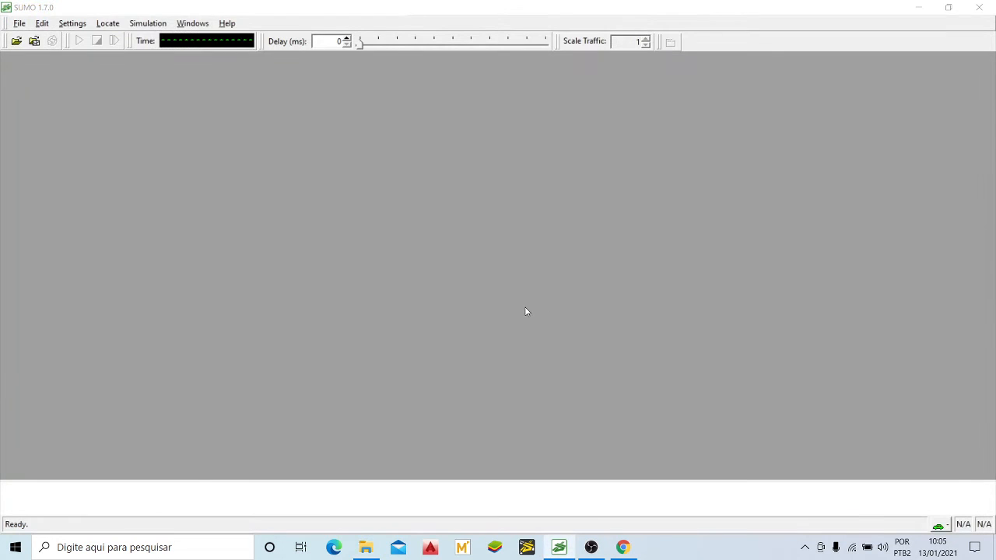
click(21, 24)
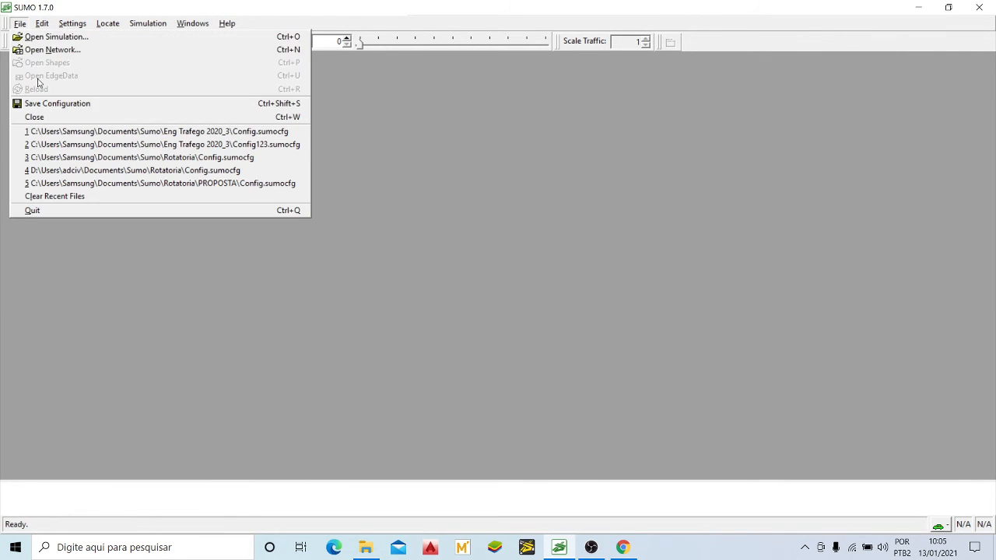
click(173, 131)
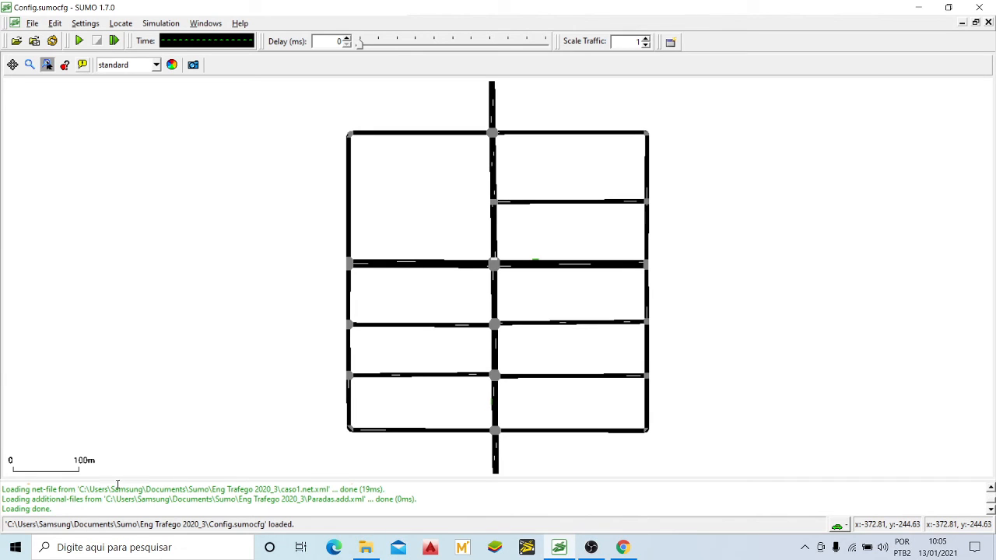
Step: Set the view scheme to real world and load the saved decals with the caso1.PNG aerial image as background
click(156, 65)
click(144, 103)
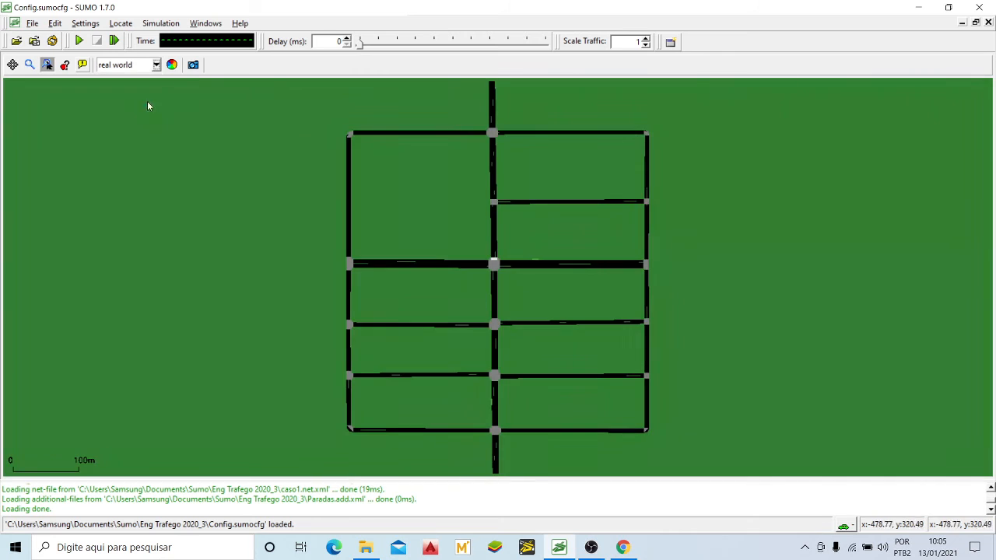
click(172, 65)
click(238, 361)
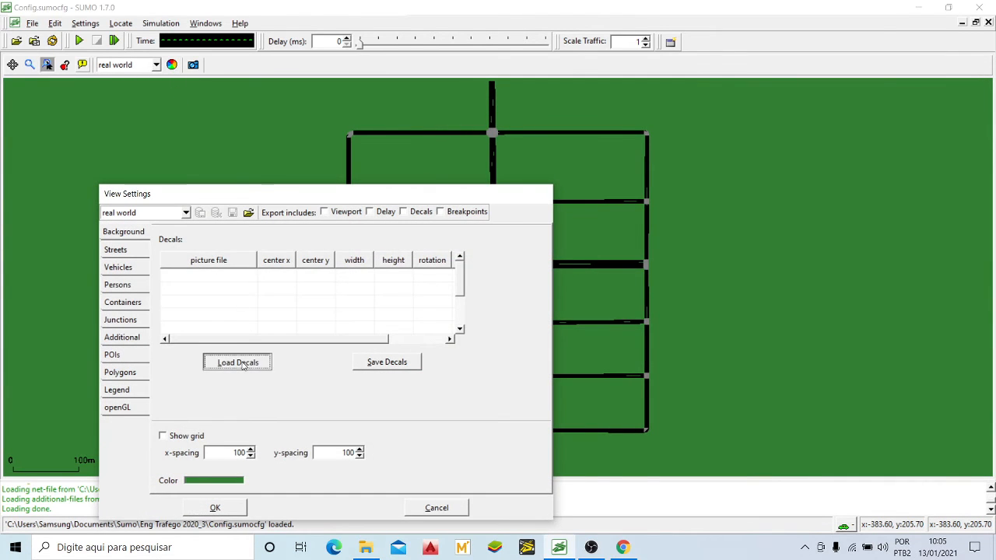
click(211, 325)
click(456, 428)
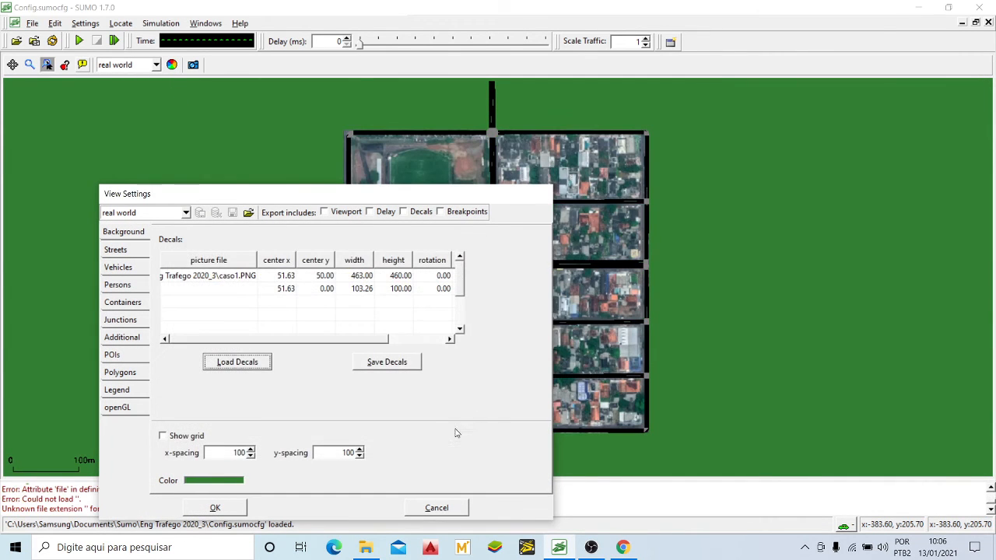
click(215, 508)
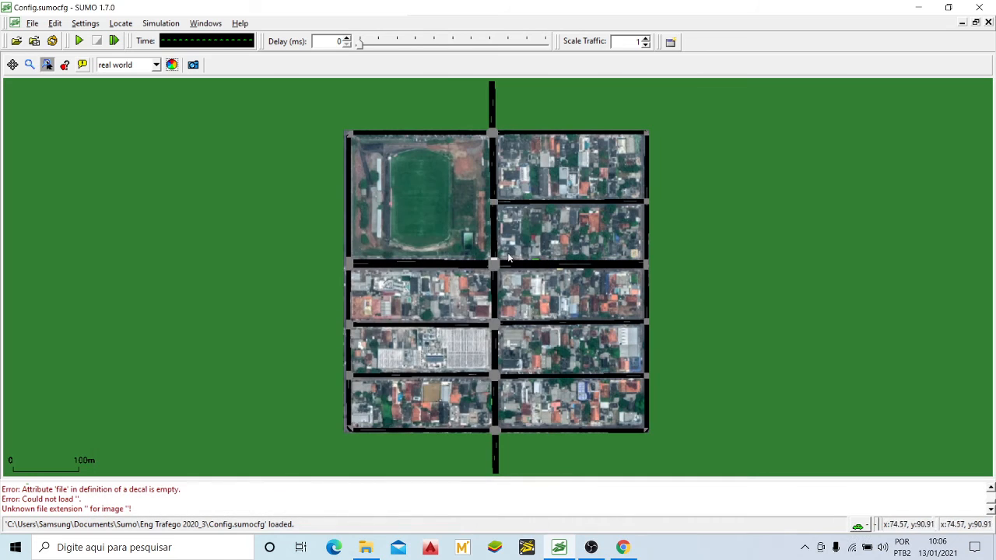
Step: Turn off the drawing of crossings and walking areas for junctions in the view settings, and apply the change
scroll(501, 267, up, 10)
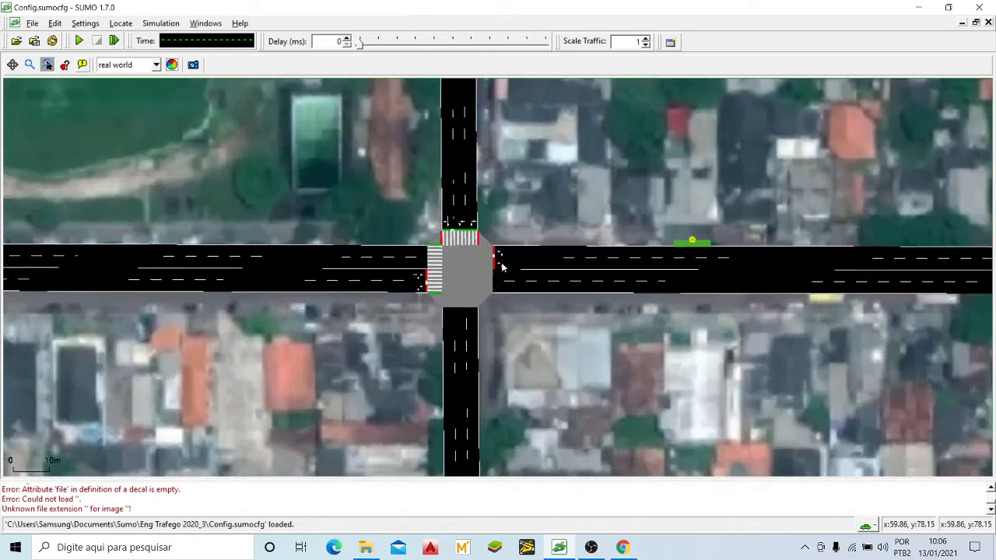
scroll(464, 296, up, 2)
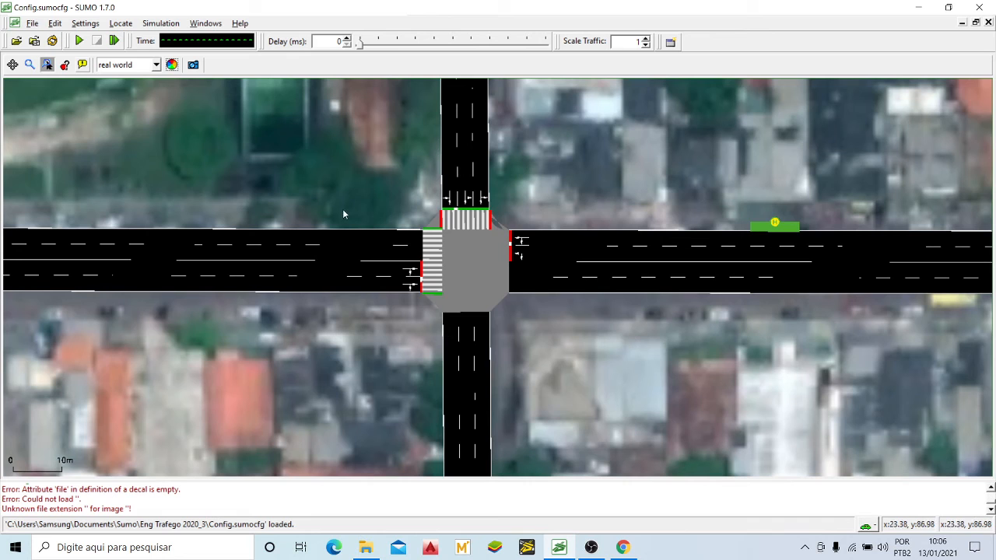
click(172, 65)
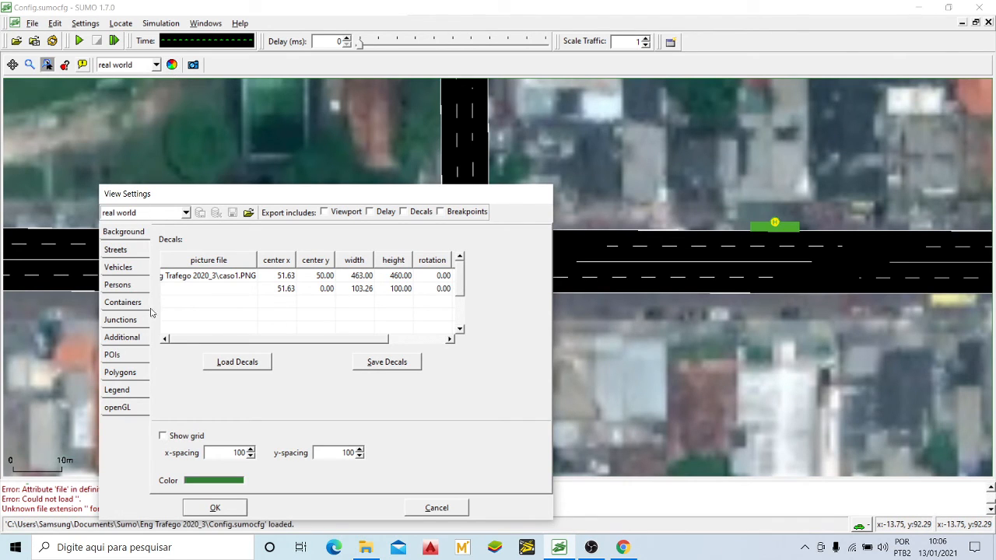
click(121, 320)
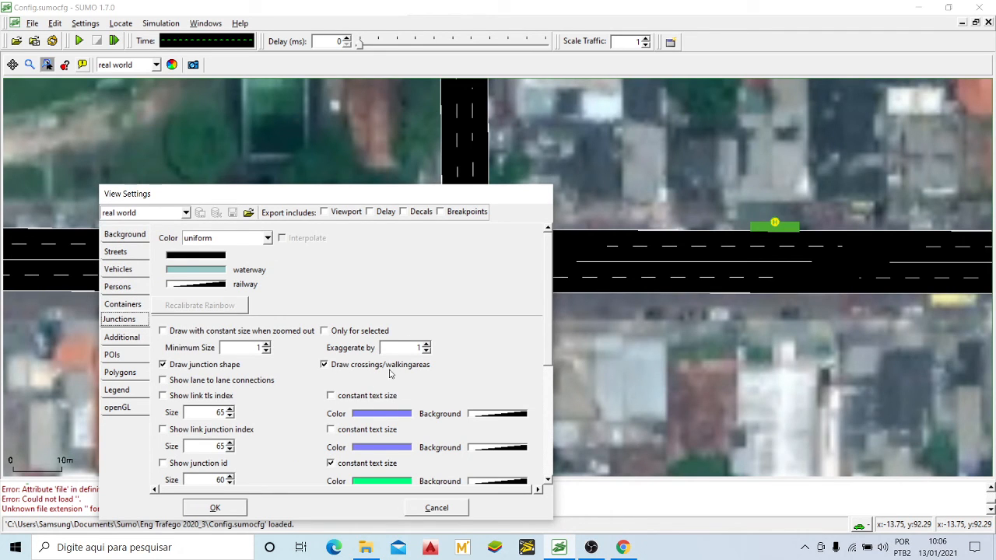
click(324, 365)
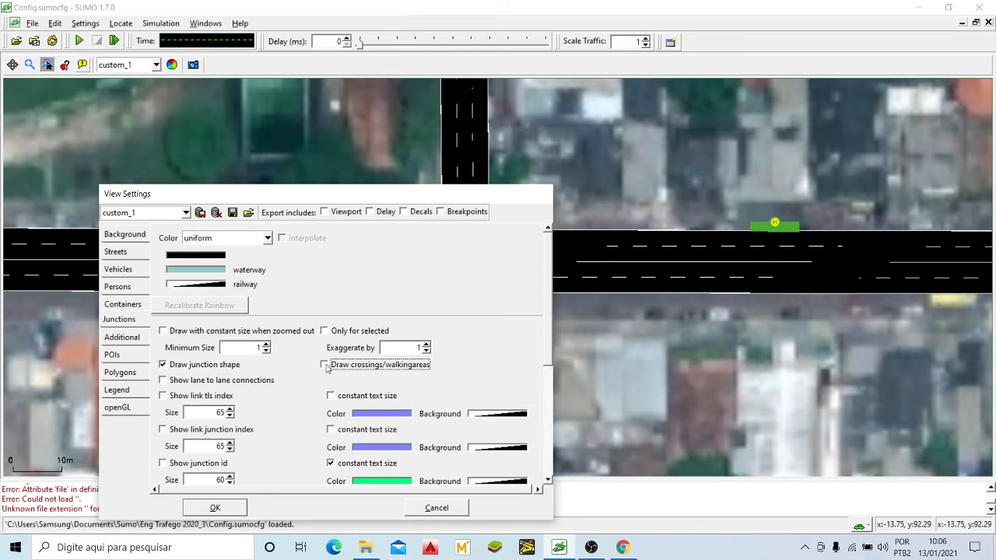
click(214, 507)
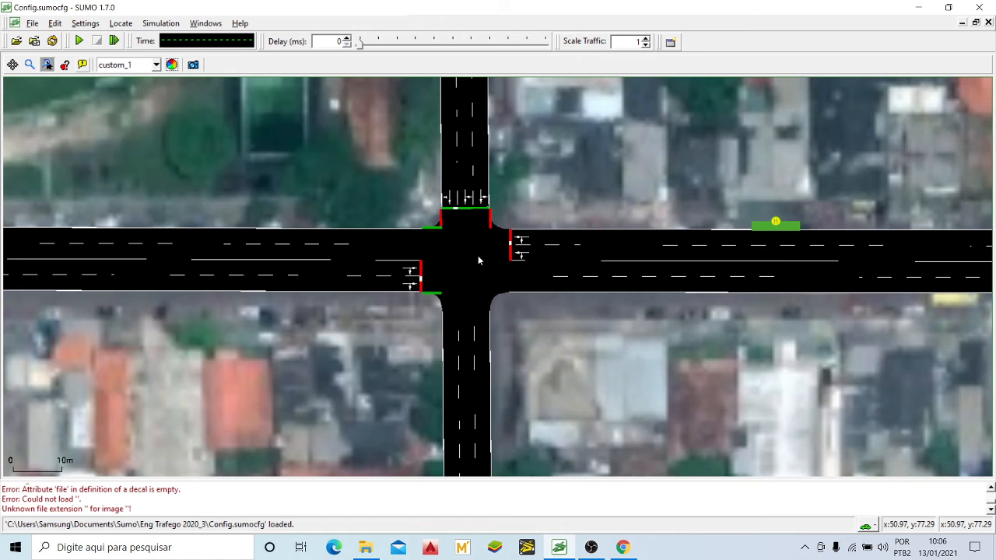
scroll(479, 260, down, 3)
scroll(530, 235, up, 4)
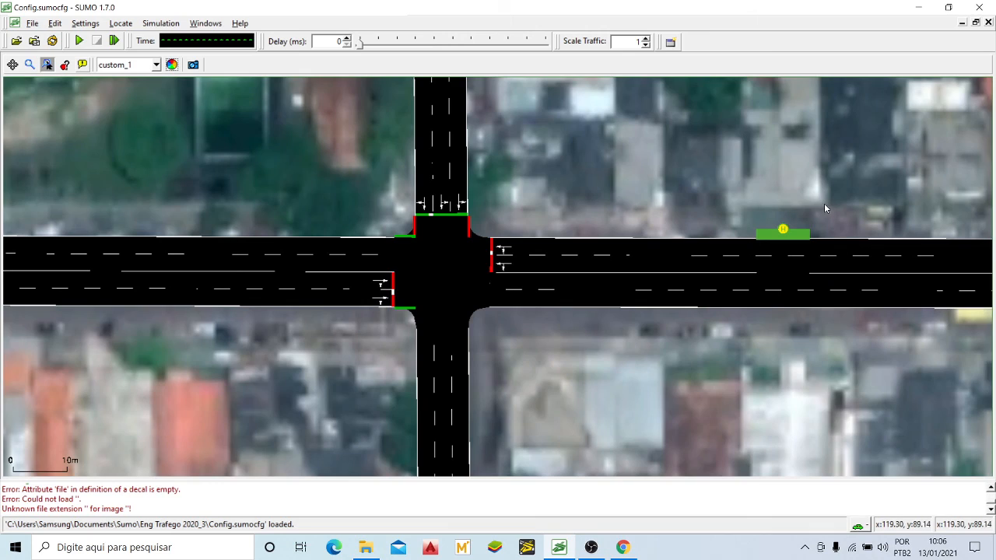
Step: Examine the two bus stops, one on the central avenue's southernmost block and one on the main cross street east of the signalised junction
scroll(698, 218, down, 5)
drag(624, 345, 583, 146)
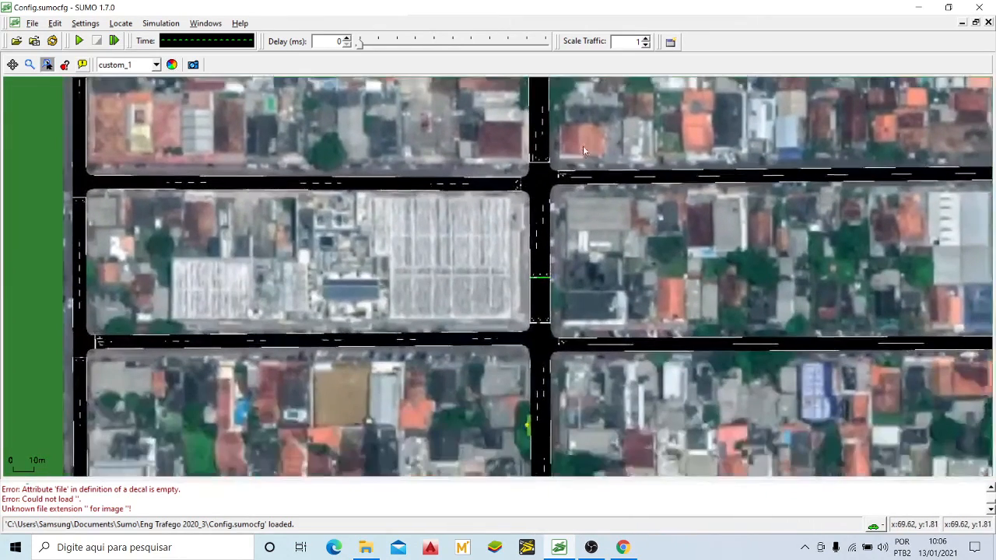
drag(554, 420, 518, 243)
scroll(491, 250, up, 4)
scroll(492, 253, up, 3)
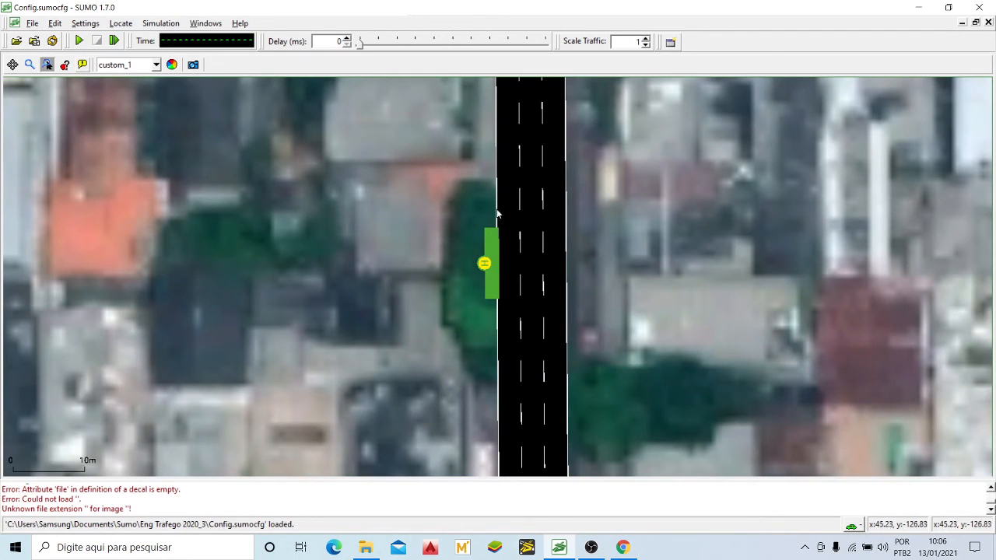
scroll(484, 265, down, 4)
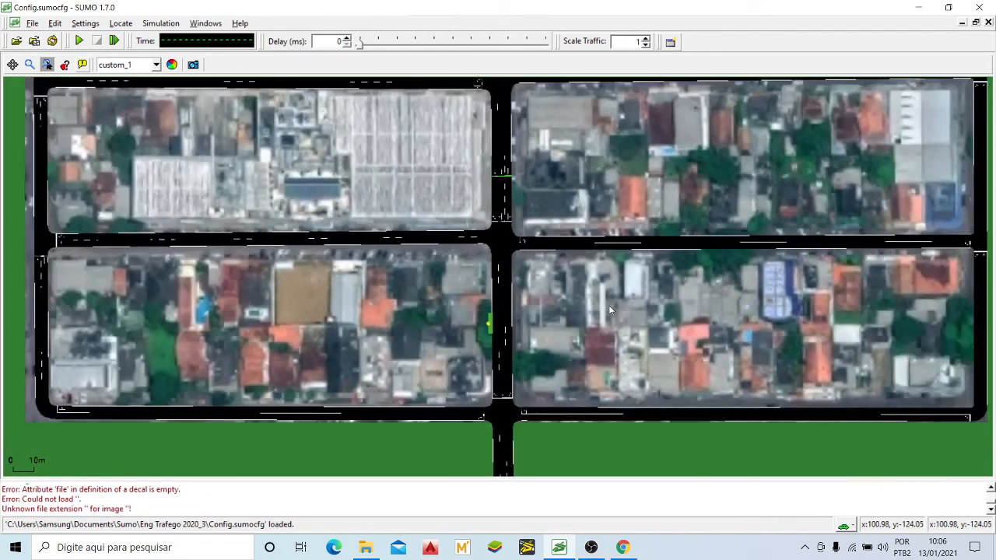
scroll(610, 308, down, 1)
drag(651, 200, 572, 331)
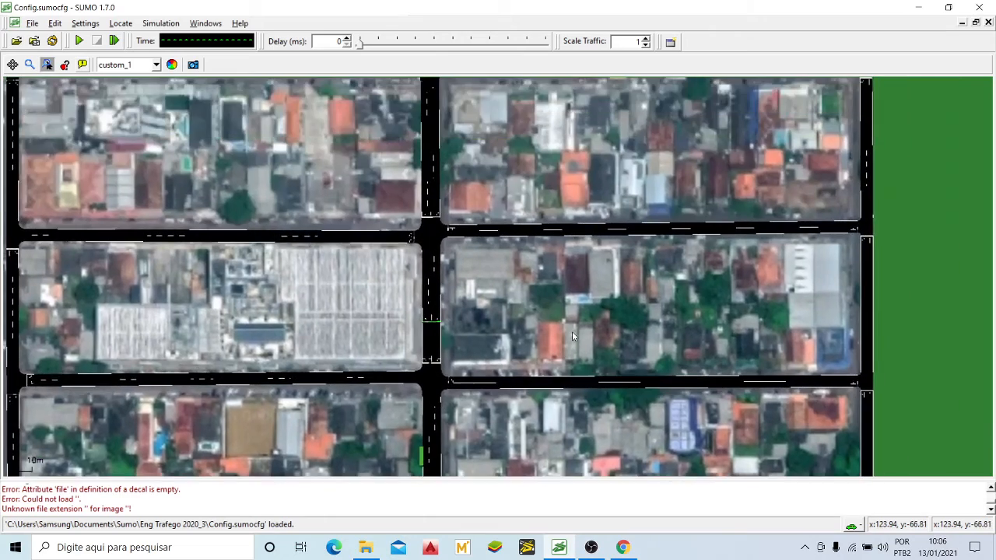
scroll(572, 326, down, 4)
drag(590, 199, 582, 231)
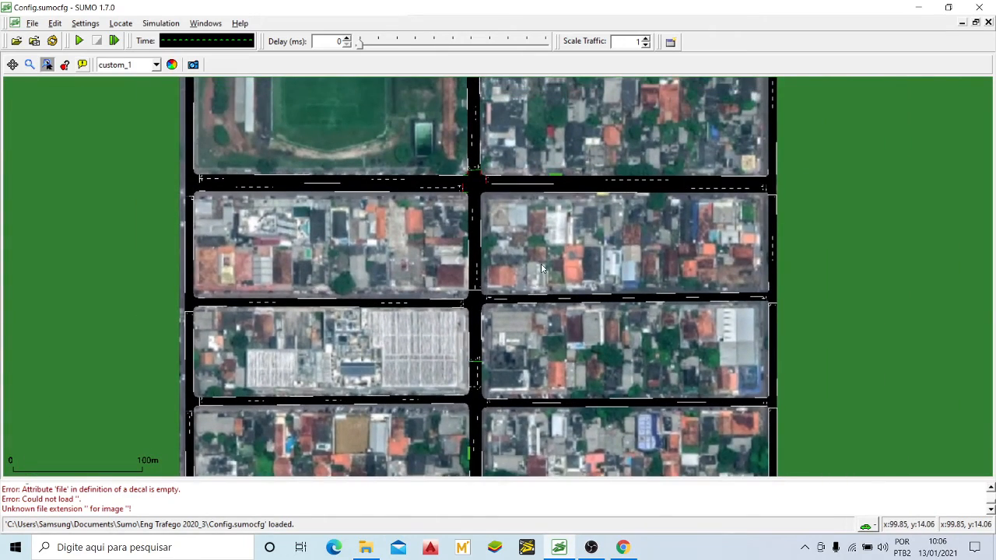
drag(540, 266, 559, 170)
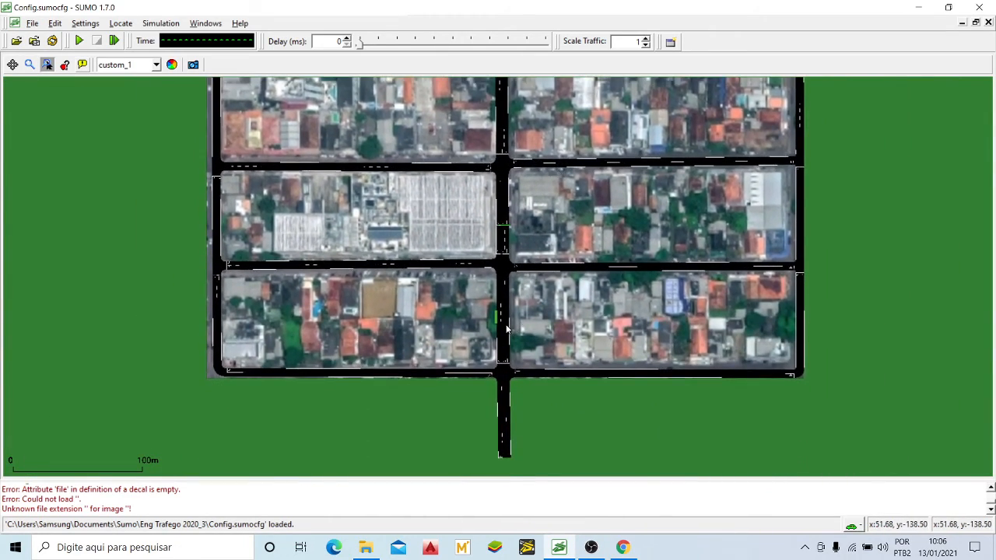
scroll(506, 330, up, 8)
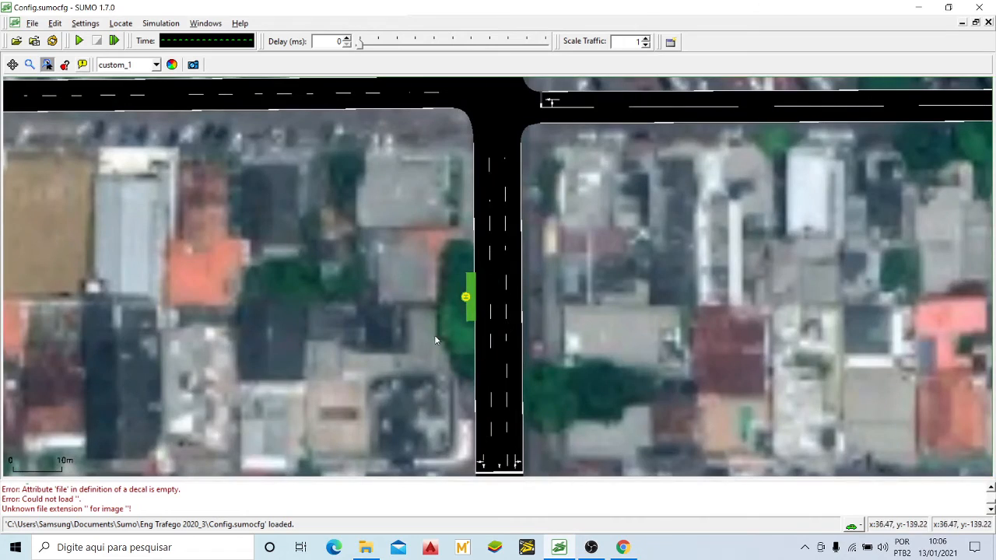
scroll(488, 347, down, 4)
drag(578, 165, 599, 264)
scroll(602, 228, up, 3)
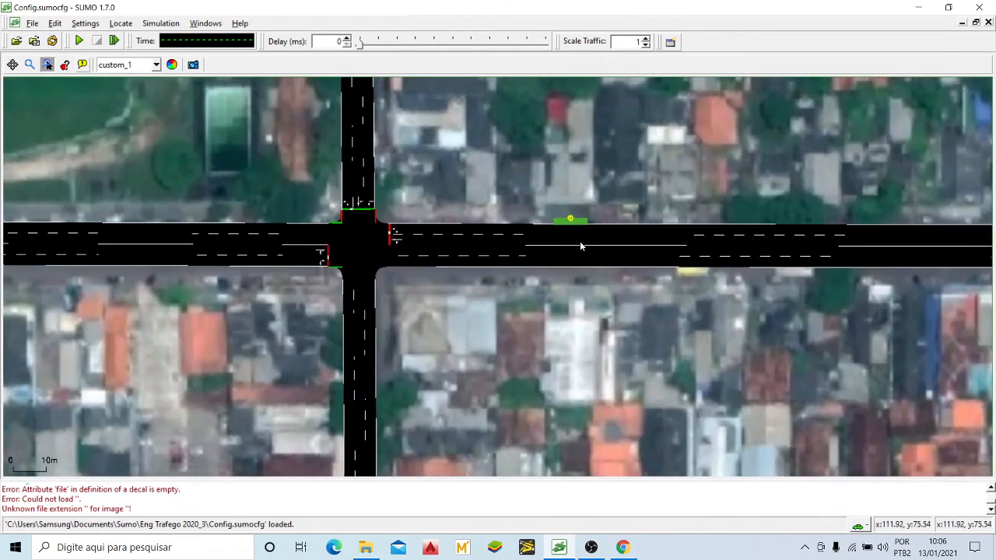
Step: Set the simulation delay to 100 ms and start the run, following traffic along the central avenue from its northern entry
scroll(465, 311, down, 8)
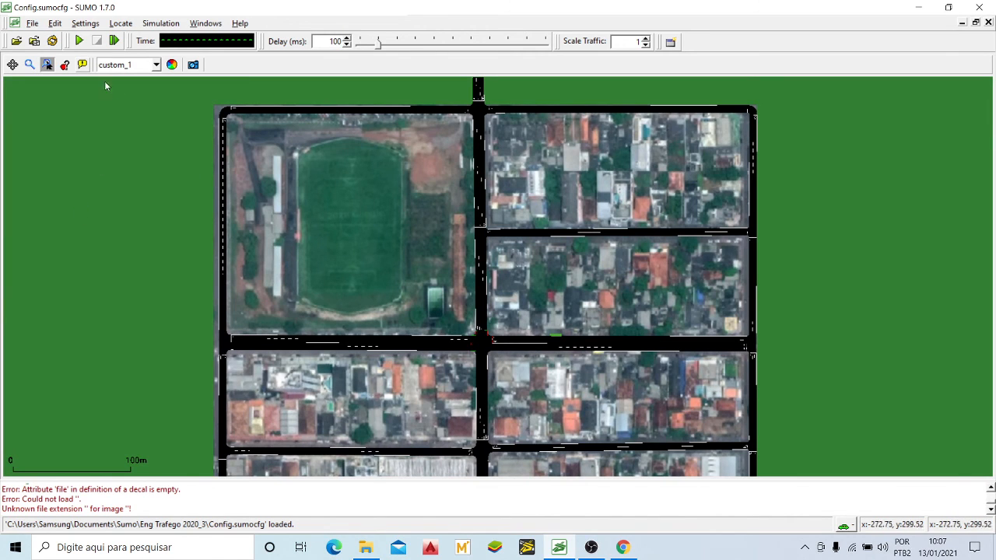
click(79, 41)
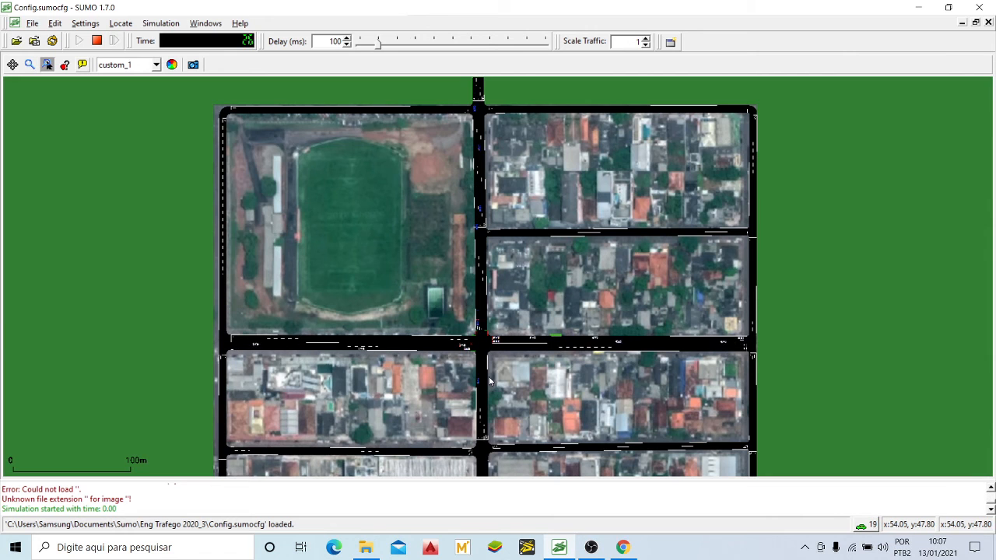
scroll(498, 233, up, 5)
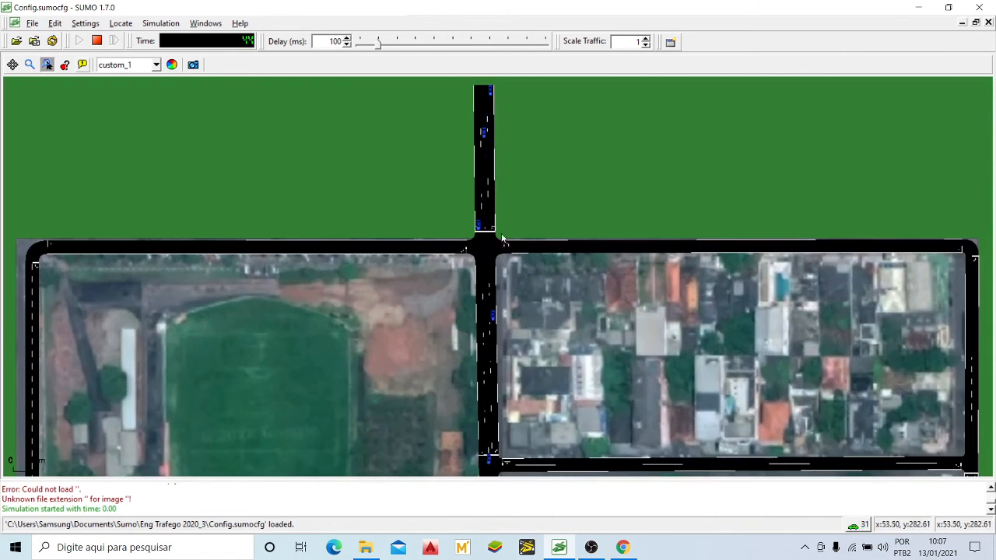
drag(540, 328, 547, 361)
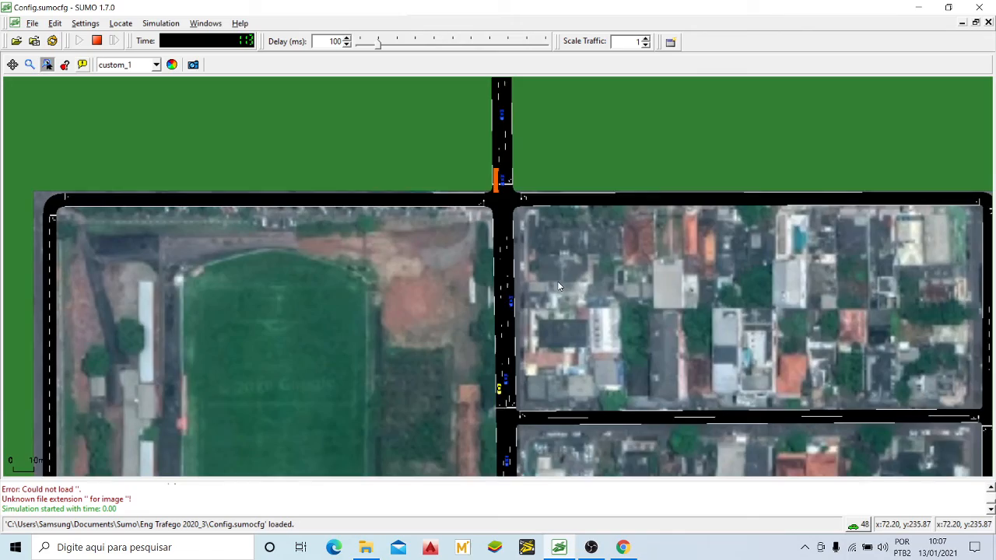
drag(547, 361, 557, 275)
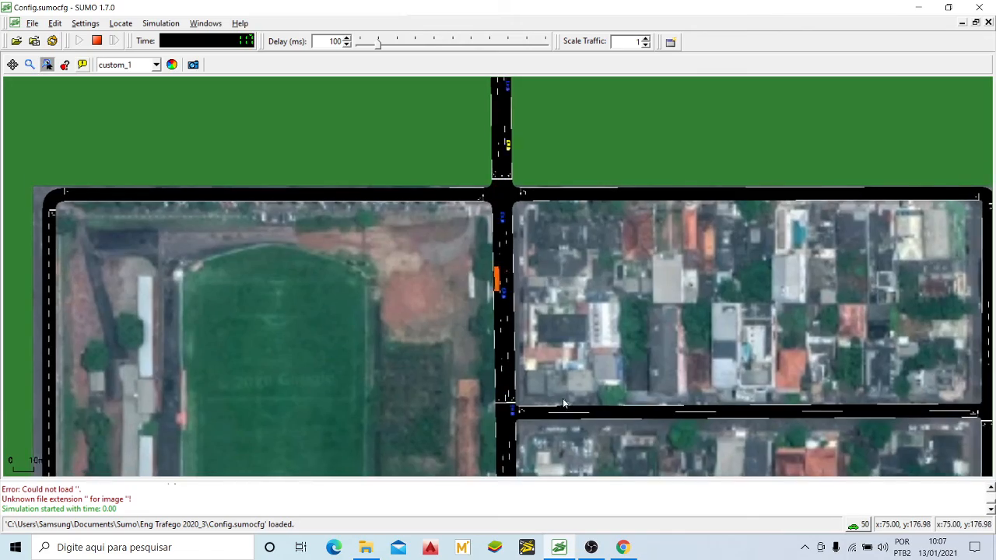
drag(562, 402, 566, 59)
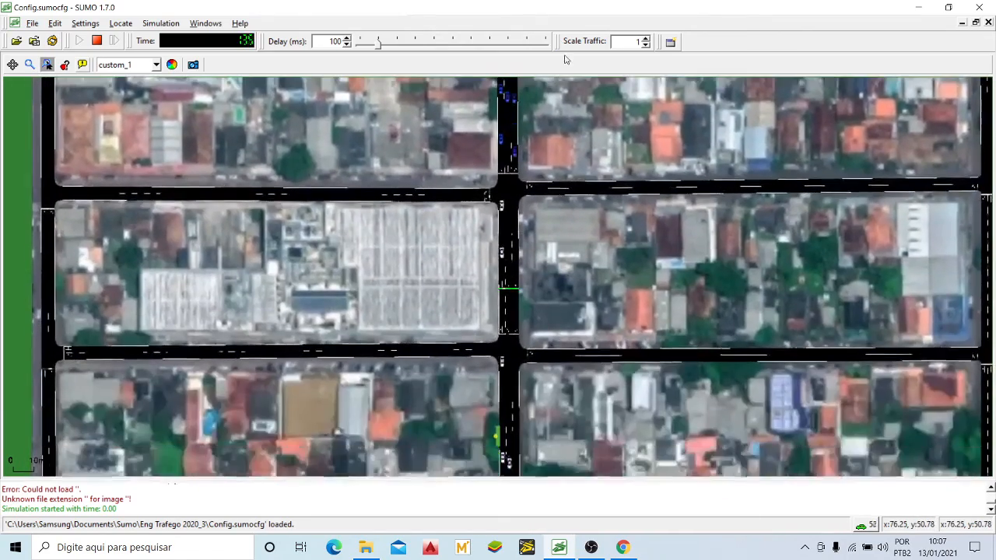
Step: Observe whether the orange buses halt at the stop on the central avenue's southernmost block
drag(540, 409, 542, 226)
scroll(491, 301, up, 5)
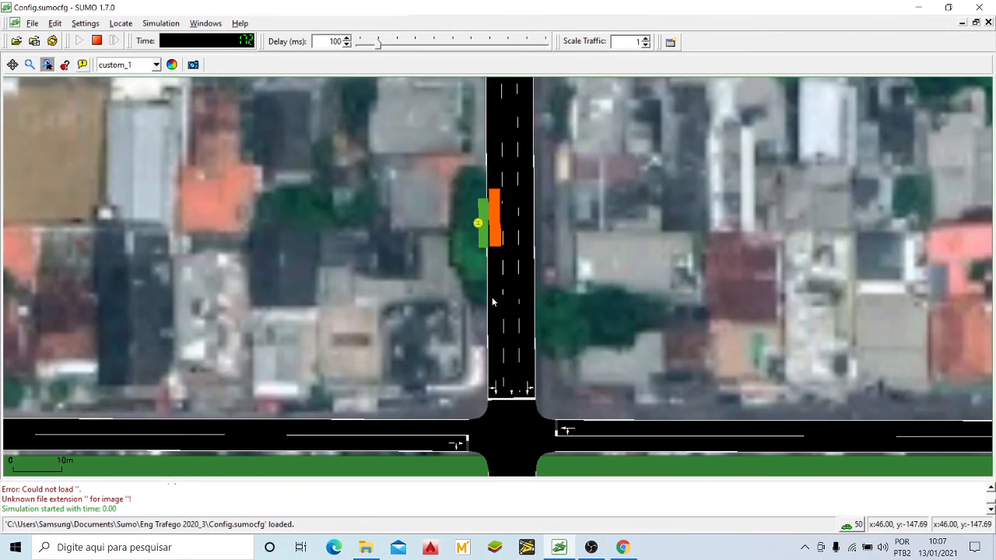
drag(539, 286, 531, 223)
scroll(532, 223, down, 4)
drag(532, 171, 532, 252)
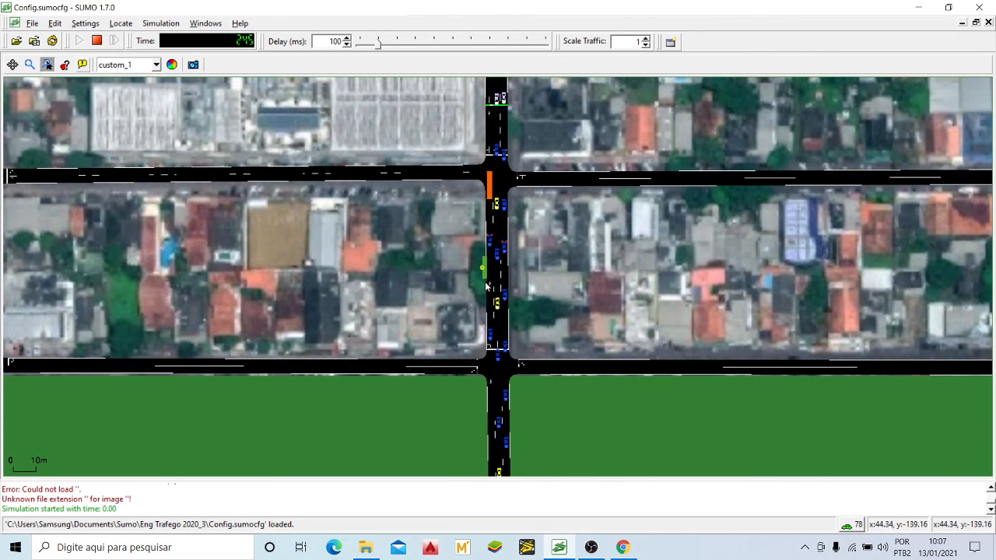
drag(588, 235, 582, 278)
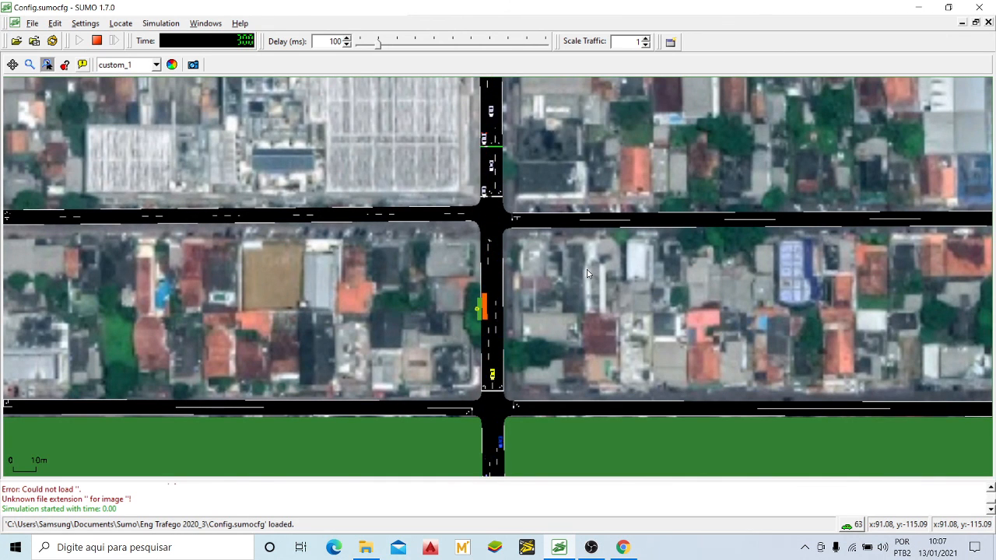
Step: Examine the running traffic around the signalised junction and along the central avenue from the cross street southward
scroll(582, 277, down, 2)
drag(612, 137, 558, 249)
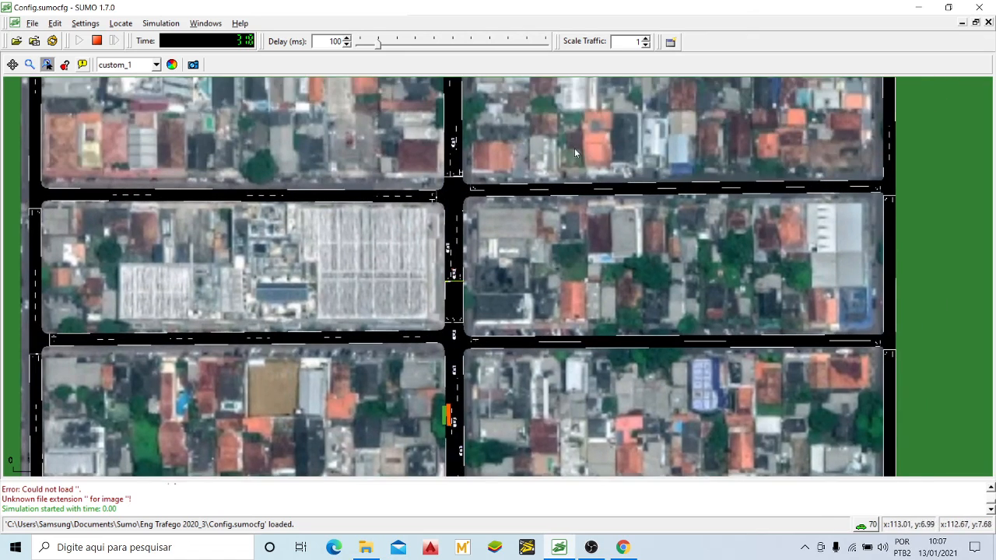
drag(572, 134, 585, 232)
drag(593, 159, 601, 195)
drag(565, 137, 564, 212)
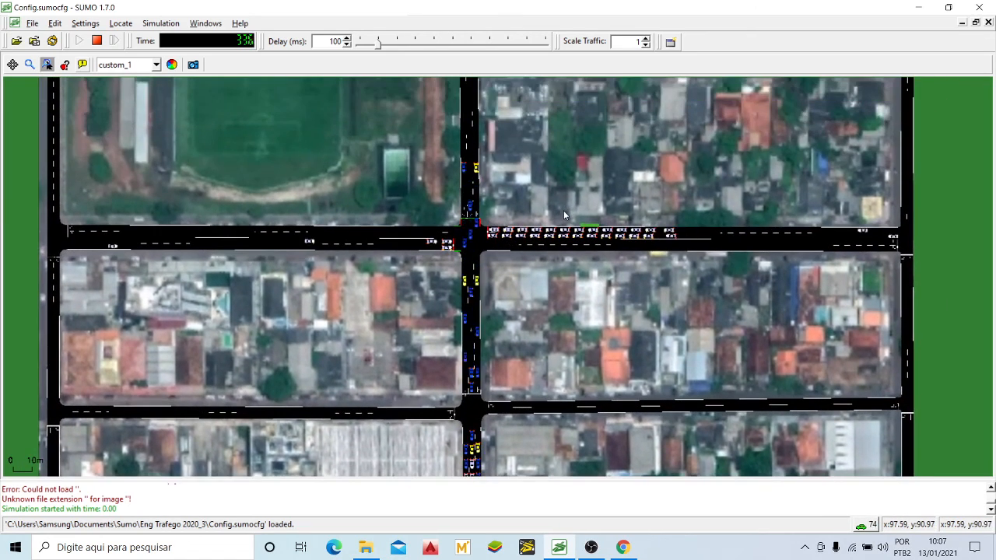
scroll(563, 210, down, 4)
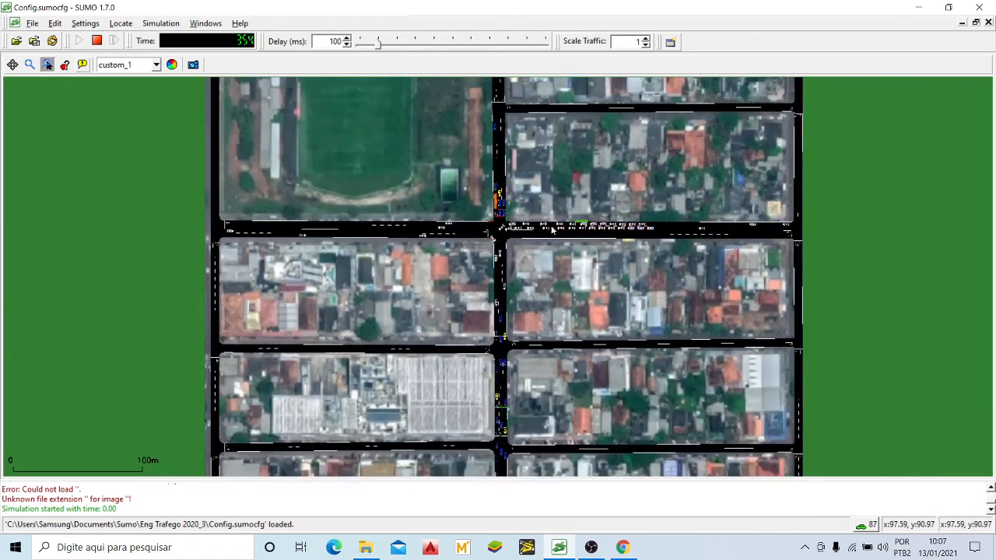
drag(535, 298, 534, 264)
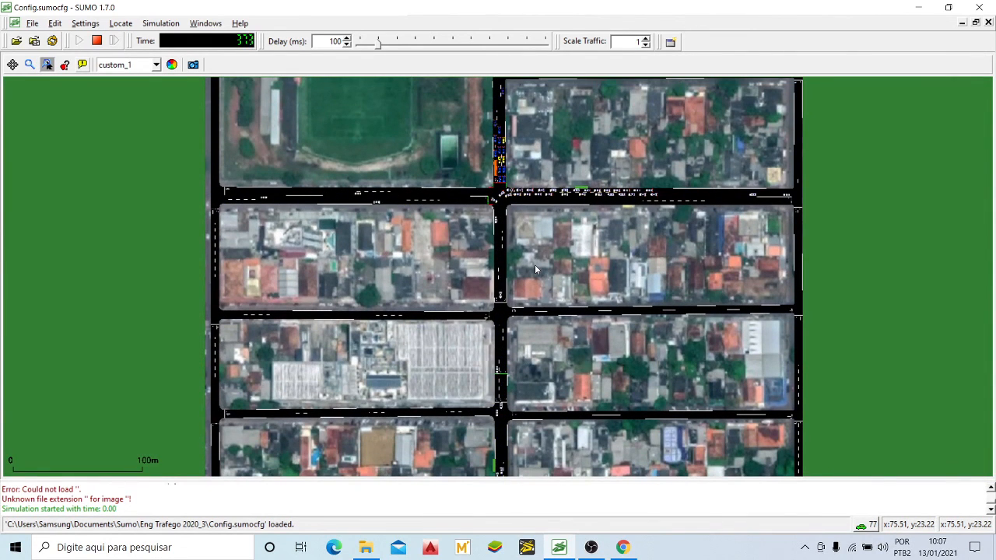
drag(551, 325, 530, 282)
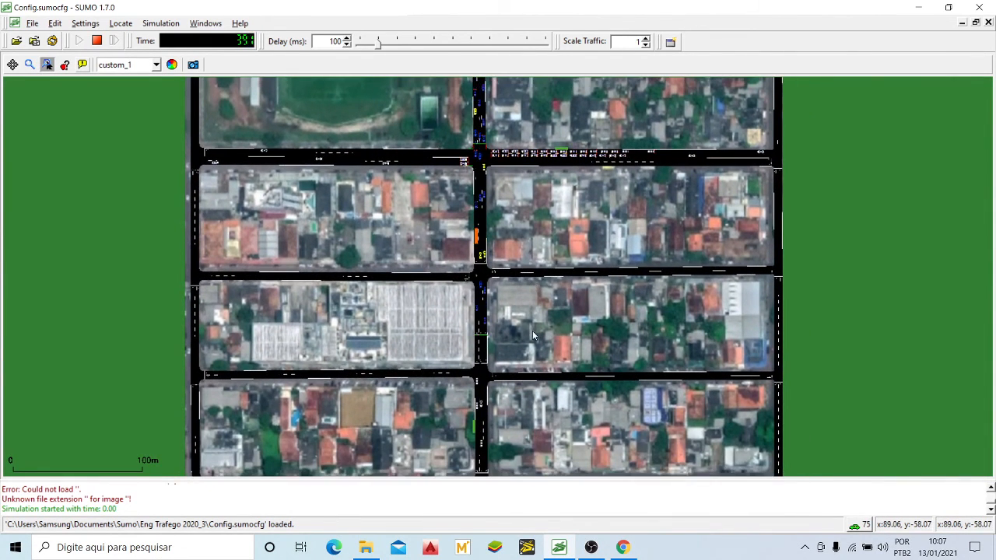
Step: Check the southern bus stop again up close while a bus serves it and cars pass
drag(532, 330, 525, 283)
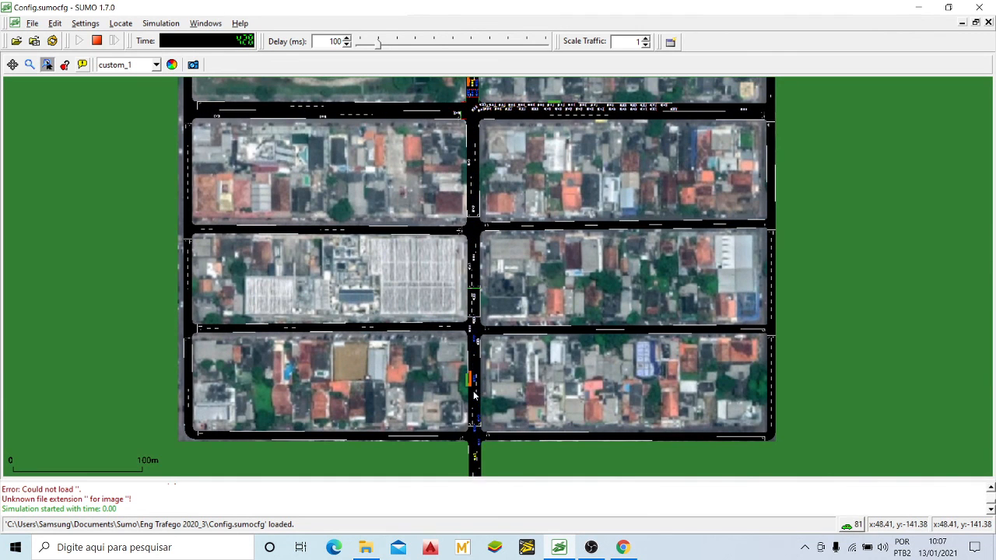
scroll(452, 433, up, 2)
scroll(452, 427, up, 3)
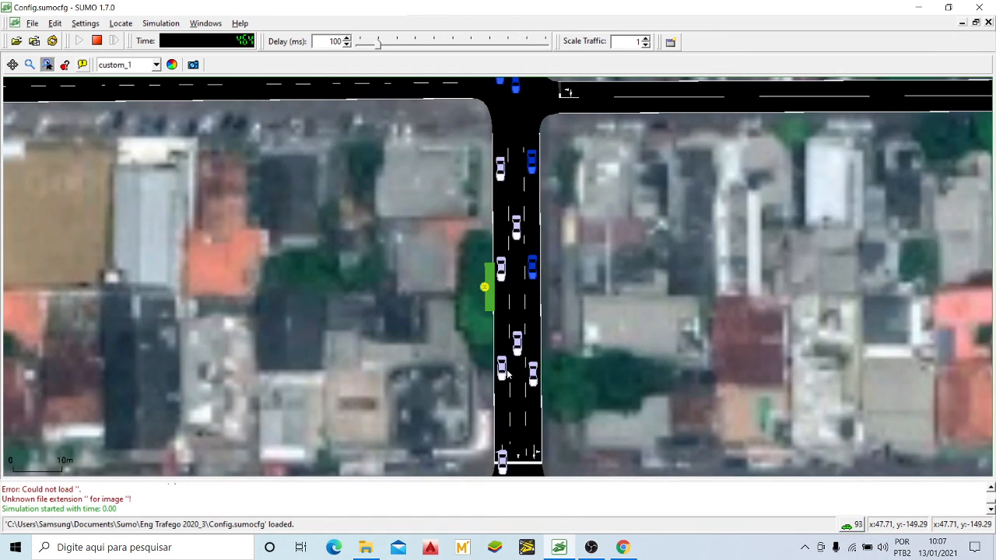
scroll(505, 376, down, 2)
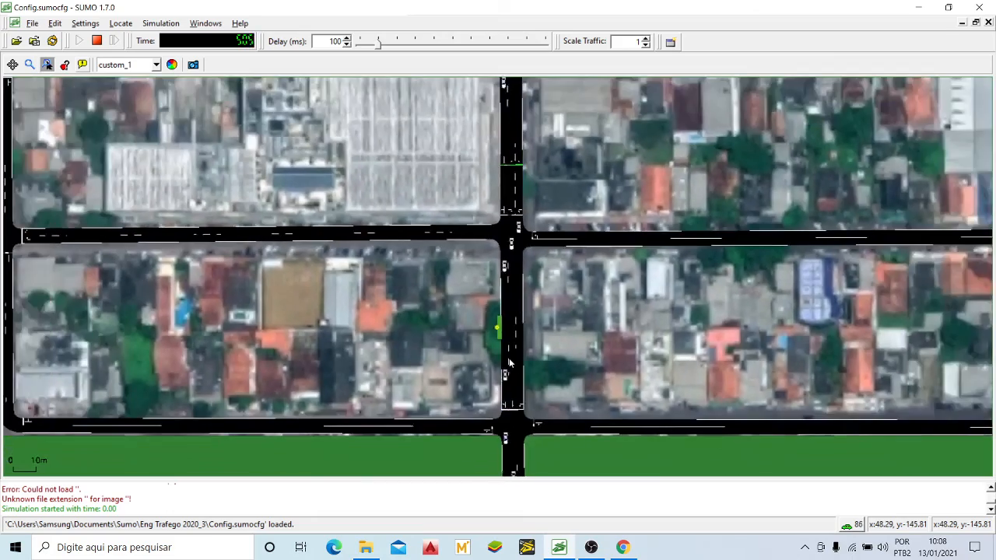
Step: Inspect the vehicle queue beside the bus stop on the main cross street east of the signalised junction
scroll(509, 364, down, 1)
drag(590, 245, 519, 313)
scroll(518, 314, down, 5)
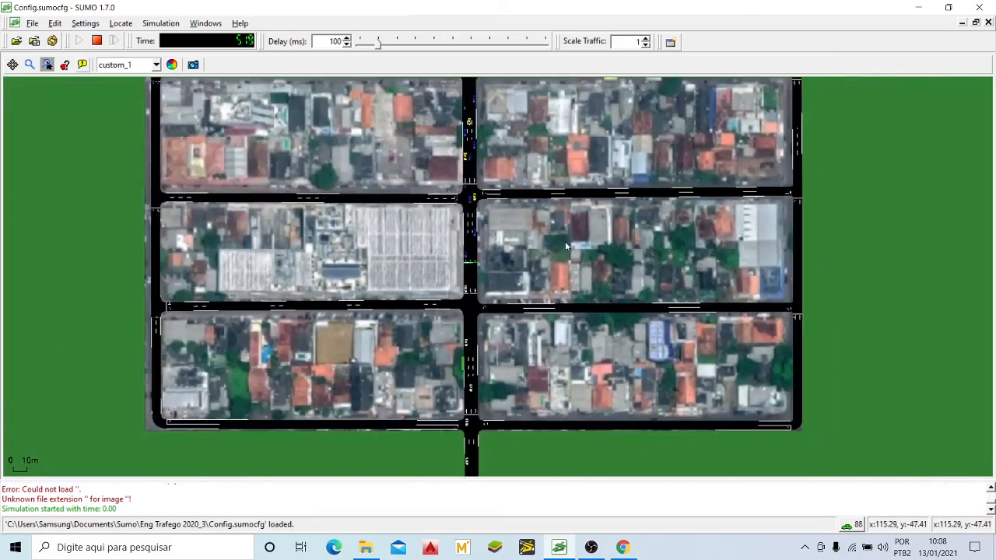
drag(565, 242, 580, 276)
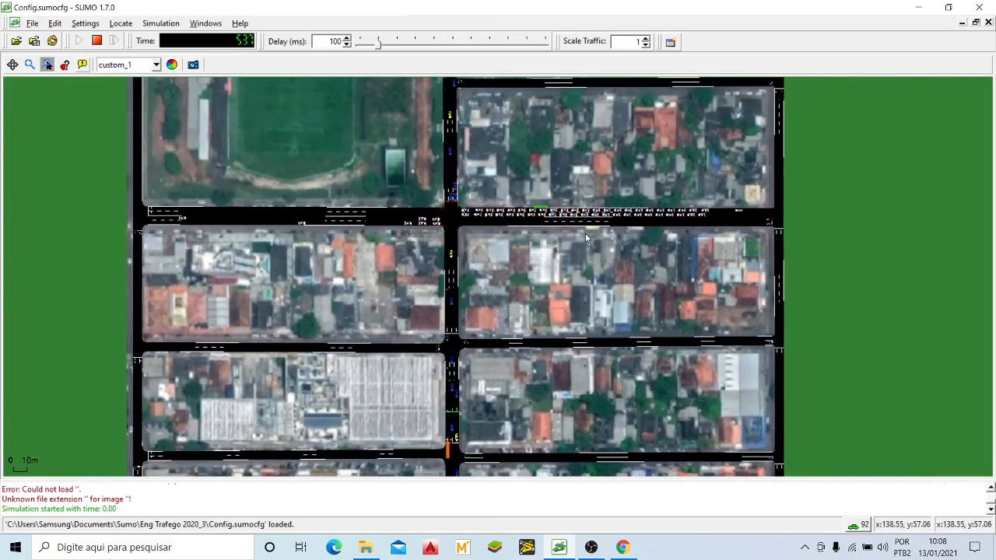
scroll(542, 213, up, 4)
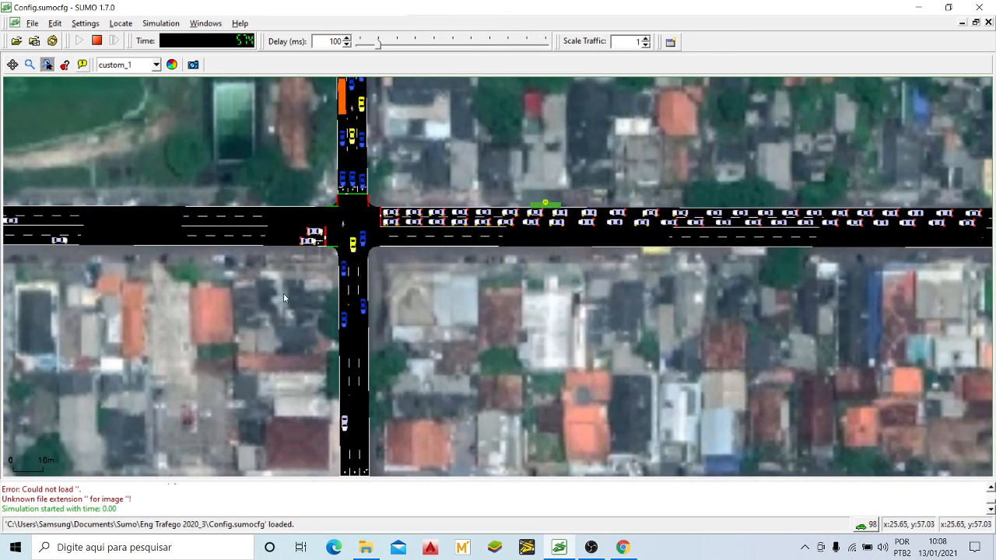
Step: Examine the traffic at the signalised junction and past the bus stop on the cross street until the simulation ends
scroll(543, 210, up, 1)
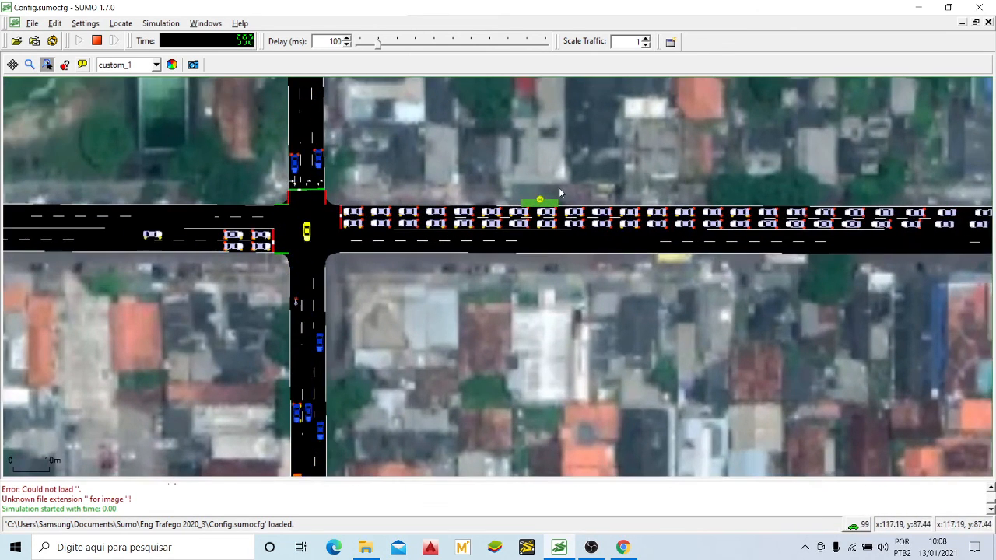
scroll(543, 210, up, 1)
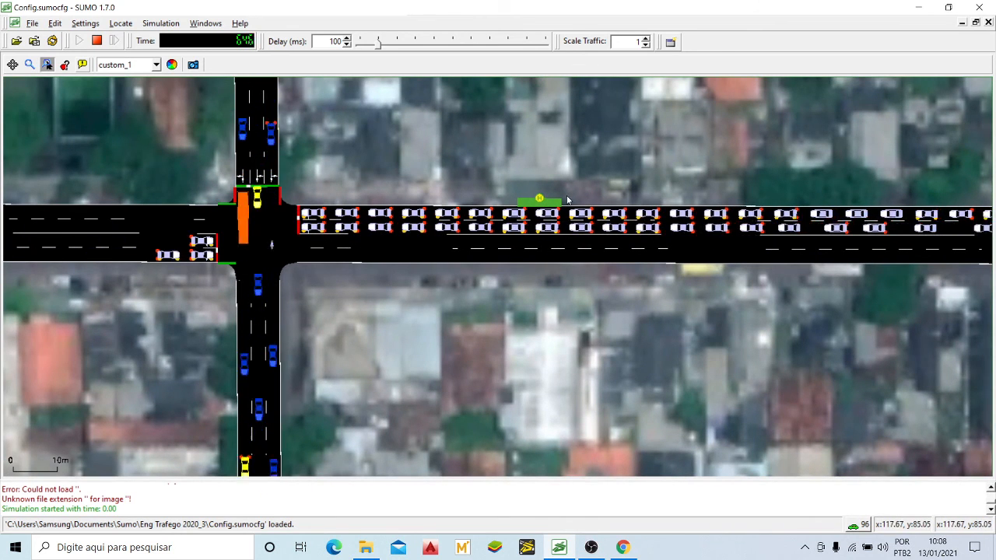
scroll(318, 227, down, 1)
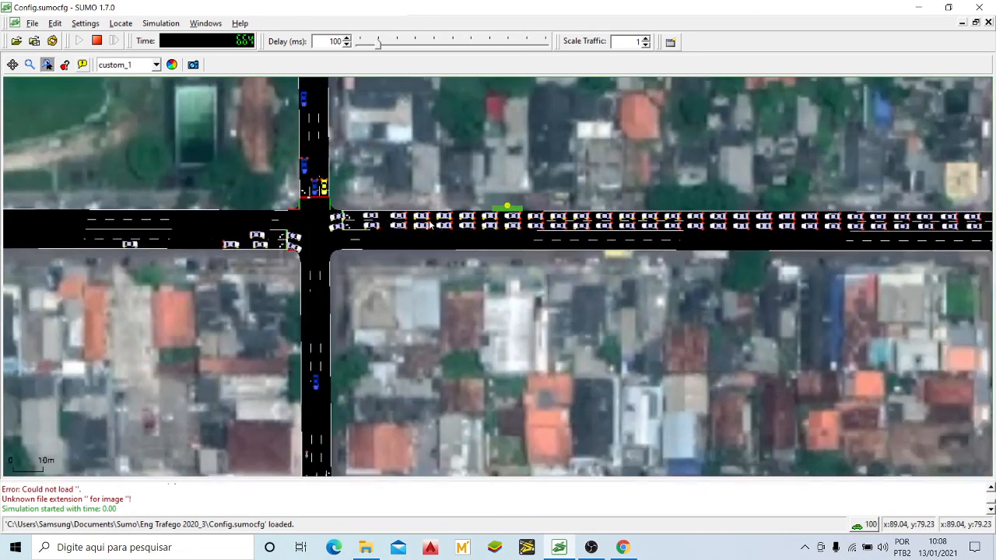
scroll(326, 228, up, 1)
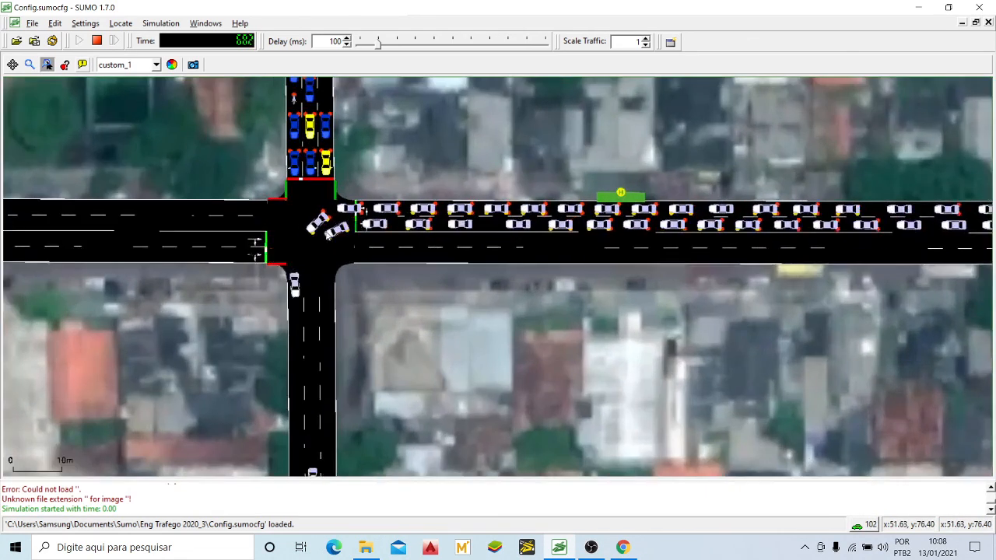
scroll(342, 230, down, 2)
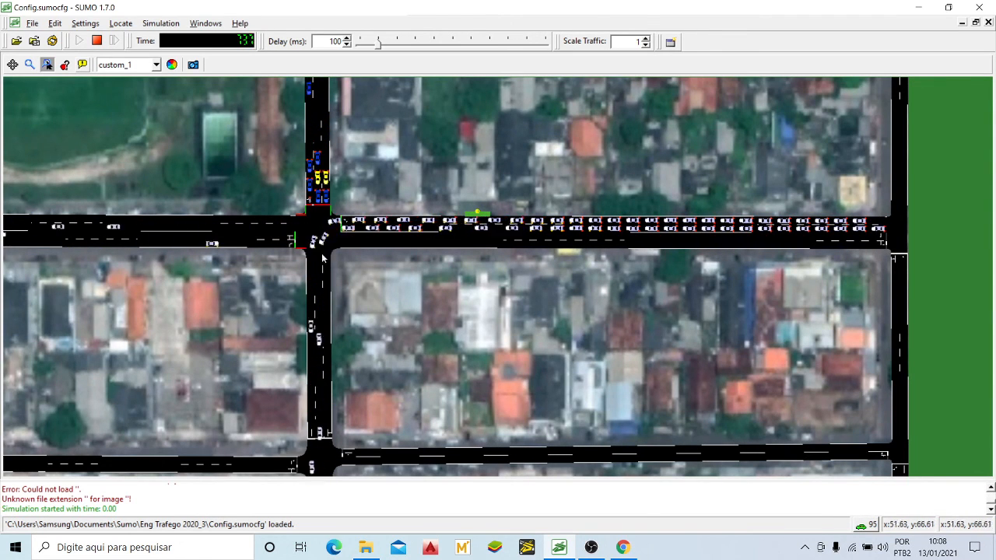
scroll(339, 183, up, 2)
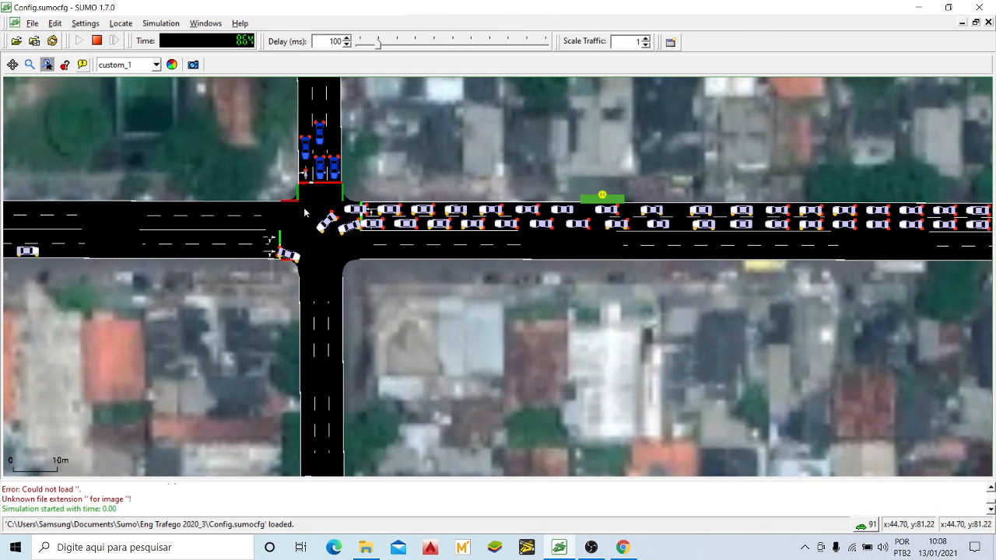
scroll(306, 213, down, 1)
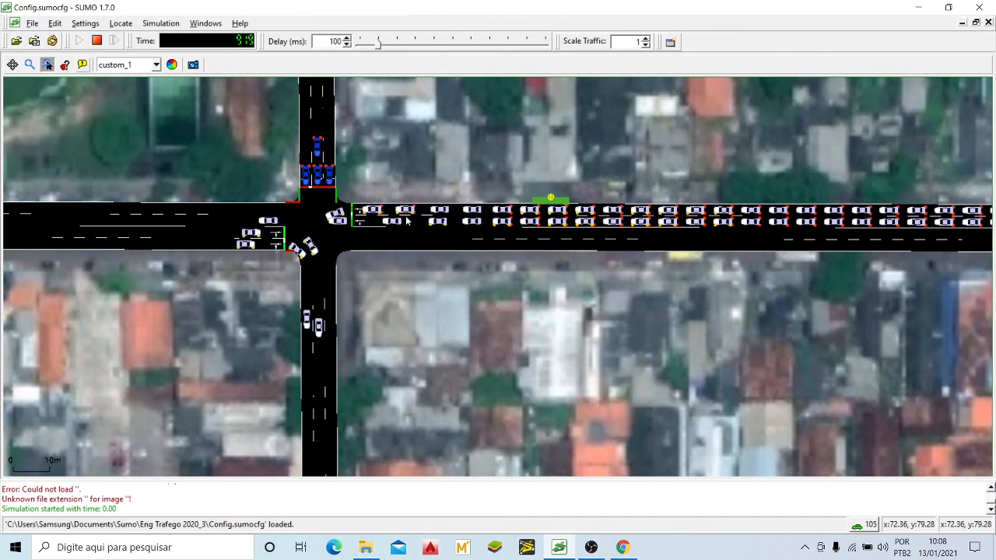
drag(483, 158, 507, 173)
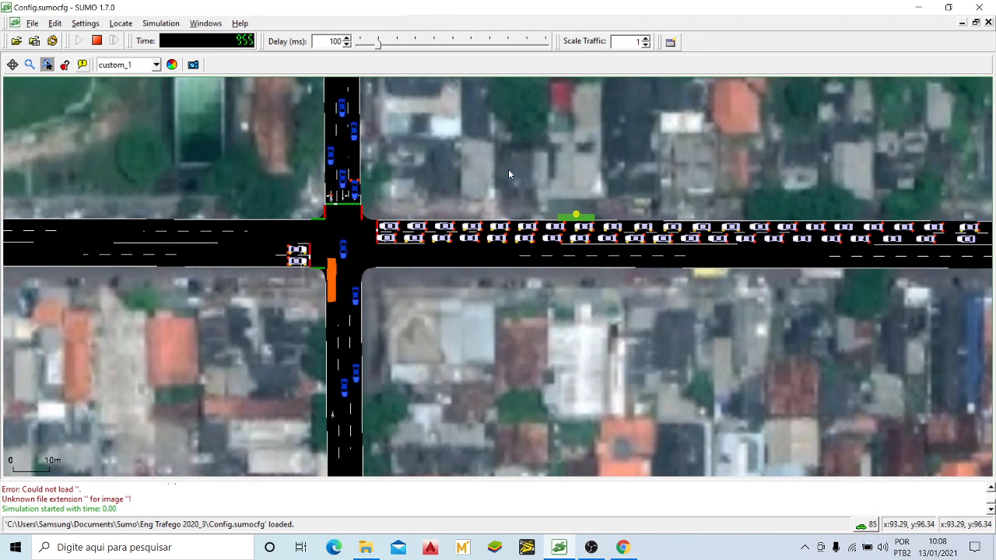
drag(508, 168, 533, 191)
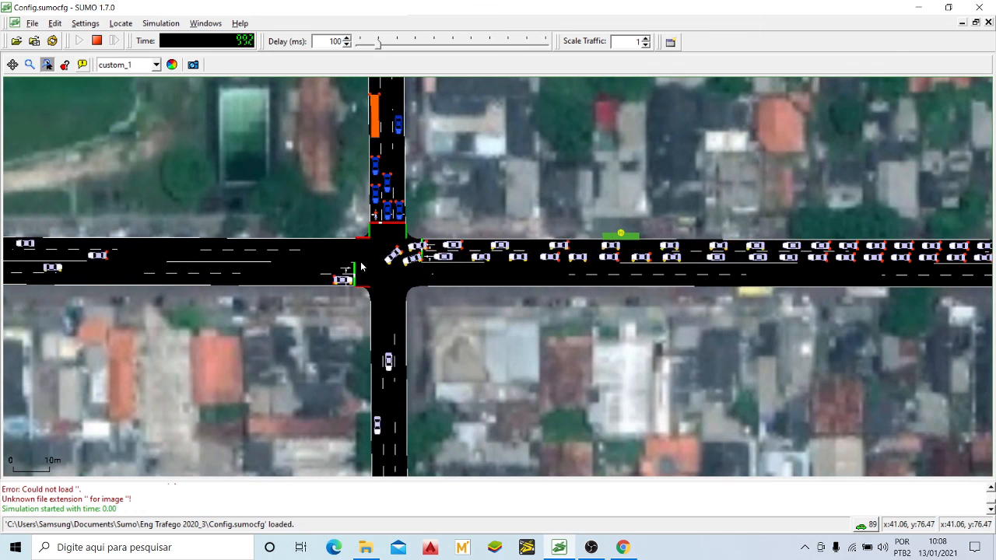
drag(453, 308, 528, 314)
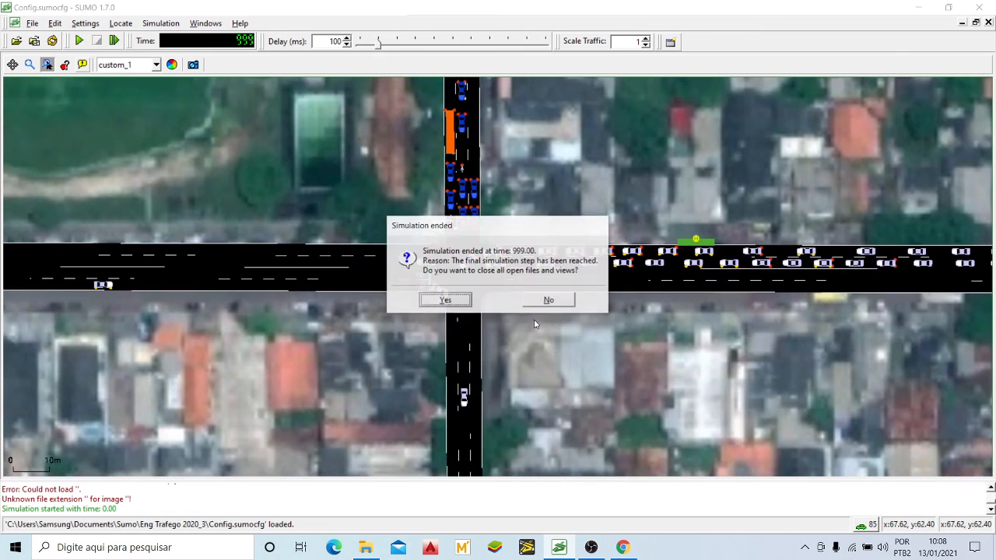
Step: Close all open files and views of the ended simulation, and minimise the SUMO and Eng Trafego 2020_3 folder windows
click(457, 298)
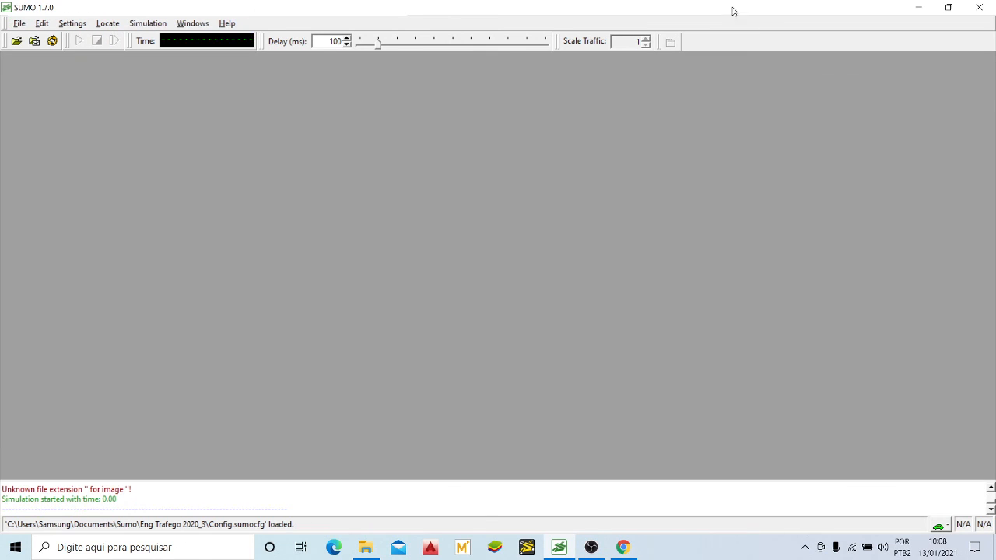
click(927, 10)
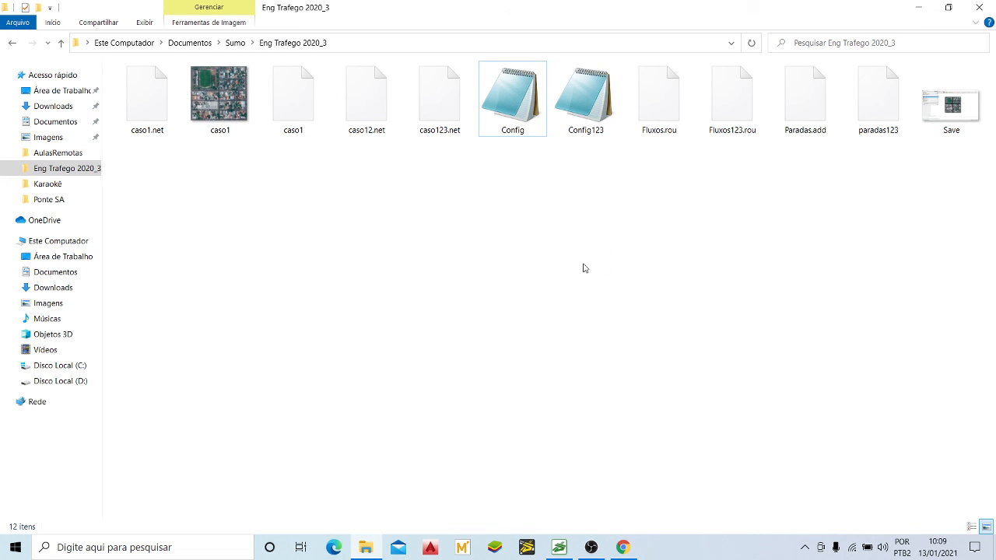
click(925, 7)
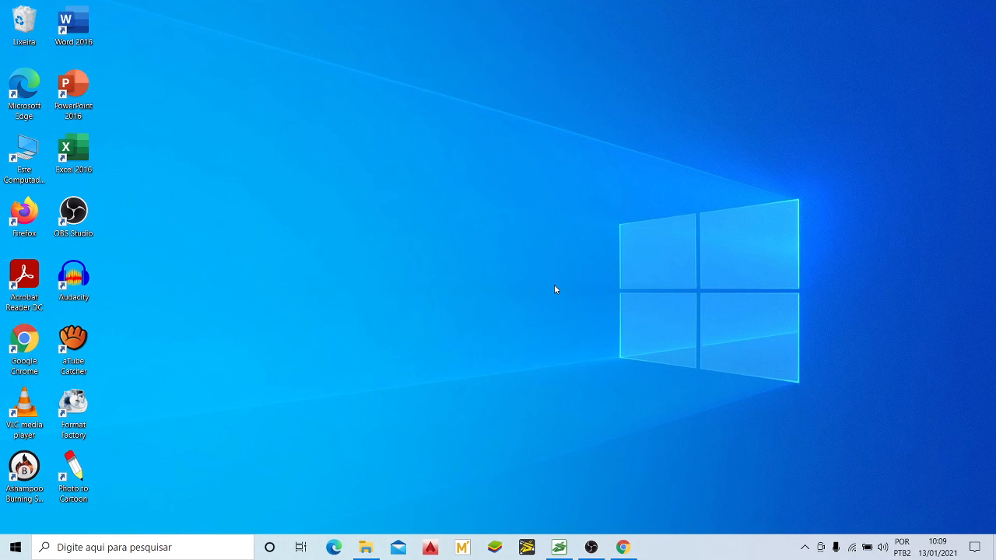